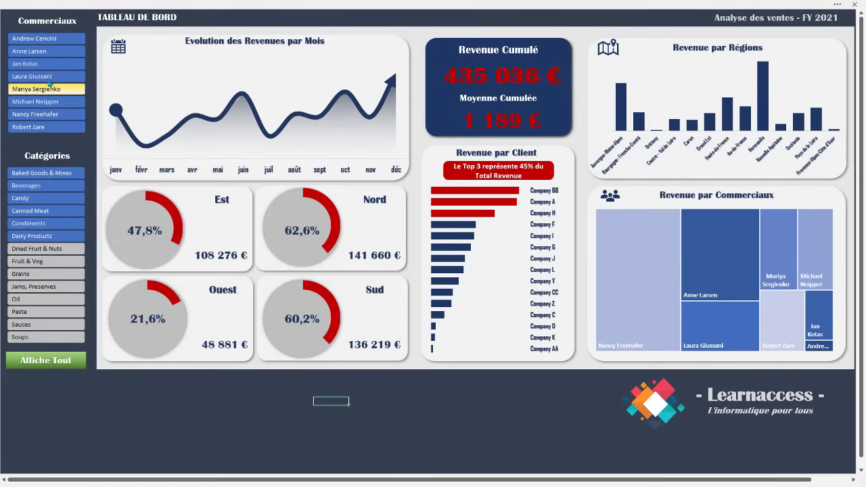
- Filter the dashboard by consecutive salespeople and by the categories Baked Goods & Mixes through Dried Fruit & Nuts, and clear all filters
drag(50, 83, 40, 35)
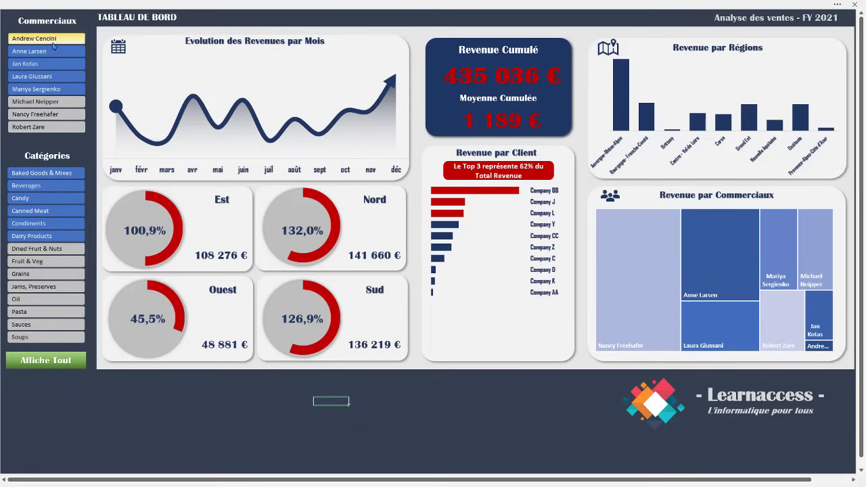
drag(51, 173, 49, 259)
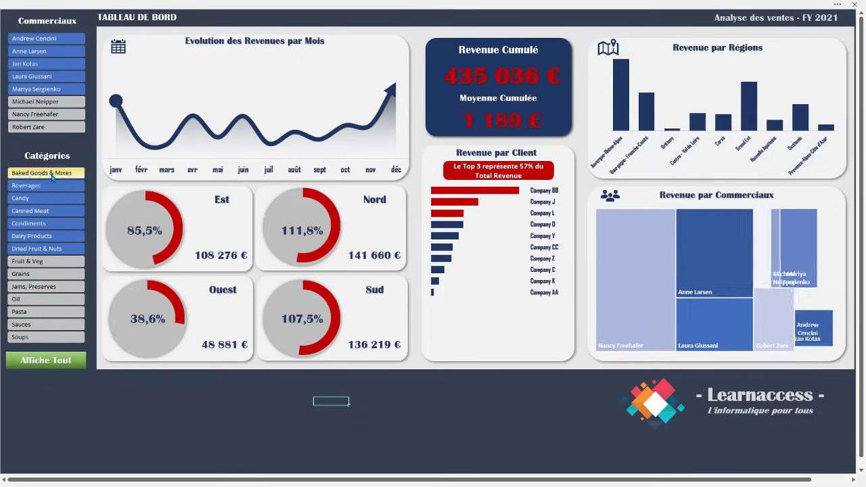
click(36, 50)
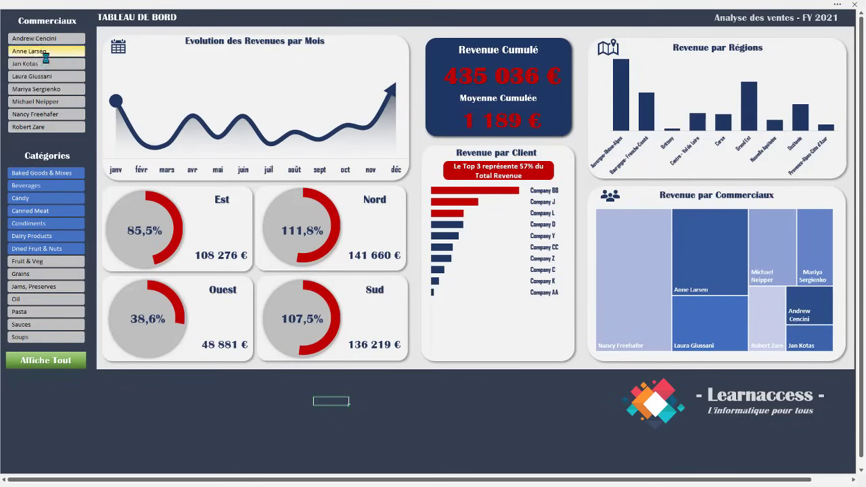
drag(46, 64, 41, 102)
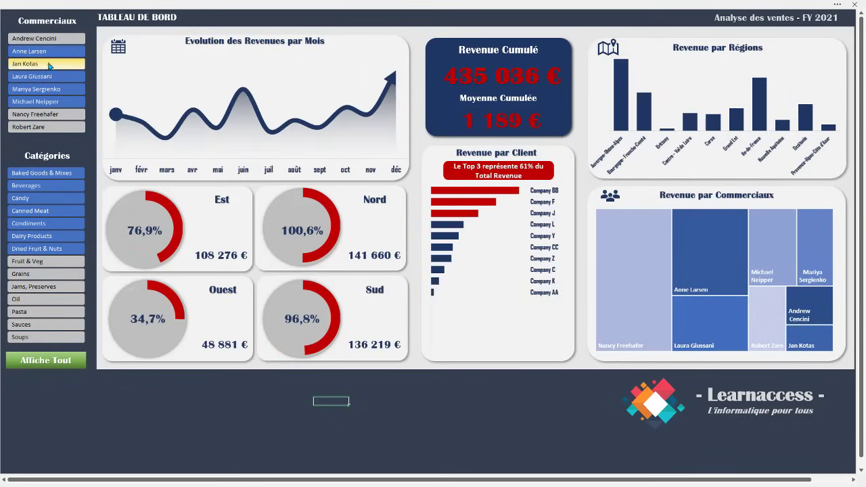
click(46, 362)
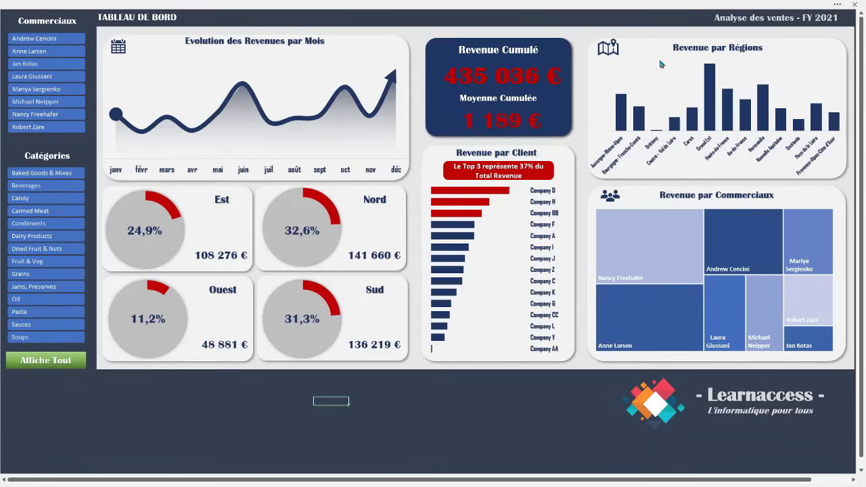
- Switch the revenue card to its filter-responsive view and filter the dashboard to the categories Baked Goods & Mixes through Dairy Products
click(448, 64)
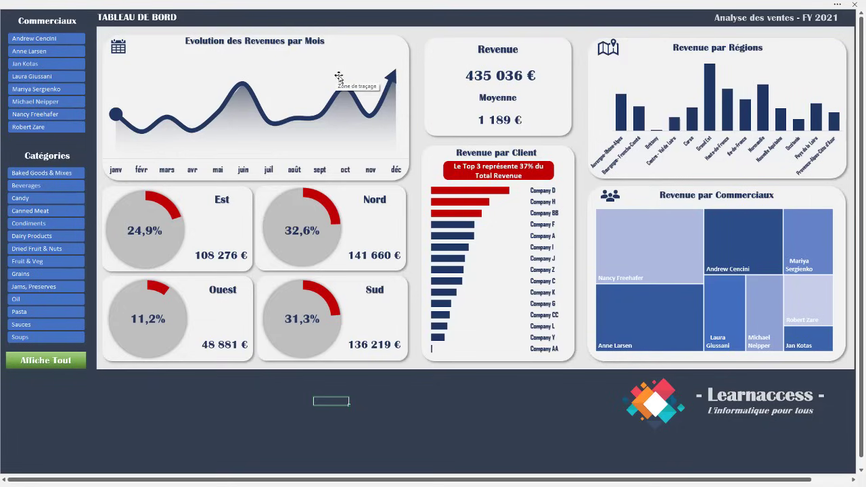
drag(21, 176, 34, 237)
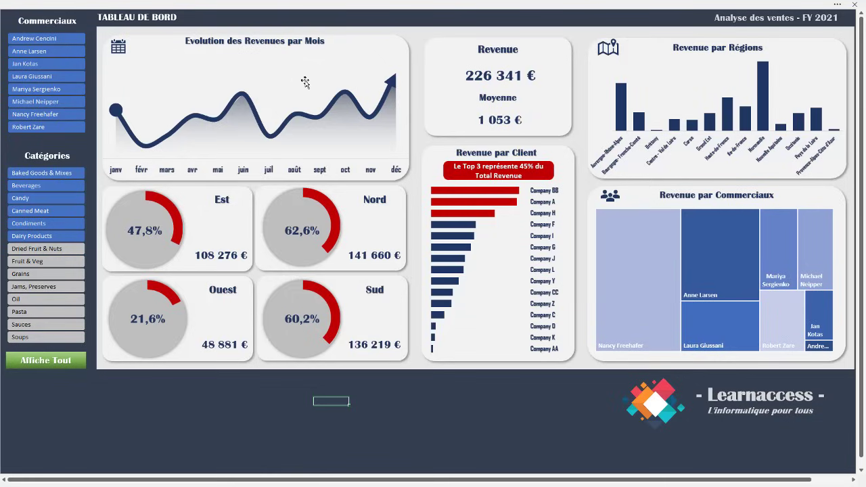
mouse_move(425, 97)
- Narrow the category filter to Baked Goods & Mixes through Canned Meat, check the revenue card, and clear all filters
click(42, 174)
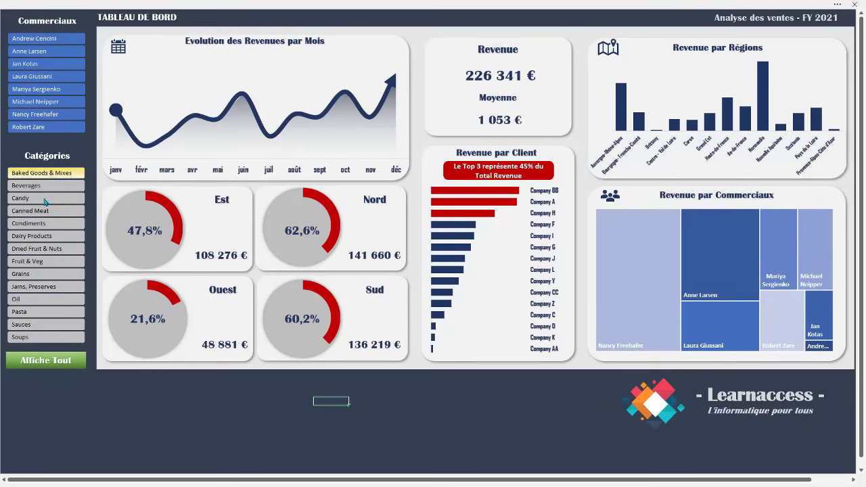
shift+click(46, 211)
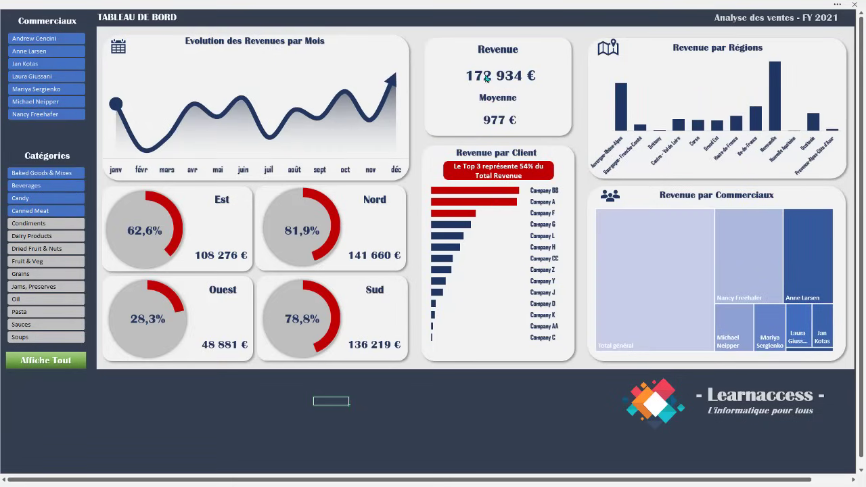
click(458, 114)
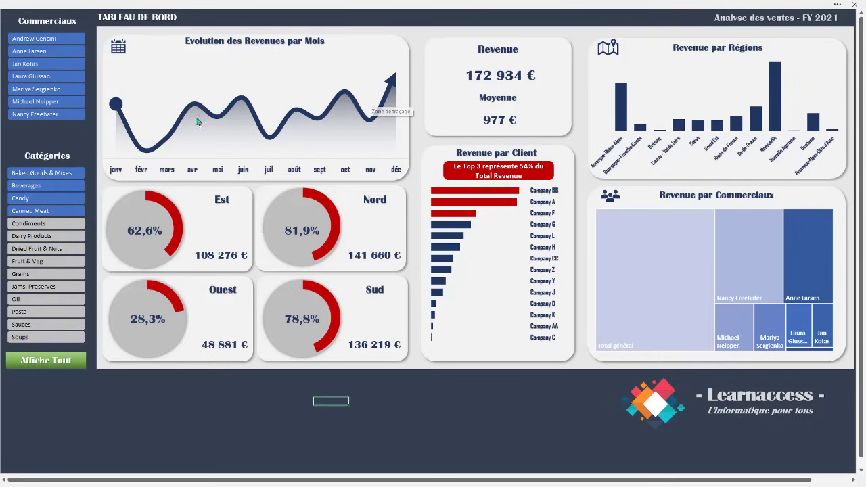
click(44, 363)
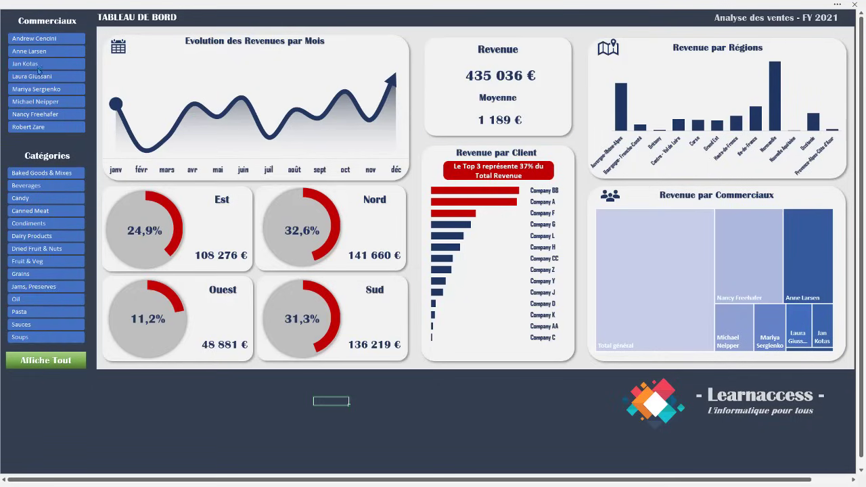
- Filter the dashboard by several salespeople and by the categories Baked Goods & Mixes through Condiments, and clear all filters
drag(46, 39, 52, 94)
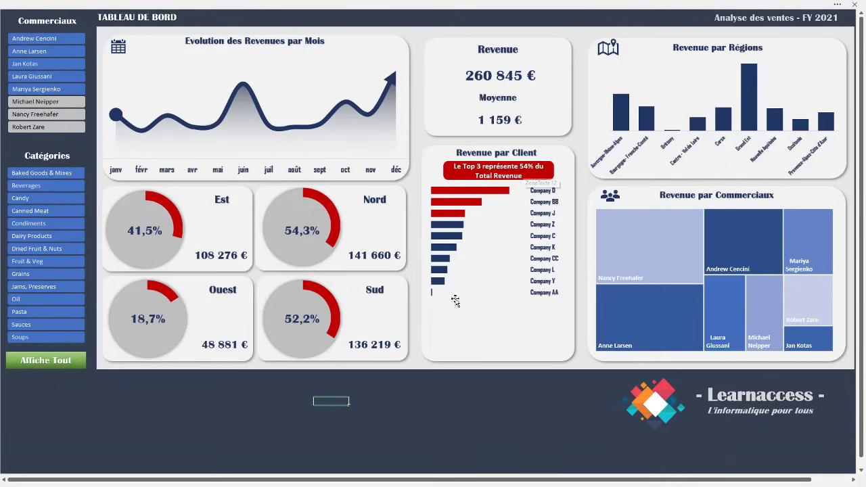
click(60, 79)
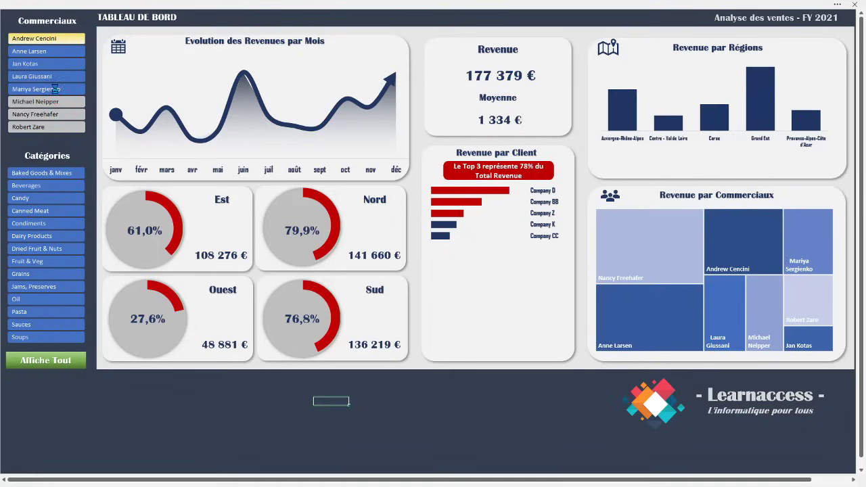
drag(56, 176, 57, 225)
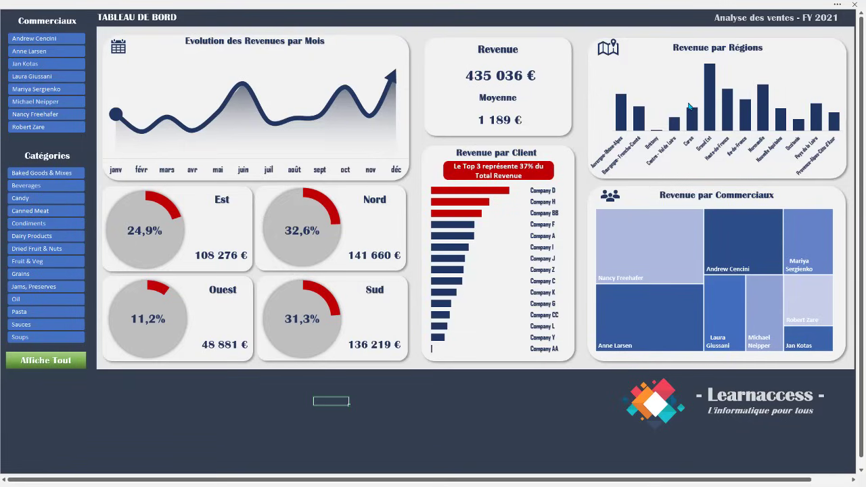
- Switch the region revenue chart to its Top 3 view and back to the view of all regions
click(717, 146)
click(702, 144)
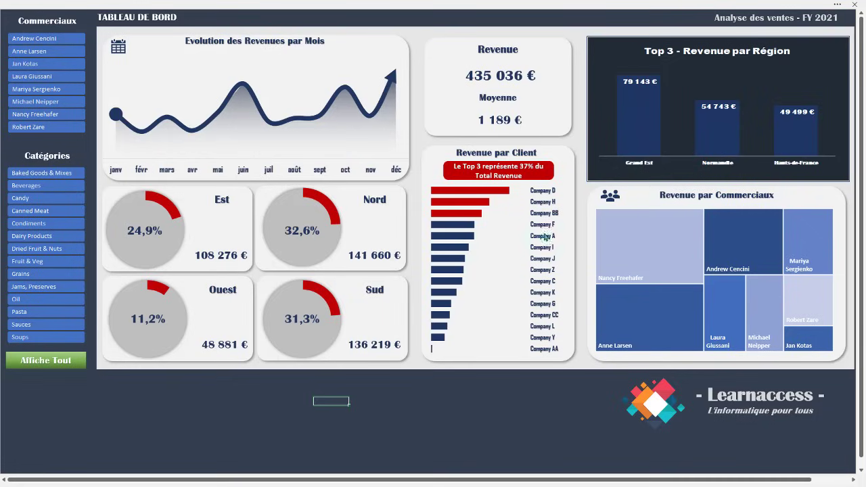
click(619, 124)
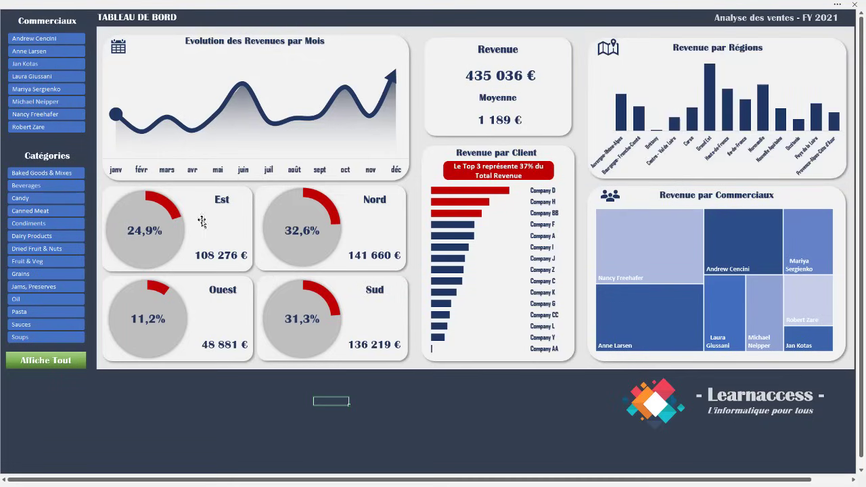
- Filter the dashboard to the categories Baked Goods & Mixes through Condiments and the first four salespeople, and display the Top 3 regions chart
drag(48, 178, 49, 235)
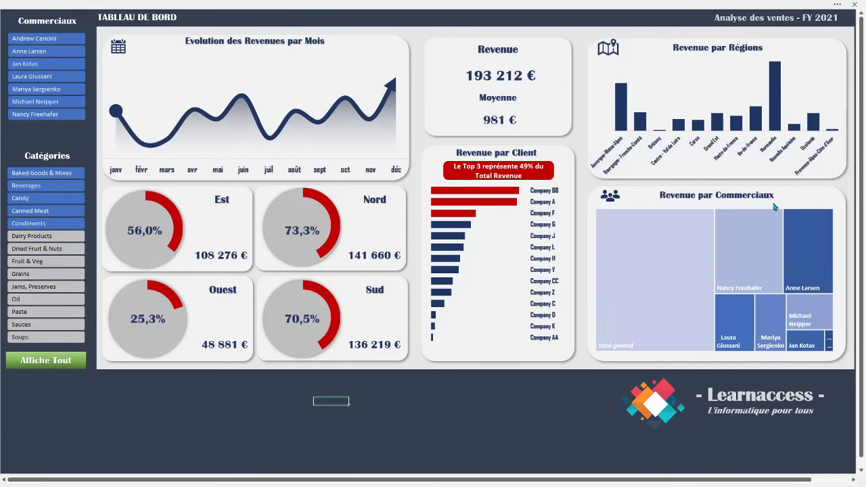
mouse_move(736, 134)
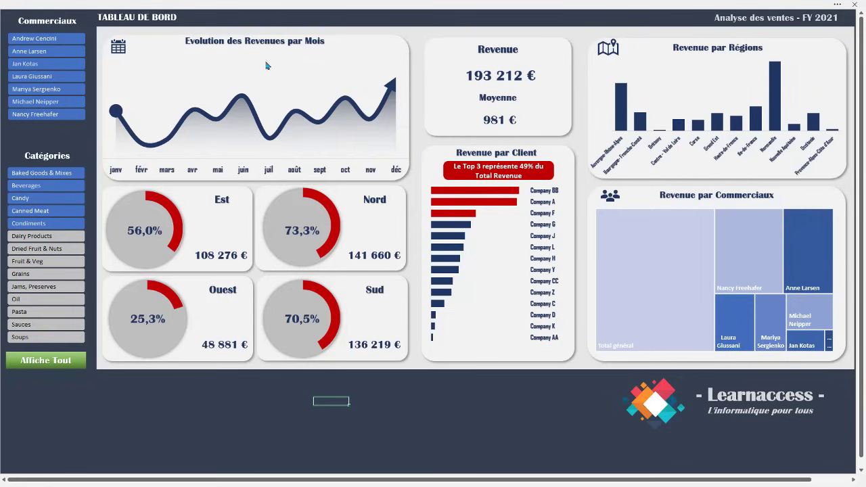
click(41, 35)
drag(41, 35, 49, 79)
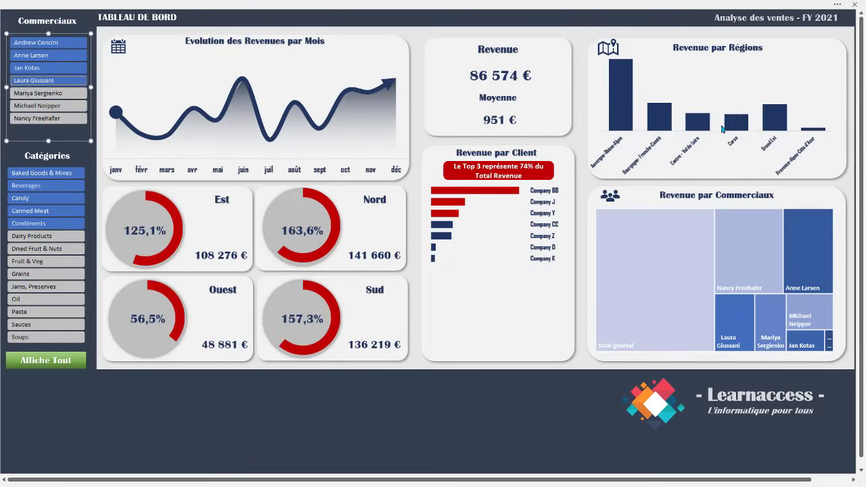
click(723, 129)
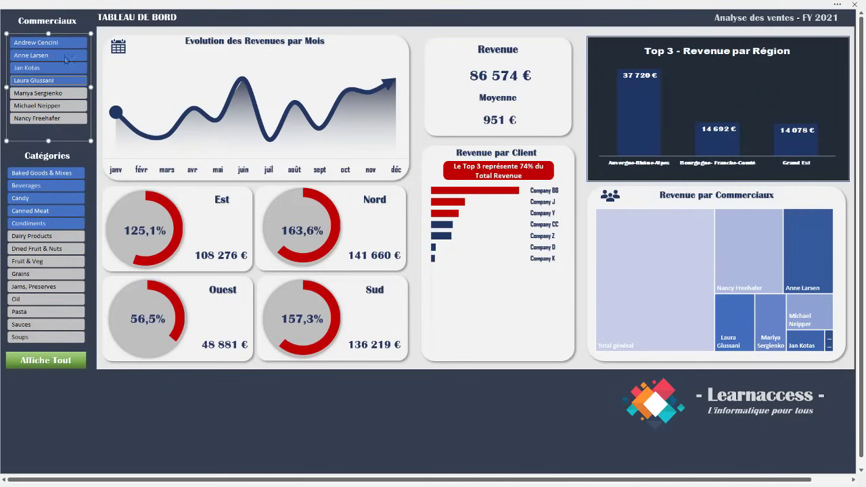
- Show data for all salespeople and categories, and switch the revenue card to its cumulative view
drag(54, 42, 57, 120)
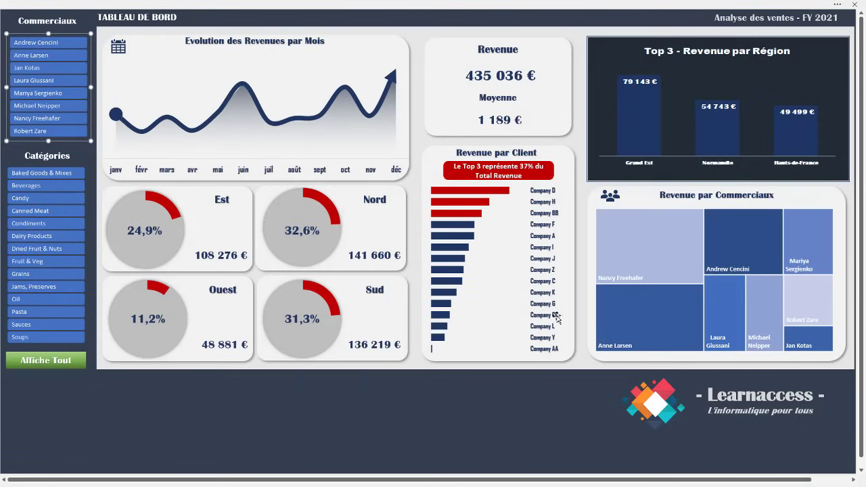
click(458, 121)
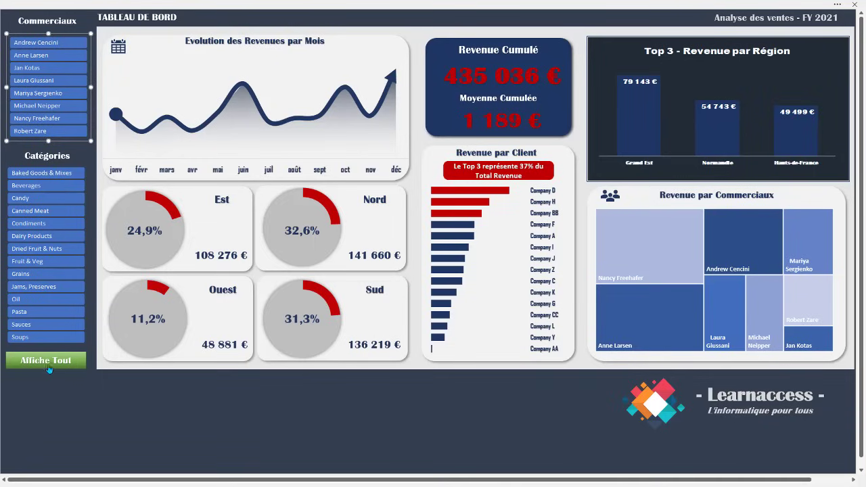
click(128, 428)
click(126, 399)
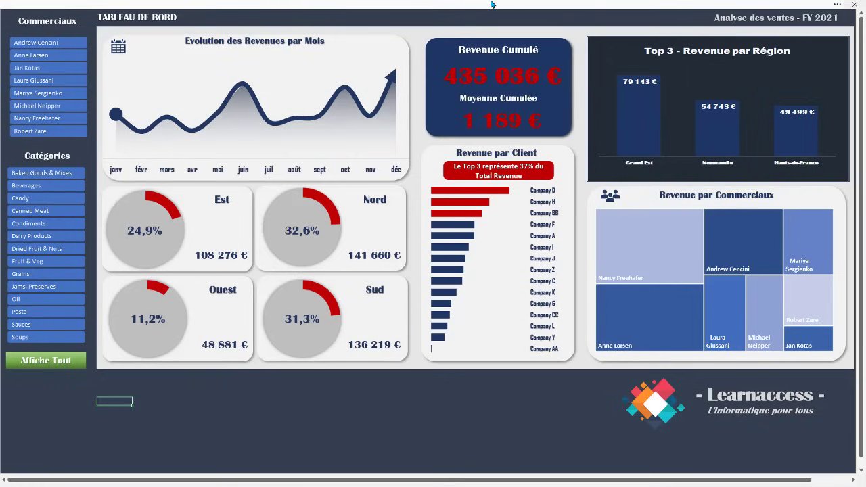
- Set the ribbon to always be displayed and switch to the workbook Excel - Créer des Graphiques Dynamiques.xlsm
click(518, 5)
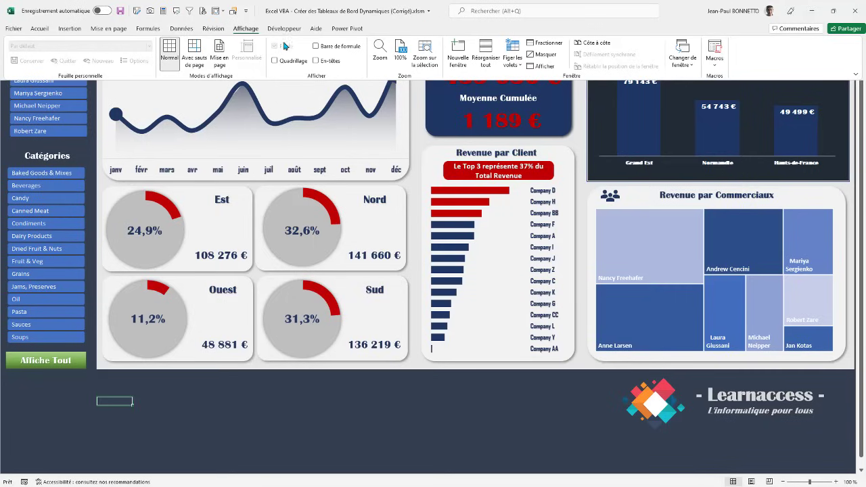
click(857, 74)
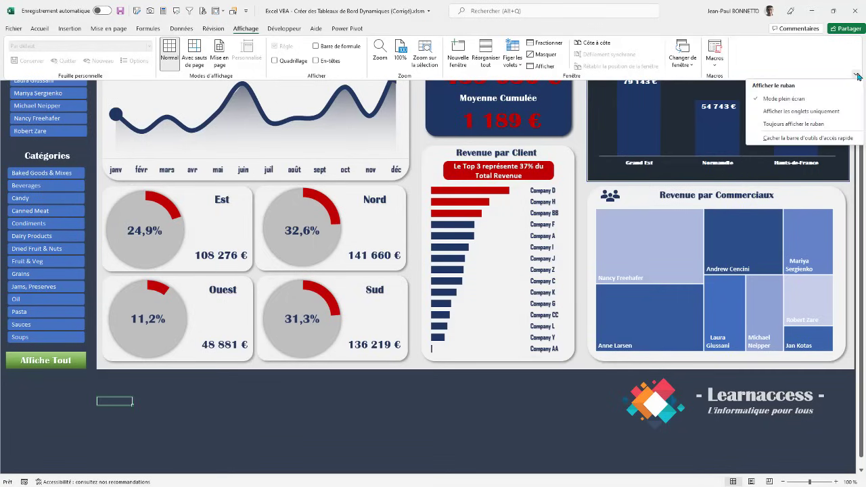
click(793, 123)
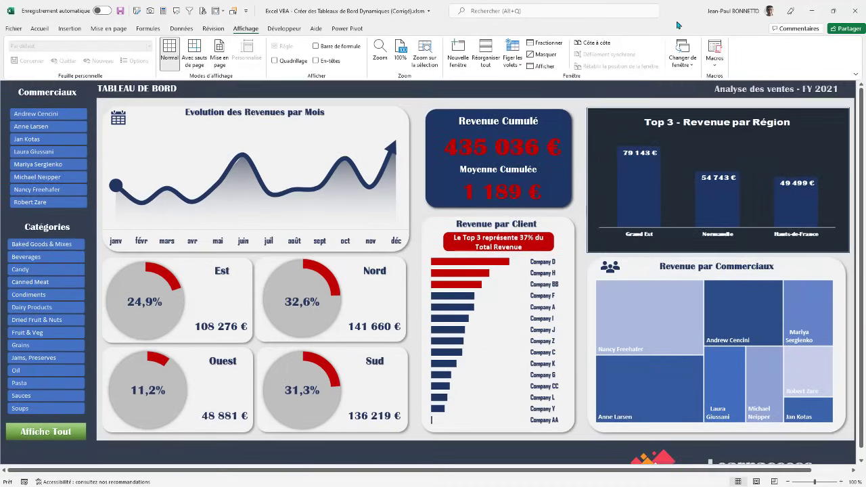
key(super+d)
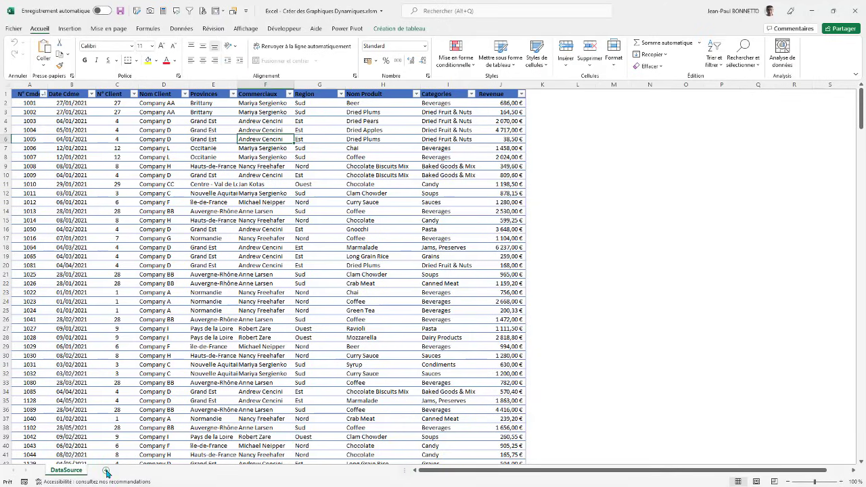
- Add a new worksheet after DataSource and name it Dashboard
click(106, 471)
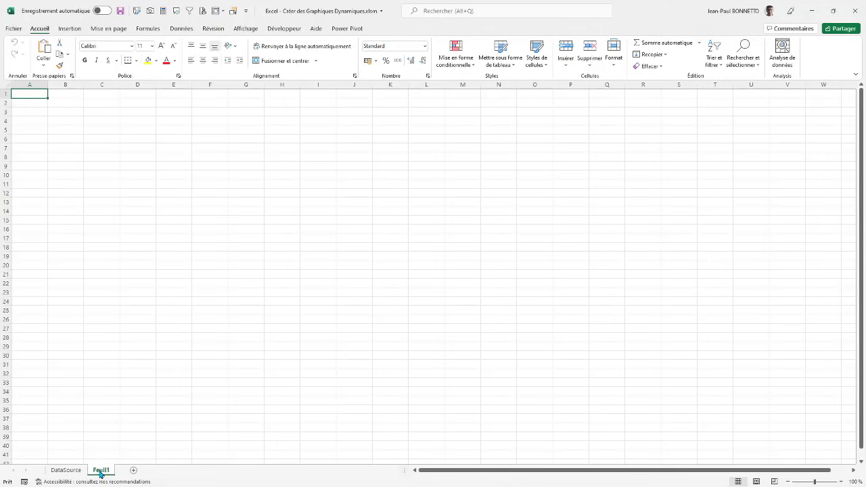
double_click(100, 471)
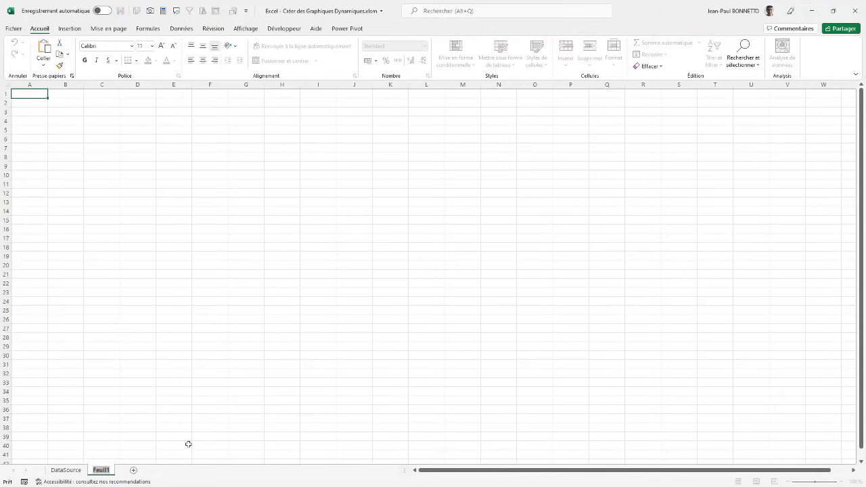
text(Dashboard)
click(169, 275)
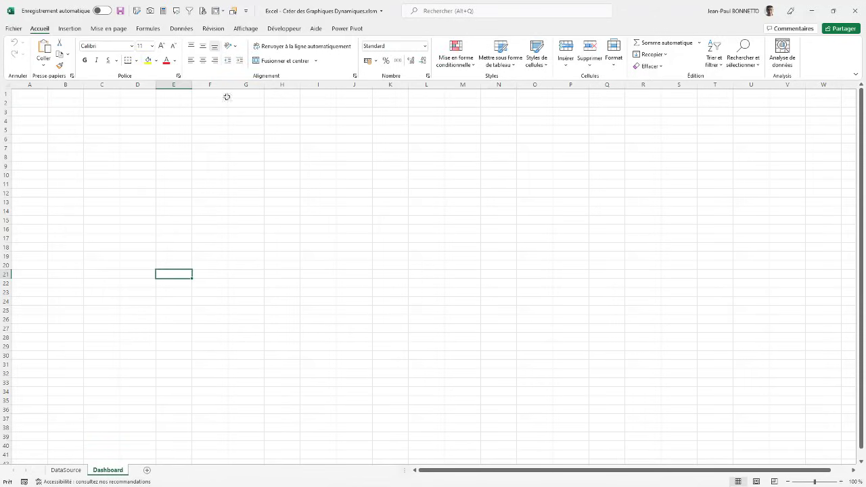
- Display the formula bar and hide the gridlines on the Dashboard sheet
click(246, 29)
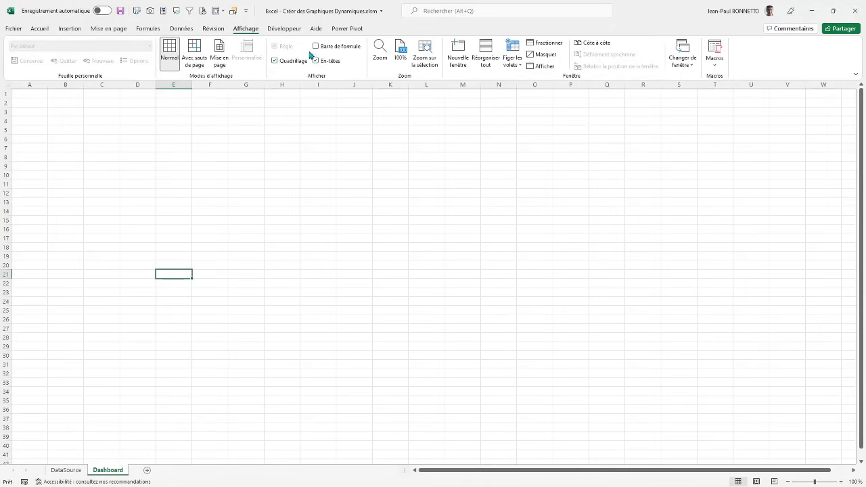
click(316, 46)
click(223, 161)
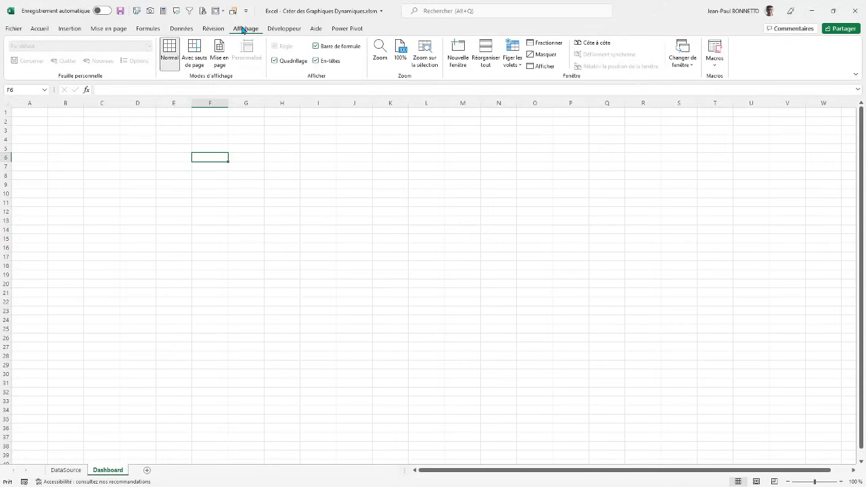
click(275, 60)
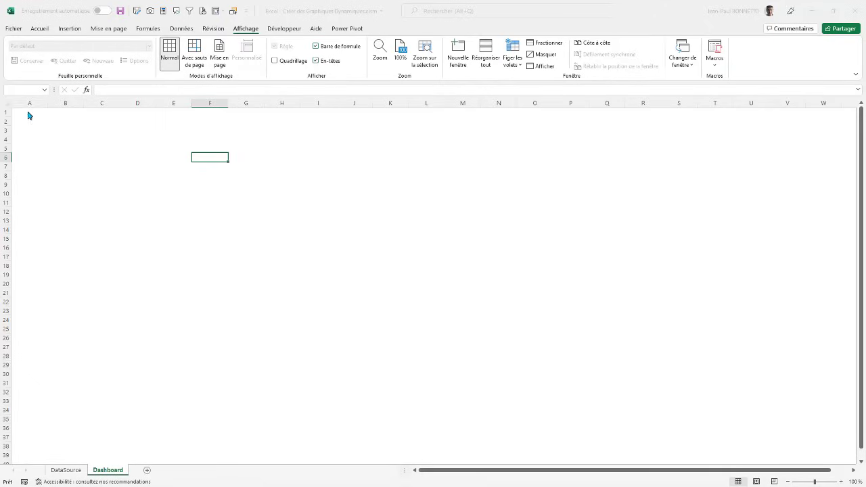
- Fill columns A:B and rows 1:2 of the Dashboard sheet with the theme colour Bleu gris, Texte 2, plus sombre 25 %
drag(26, 102, 66, 102)
click(40, 28)
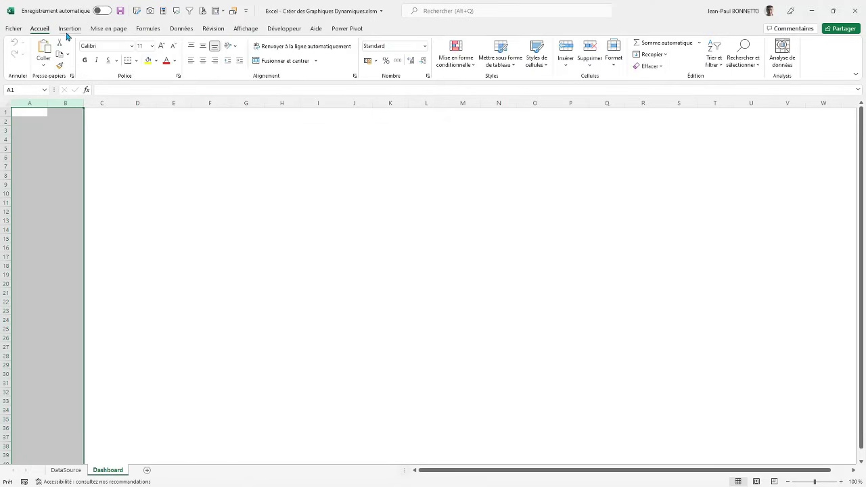
click(157, 61)
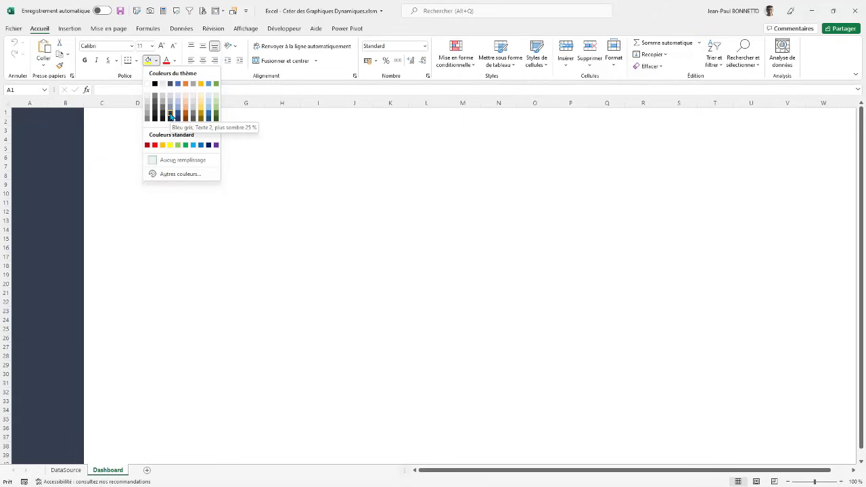
click(170, 115)
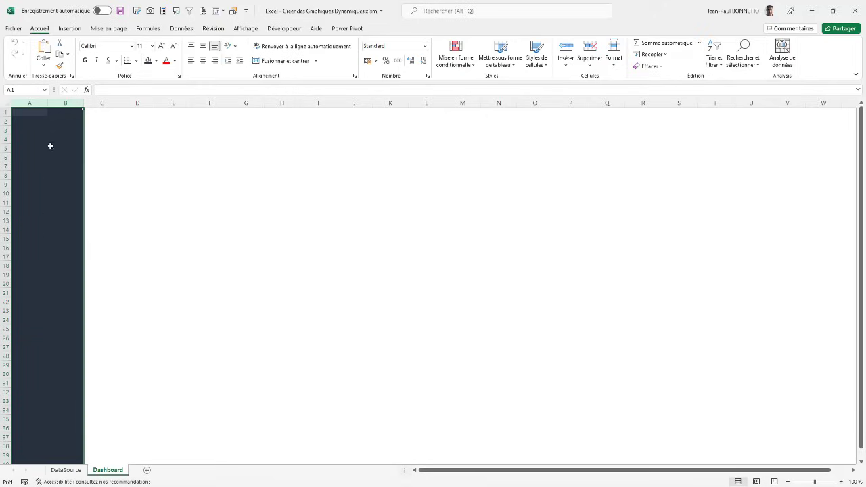
drag(7, 113, 9, 121)
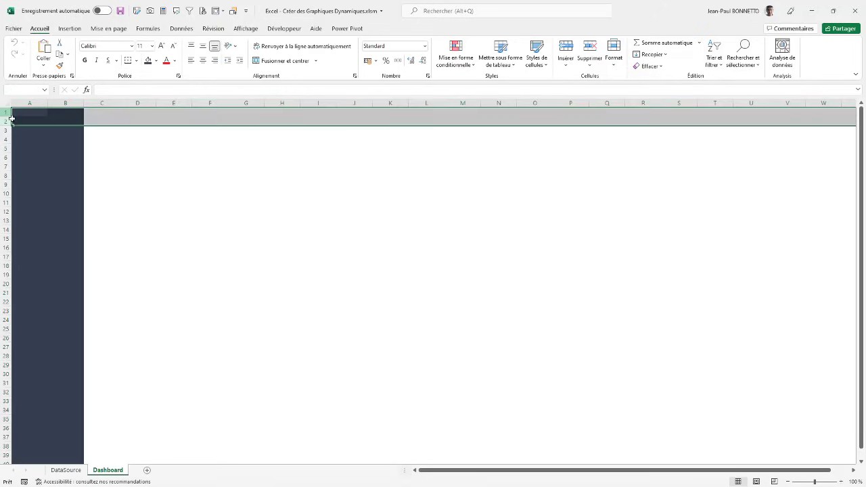
click(148, 60)
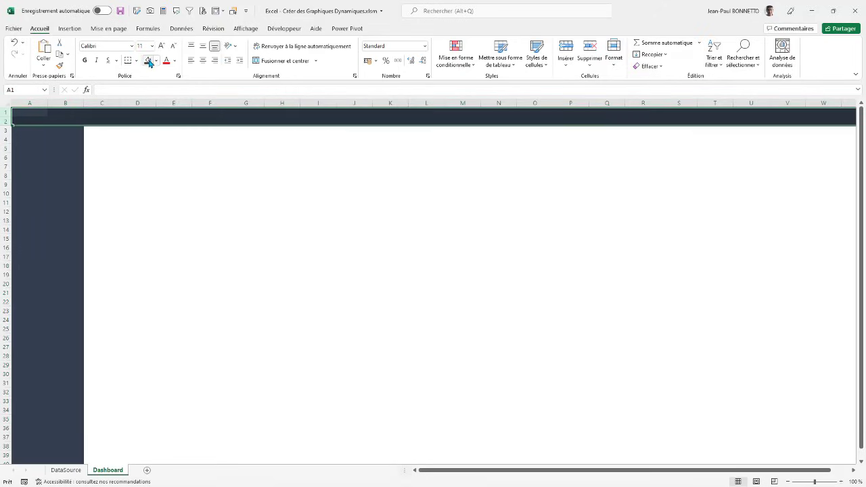
click(174, 207)
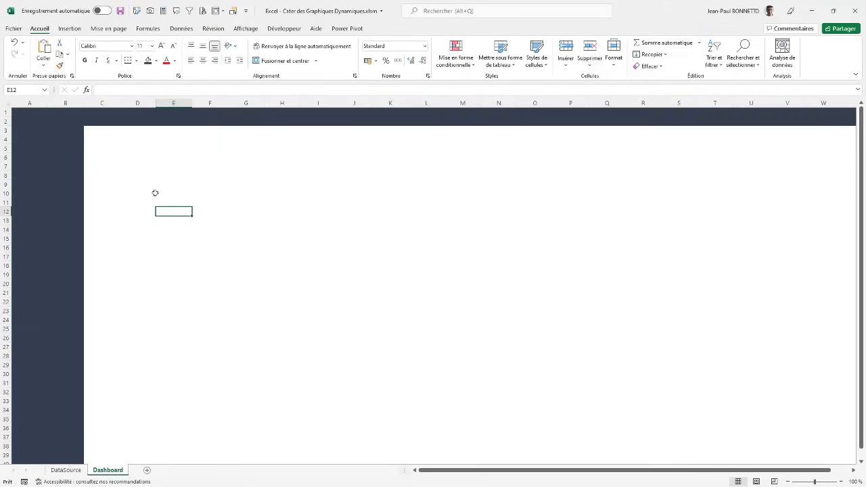
- Fill every cell from C3 to the end of the sheet with the light grey theme colour
click(88, 129)
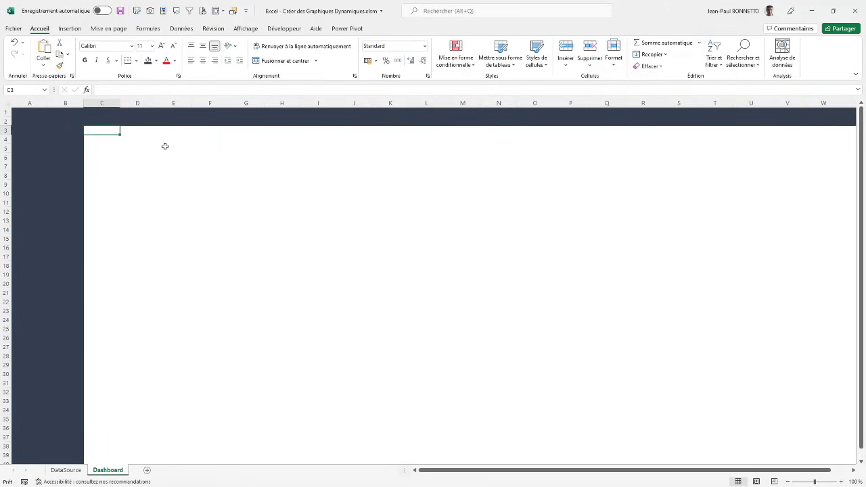
key(ctrl+shift+Down)
key(ctrl+shift+Right)
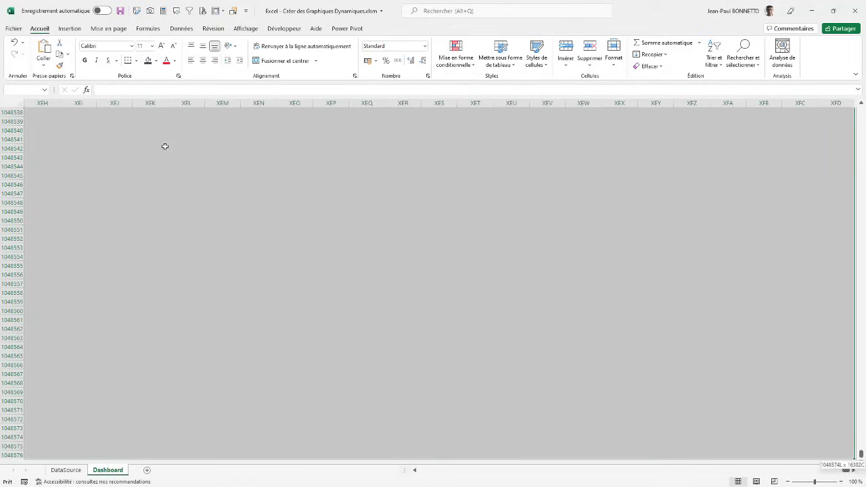
click(157, 61)
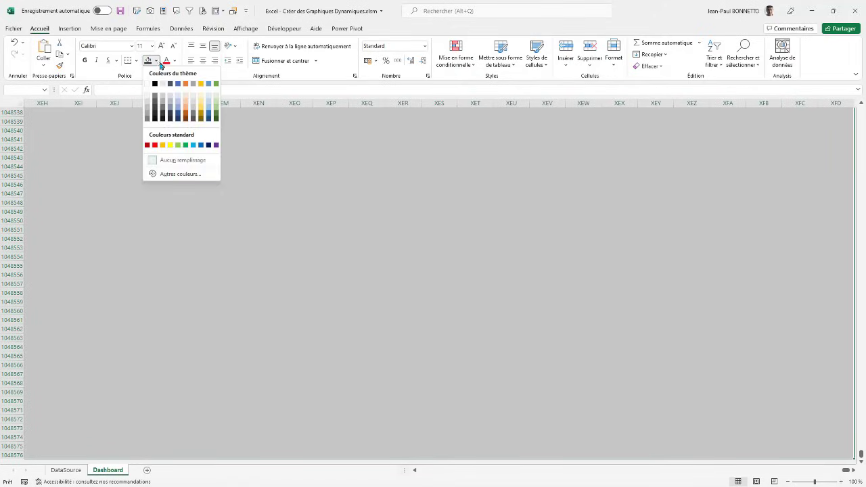
click(147, 100)
click(153, 186)
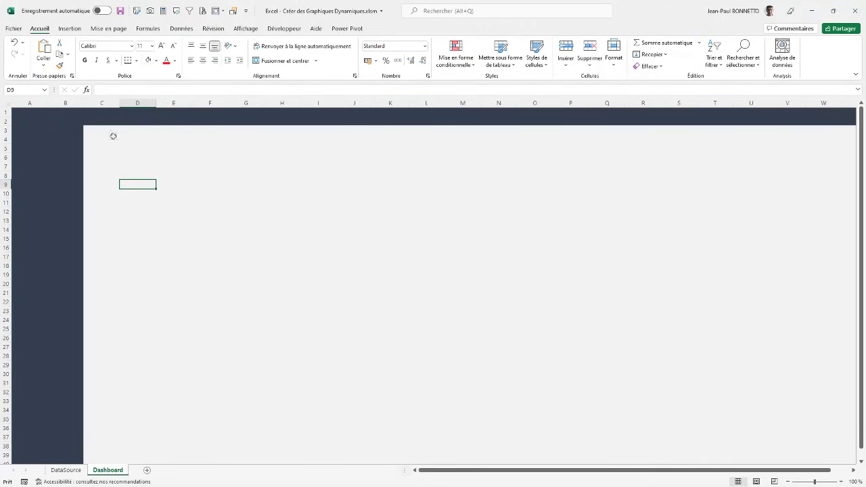
click(132, 137)
click(96, 133)
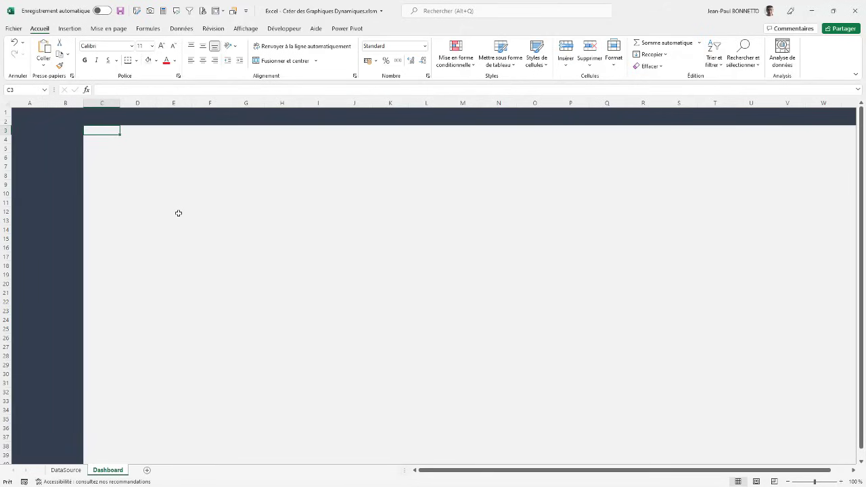
click(290, 218)
click(259, 196)
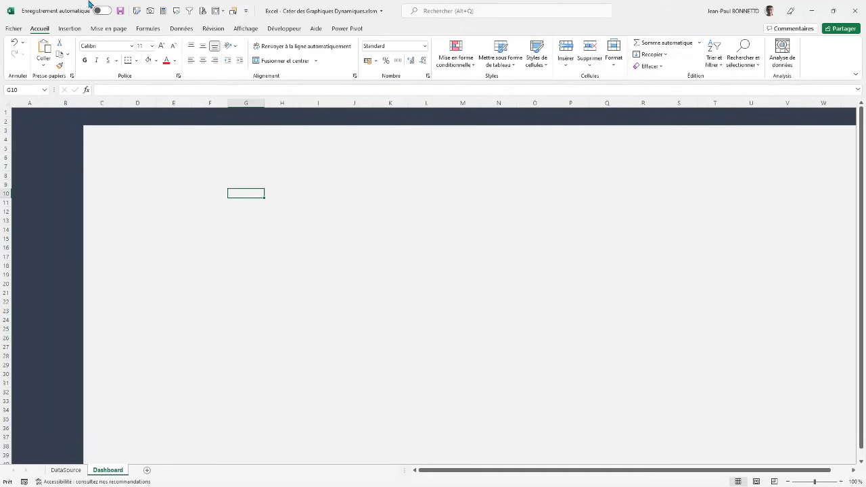
- Draw a rounded rectangle about 7.44 cm wide and 1.54 cm high, just below the dark header band
click(70, 29)
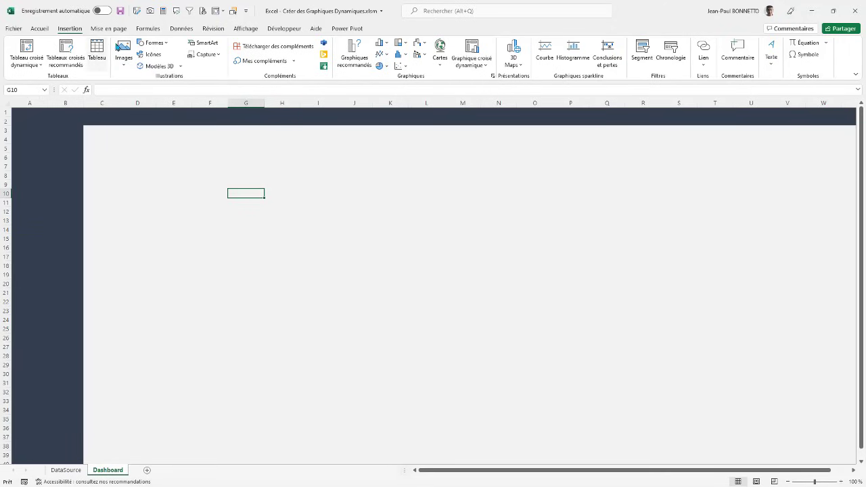
click(153, 43)
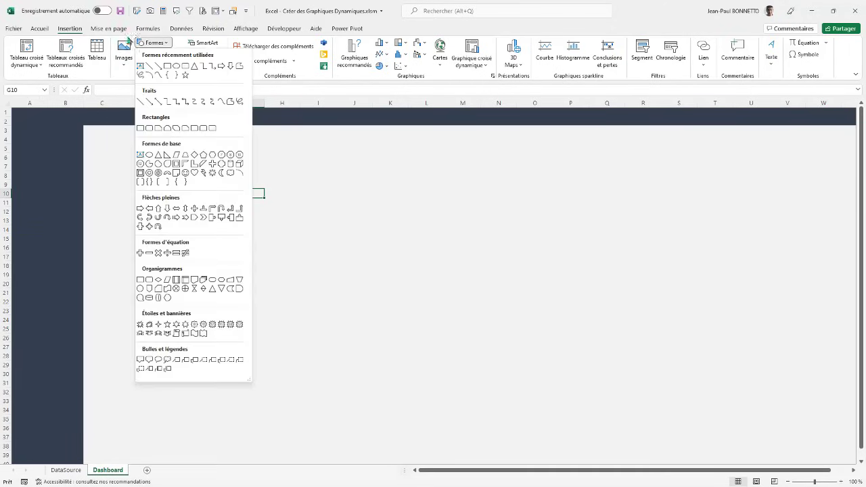
click(186, 67)
mouse_move(191, 140)
mouse_down()
mouse_move(271, 174)
mouse_move(318, 166)
mouse_up()
drag(261, 146, 249, 150)
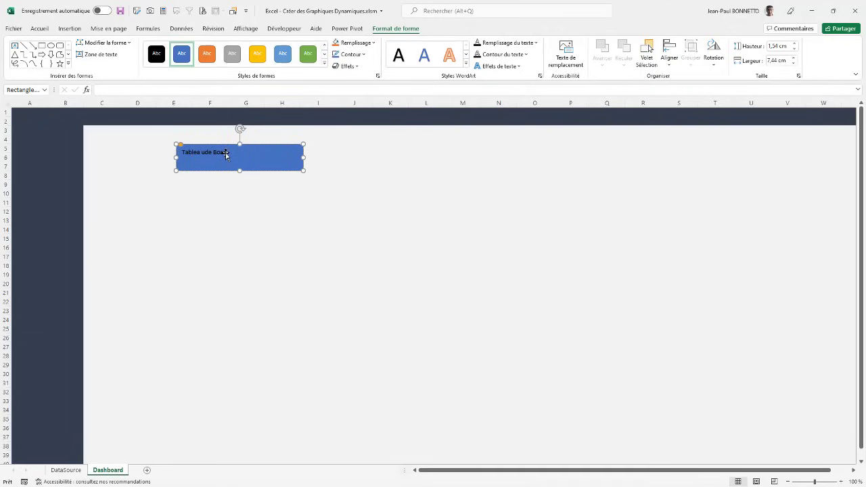
- Replace the rounded rectangle's mistyped text with TABLEAU DE BORD
key(BackSpace)
key(BackSpace)
key(BackSpace)
key(BackSpace)
key(BackSpace)
key(BackSpace)
key(BackSpace)
key(BackSpace)
key(BackSpace)
key(BackSpace)
key(BackSpace)
key(BackSpace)
key(BackSpace)
key(BackSpace)
key(BackSpace)
- Remove the fill and the outline of the TABLEAU DE BORD shape
click(373, 44)
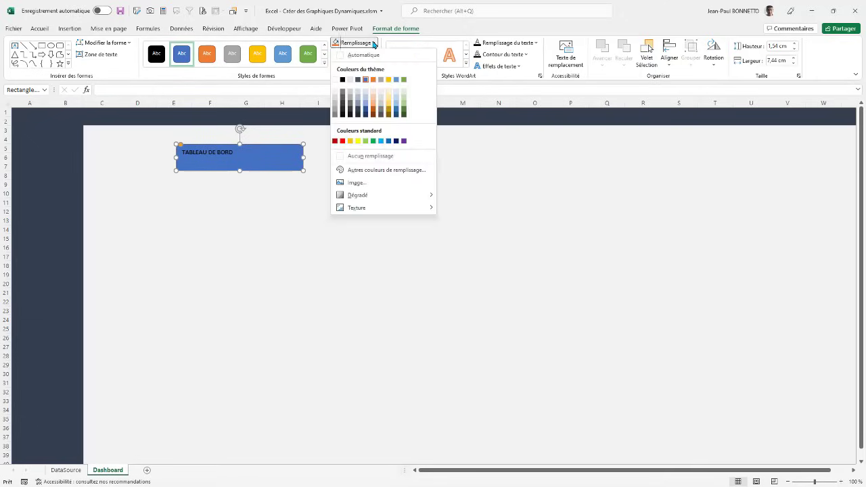
click(365, 156)
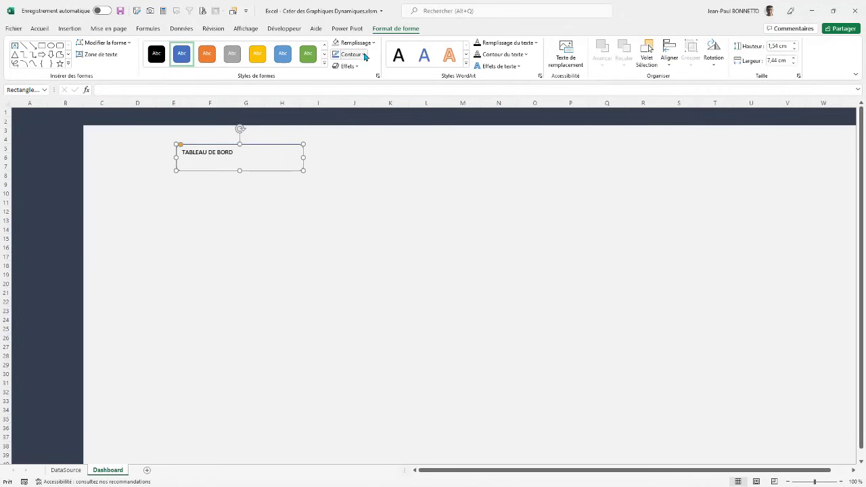
click(364, 56)
click(351, 169)
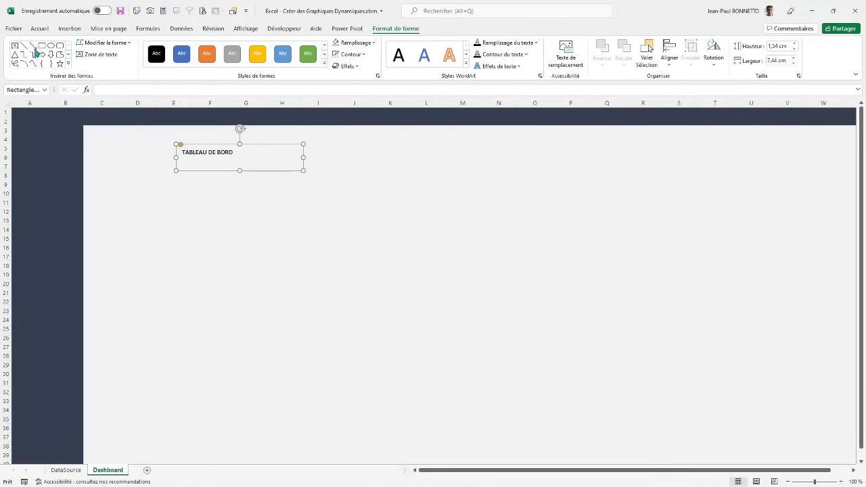
- Centre the TABLEAU DE BORD text horizontally and vertically in its shape and make it bold
click(39, 29)
click(202, 60)
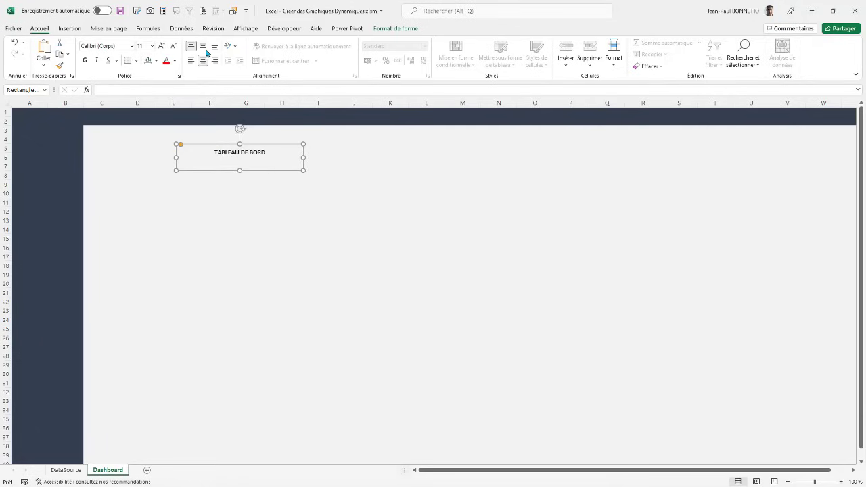
click(204, 48)
click(85, 61)
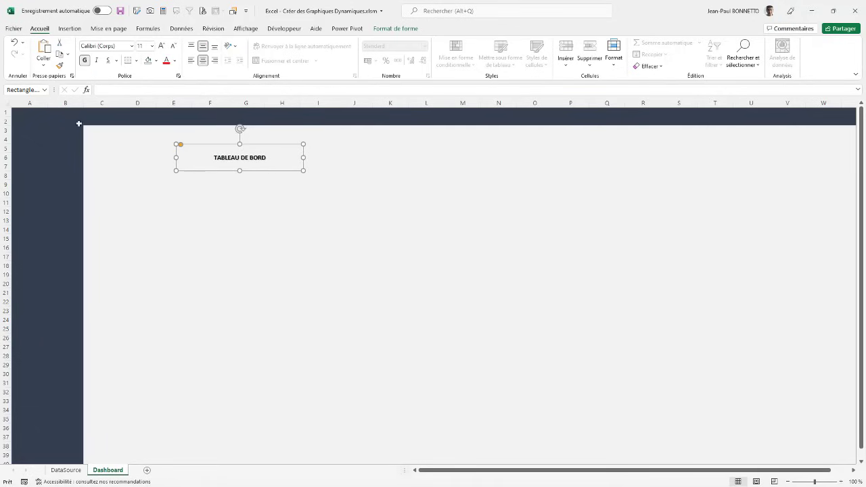
- Set the title's font to Amasis MT Pro Black and its text colour to white
click(133, 47)
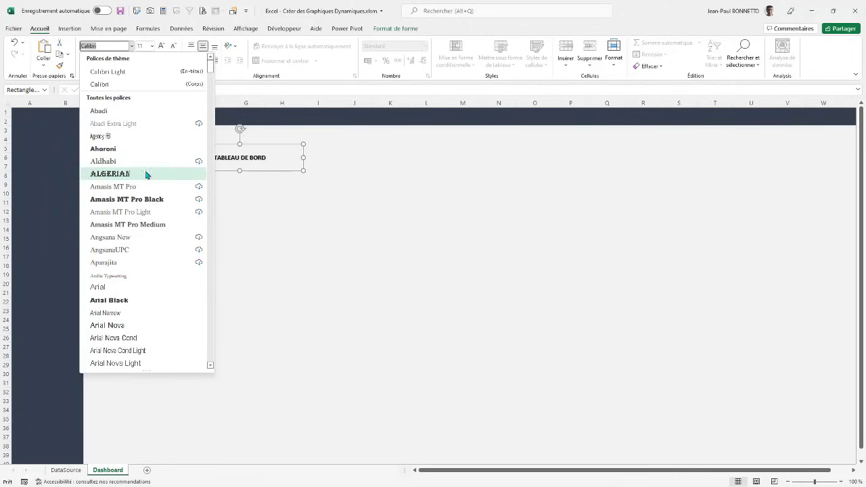
click(128, 201)
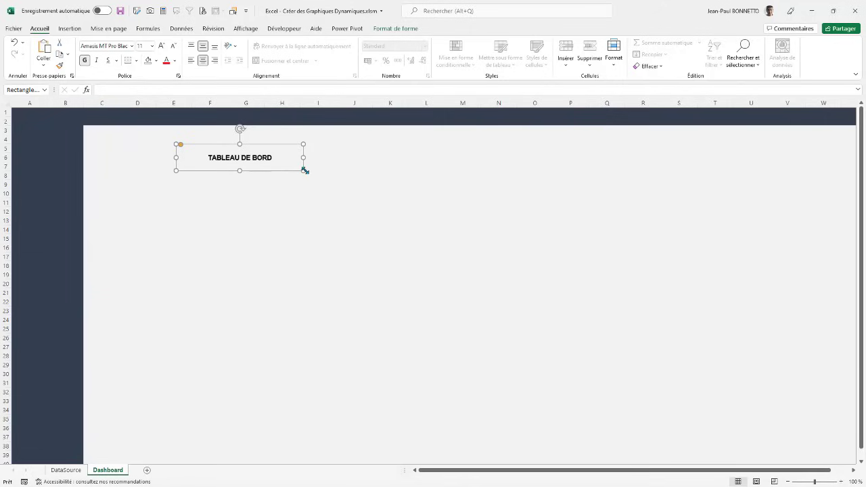
drag(278, 169, 249, 162)
click(174, 61)
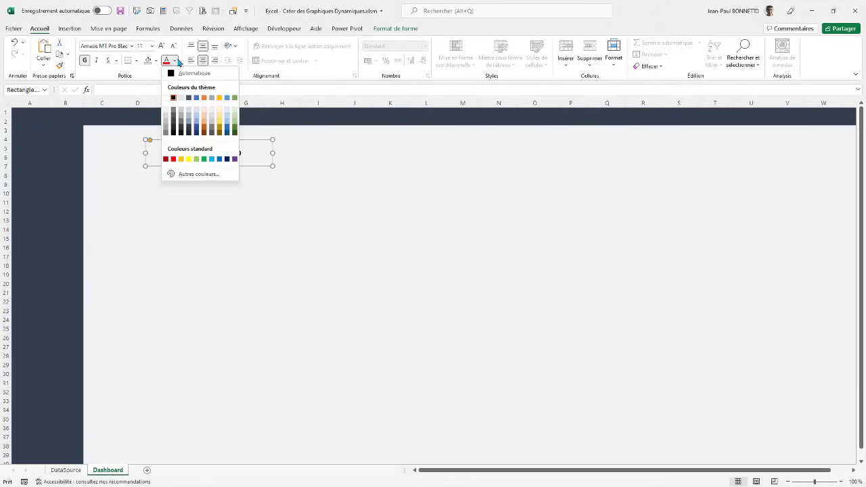
click(166, 100)
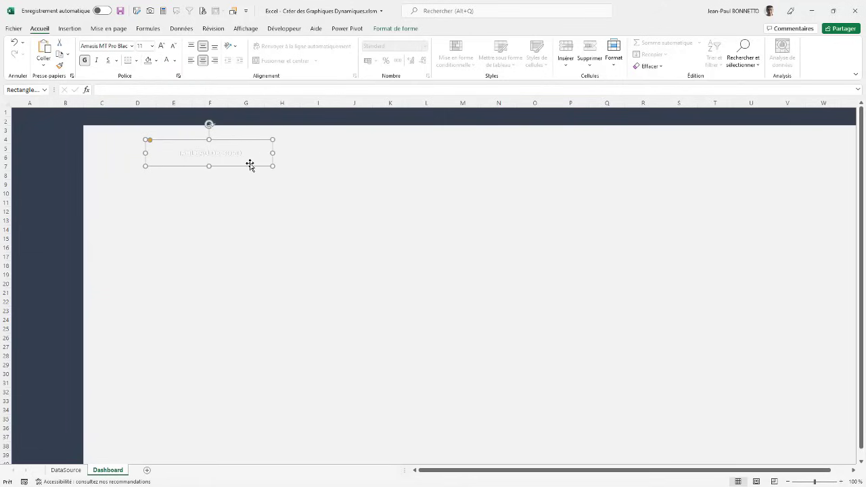
- Place the title shape in the dark header band starting at column C and left-align its text
drag(250, 165, 193, 127)
click(191, 60)
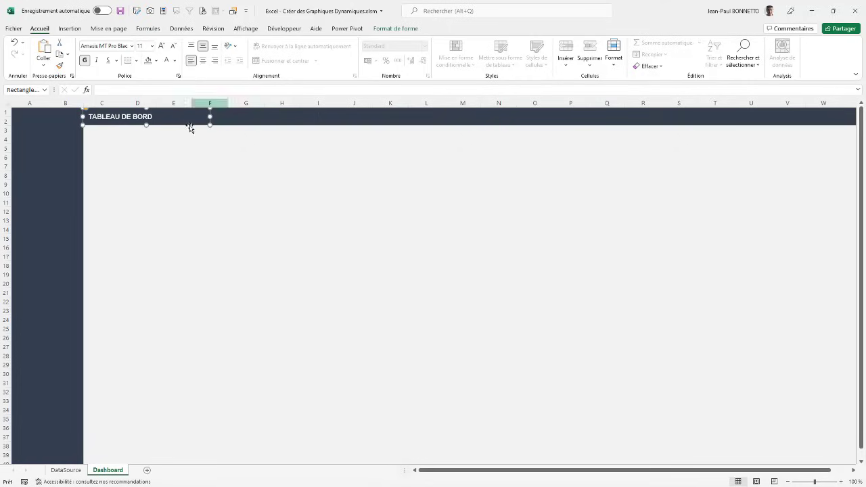
- Increase the TABLEAU DE BORD title's font size to 18 and change its font to Agency FB
click(161, 46)
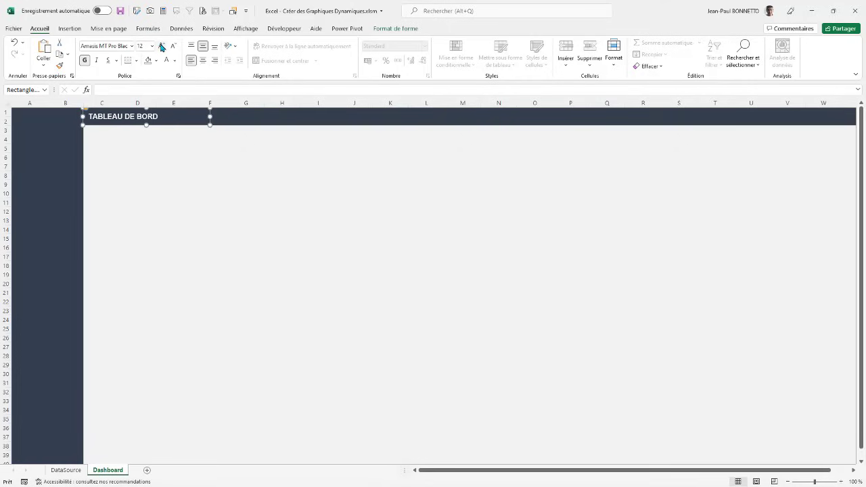
click(161, 46)
click(161, 46)
click(161, 46)
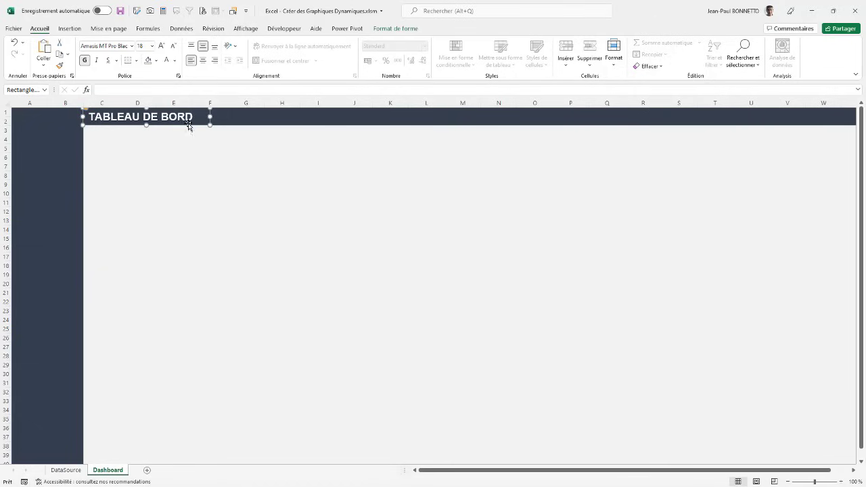
click(132, 47)
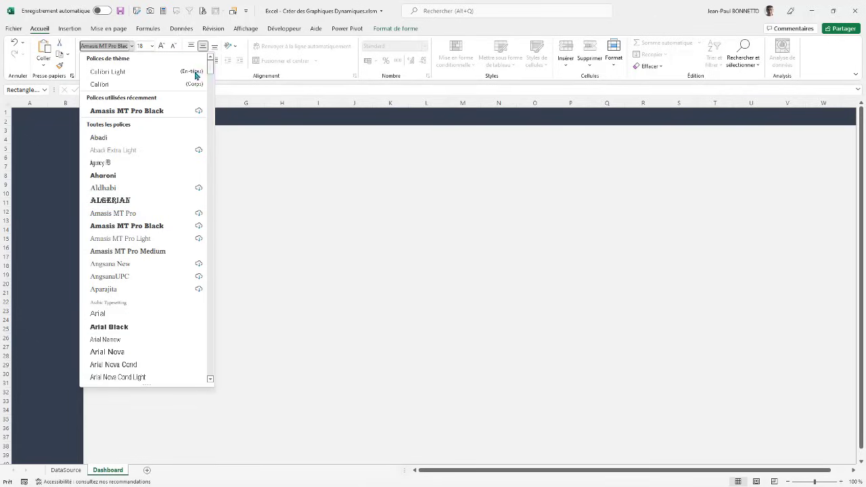
click(100, 163)
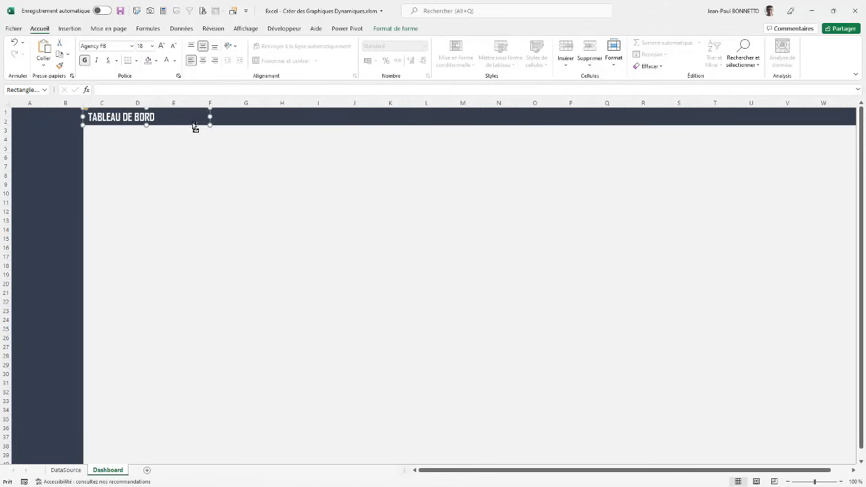
- Duplicate the title shape to the far end of the header band, around columns U to W, and right-align the copy's text
drag(195, 127, 832, 130)
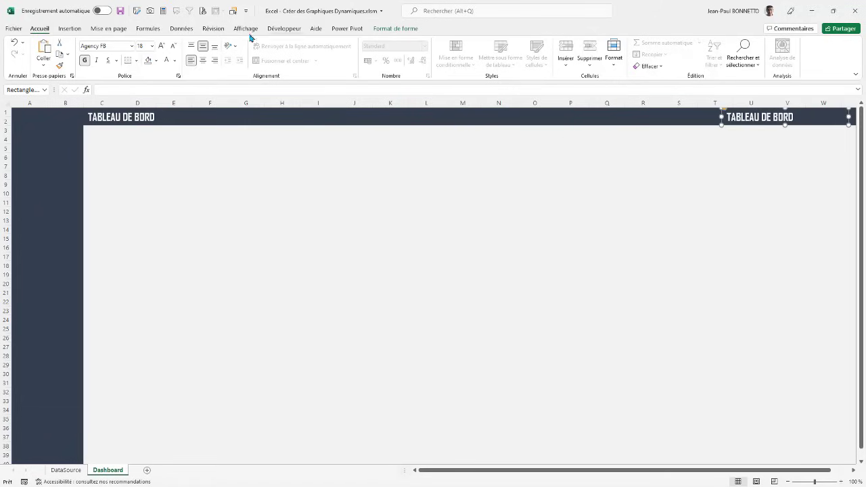
click(215, 61)
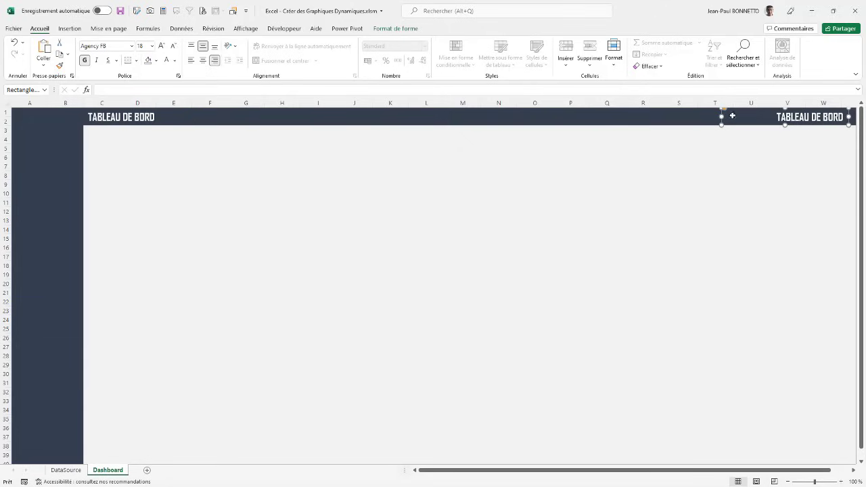
- Replace the duplicated title's text with Analyse des ventes - FY 20
drag(778, 117, 844, 118)
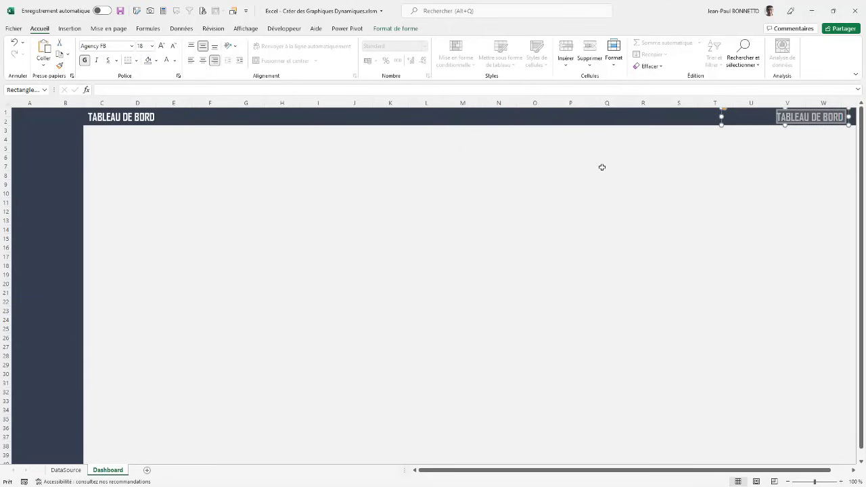
text(Ana)
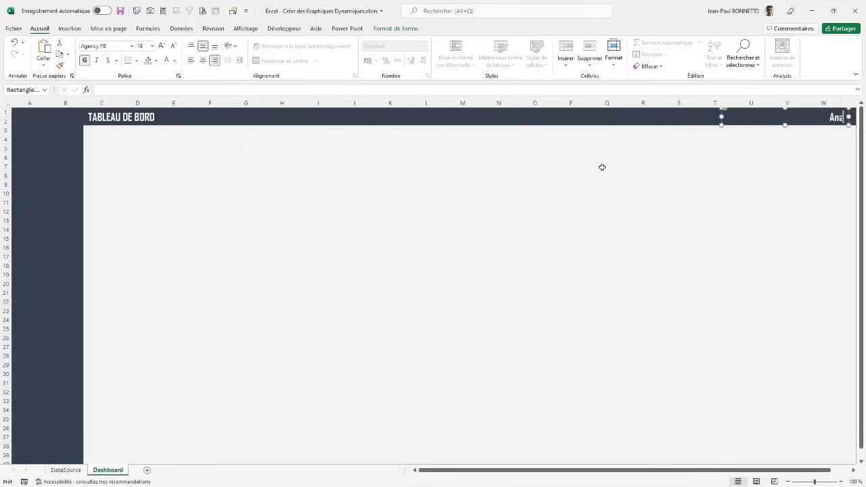
text(lyse des ventes - FY)
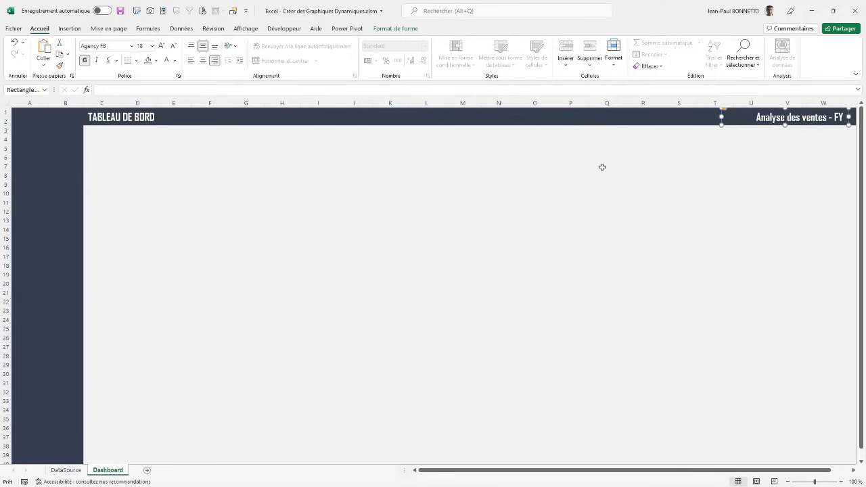
text( 20)
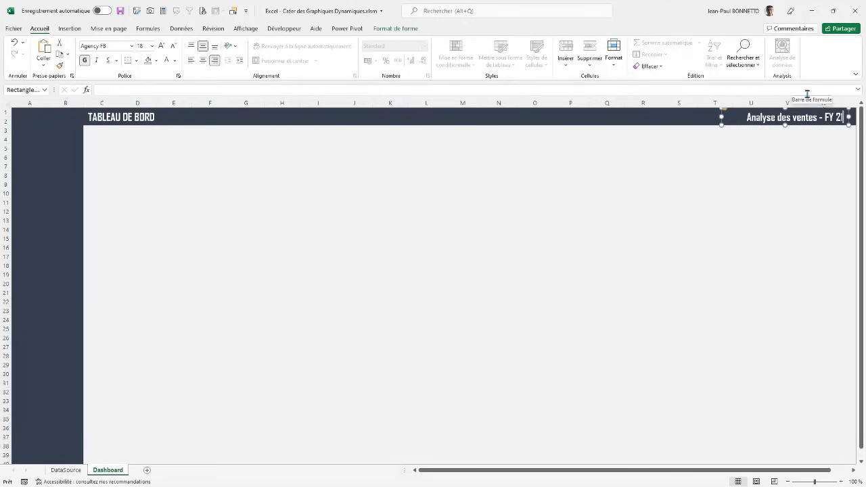
- Correct the year in the Analyse des ventes title so it reads FY 2021
click(837, 117)
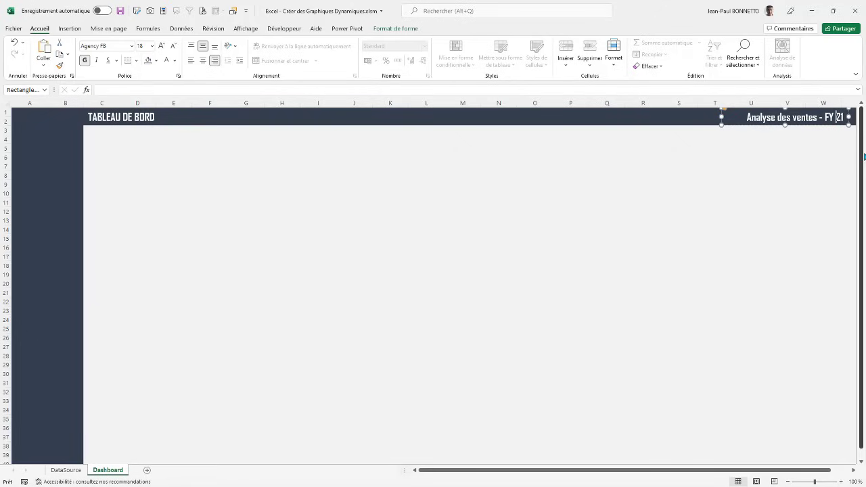
text(20)
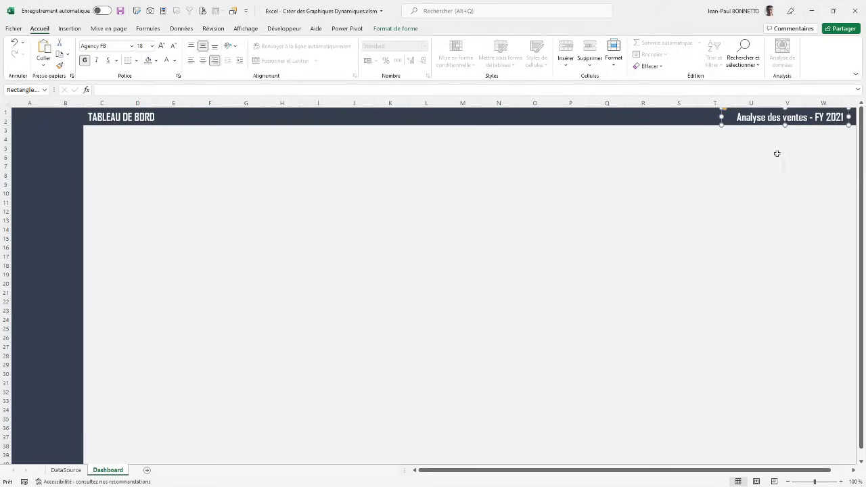
click(682, 184)
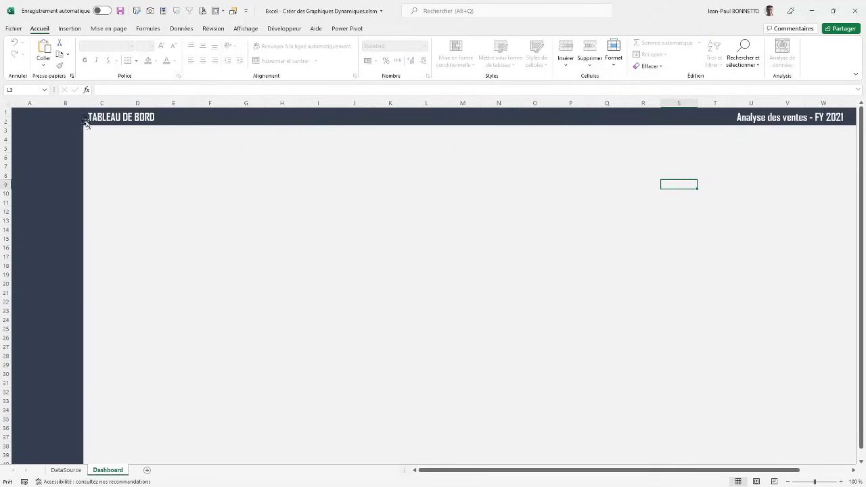
scroll(160, 119, right, 5)
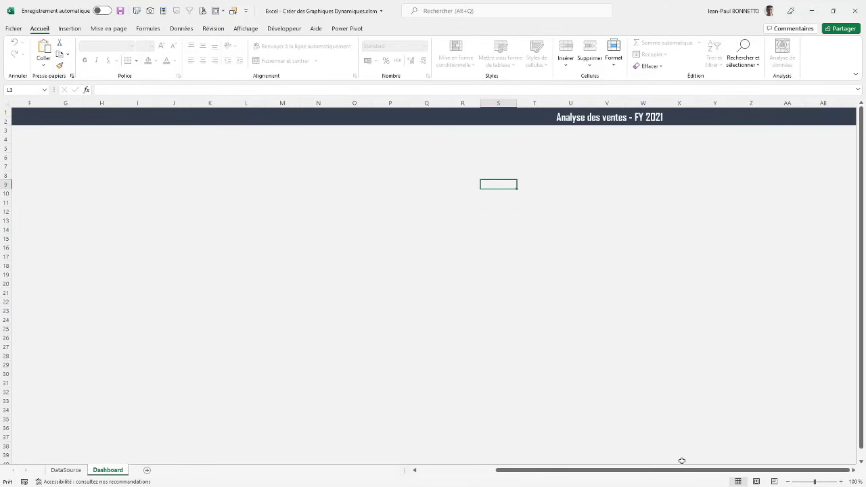
scroll(669, 460, left, 5)
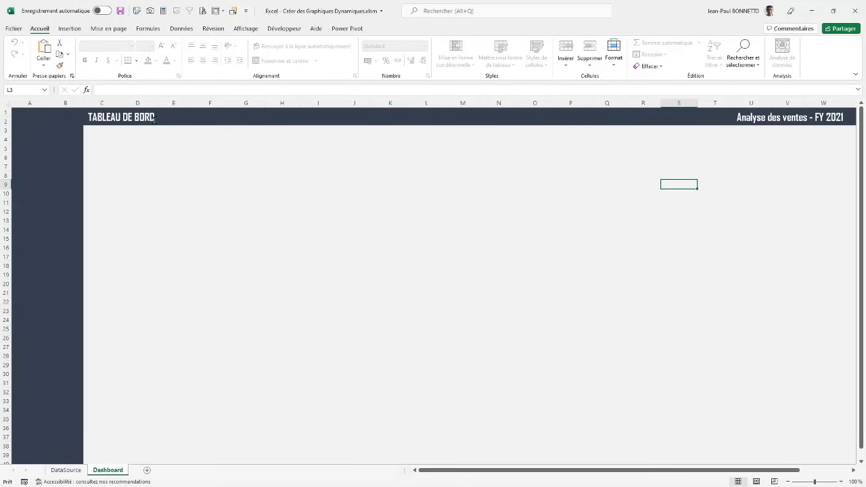
- Duplicate the TABLEAU DE BORD title into the dark sidebar around rows 3 to 4, fitted to columns A:B with centred text
right_click(123, 116)
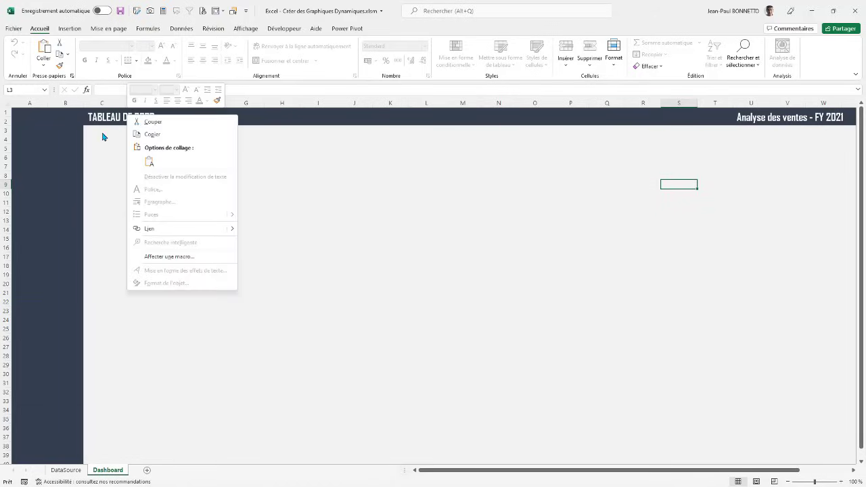
key(Escape)
click(122, 117)
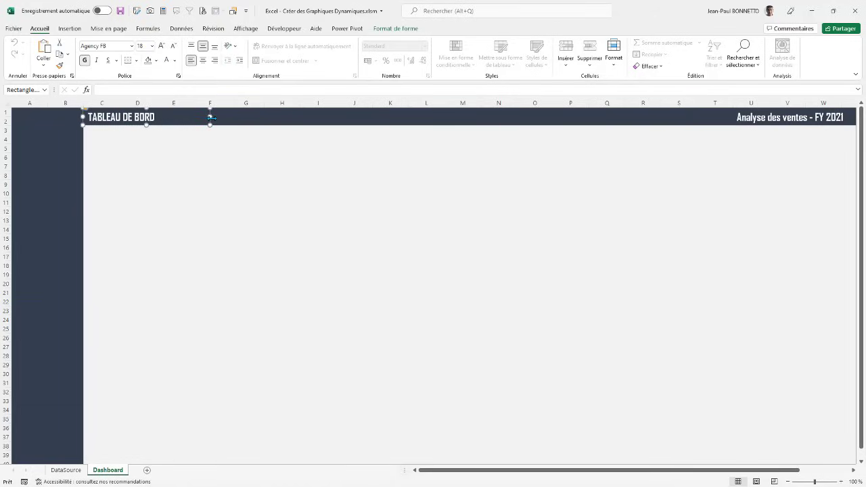
drag(204, 124, 171, 126)
drag(164, 125, 82, 134)
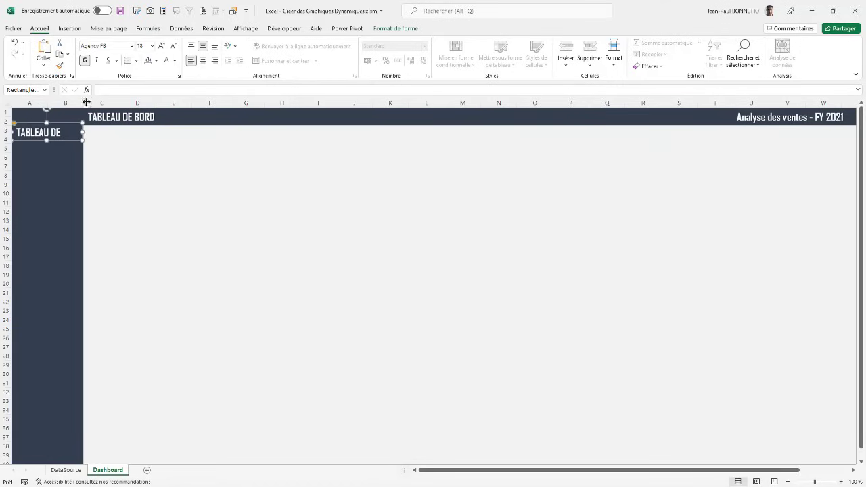
key(ctrl+e)
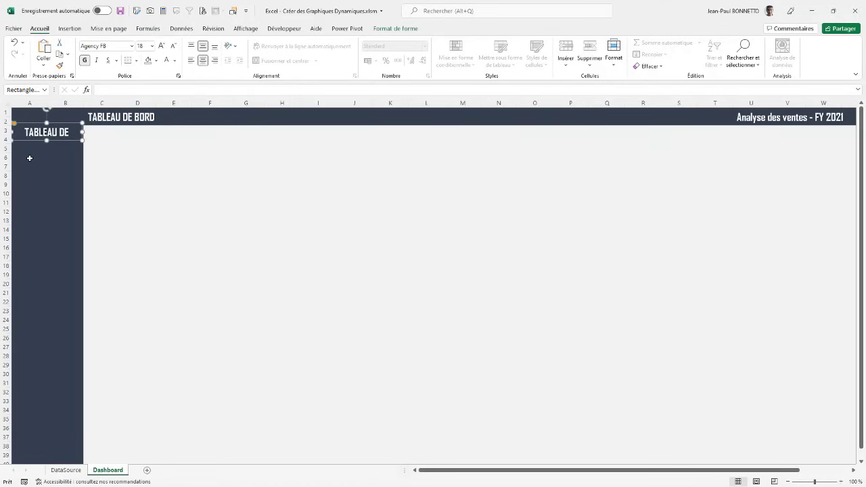
- Replace the sidebar title's text with Commerciaux
text(Com)
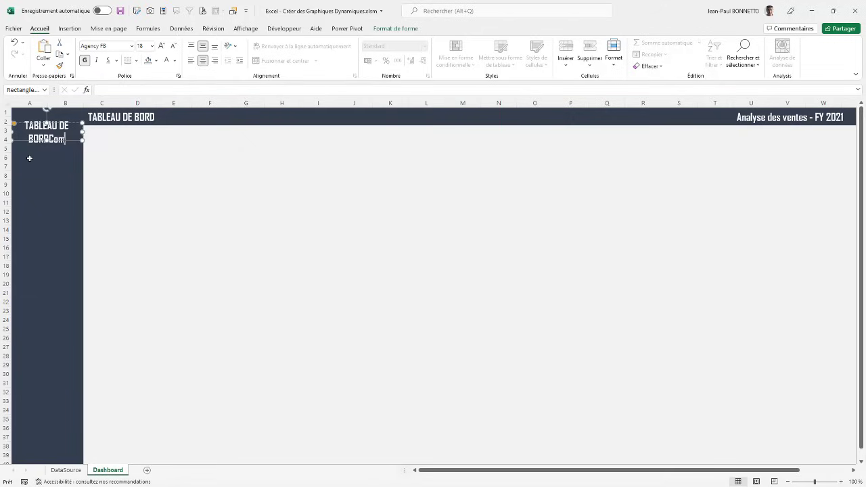
text(ercialx)
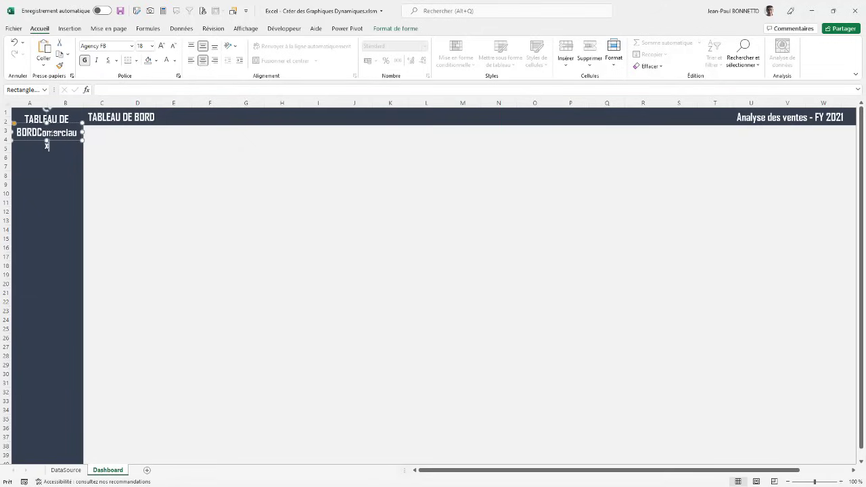
key(ctrl+a)
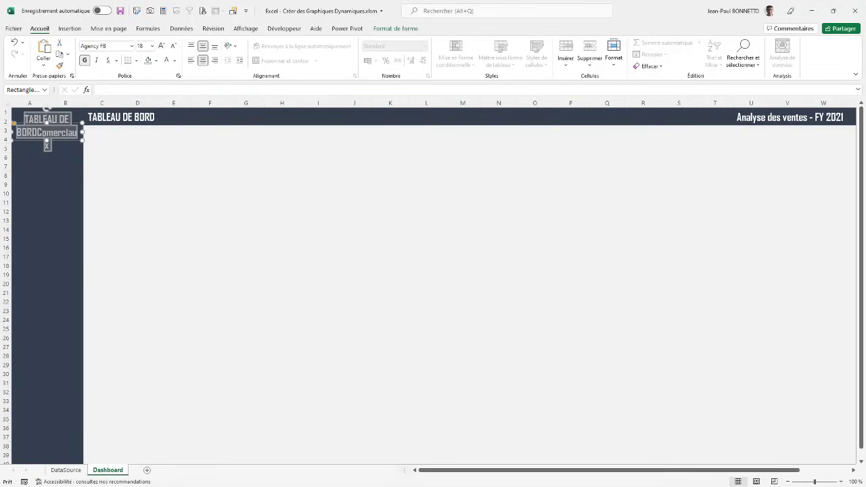
key(BackSpace)
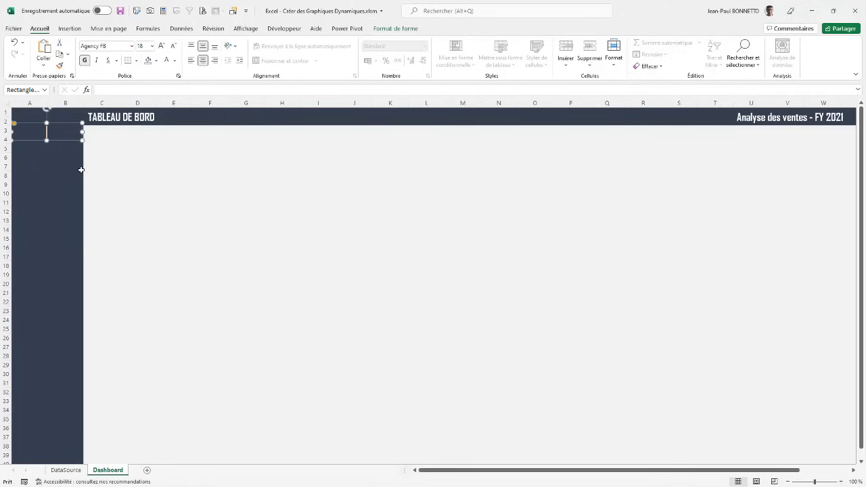
text(Commerciaux)
drag(54, 132, 60, 135)
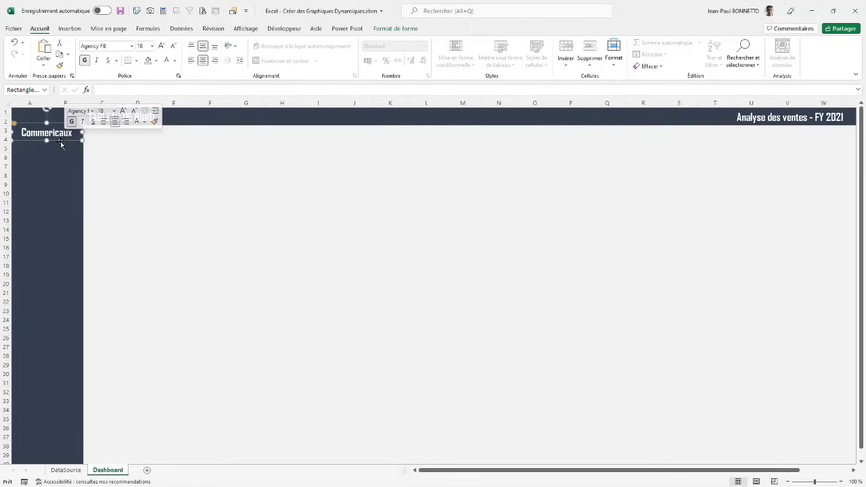
key(BackSpace)
text(ci)
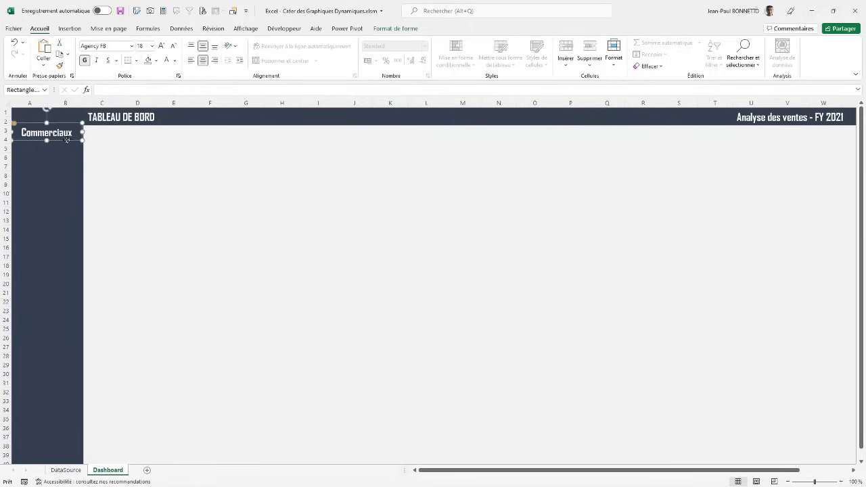
click(65, 143)
click(63, 139)
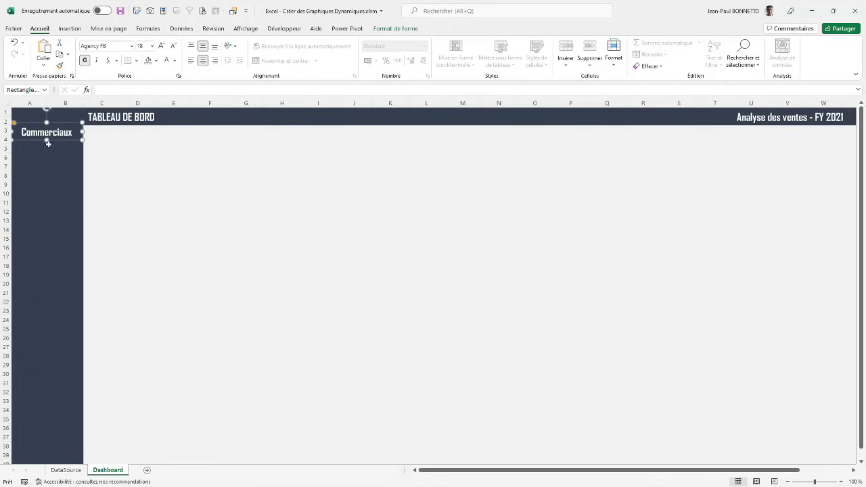
- Nudge the Commerciaux label slightly upward and duplicate it further down the sidebar, around rows 19 to 20
drag(69, 140, 69, 139)
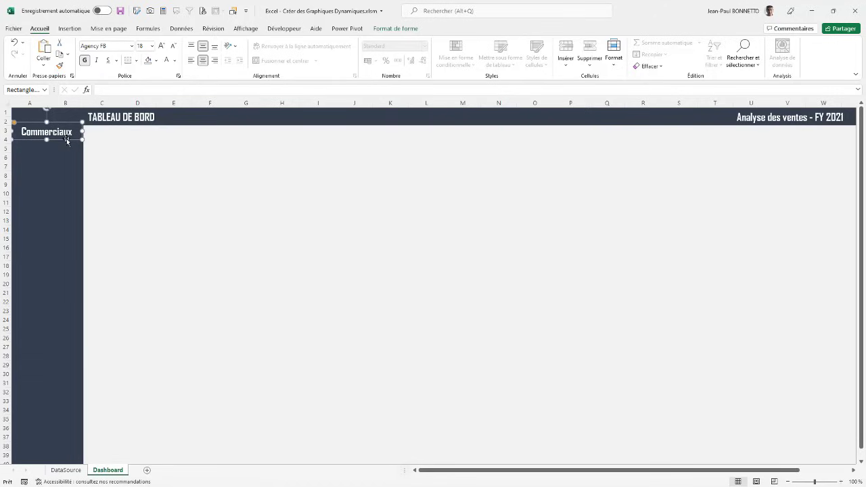
drag(67, 141, 69, 293)
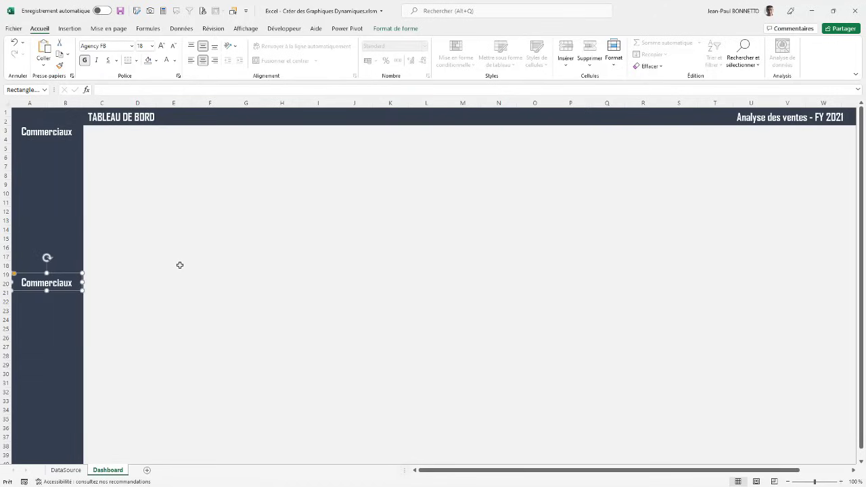
click(174, 229)
click(143, 167)
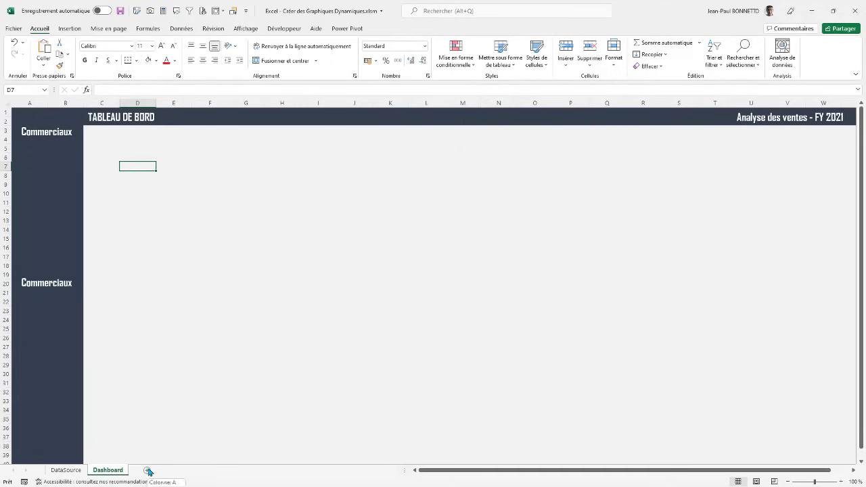
click(66, 470)
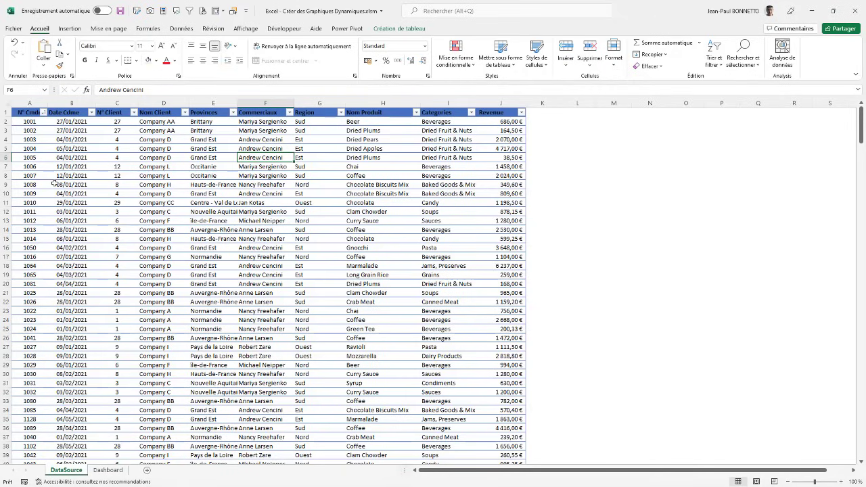
click(69, 166)
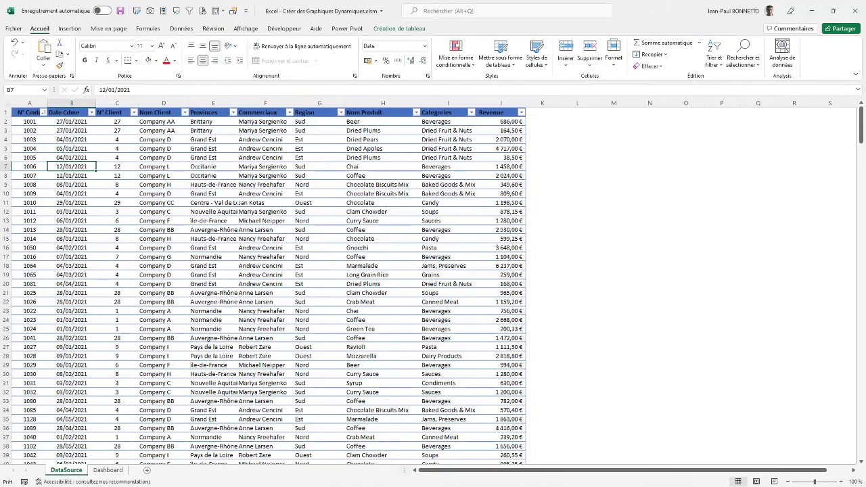
key(alt+F11)
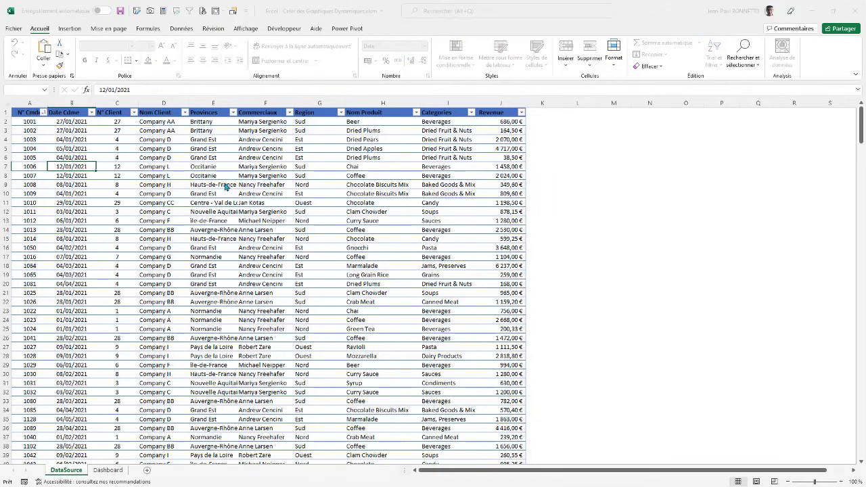
click(151, 142)
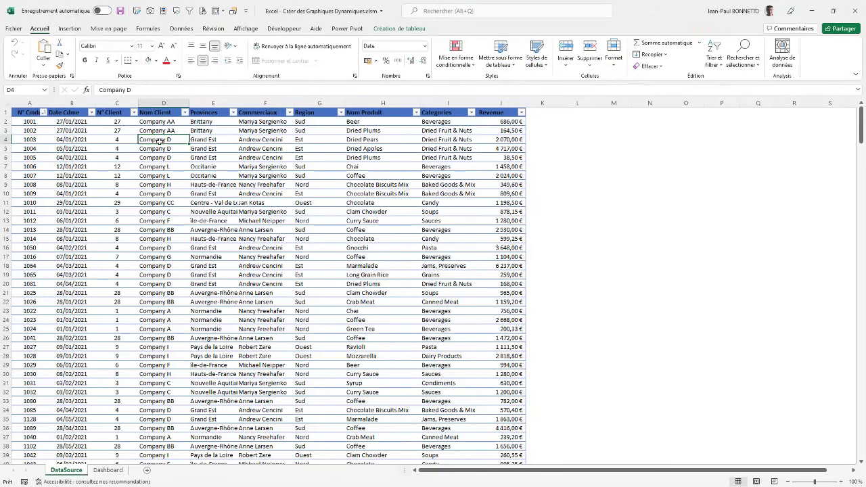
click(108, 470)
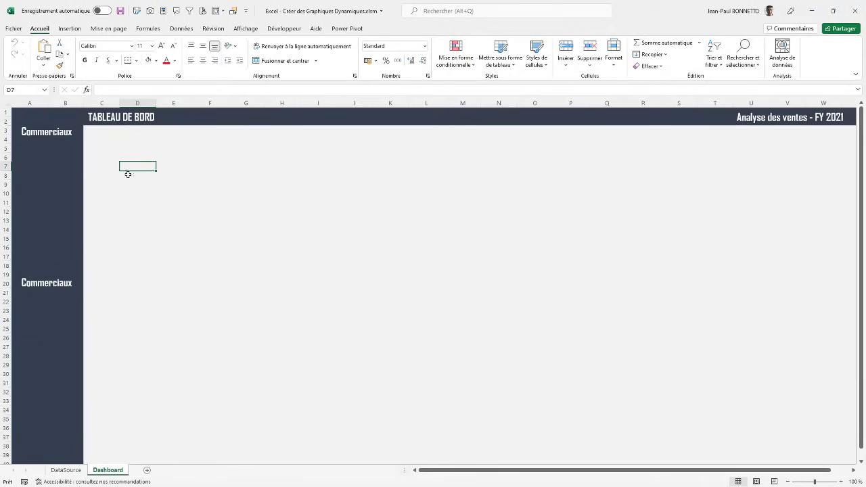
drag(120, 151, 351, 193)
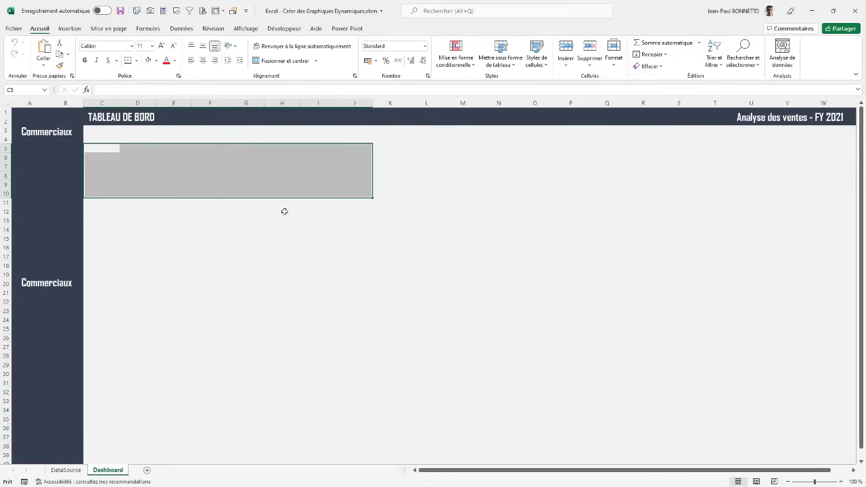
- Create a pivot table from TableauSource on the DataSource sheet, placed in a new worksheet
click(71, 471)
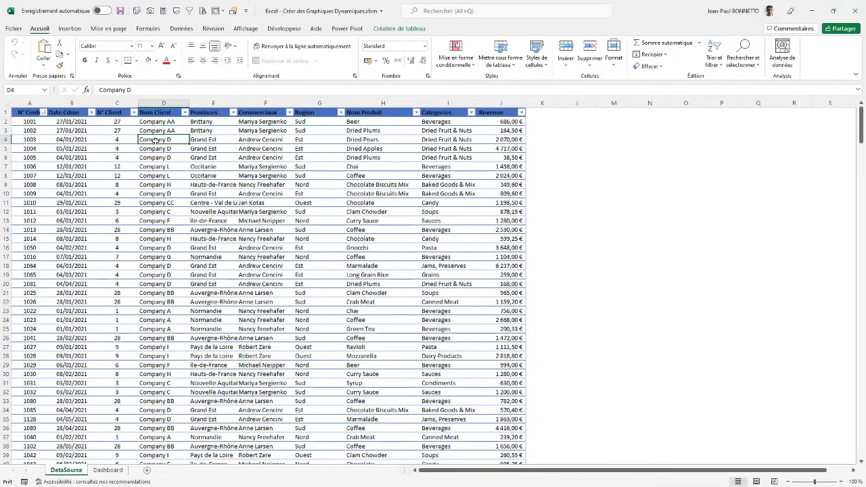
click(71, 29)
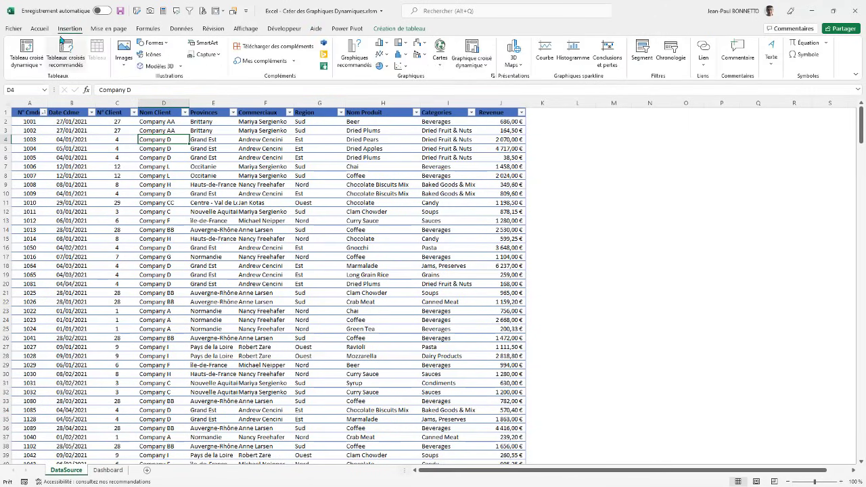
click(30, 51)
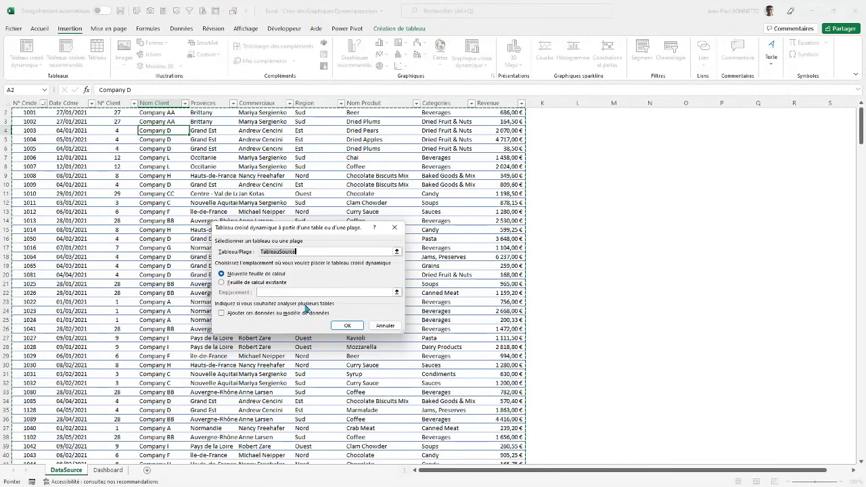
click(343, 326)
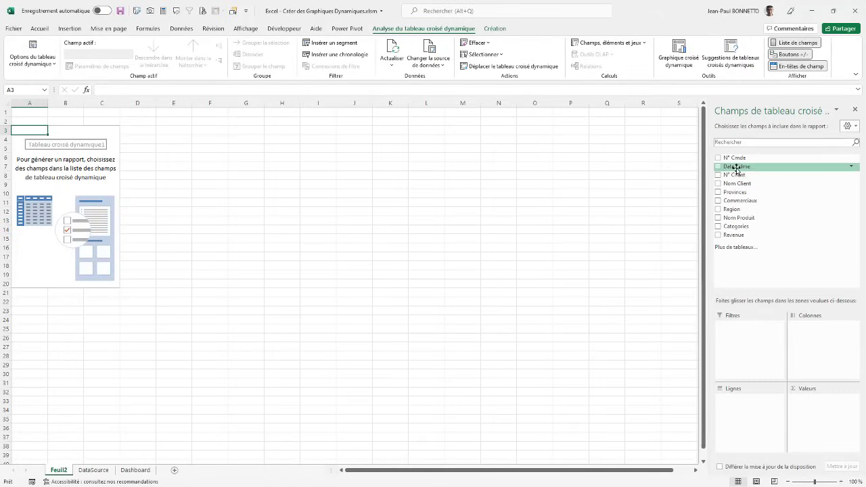
- Add Date Cdme to the pivot table's rows and Revenue to its values
drag(736, 171, 736, 413)
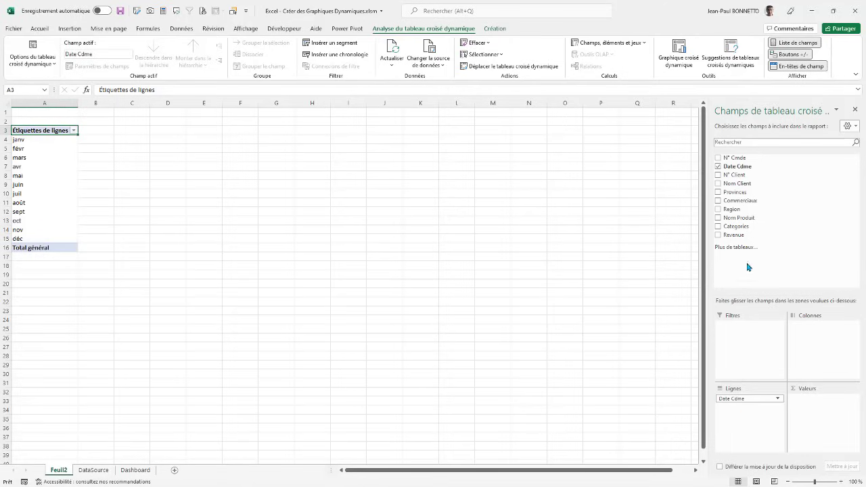
drag(737, 235, 807, 407)
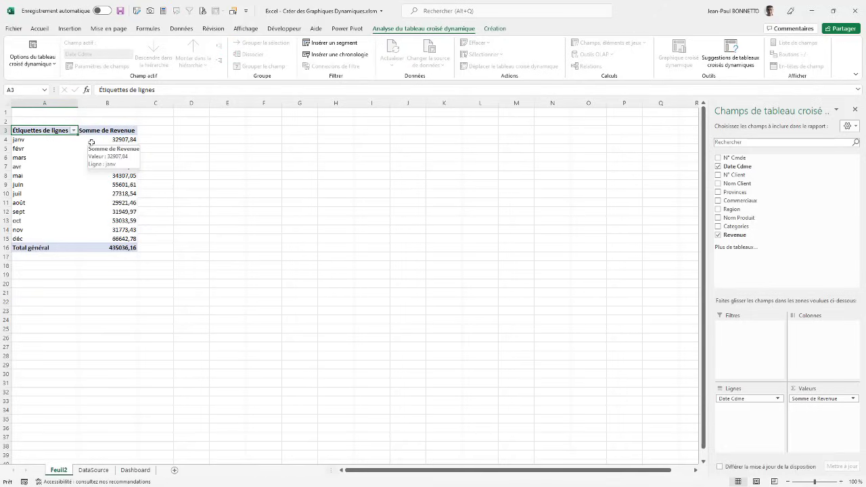
key(alt+F1)
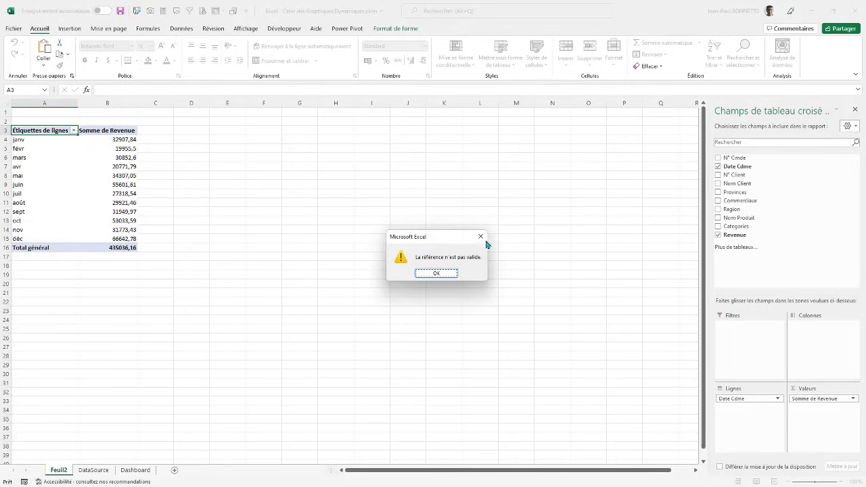
click(438, 273)
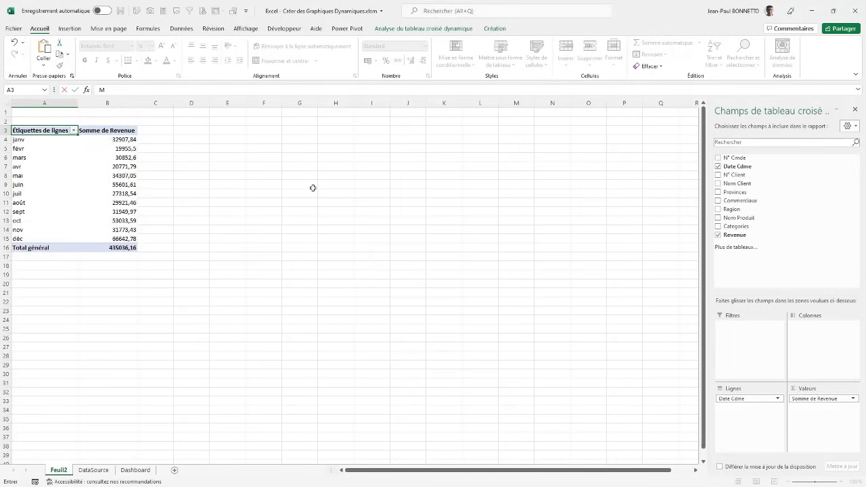
key(alt+F1)
key(Return)
- Close the pivot table field list and rename the row labels header in A3 as Mois
click(855, 110)
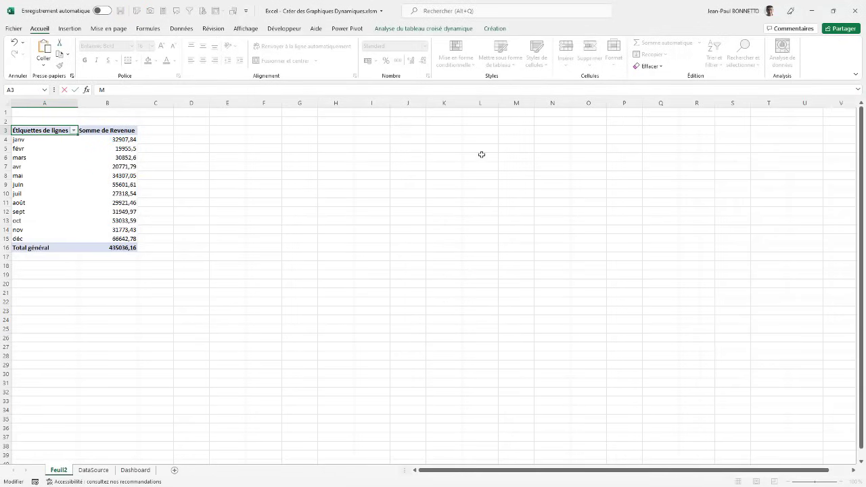
key(alt+F1)
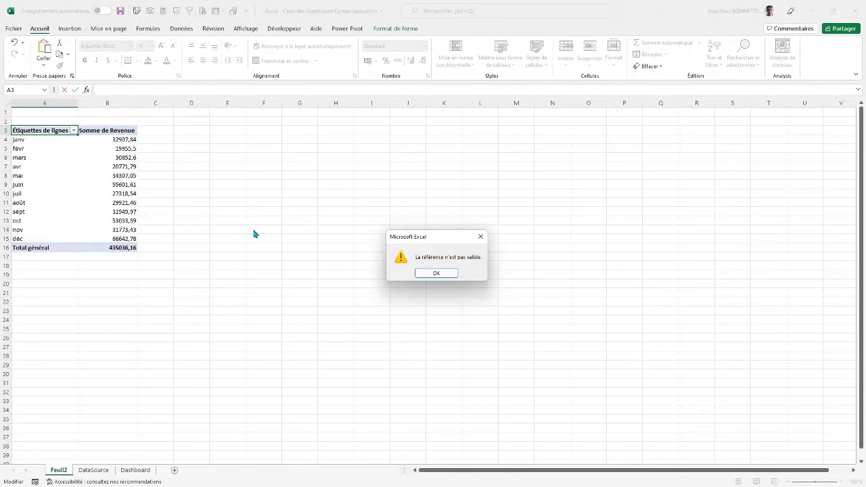
key(Return)
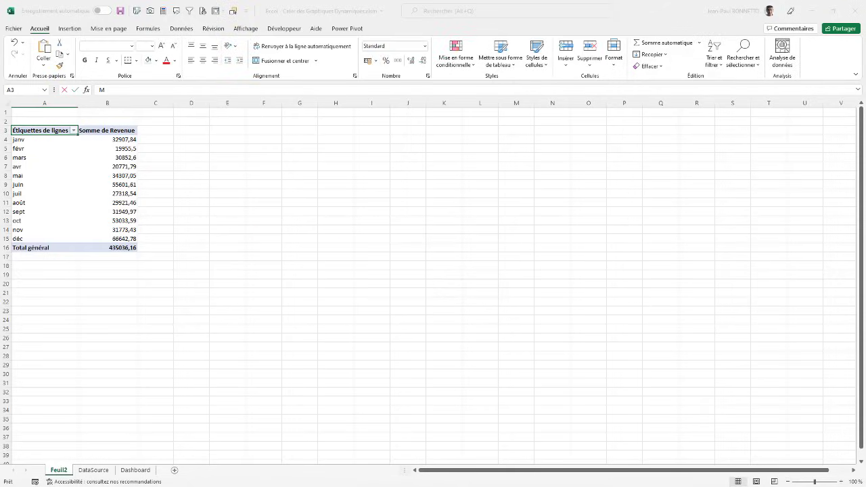
click(266, 121)
click(42, 129)
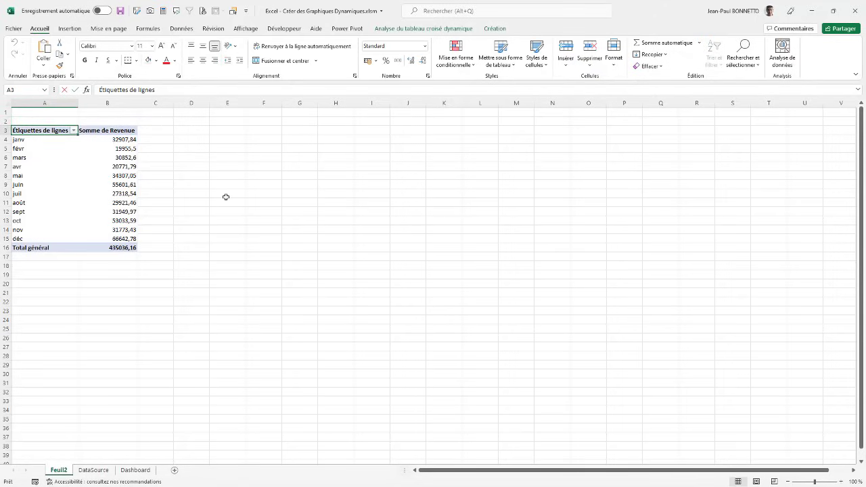
text(Mois)
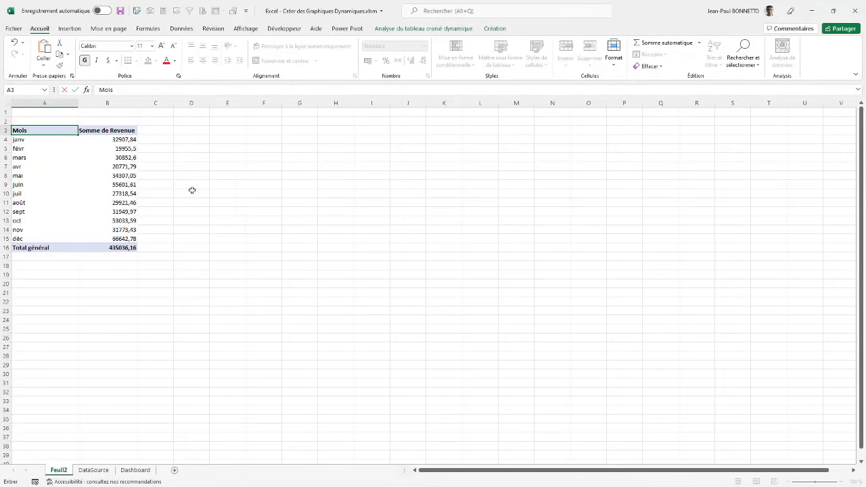
- Rename the revenue column header in B3 as Total Revenue and autofit the widths of columns A and B
click(119, 130)
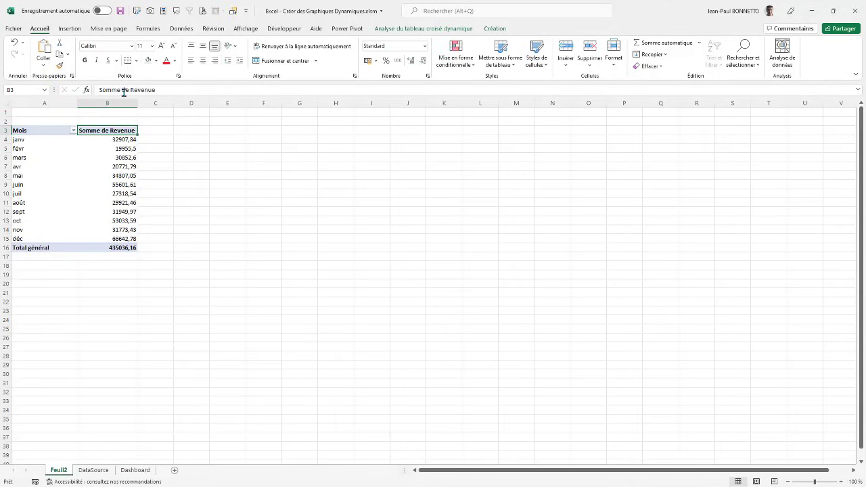
drag(126, 90, 100, 90)
key(Delete)
key(Delete)
key(Delete)
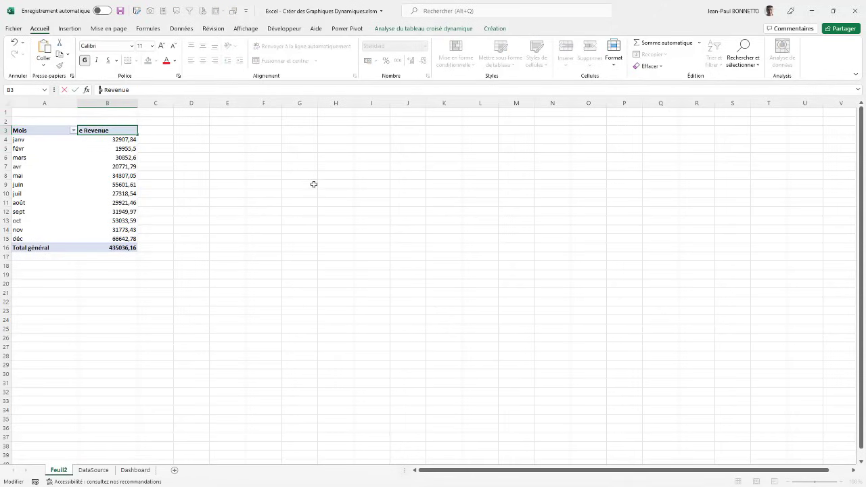
text(Total)
key(BackSpace)
click(194, 170)
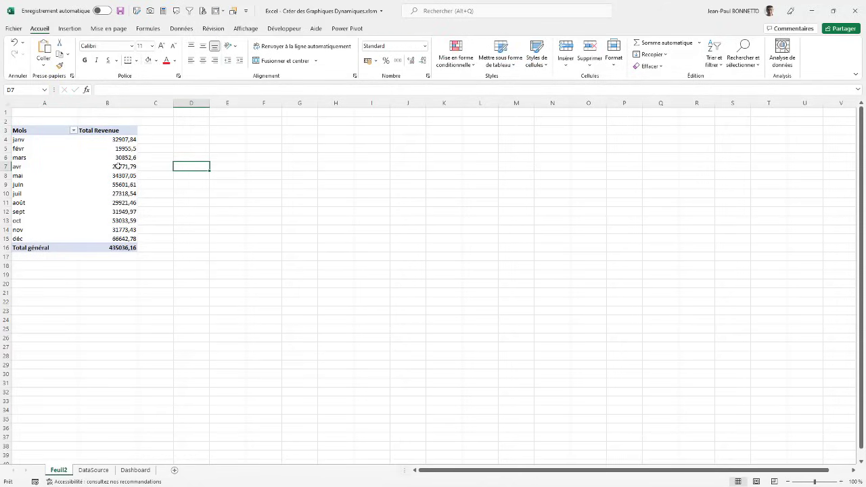
double_click(77, 103)
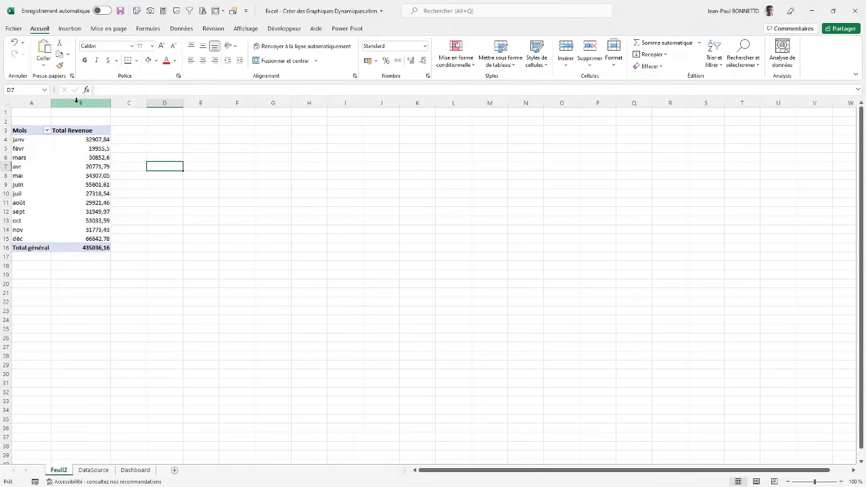
double_click(111, 102)
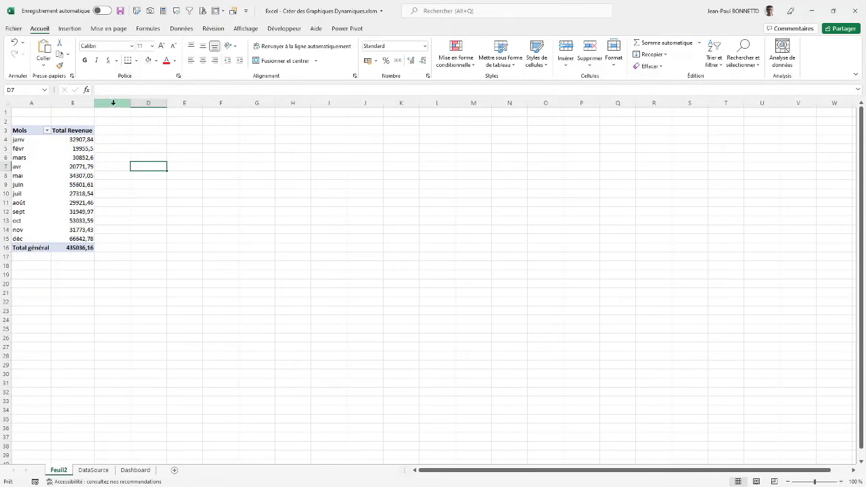
- Set the number format of the pivot table's Total Revenue values to Monétaire with 0 decimals and the € symbol
click(77, 140)
key(ctrl+shift+Down)
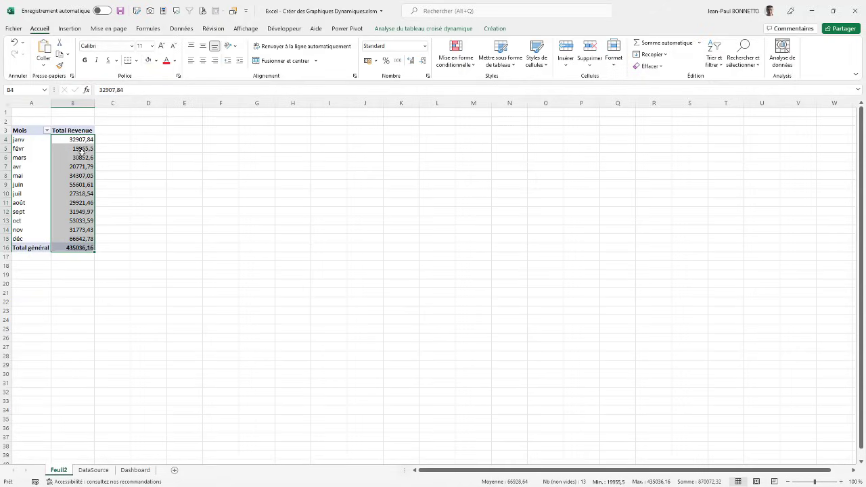
click(81, 151)
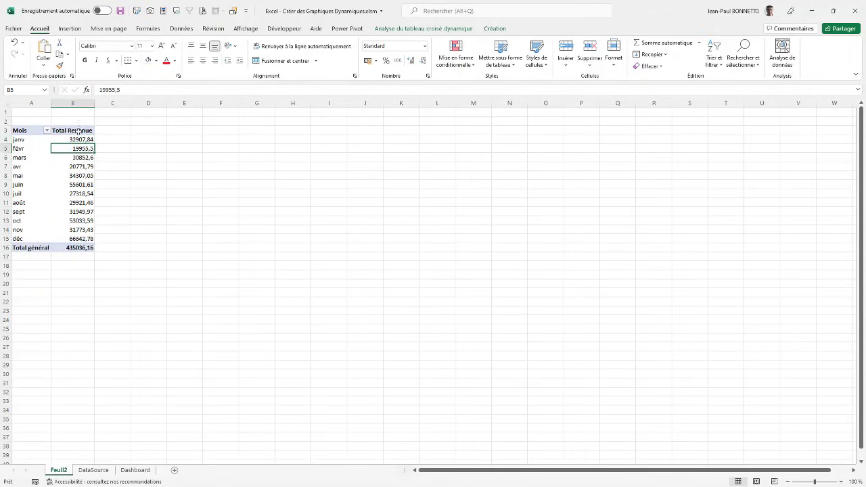
right_click(80, 148)
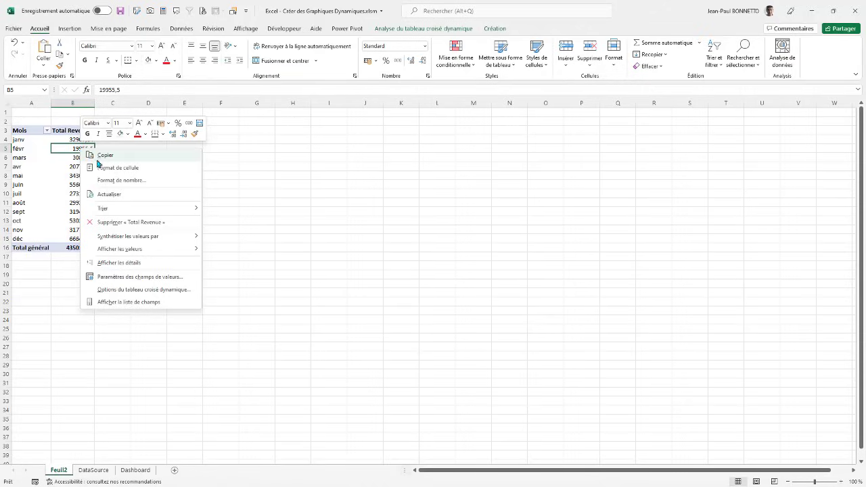
click(123, 181)
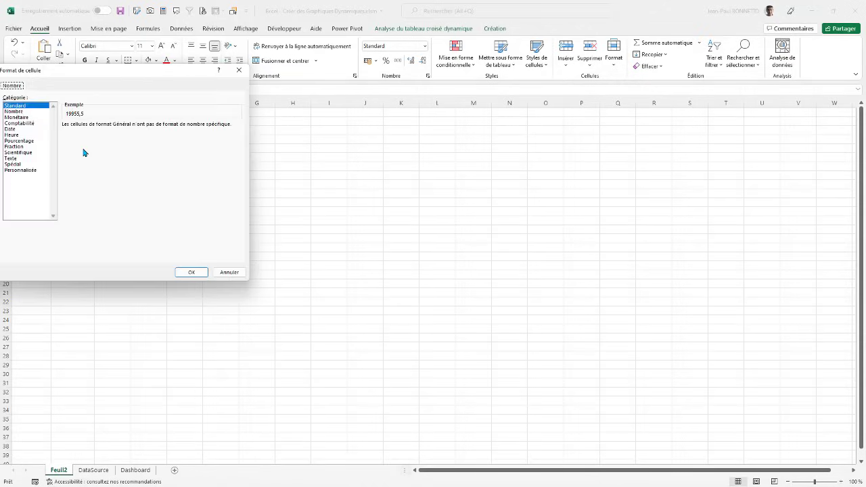
drag(103, 70, 246, 91)
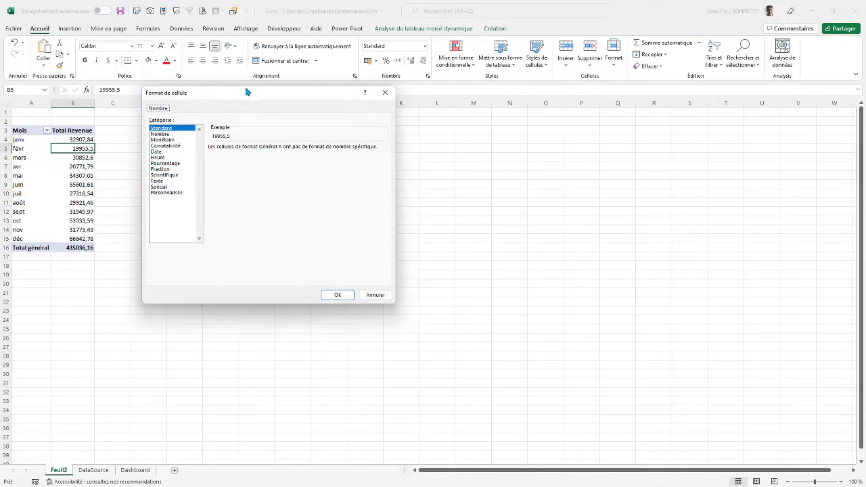
click(162, 140)
click(286, 150)
click(286, 150)
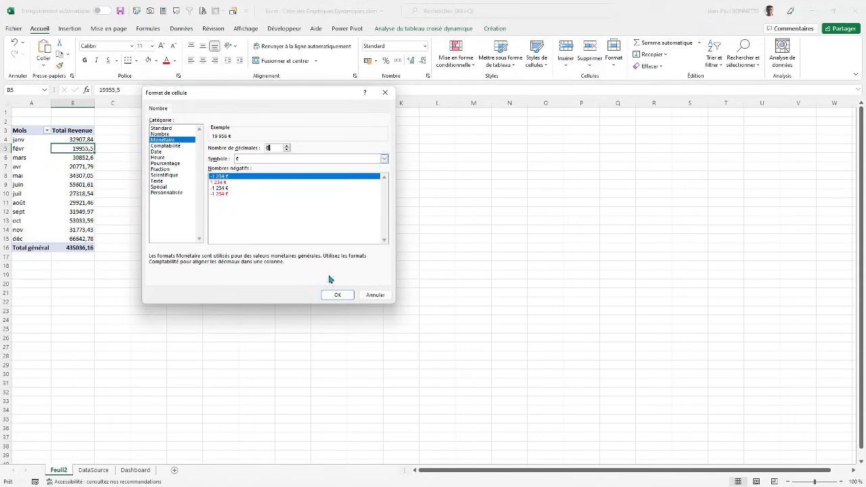
click(337, 295)
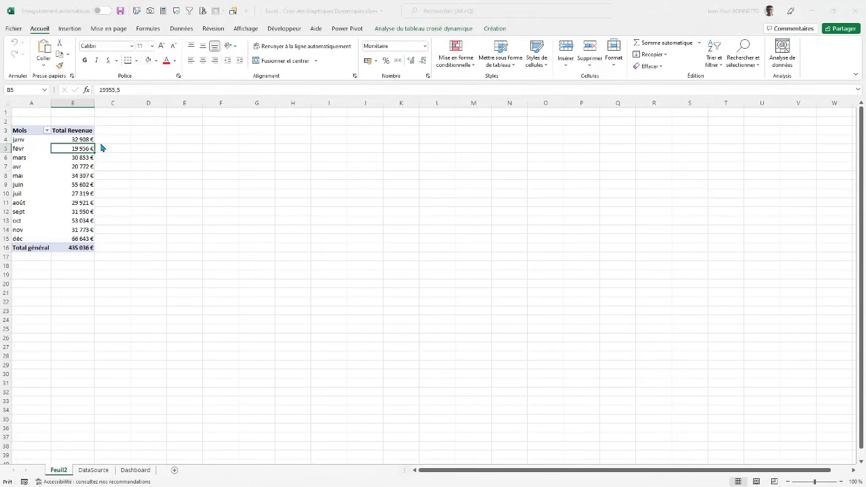
- Insert a pivot chart of the basic Courbe line type from the monthly revenue pivot table
click(75, 148)
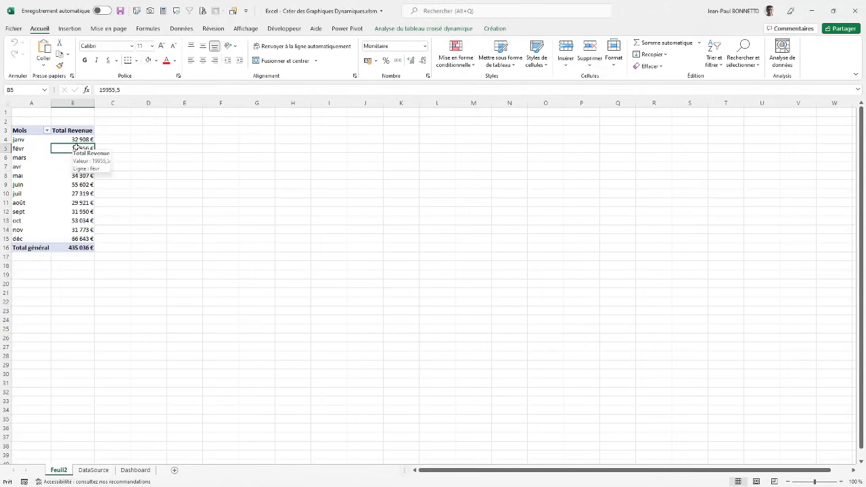
click(396, 29)
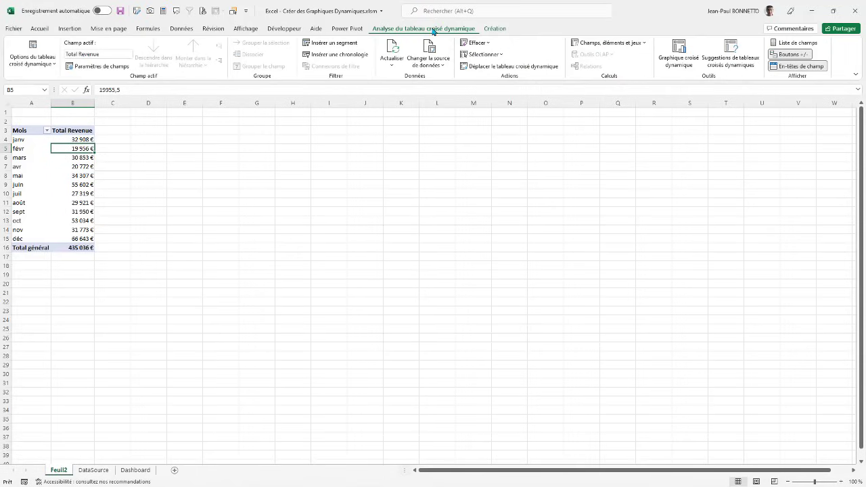
click(682, 53)
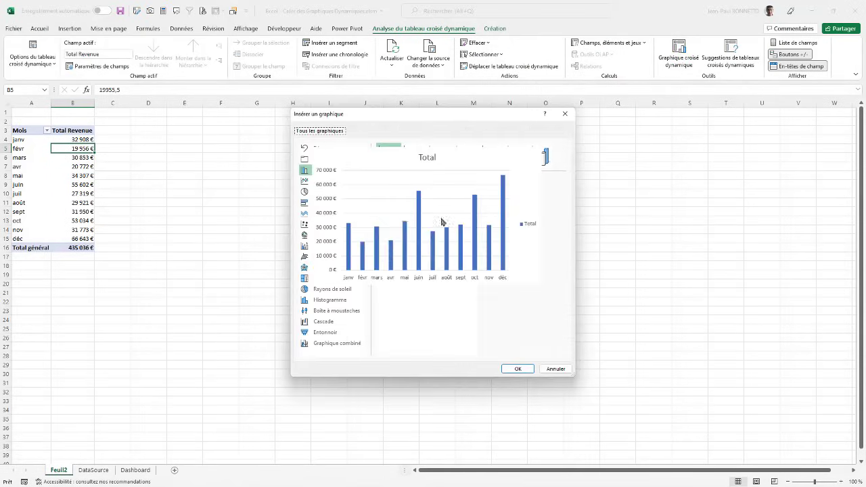
click(307, 182)
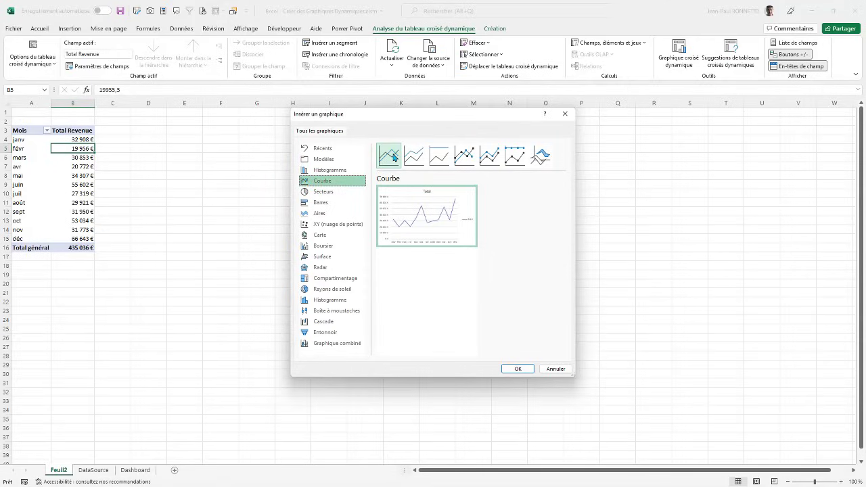
click(518, 368)
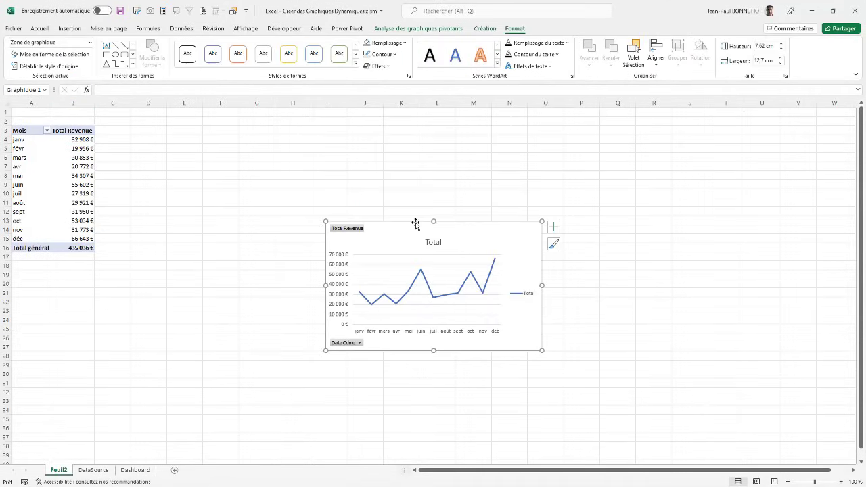
- Move the line chart closer to the pivot table and enlarge it to about 10.4 cm high by 18.4 cm wide
drag(413, 223, 257, 186)
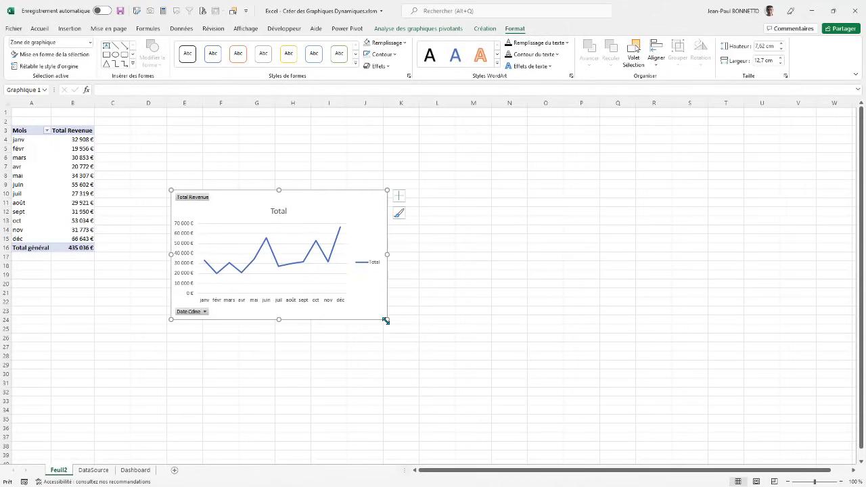
drag(386, 320, 484, 366)
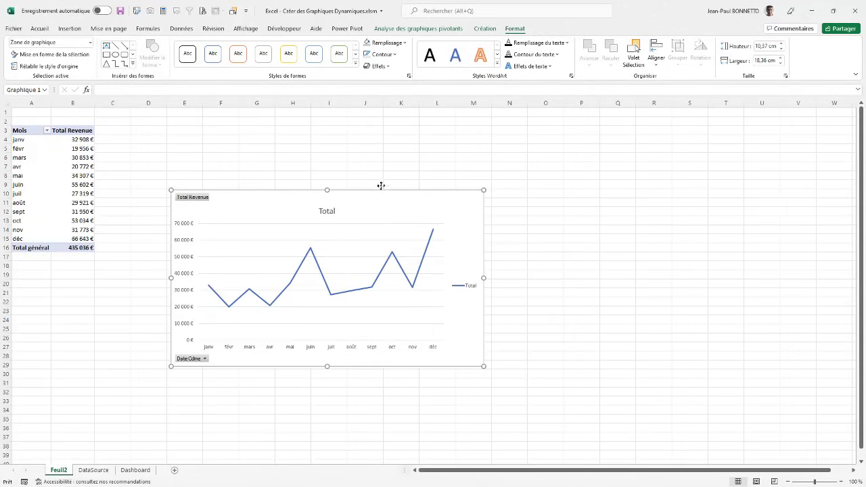
drag(381, 186, 374, 164)
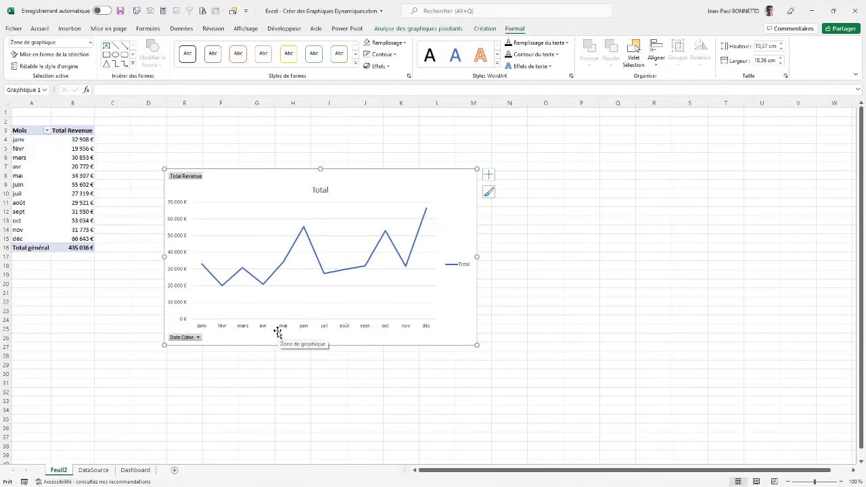
- Hide all field buttons on the line chart and remove its legend
right_click(189, 340)
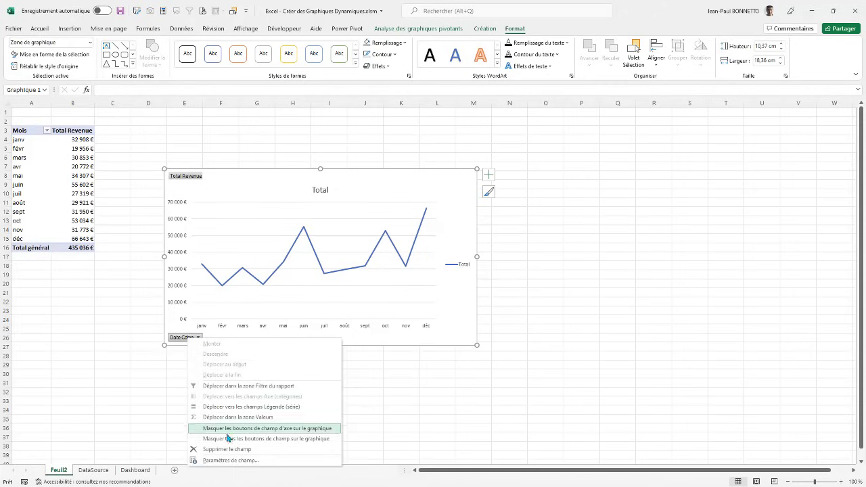
click(246, 440)
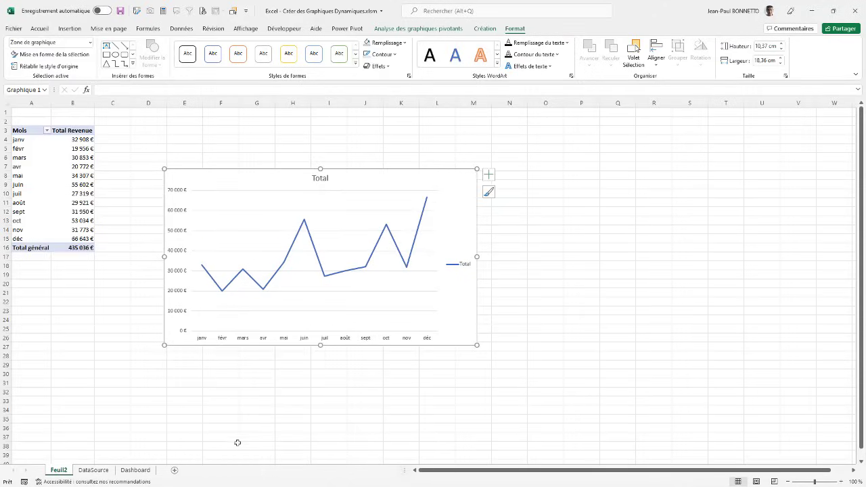
click(489, 177)
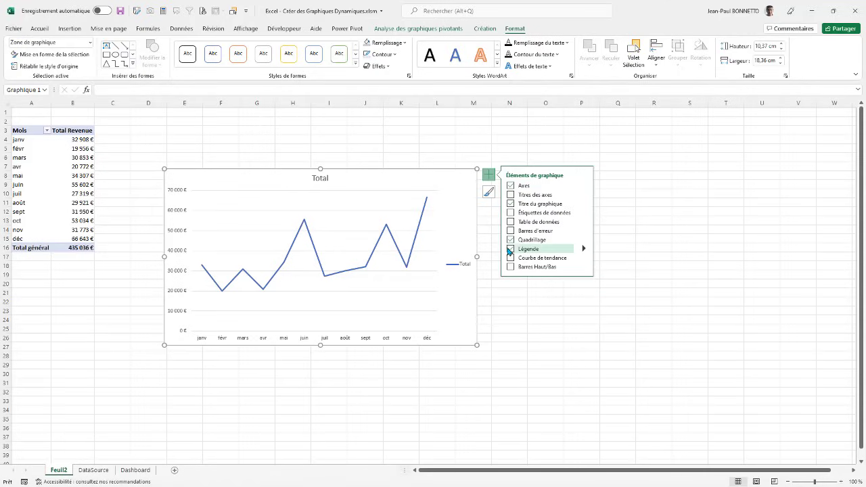
click(513, 250)
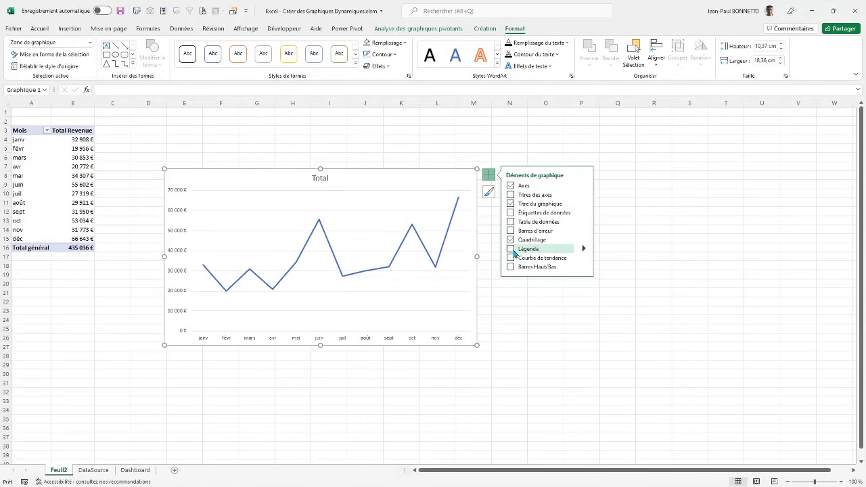
- Remove the primary vertical axis, the chart title and the gridlines from the line chart
click(584, 185)
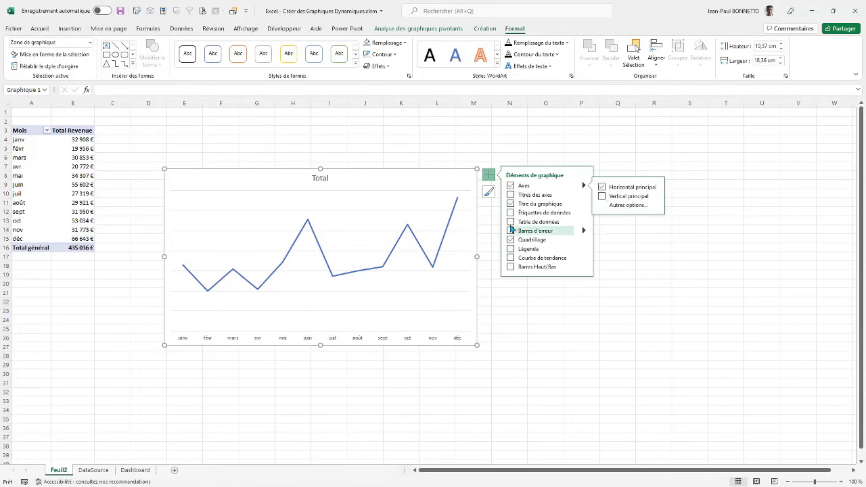
click(510, 204)
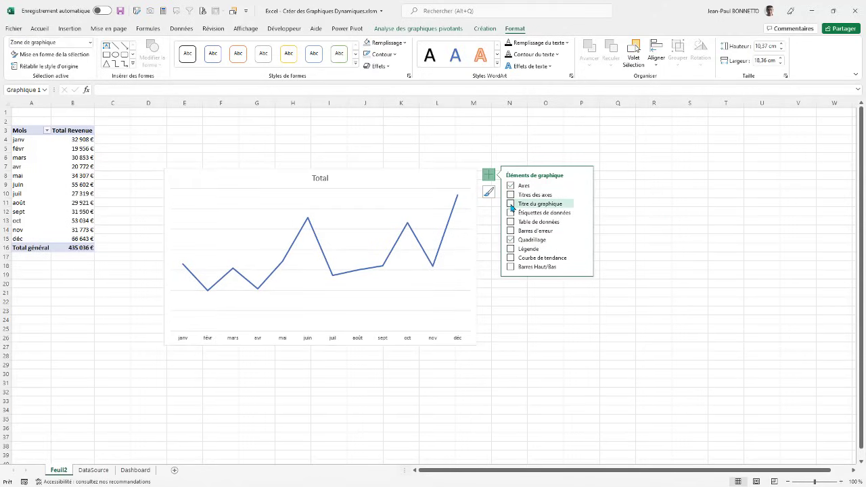
click(511, 240)
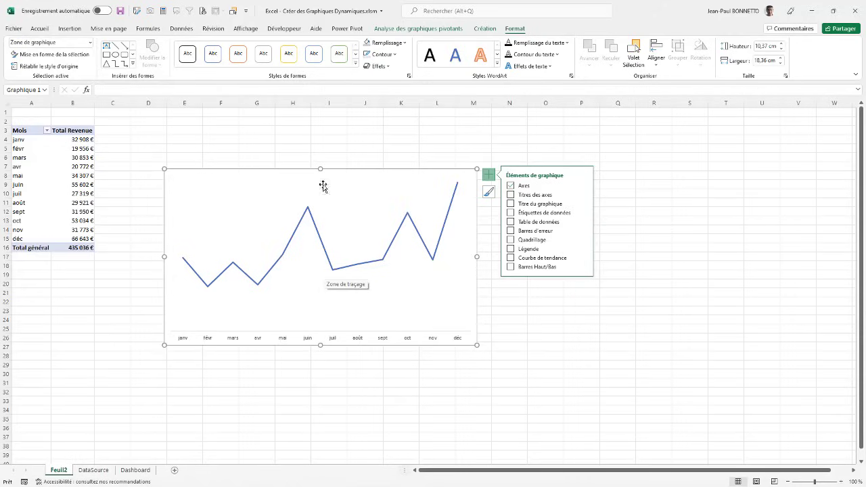
- Turn on line smoothing (Lissage) for the chart's revenue series
click(316, 231)
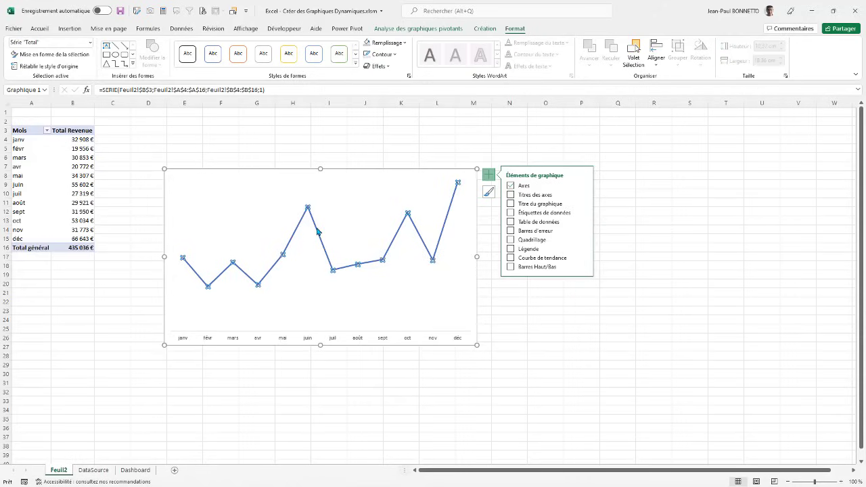
double_click(317, 231)
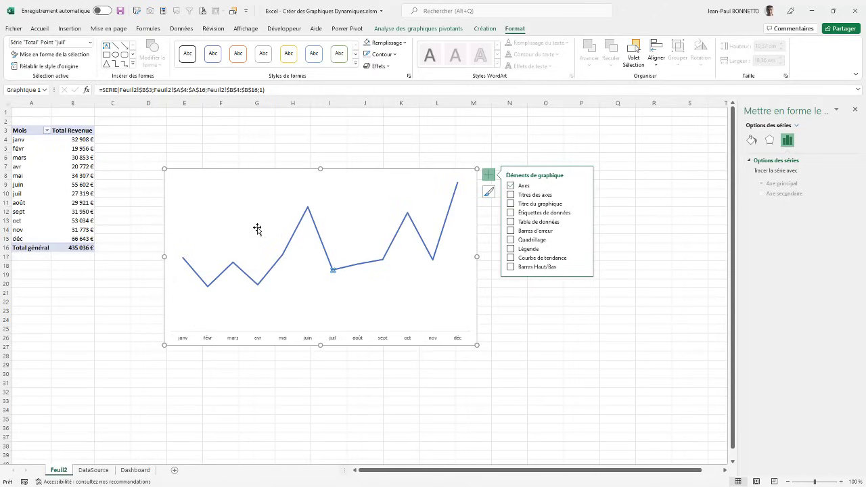
key(Escape)
key(Escape)
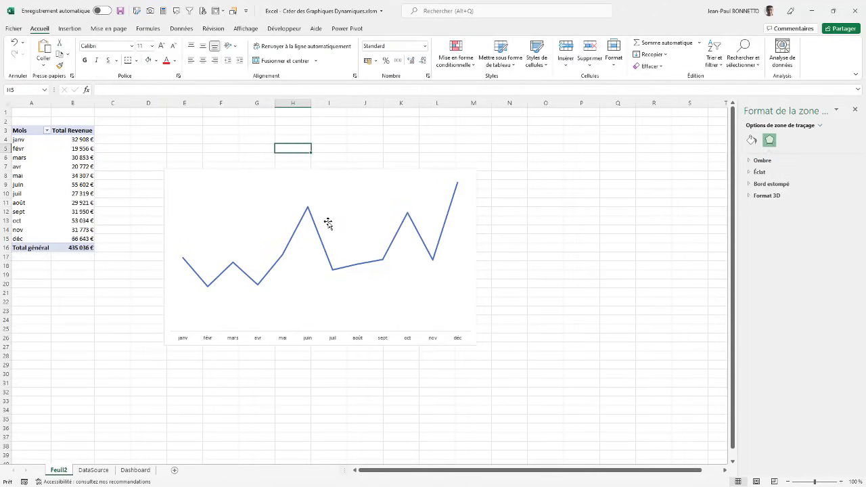
click(316, 234)
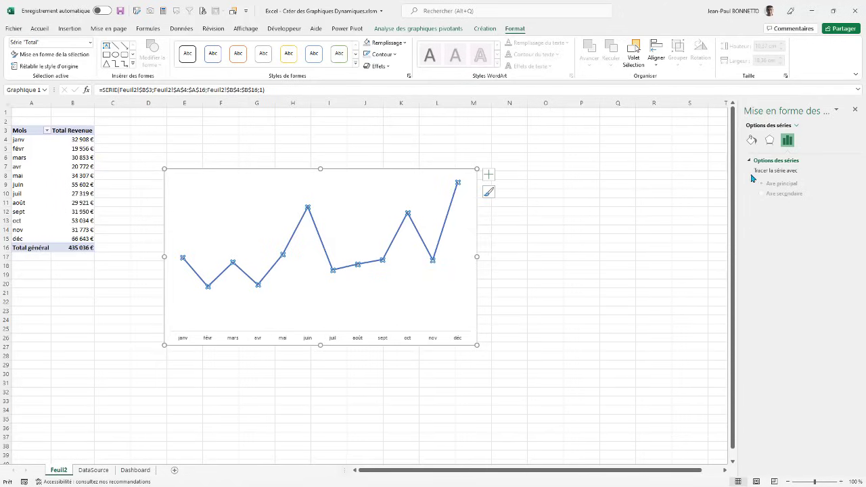
click(769, 141)
click(751, 142)
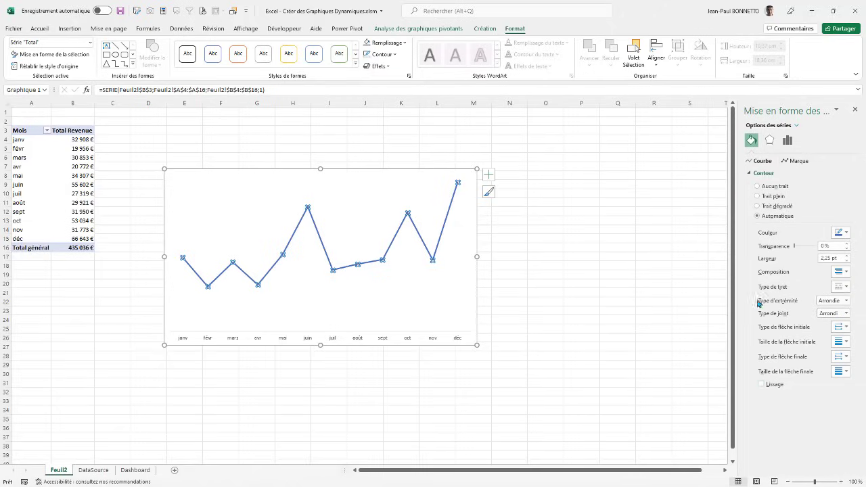
click(763, 385)
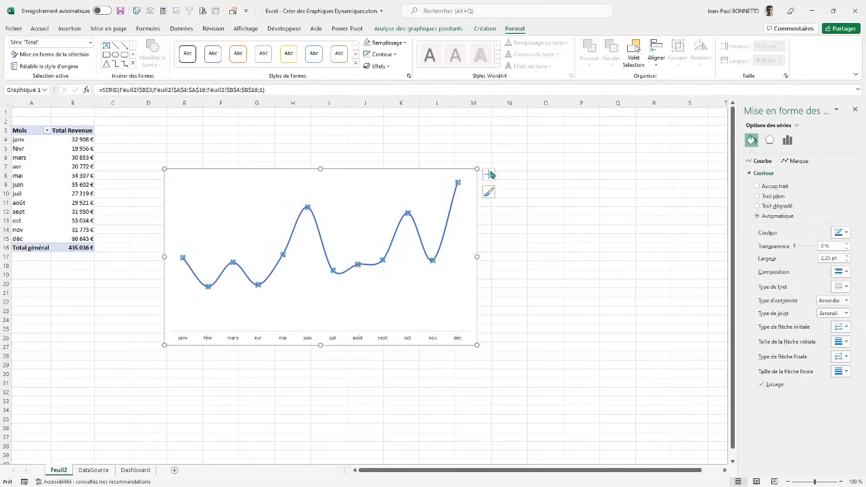
- Recolor the revenue line in a dark navy blue theme color and set its width to 4.5 pt
click(847, 232)
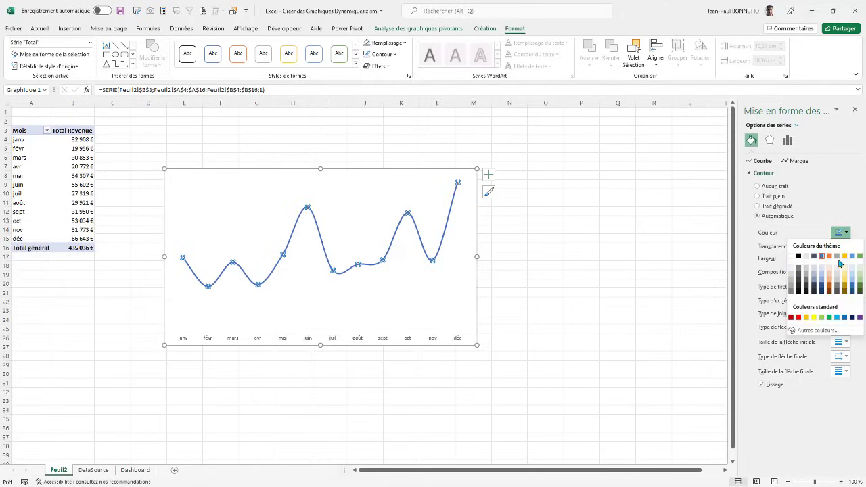
click(815, 292)
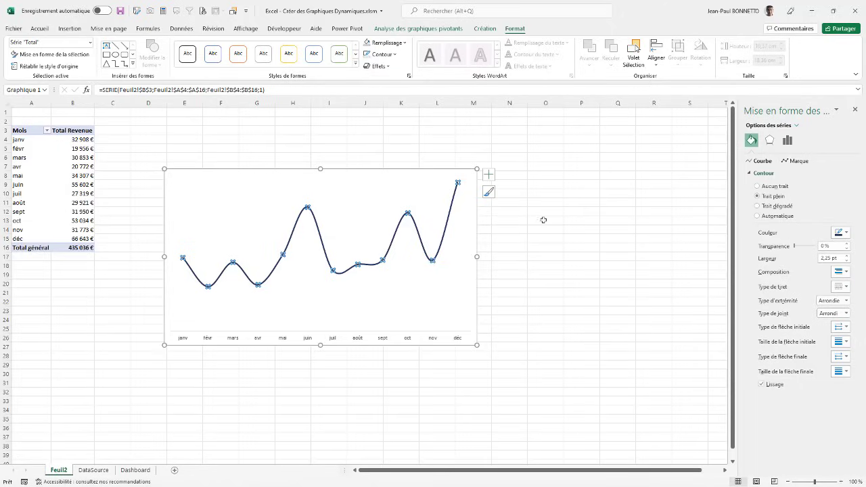
click(846, 259)
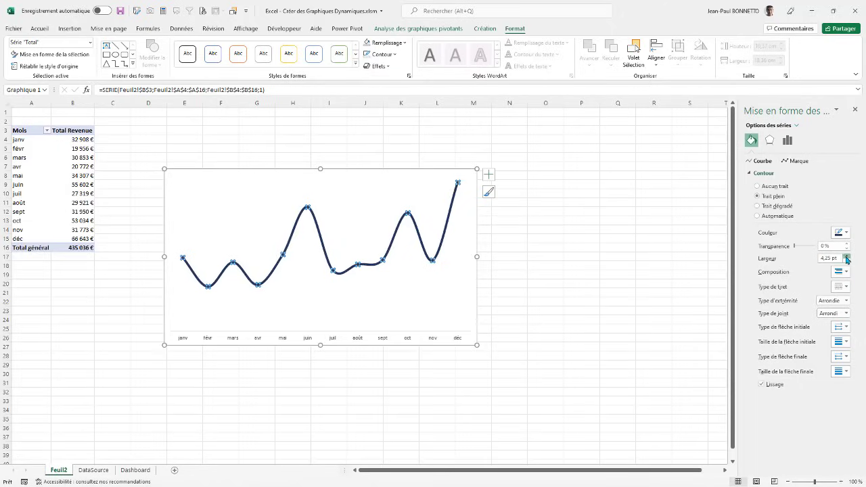
click(846, 259)
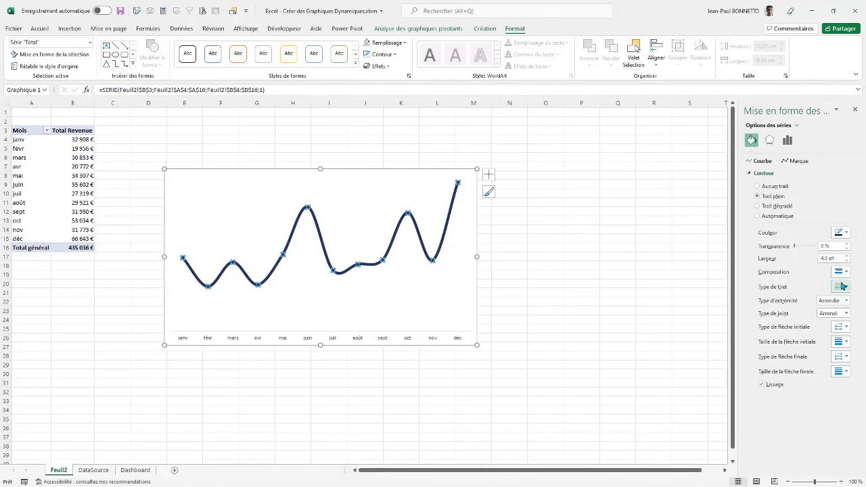
- Give the revenue line a round dot at its start and a solid arrowhead at its end
click(847, 328)
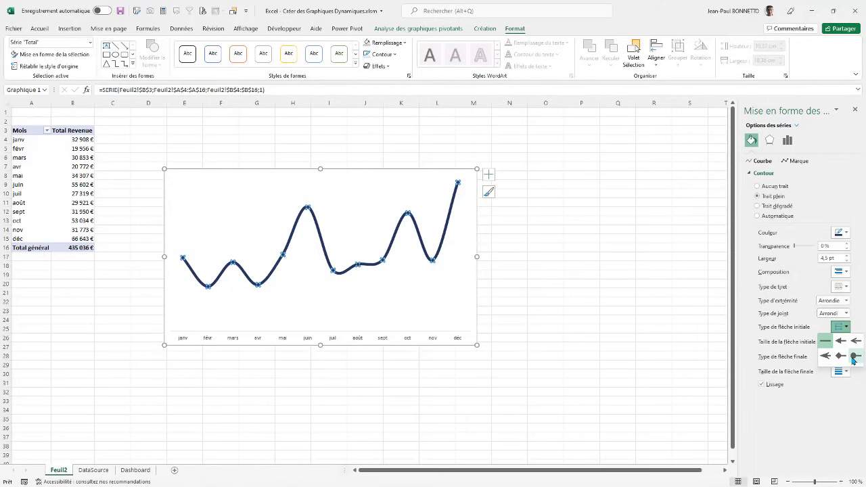
click(855, 356)
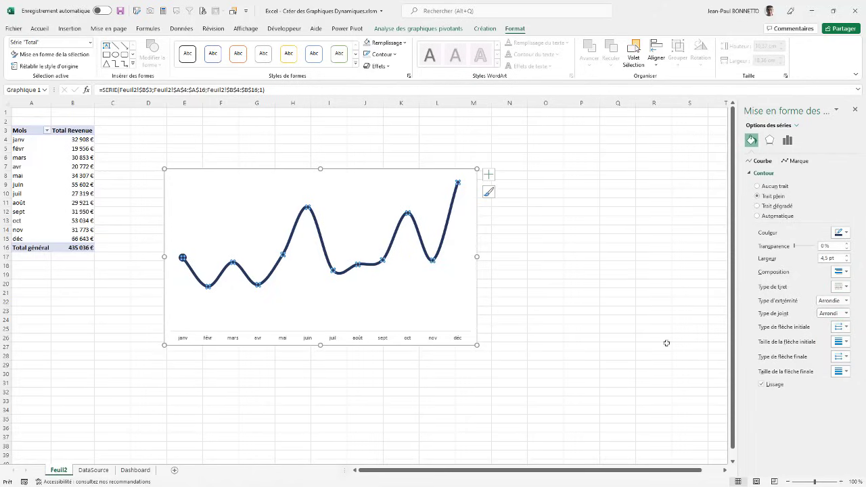
click(843, 357)
click(841, 371)
click(540, 221)
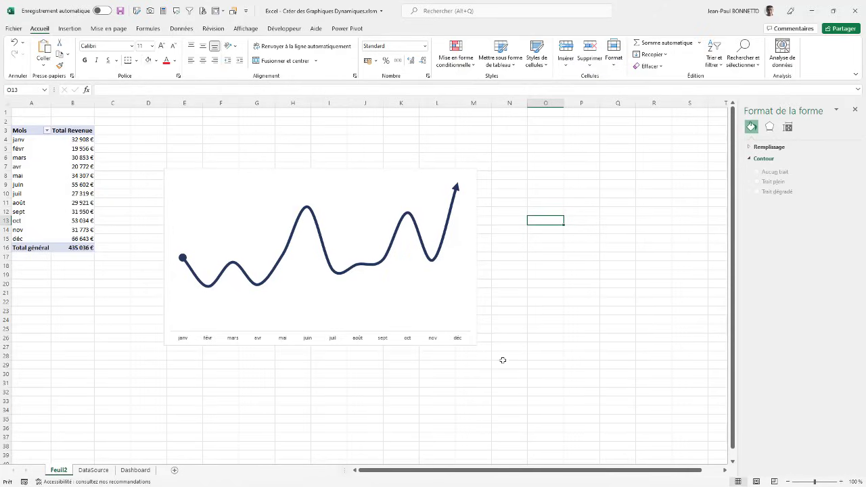
- Format the month labels on the horizontal axis in bold Agency FB and enlarge their font size
click(304, 338)
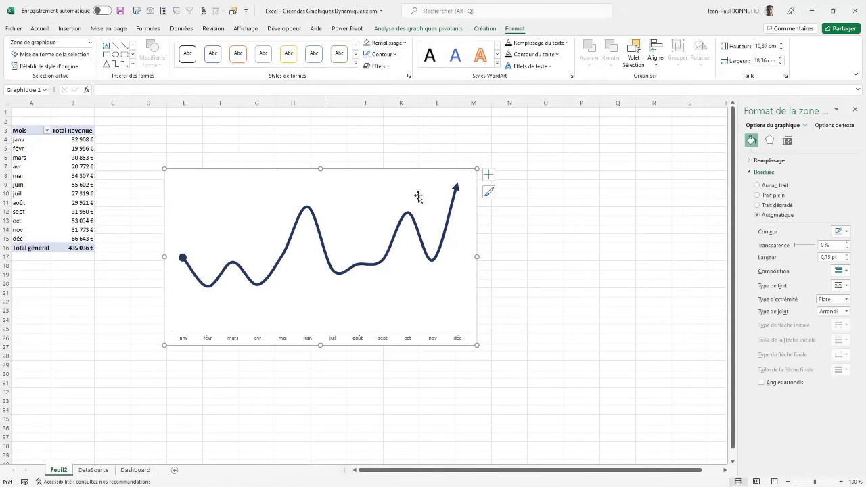
click(308, 340)
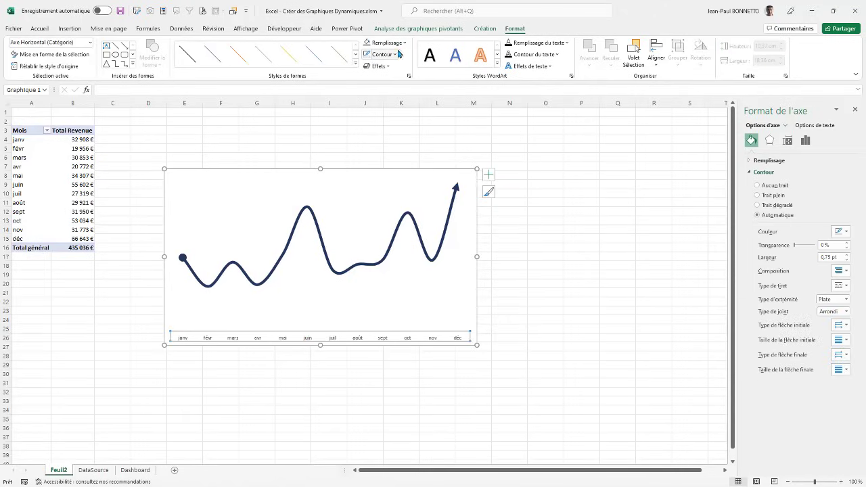
click(40, 28)
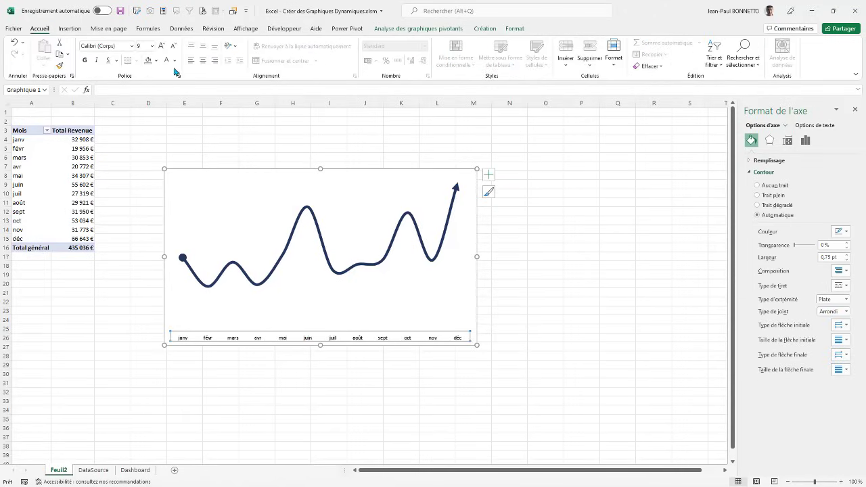
click(132, 45)
click(100, 110)
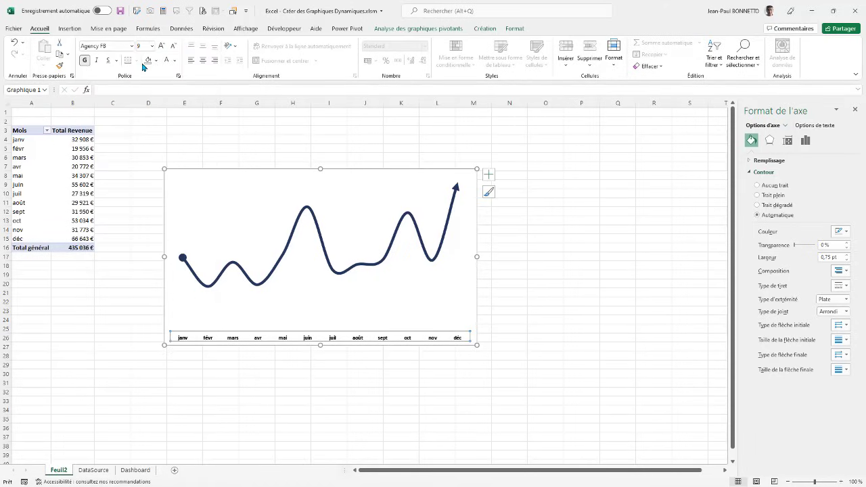
click(161, 46)
click(162, 46)
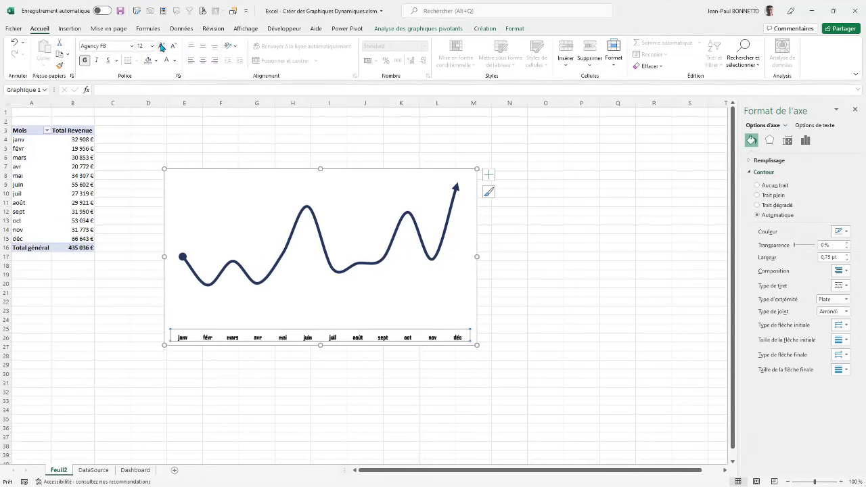
click(161, 46)
click(161, 46)
click(541, 301)
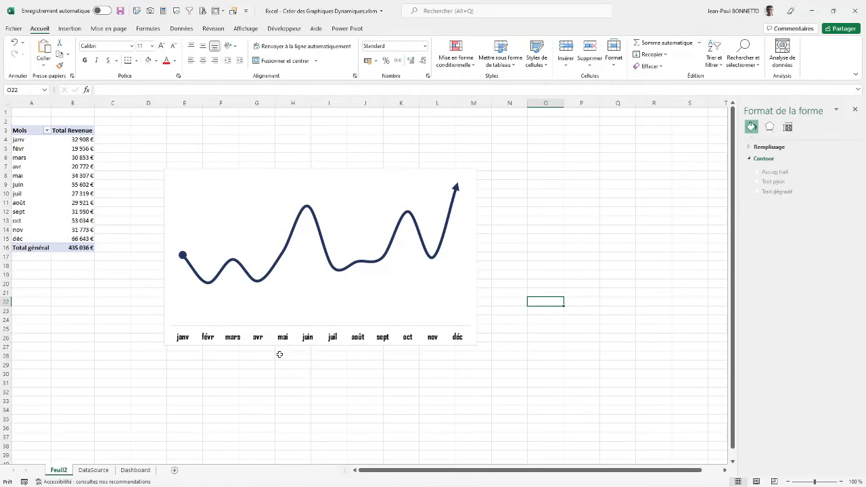
- Reduce the line chart's height by lowering its upper edge to about the top of row 13
click(341, 170)
drag(319, 169, 321, 214)
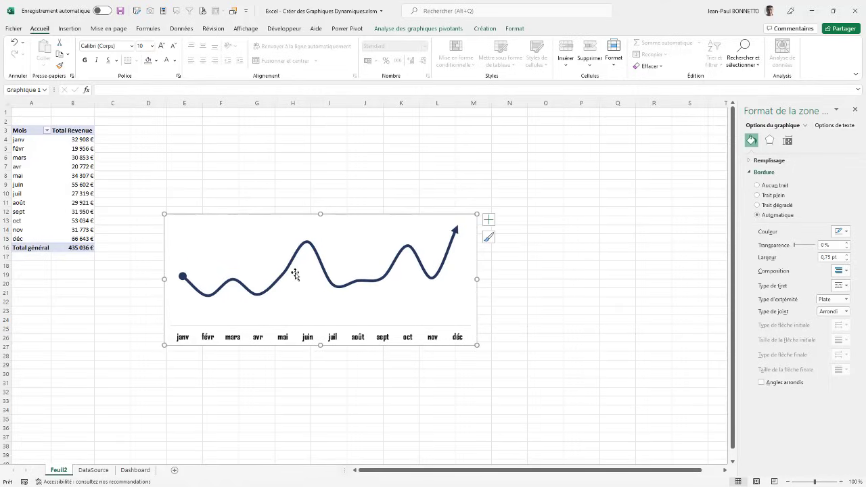
click(367, 238)
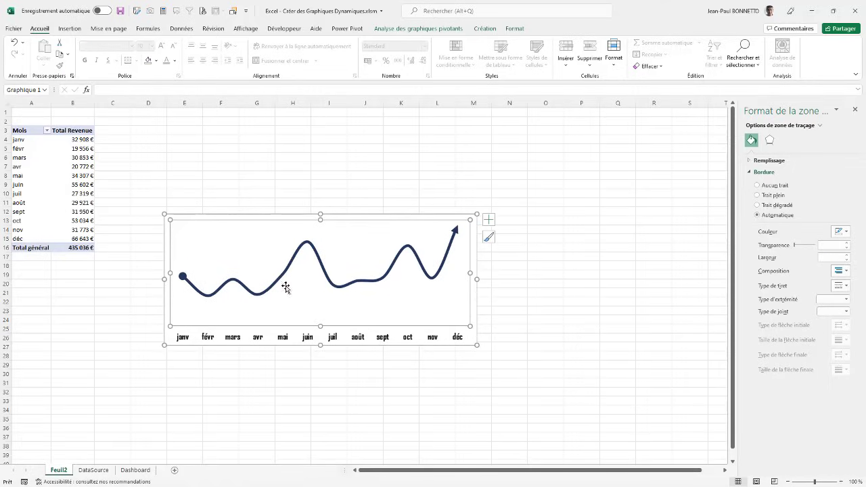
click(545, 157)
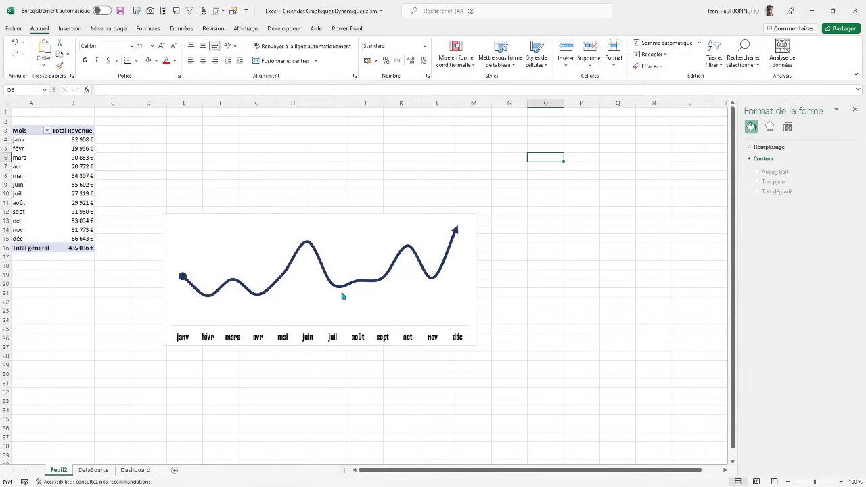
- Display the pivot table's field list and add the Revenue field to Valeurs a second time
click(76, 149)
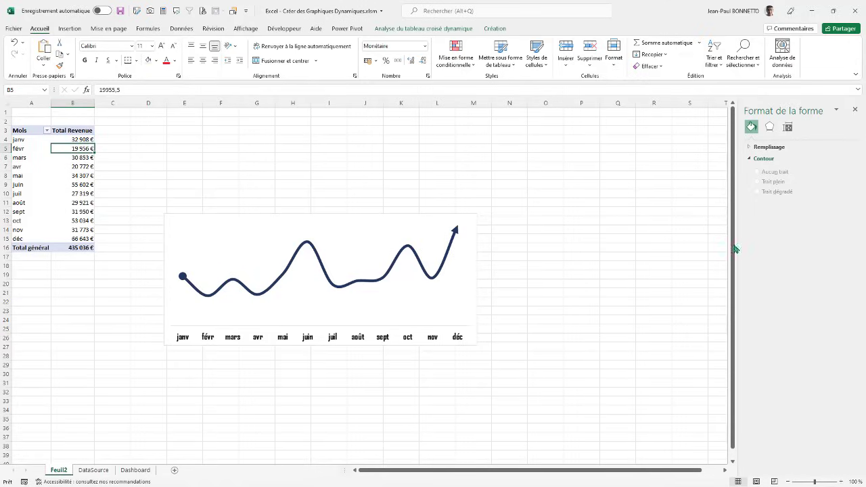
click(855, 110)
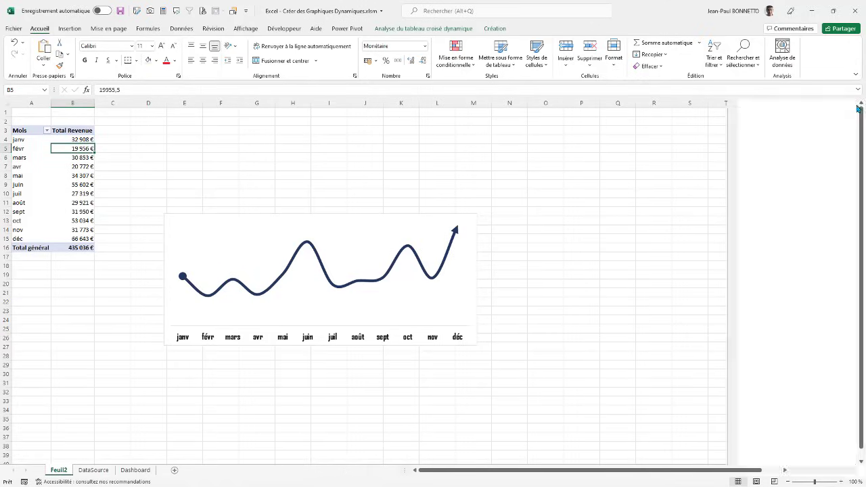
right_click(83, 148)
click(127, 302)
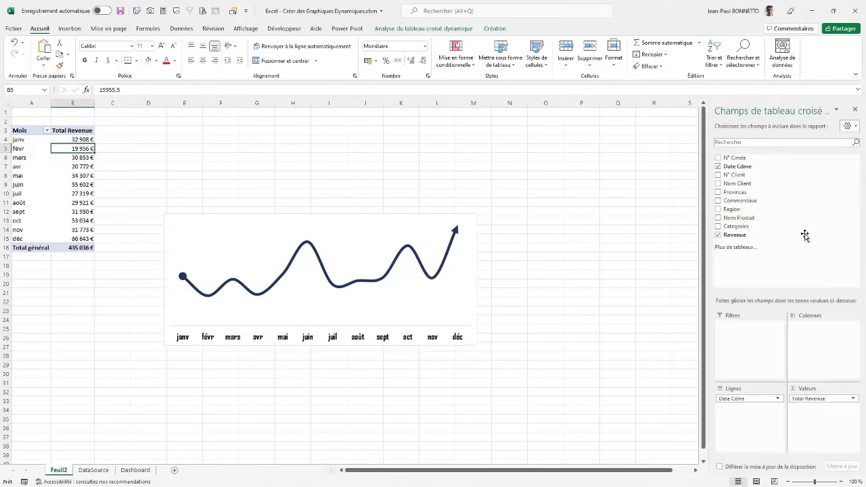
drag(754, 234, 824, 414)
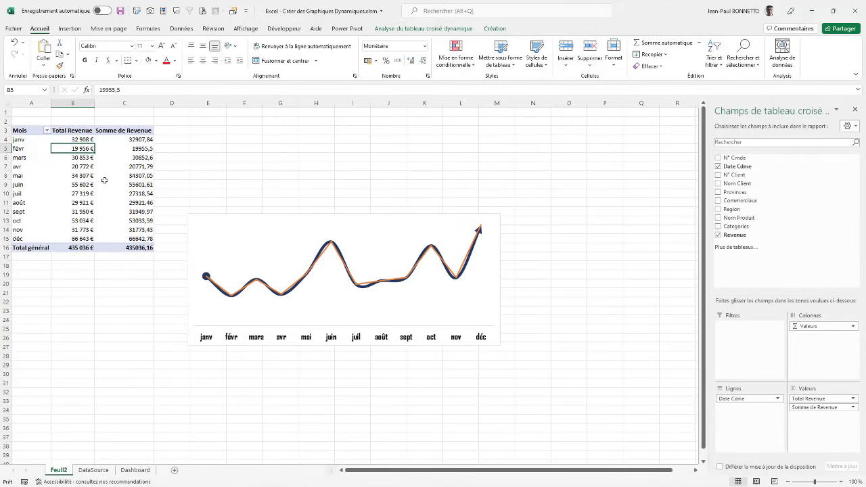
- Format the second revenue column's values as Monétaire in euros with 0 decimals
right_click(138, 149)
click(177, 183)
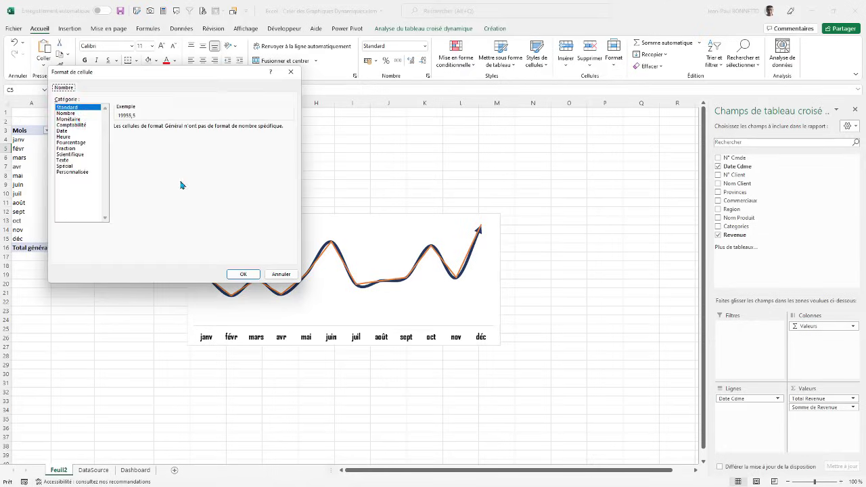
click(61, 119)
click(193, 129)
click(193, 129)
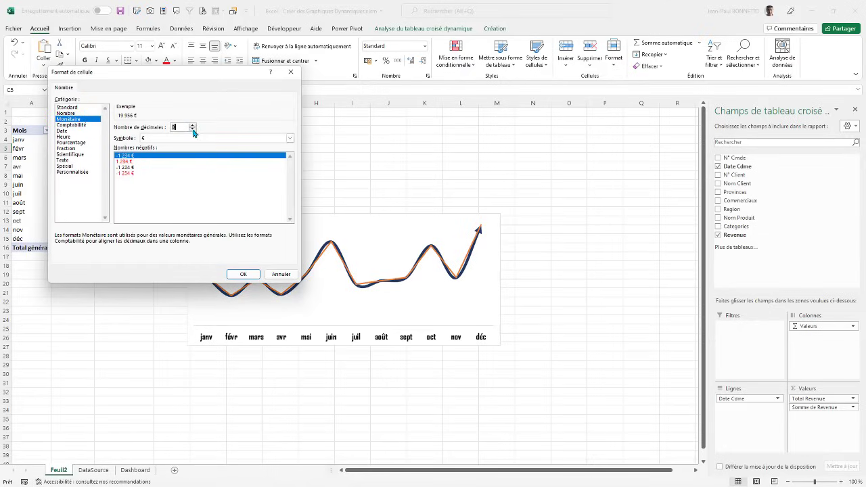
click(241, 274)
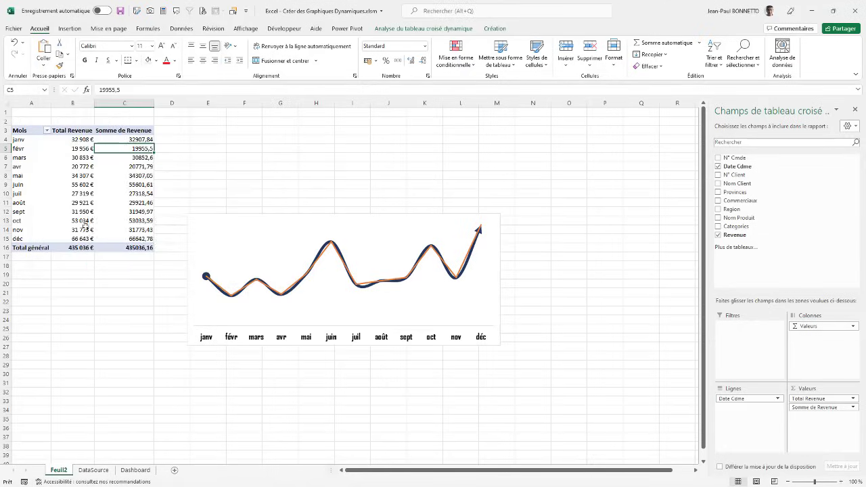
- Rename the second revenue column's header in the pivot table as Ventes 2
click(126, 132)
text(Vente)
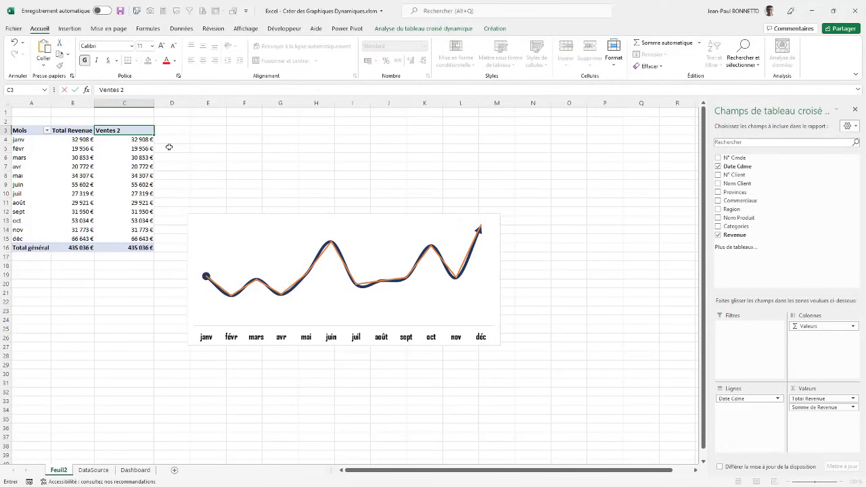
text(s 2)
click(361, 129)
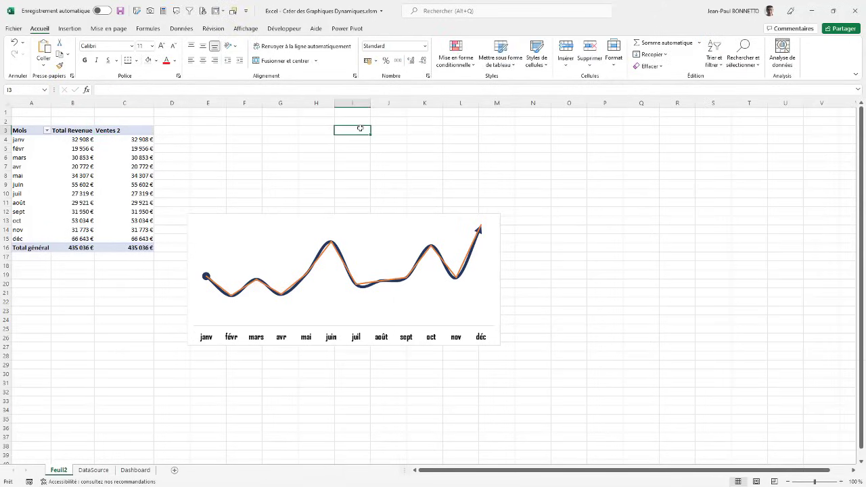
- Change the chart type of the Ventes 2 series to Aires in the combined chart and close the field list
click(132, 157)
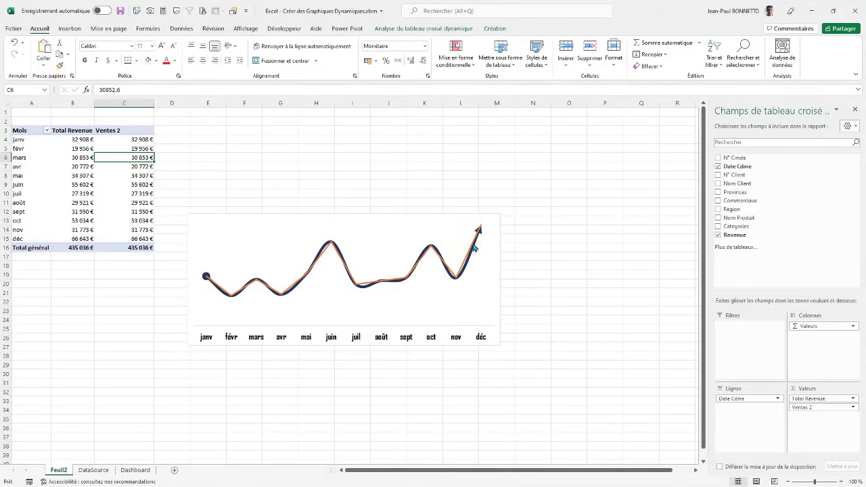
click(366, 287)
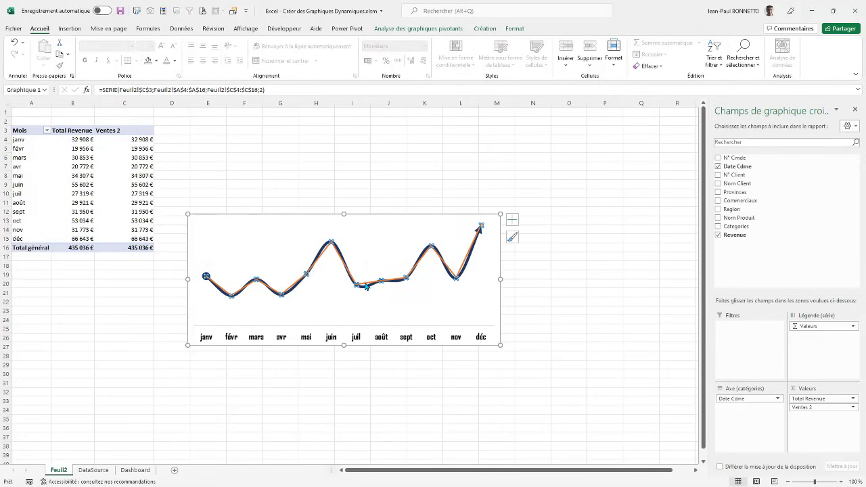
right_click(366, 287)
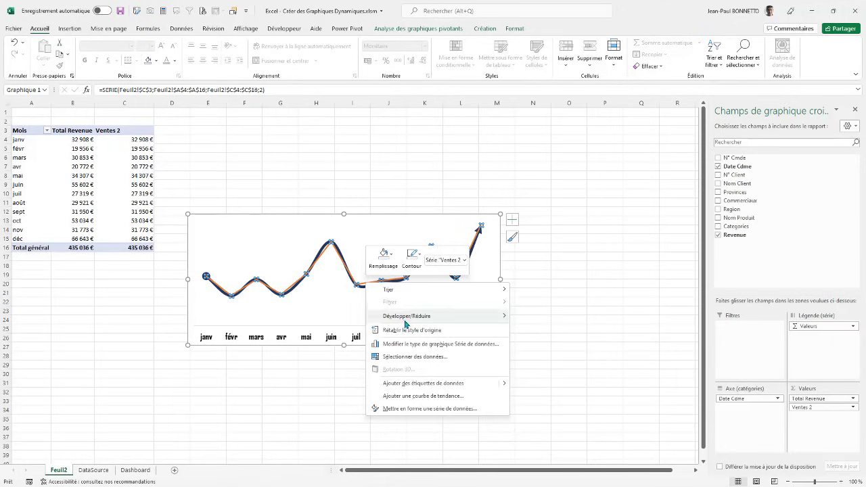
click(415, 344)
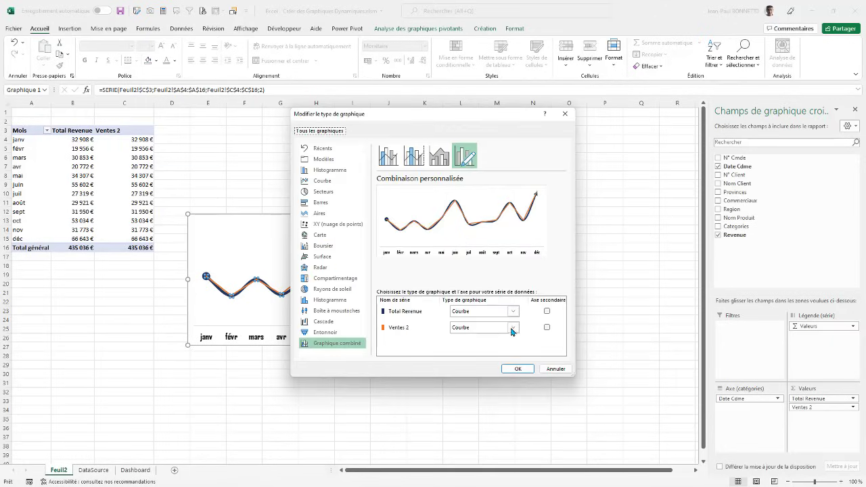
click(512, 330)
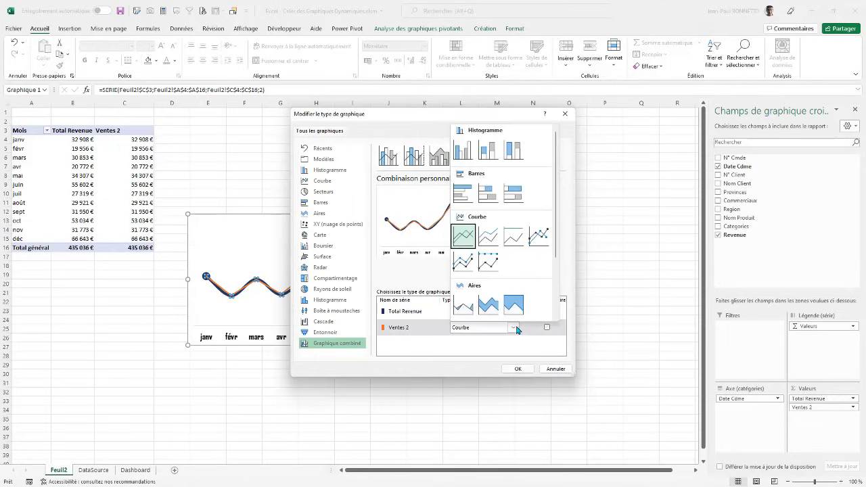
click(464, 308)
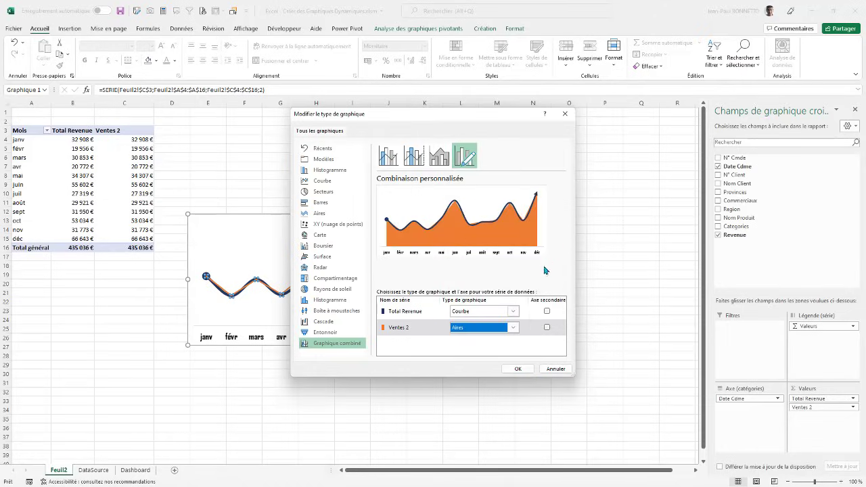
click(518, 369)
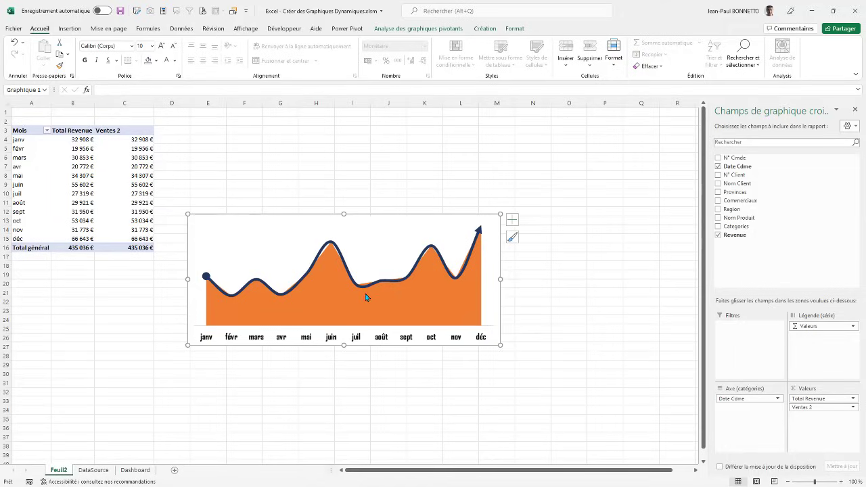
click(855, 110)
- Set the border of the Ventes 2 area series to Aucun trait
click(439, 287)
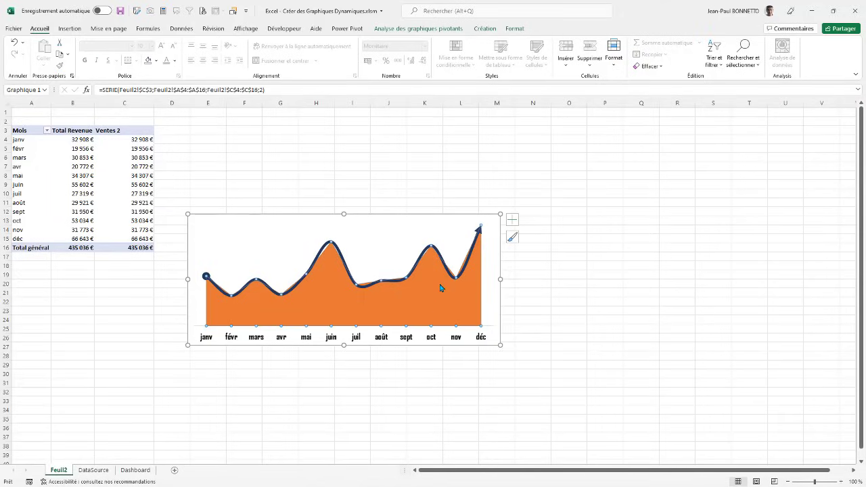
right_click(437, 289)
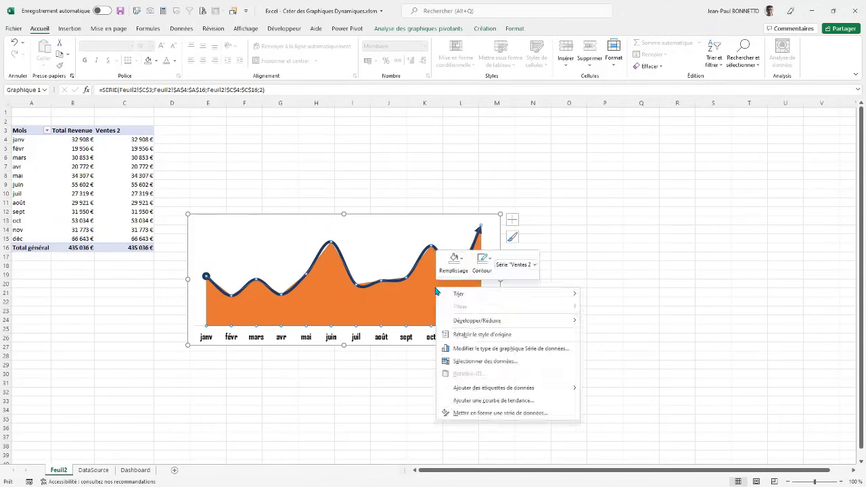
click(501, 418)
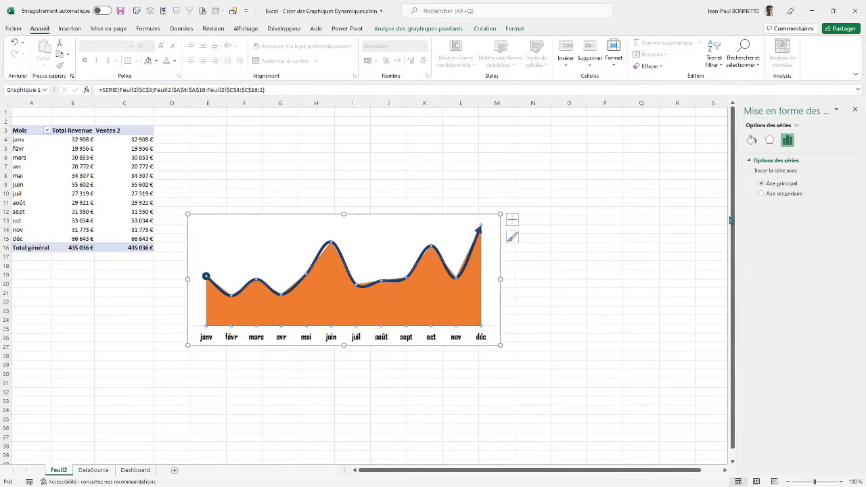
click(751, 141)
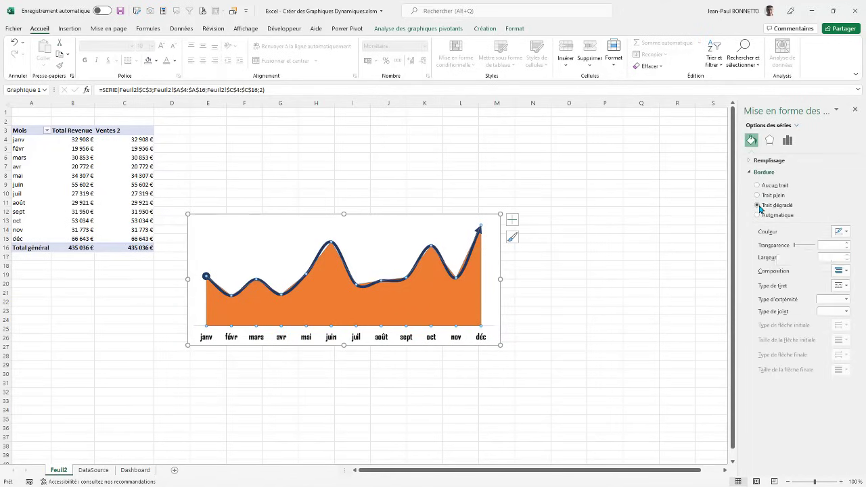
click(758, 205)
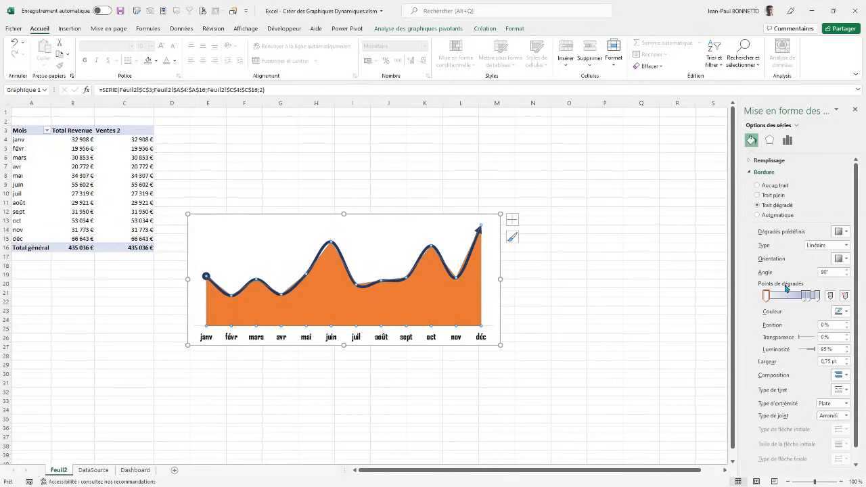
click(758, 185)
- Give the Ventes 2 area a linear gradient fill and remove the two intermediate gradient stops
click(751, 161)
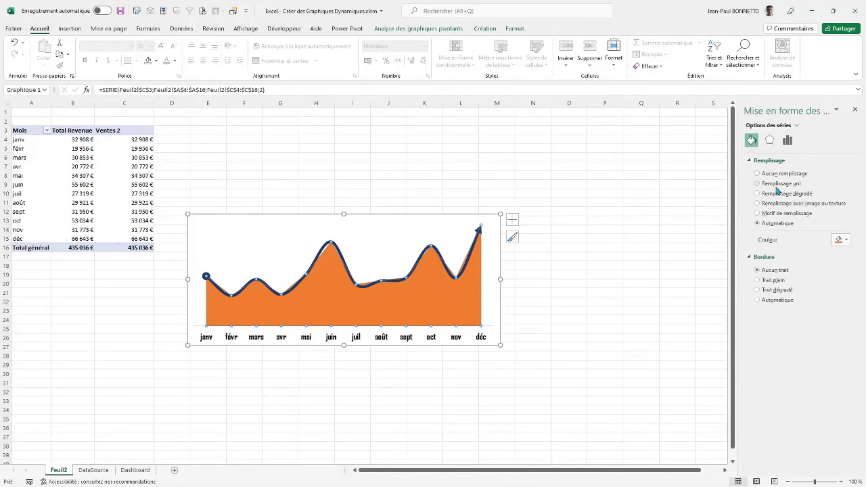
click(759, 194)
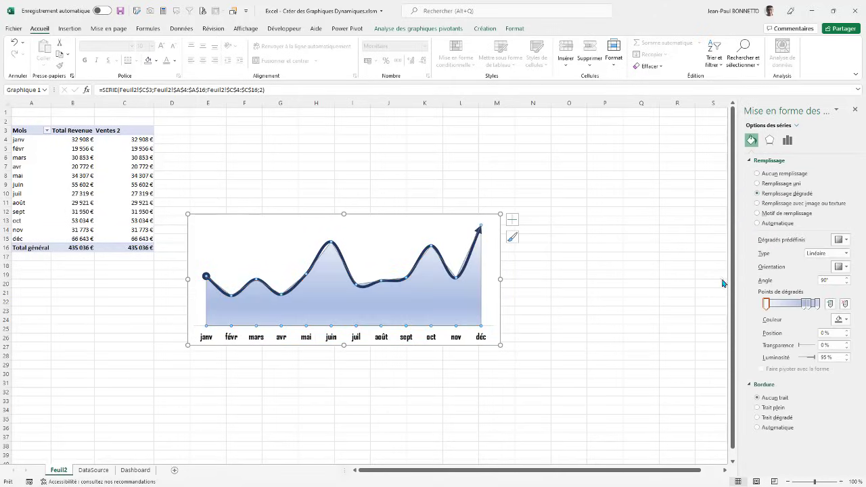
click(807, 306)
click(845, 305)
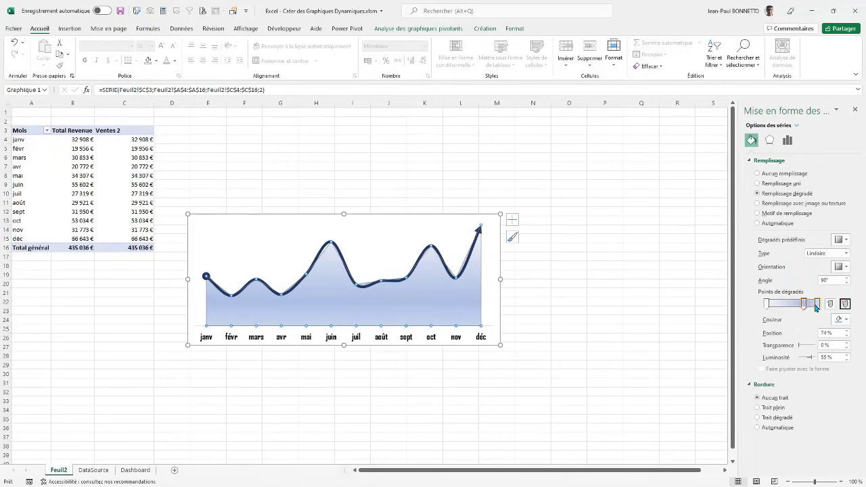
click(845, 305)
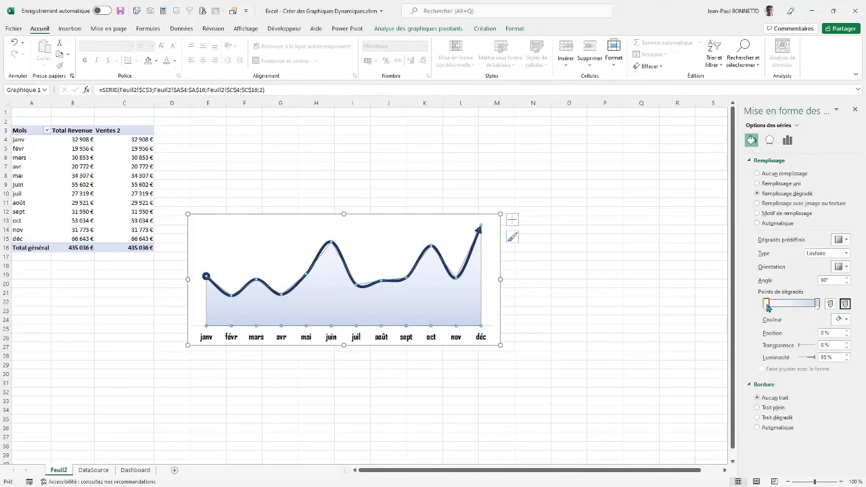
- Color the area gradient's first stop a dark blue theme shade and its last stop white, adjusting the stops along the gradient
click(848, 320)
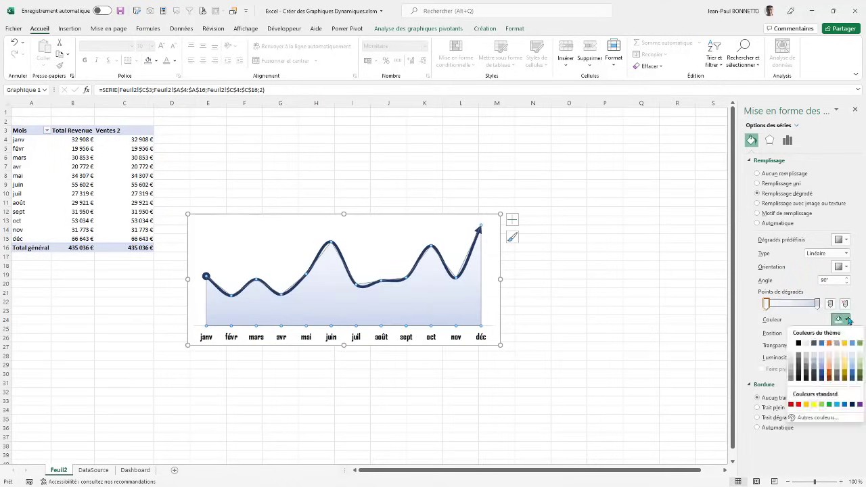
click(820, 379)
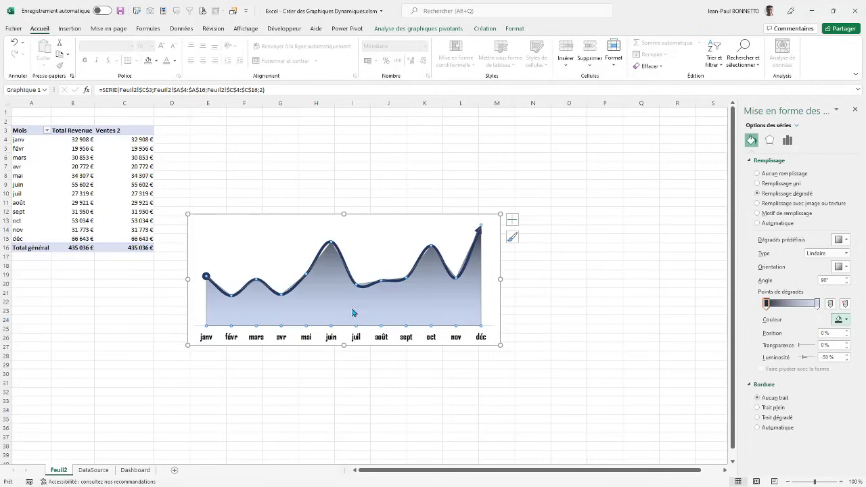
click(816, 303)
click(846, 320)
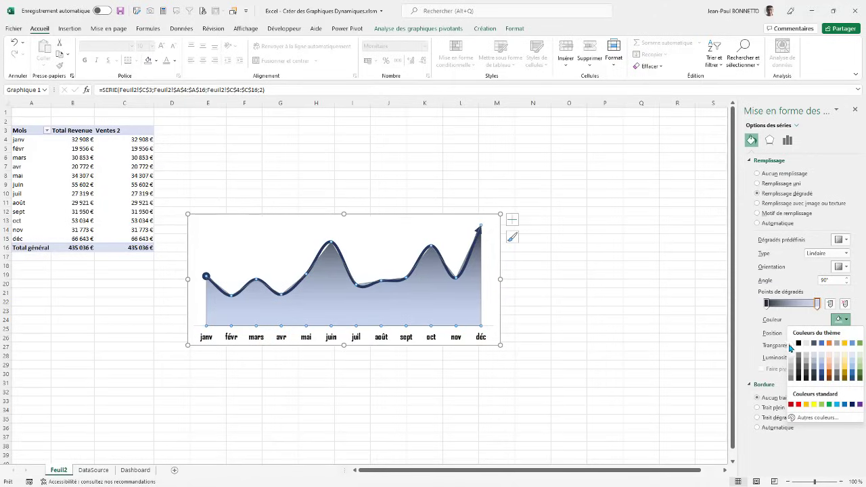
click(791, 343)
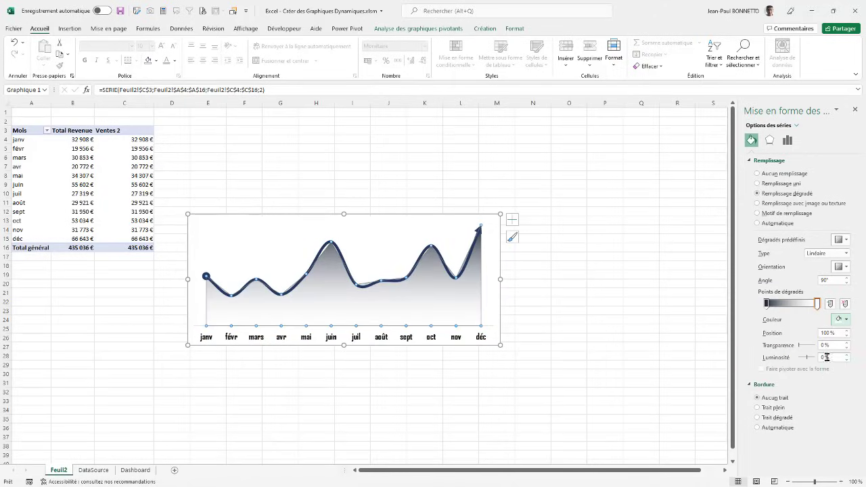
click(809, 306)
drag(810, 309, 769, 309)
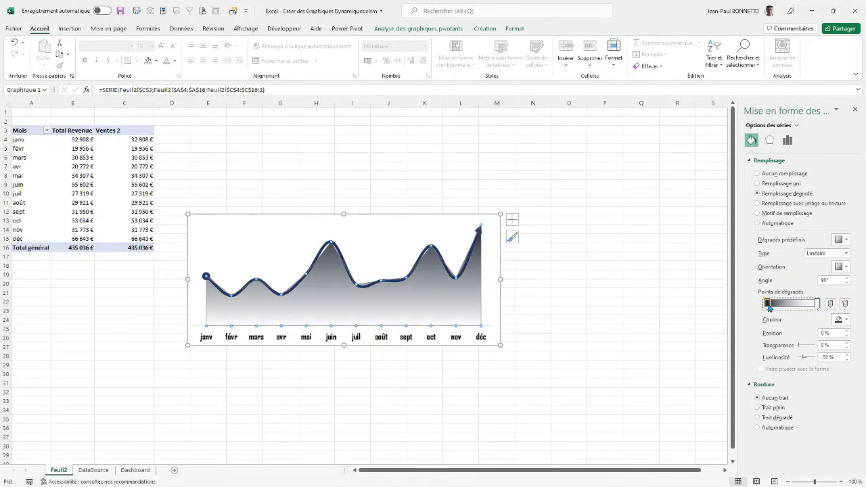
click(402, 373)
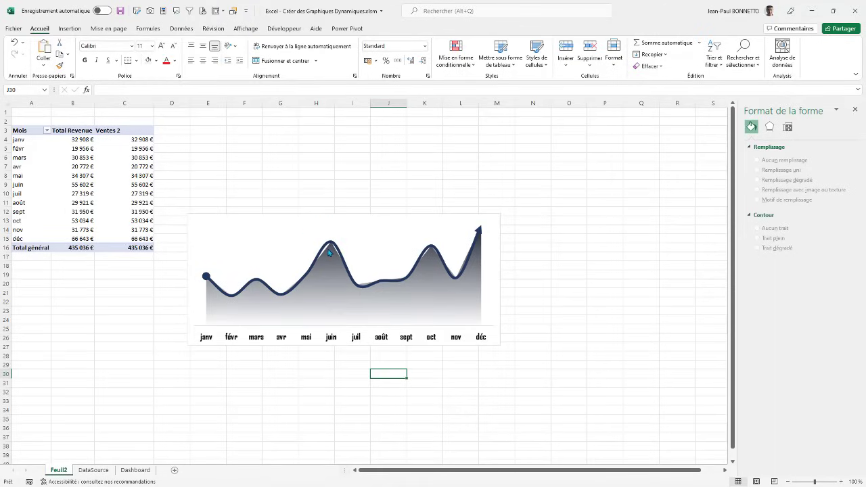
- Increase the Total Revenue line's width to 5,75 pt
click(445, 262)
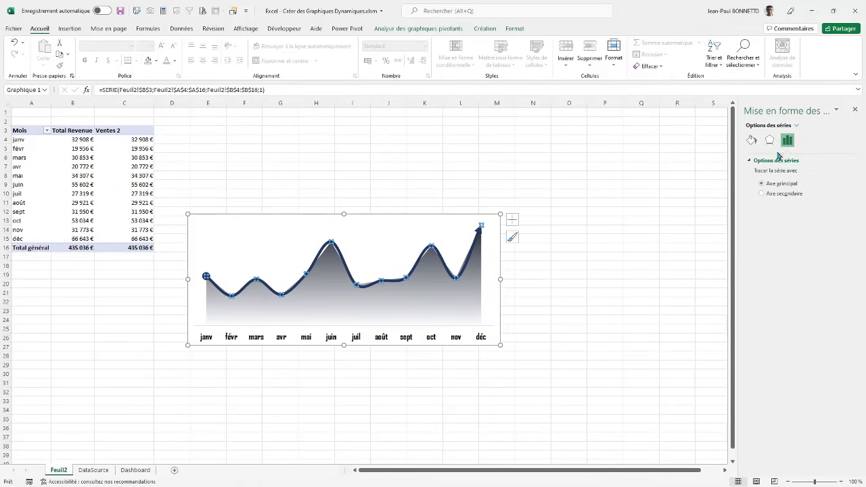
click(751, 140)
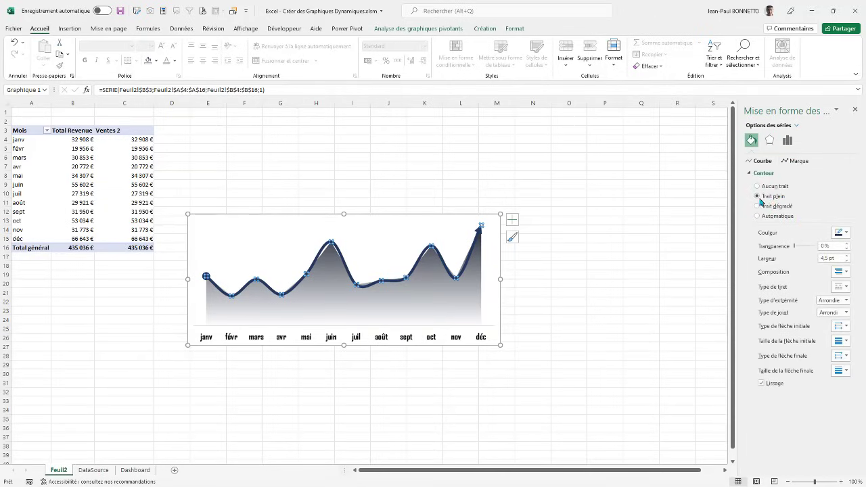
click(847, 257)
click(847, 256)
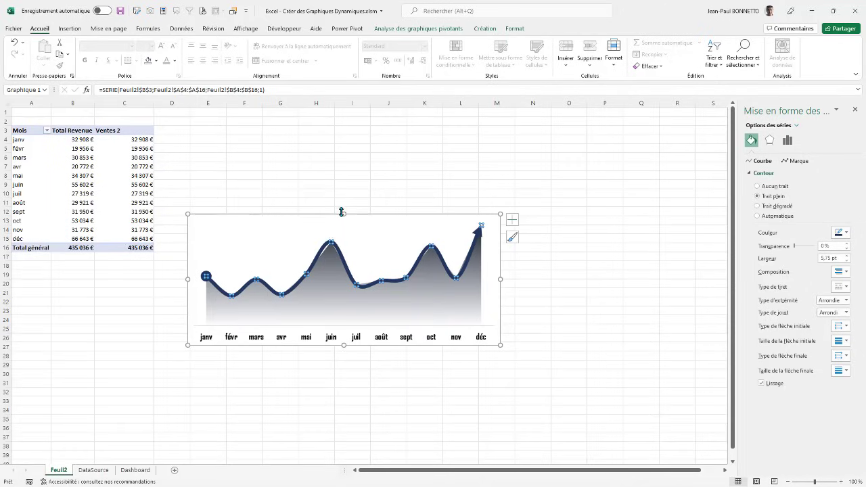
- Reduce the chart's height to about 6,8 cm and move the chart up by about one row
drag(342, 213, 344, 229)
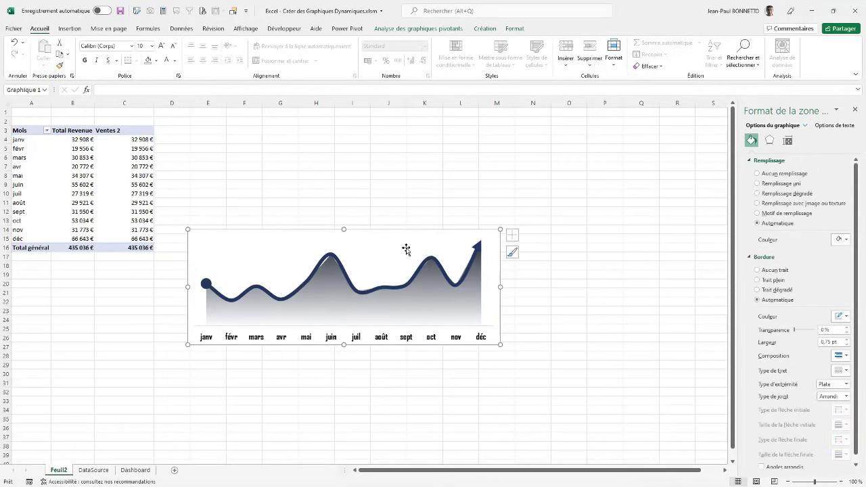
drag(409, 231, 408, 220)
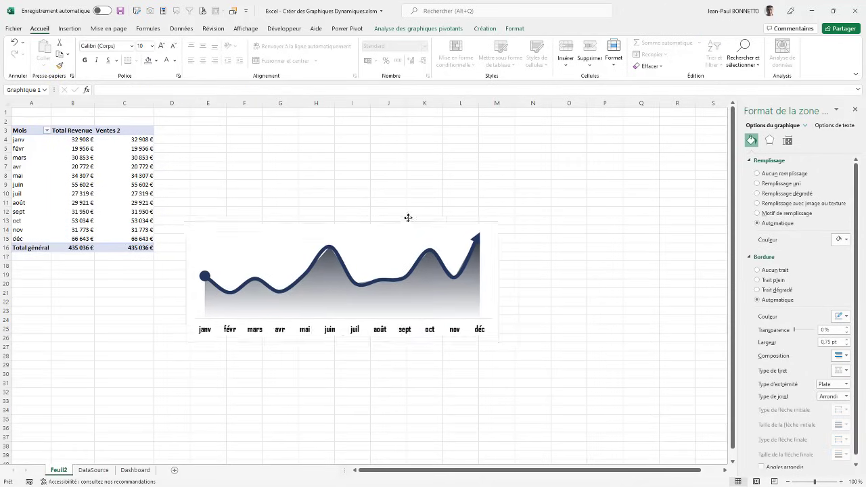
- Widen the plot area slightly on both sides within the chart frame
click(491, 269)
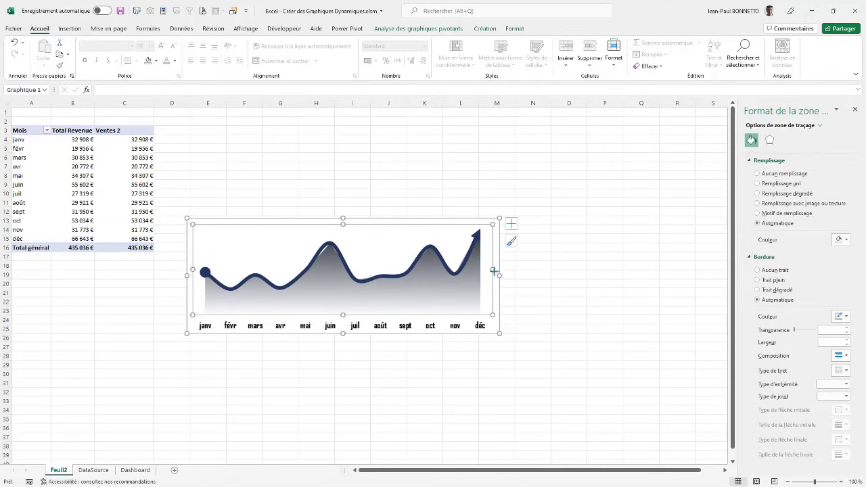
drag(494, 271, 498, 271)
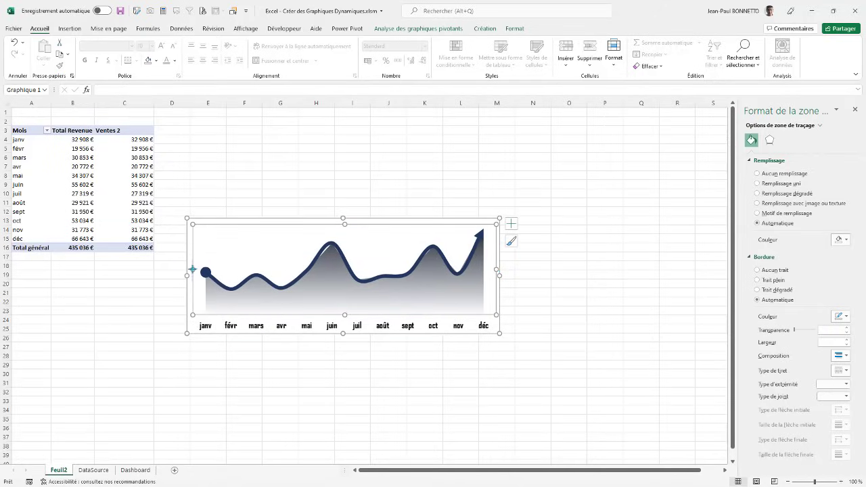
drag(192, 269, 190, 269)
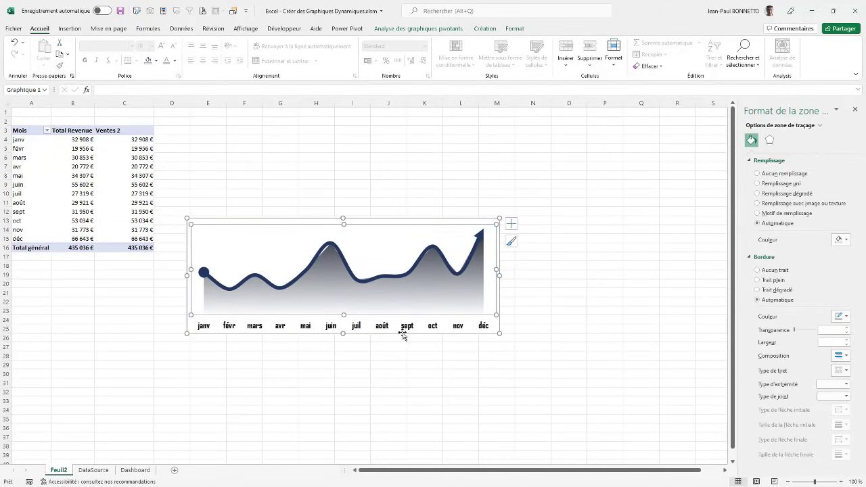
- Set the chart area's fill to Aucun remplissage and move the chart up about two rows and slightly to the right
click(473, 219)
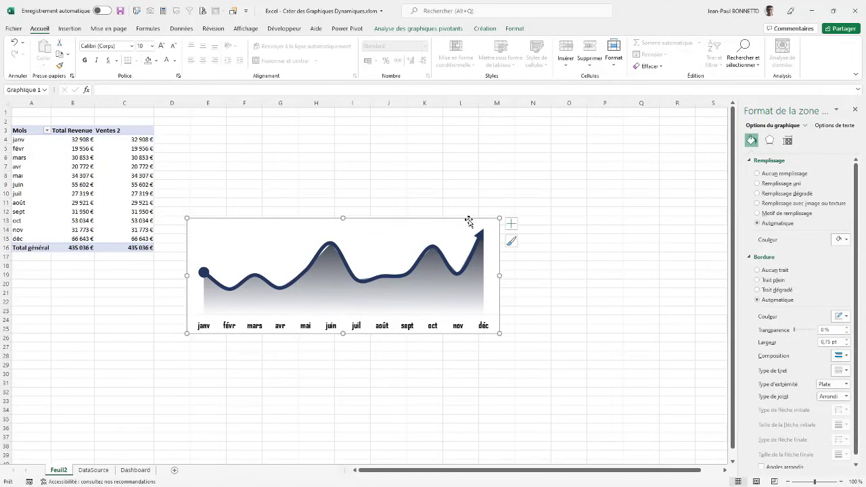
click(514, 31)
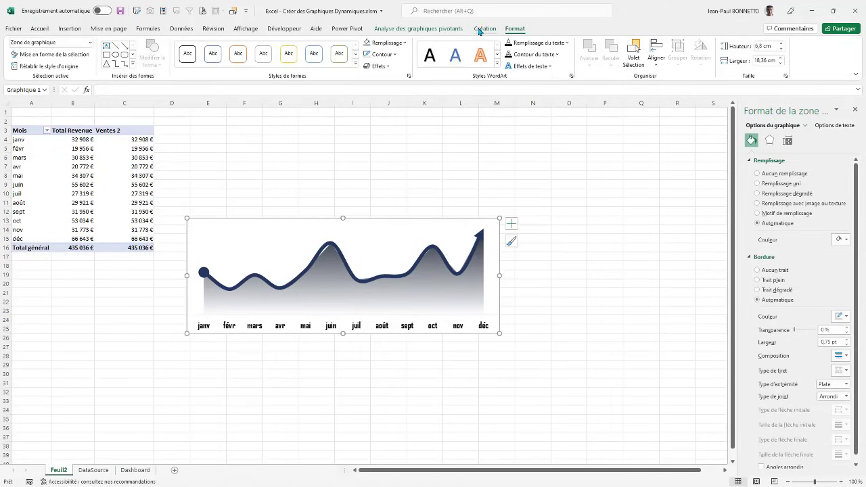
click(396, 43)
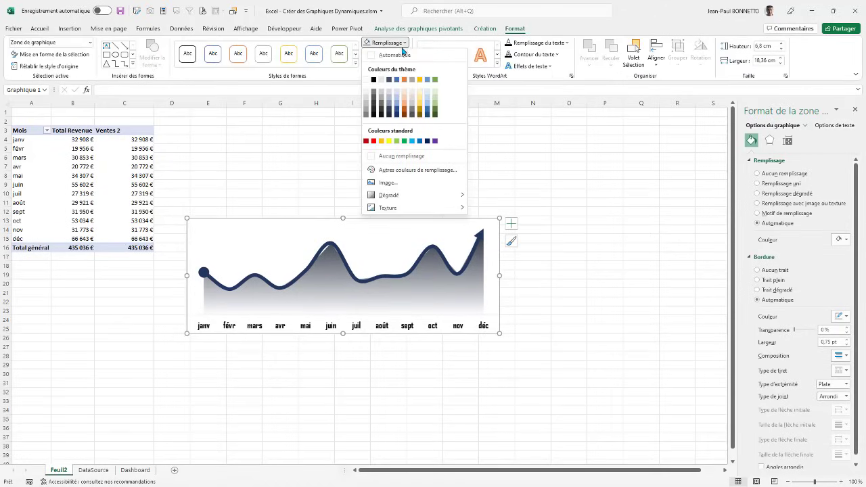
click(404, 156)
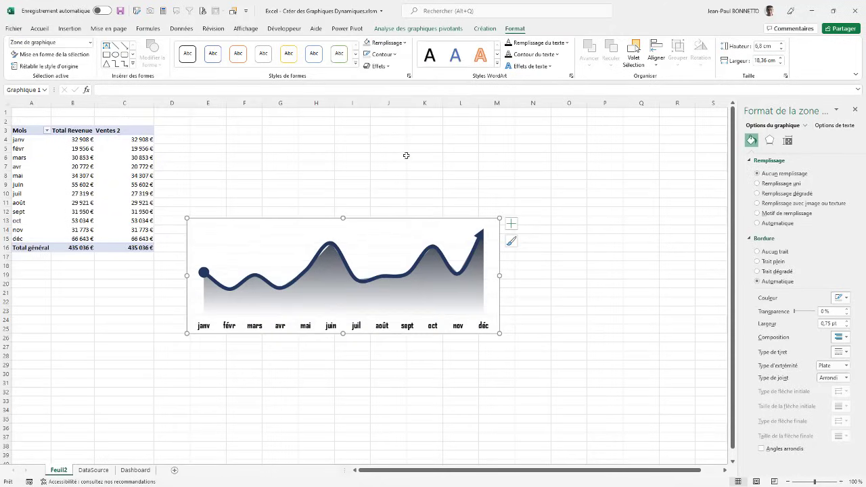
drag(388, 220, 398, 204)
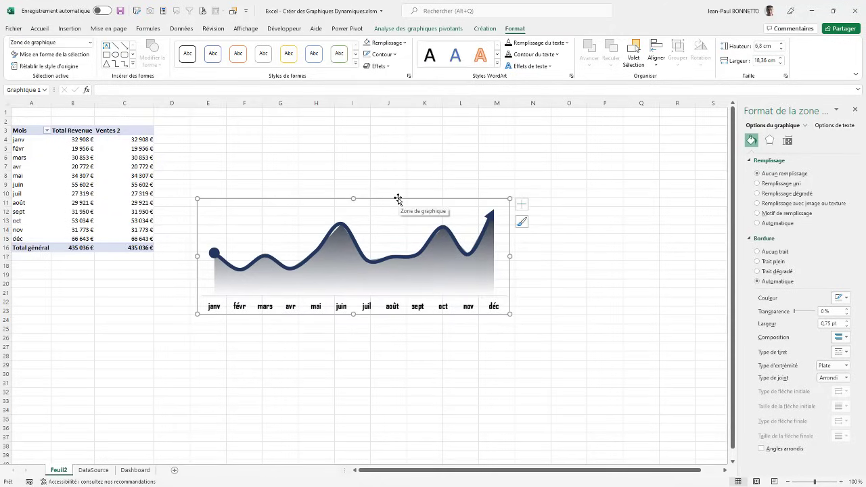
- Cut the monthly revenue chart from Feuil2 and paste it at cell E8 of the Dashboard sheet
key(ctrl+x)
click(145, 469)
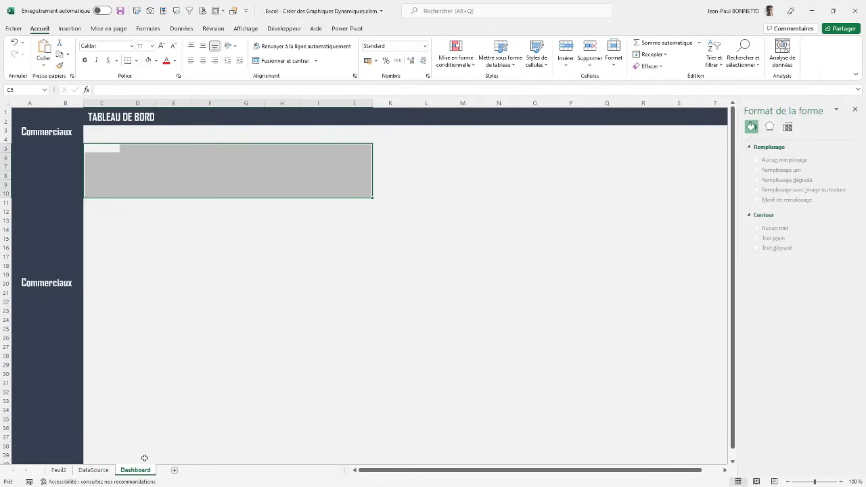
click(198, 214)
click(169, 175)
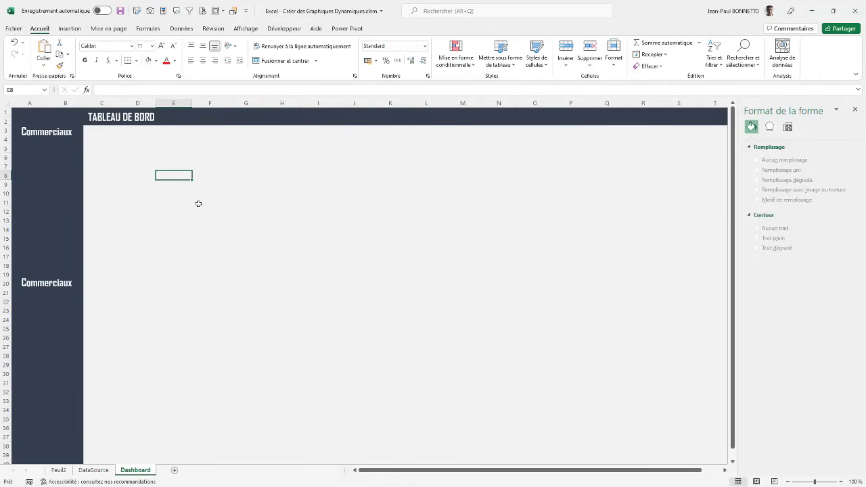
key(ctrl+v)
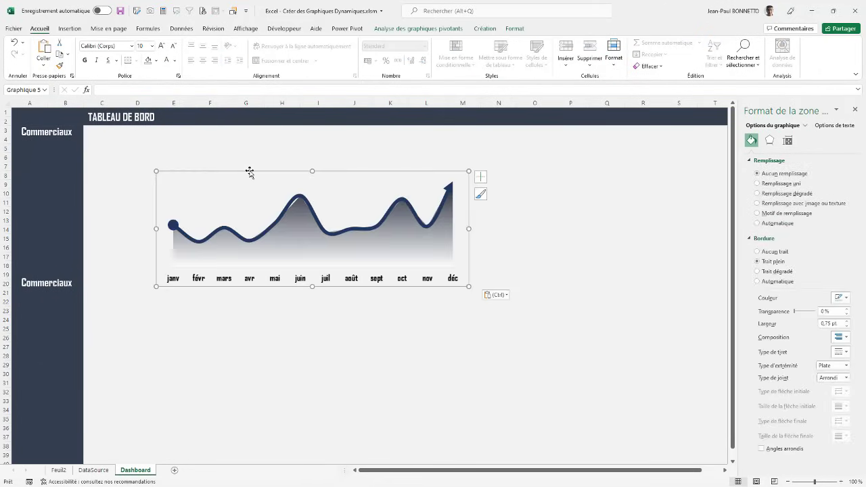
- Move the chart up below the TABLEAU DE BORD banner, so that it spans about columns D to L
drag(229, 176, 190, 162)
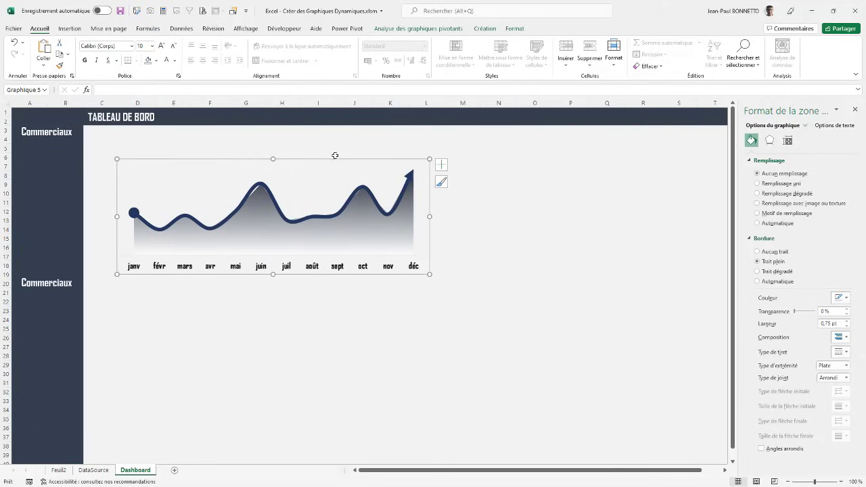
drag(333, 159, 356, 155)
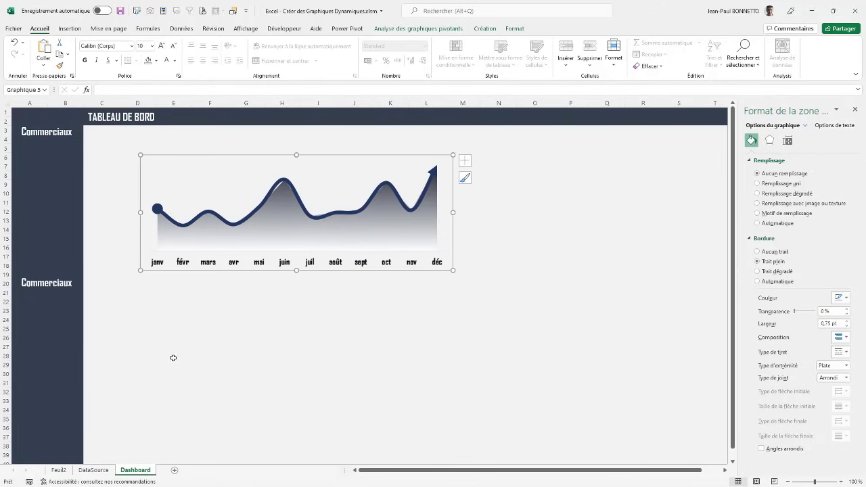
click(234, 323)
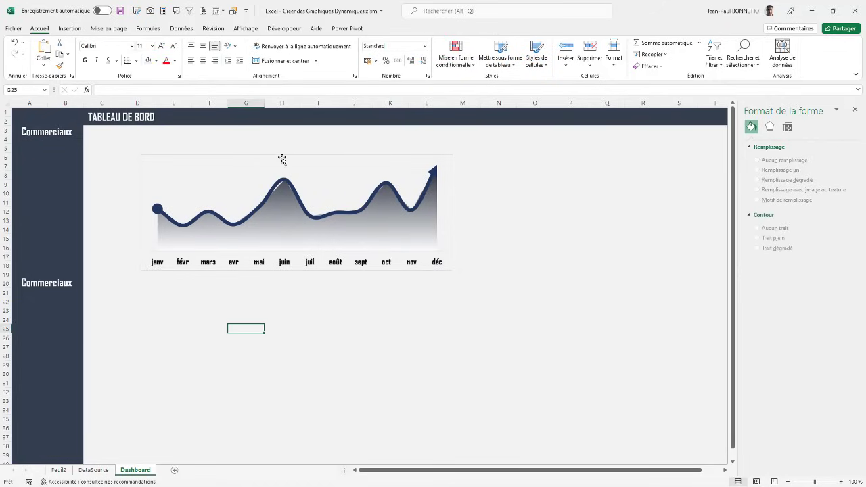
drag(282, 161, 251, 164)
click(251, 164)
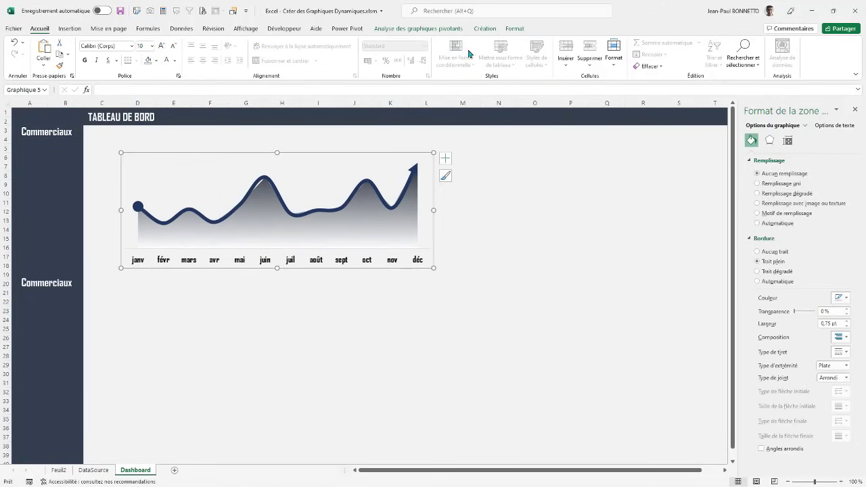
- Remove the chart's outline and move the chart up and left to start in column C at about row 5
click(513, 29)
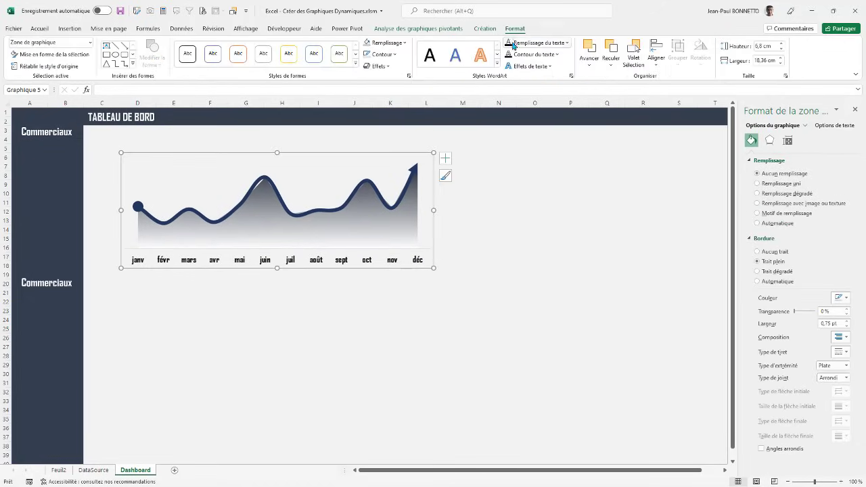
click(397, 54)
click(379, 168)
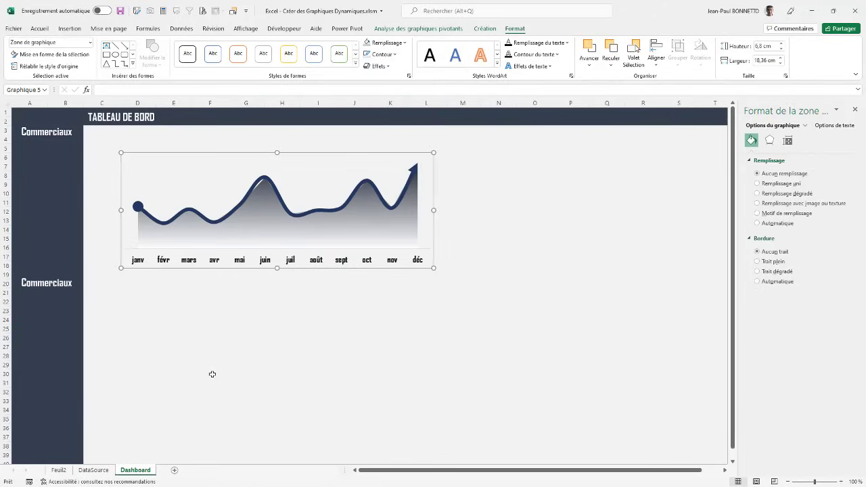
click(210, 373)
click(309, 224)
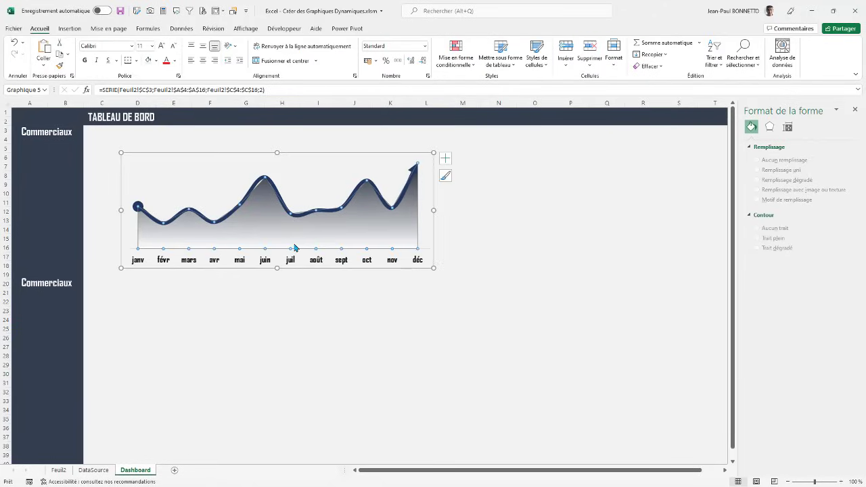
drag(309, 269, 295, 258)
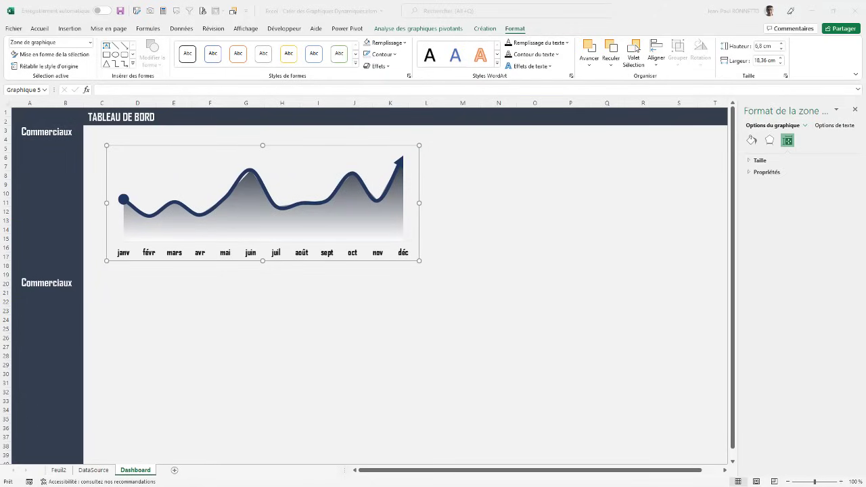
- Draw a rounded rectangle about 6,8 cm high and 18,36 cm wide that exactly covers the chart
click(72, 30)
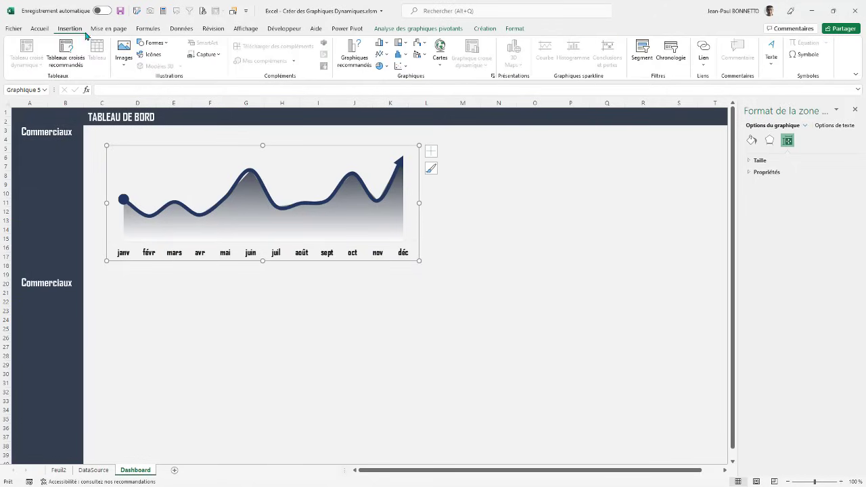
click(167, 44)
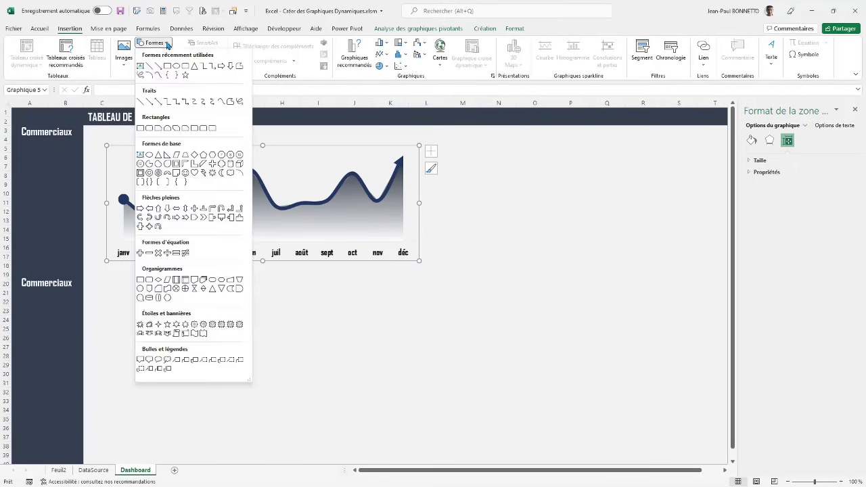
click(180, 76)
drag(106, 144, 424, 265)
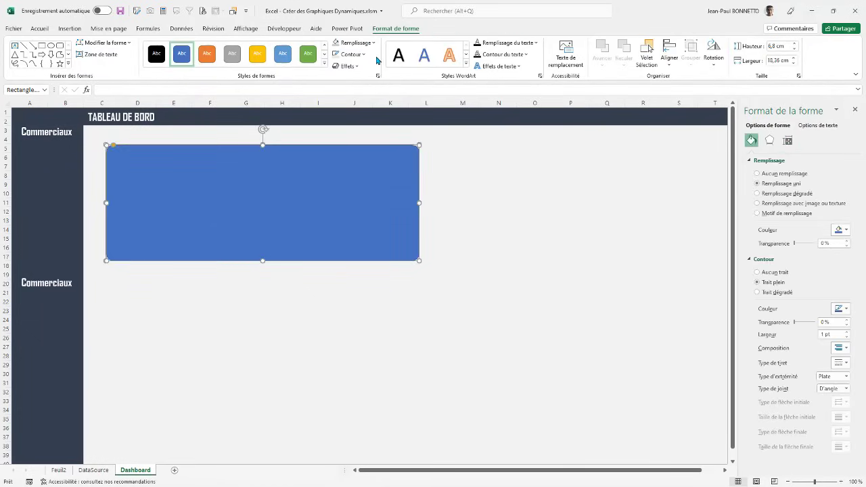
- Fill the rounded rectangle with white and remove its outline
click(374, 43)
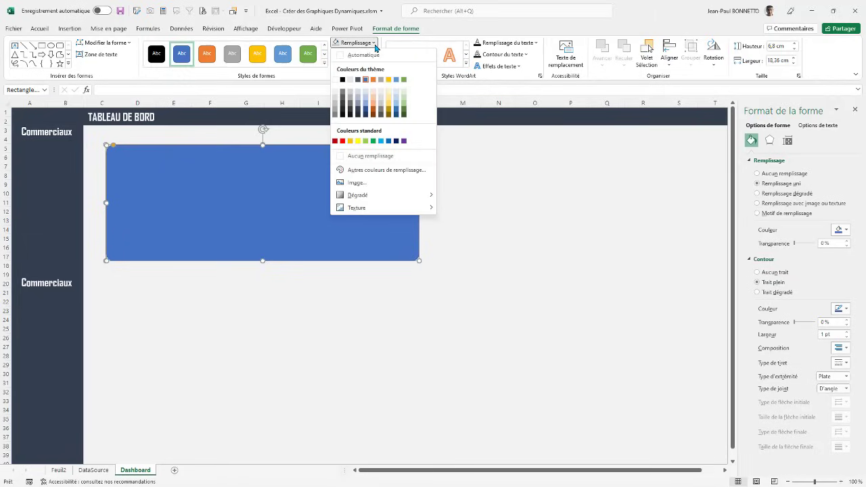
click(337, 84)
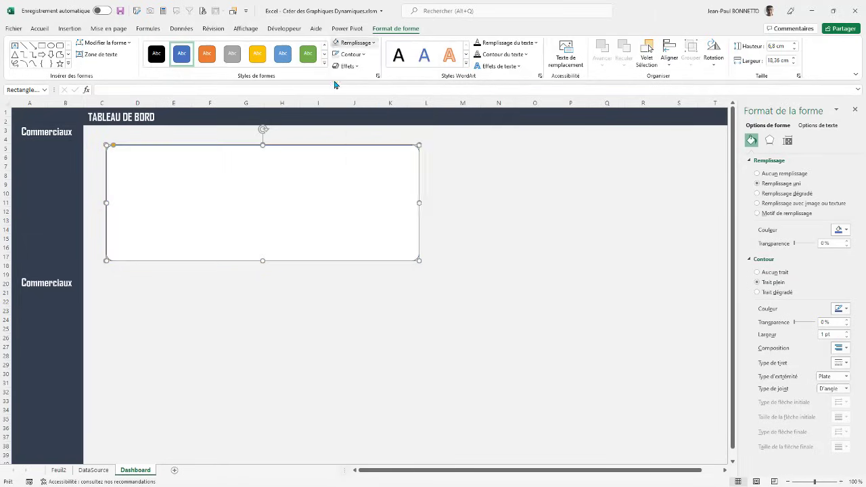
click(336, 55)
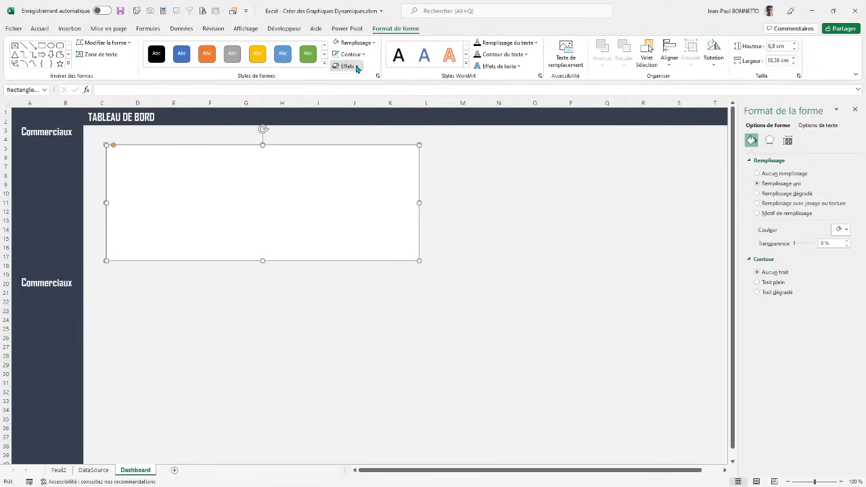
- Give the white rectangle an external shadow offset towards its lower right corner
click(357, 66)
mouse_move(344, 110)
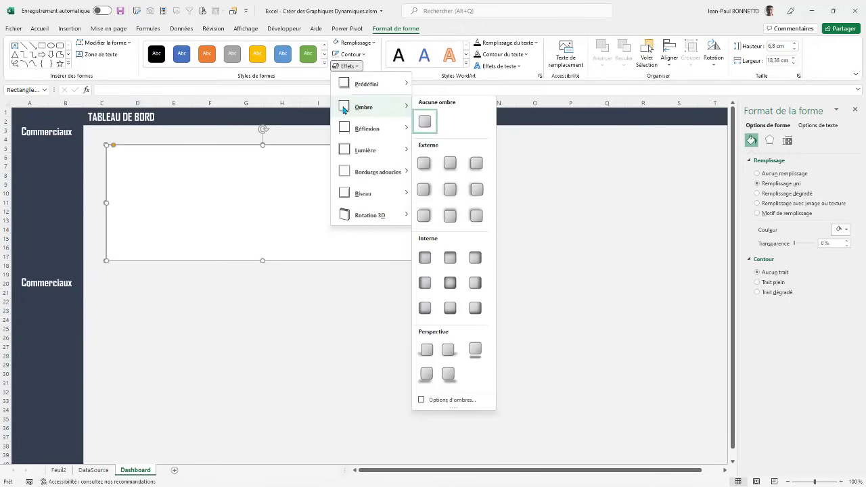
click(425, 188)
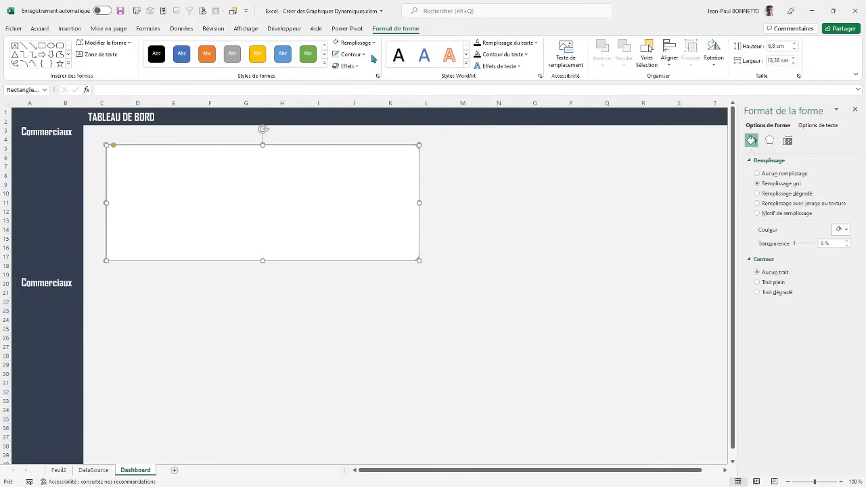
click(353, 67)
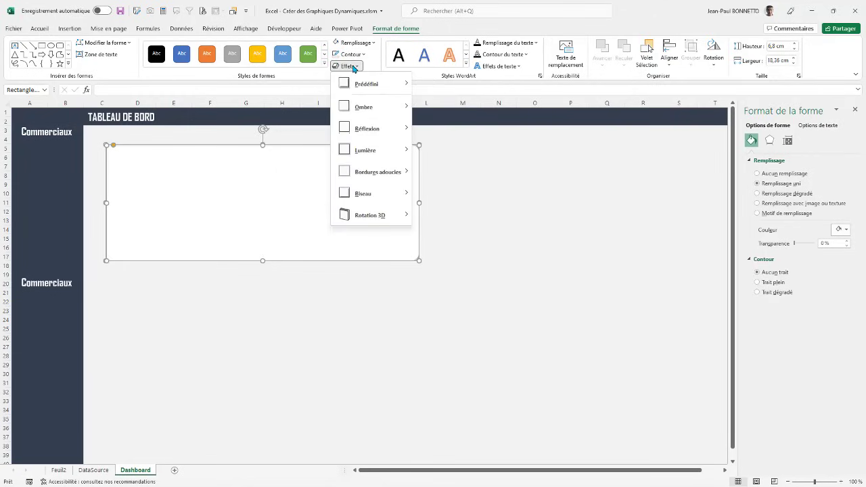
mouse_move(373, 109)
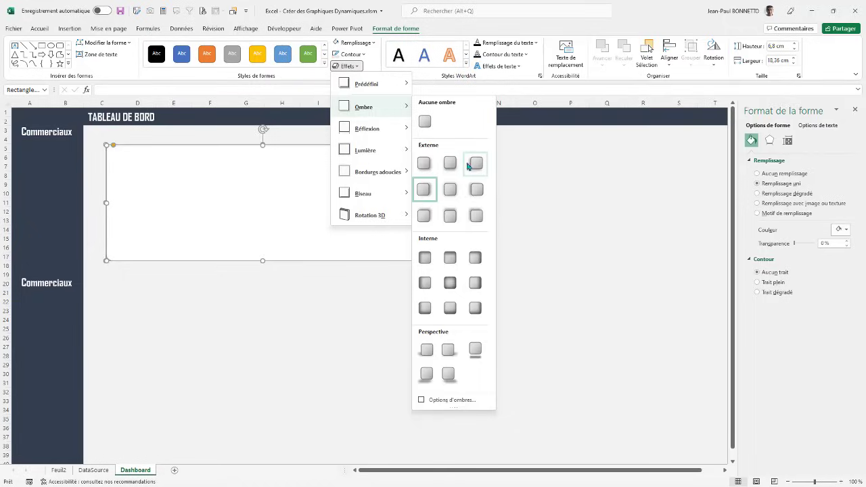
click(422, 166)
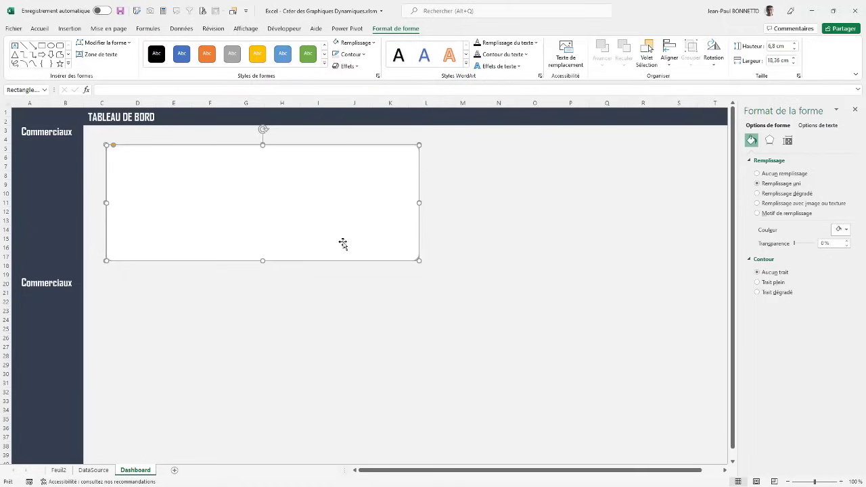
click(341, 302)
- Cut the white rectangle, paste it back on the Dashboard sheet and place it over the chart
click(352, 223)
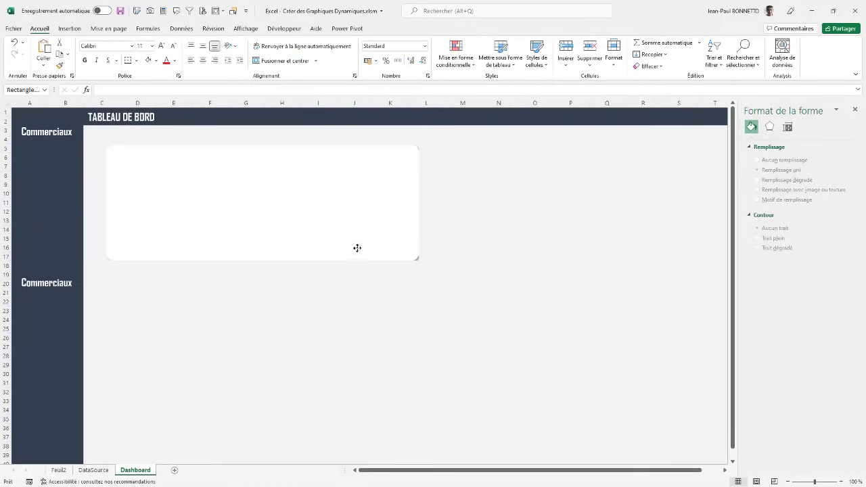
key(Delete)
click(349, 195)
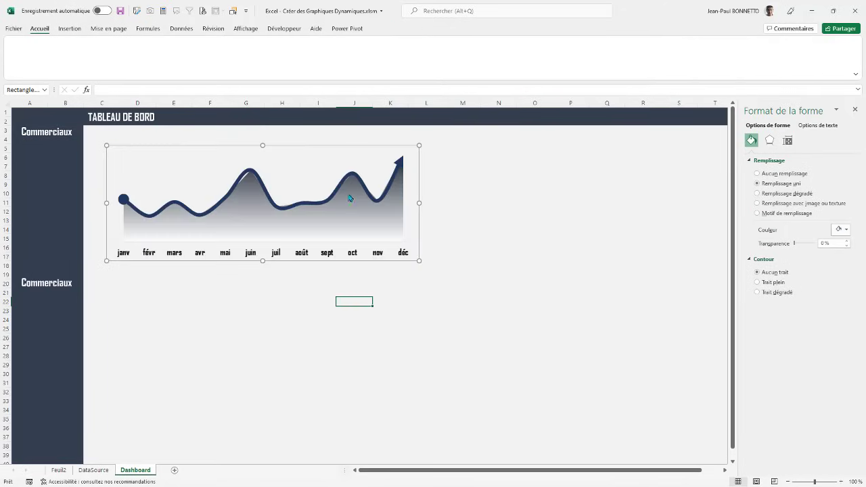
click(232, 294)
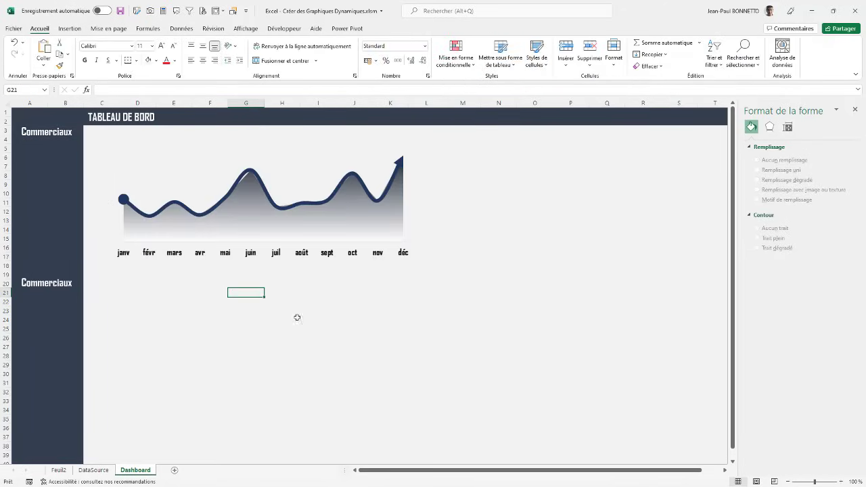
key(ctrl+v)
drag(381, 318, 344, 311)
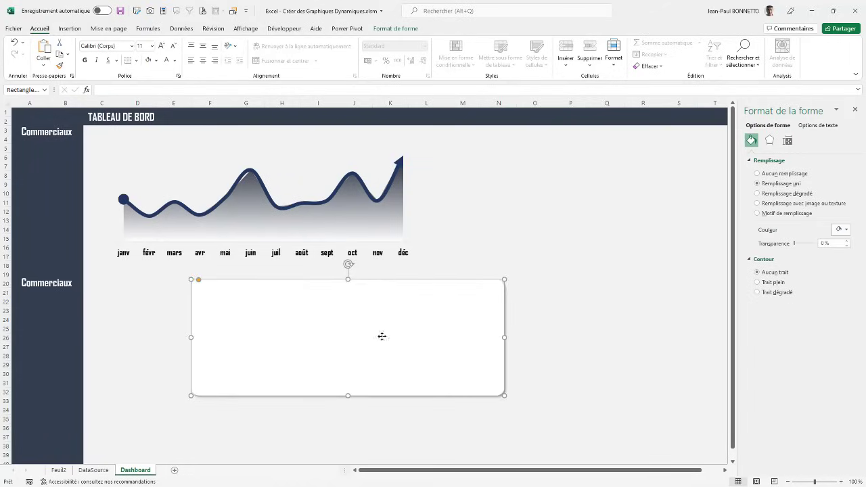
drag(382, 336, 313, 197)
- Send the white rectangle behind the chart and narrow it to about 17,9 cm
click(394, 30)
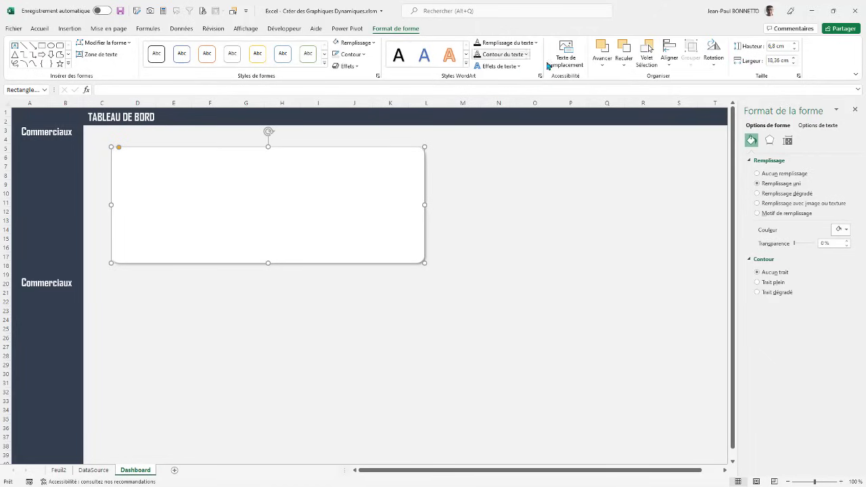
click(623, 62)
click(640, 91)
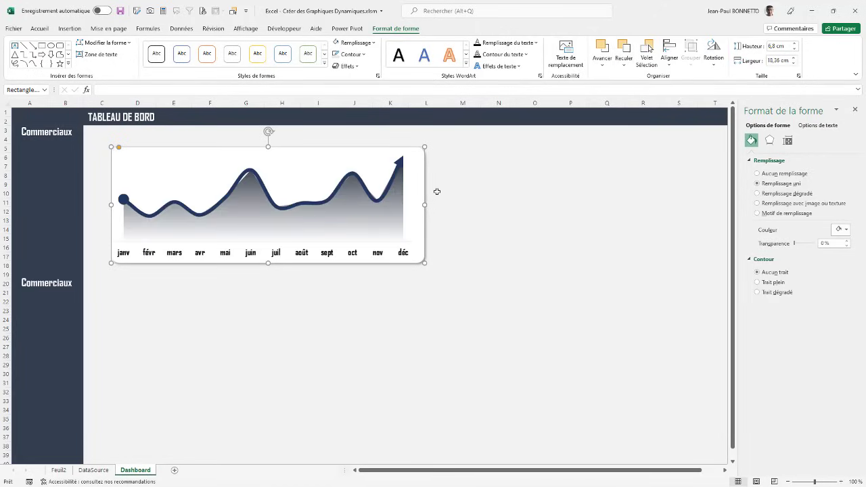
drag(423, 205, 417, 206)
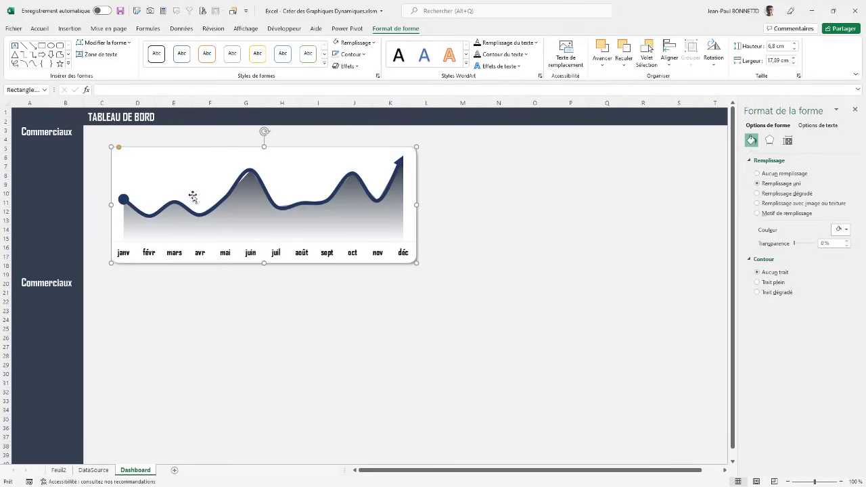
- Stretch the white rectangle's upper edge up to about row 4 and fit the slightly shortened chart into its lower part
click(264, 147)
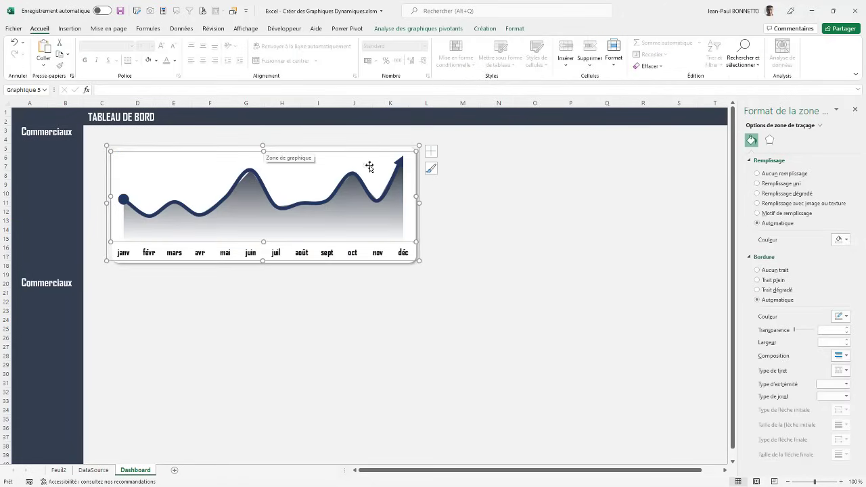
click(289, 157)
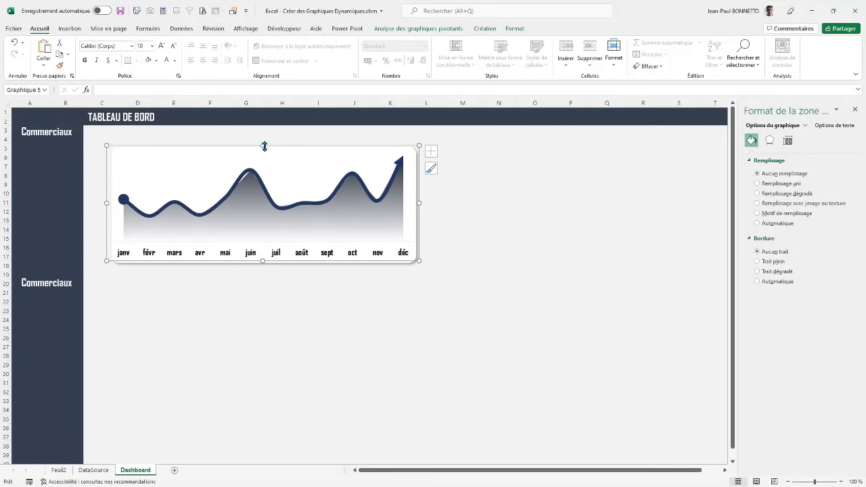
mouse_move(263, 147)
mouse_down()
mouse_move(263, 134)
mouse_move(264, 156)
mouse_move(264, 147)
mouse_up()
click(266, 140)
drag(356, 148, 347, 175)
click(331, 151)
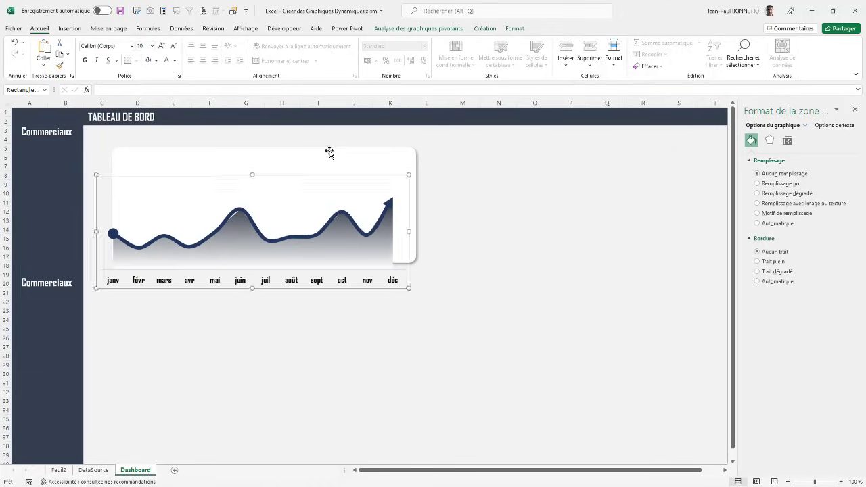
drag(265, 148, 263, 135)
click(288, 215)
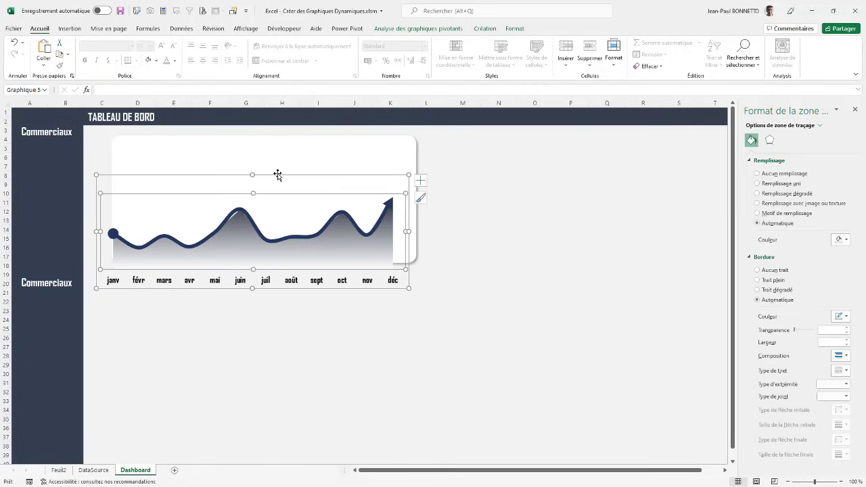
drag(277, 175, 263, 155)
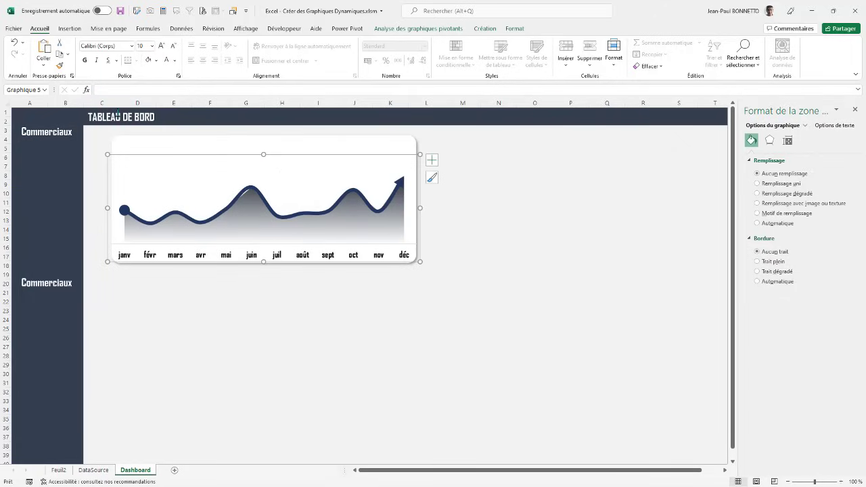
- Duplicate the upper Commerciaux label onto the upper part of the chart card and colour its text dark blue-grey
click(118, 116)
click(62, 132)
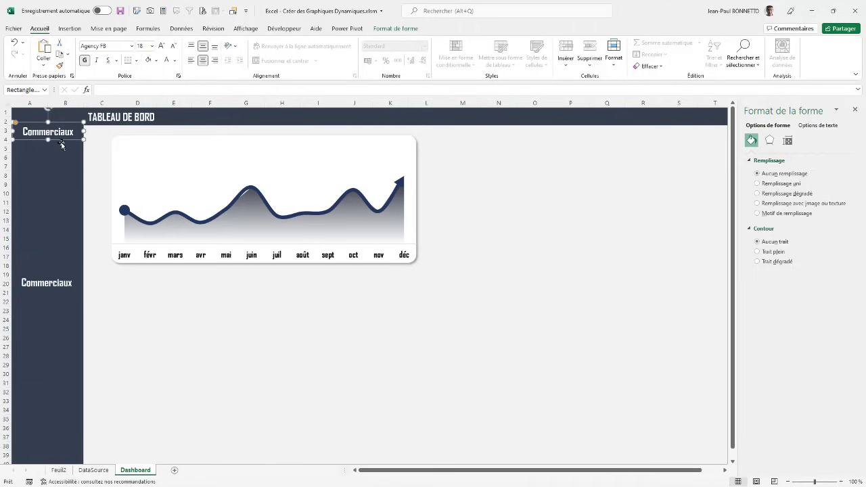
drag(62, 141, 198, 153)
key(ctrl+d)
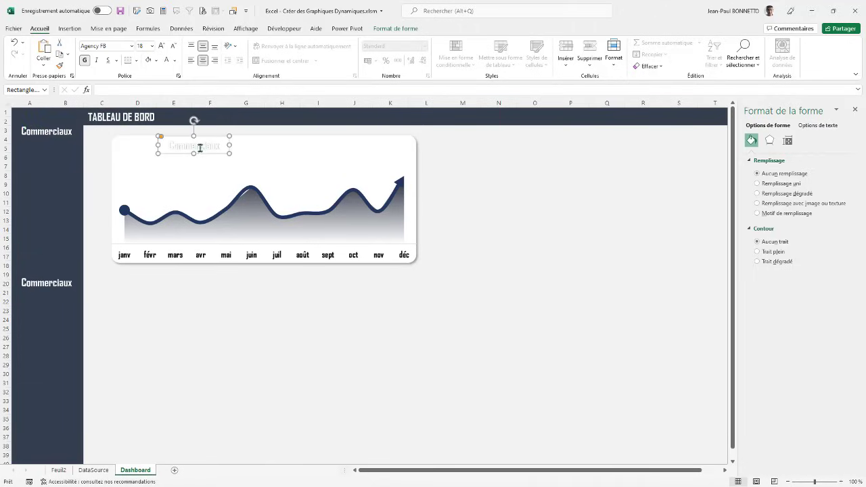
click(175, 61)
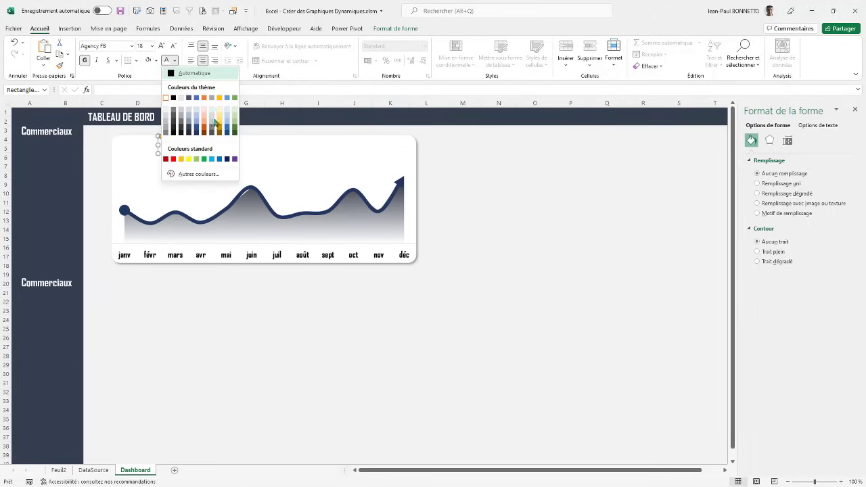
click(188, 130)
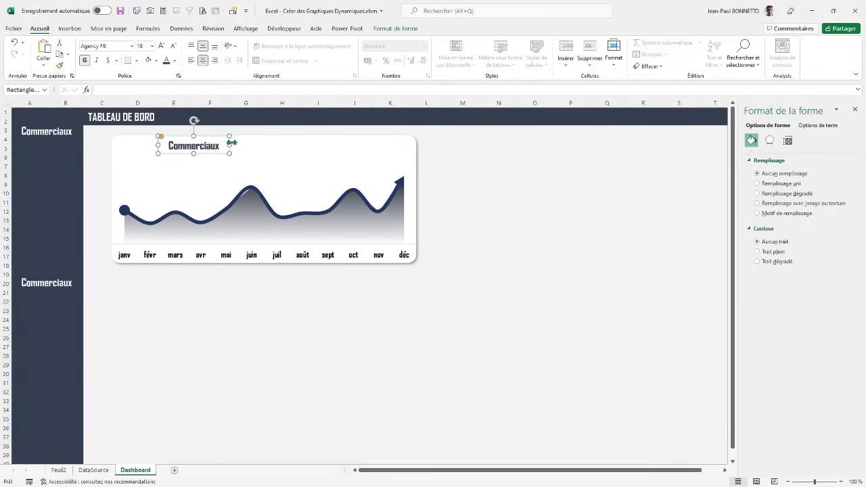
- Widen the copied label to span the chart card and replace its text with "Evolution des Revenus par Mois"
drag(158, 145, 114, 146)
drag(227, 144, 414, 146)
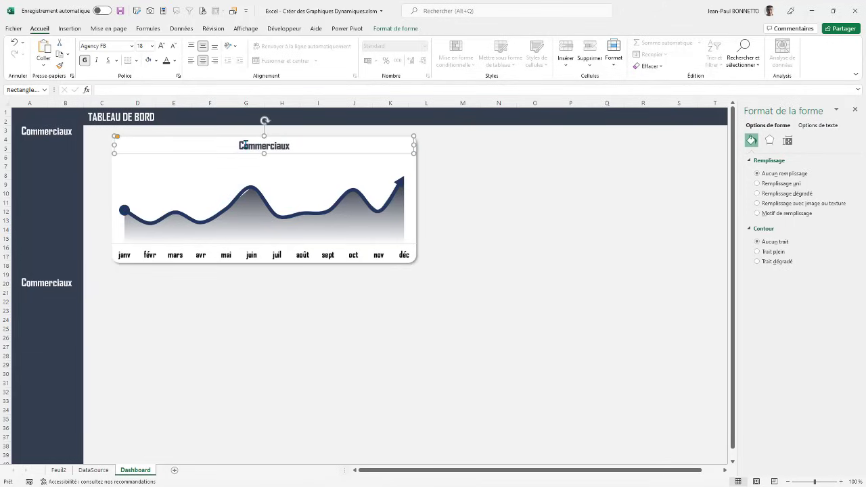
drag(240, 145, 306, 148)
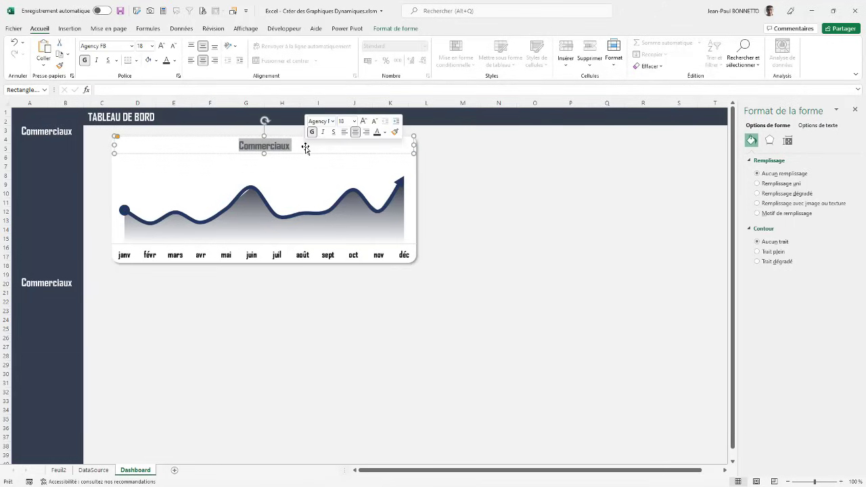
text(Evolu)
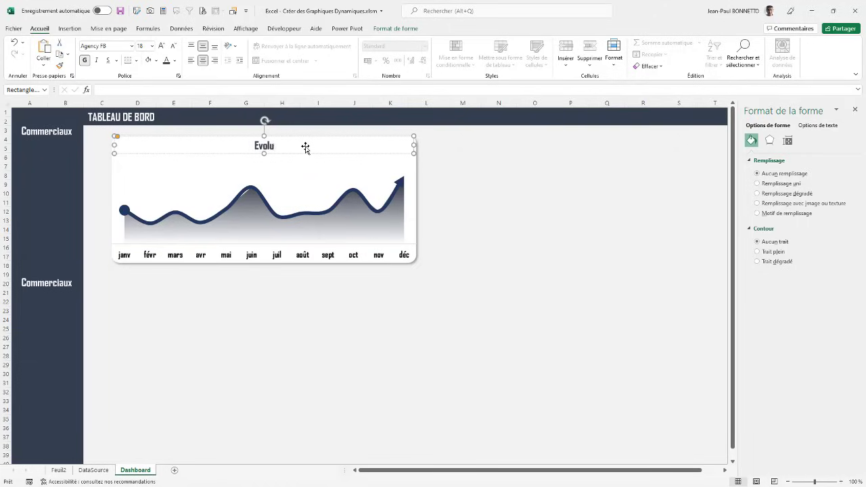
text(tion des R)
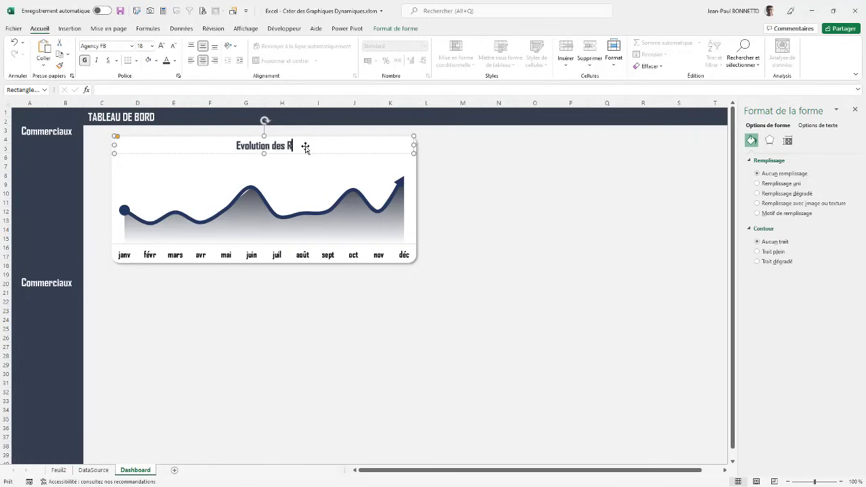
text(evenus par)
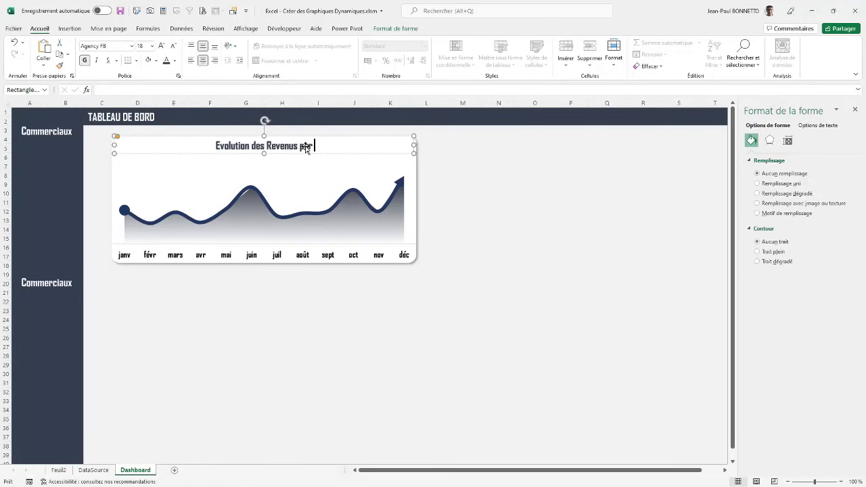
text( Mois)
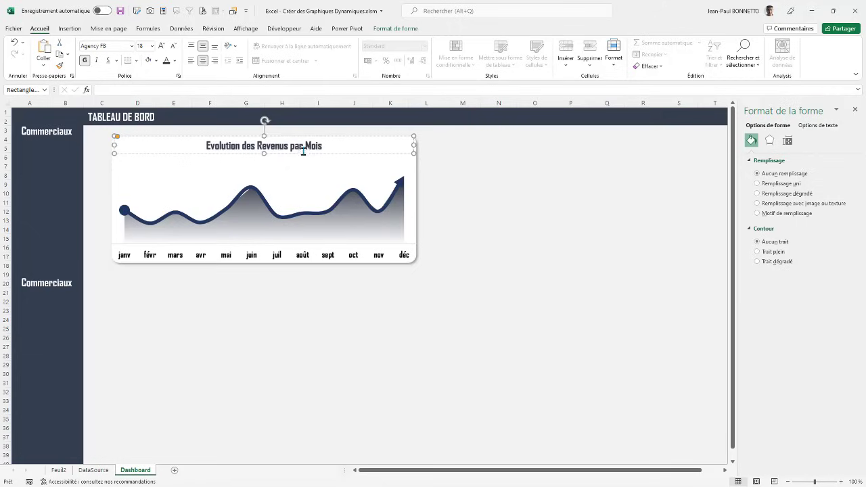
click(315, 174)
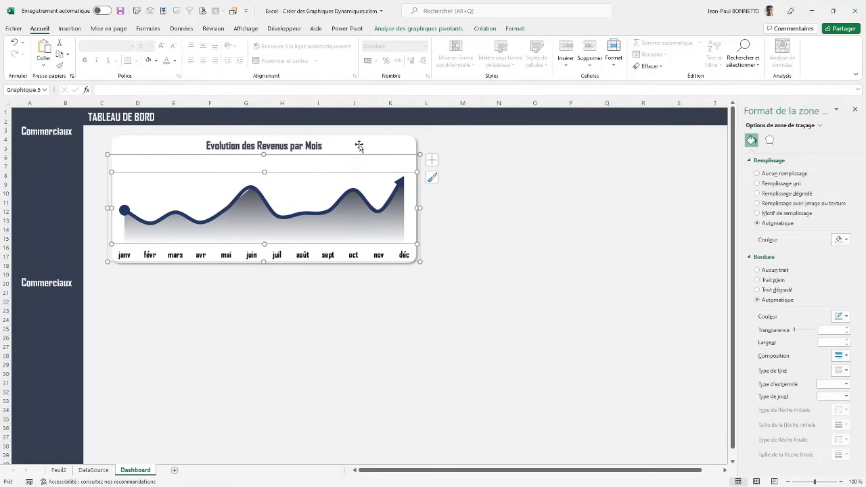
click(295, 147)
click(495, 171)
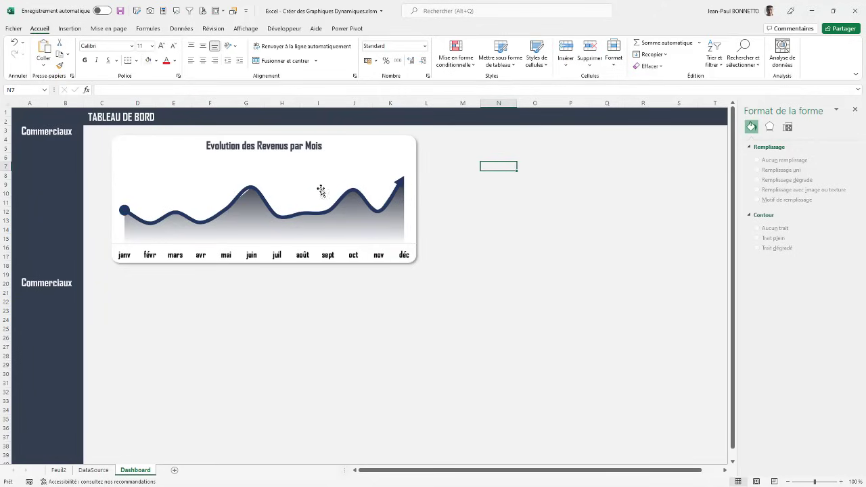
- Insert the solid calendar icon found with "calendrier", shrink it to 1,38 cm and place it in the card's upper left corner
click(71, 29)
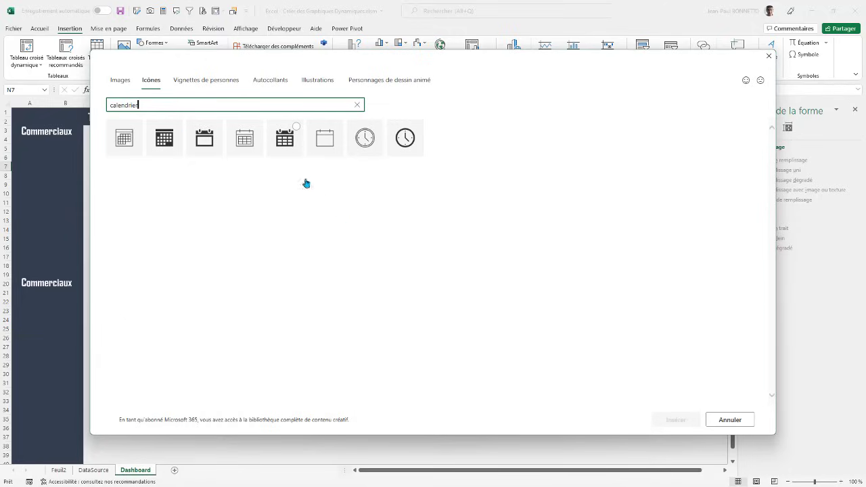
click(290, 138)
click(669, 421)
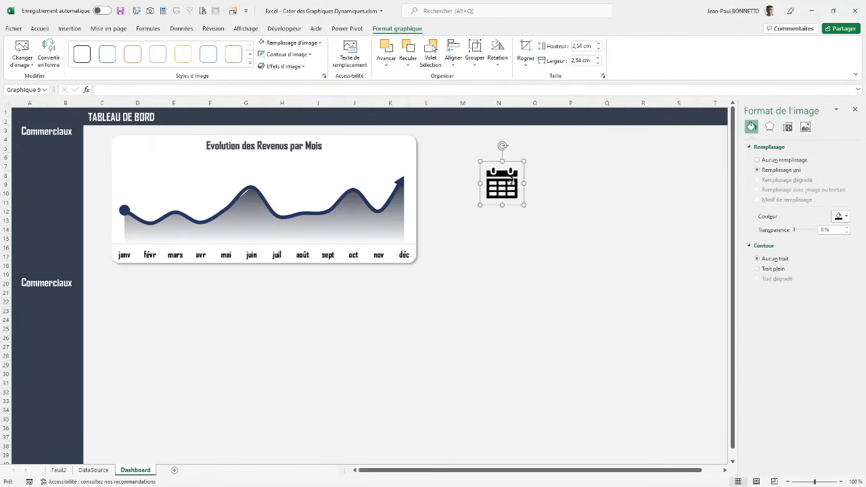
drag(509, 176, 135, 156)
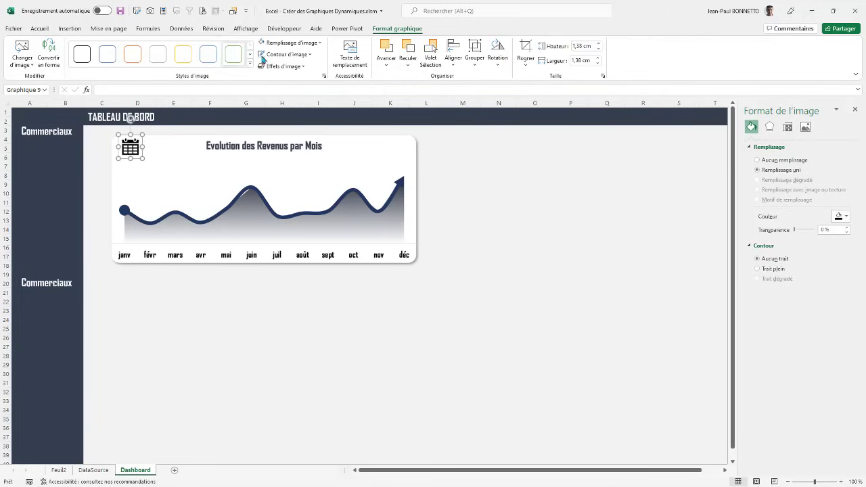
- Fill the calendar icon with dark blue-grey and nudge it slightly within the card's corner
click(319, 43)
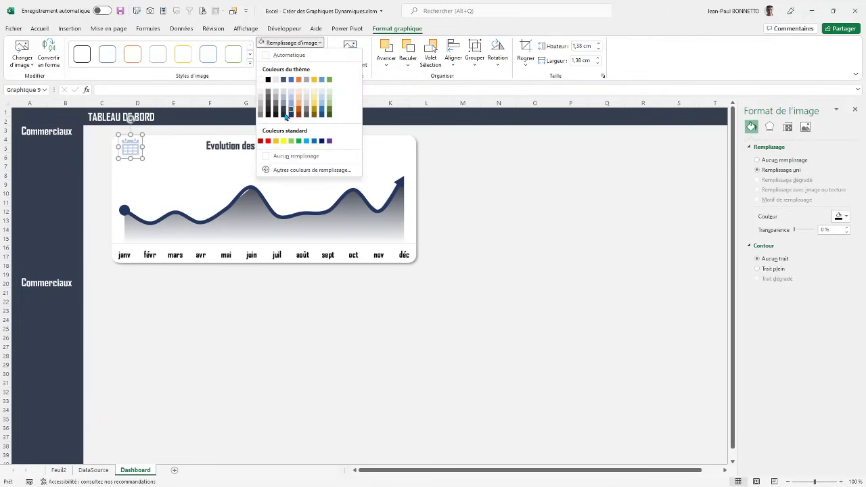
click(283, 118)
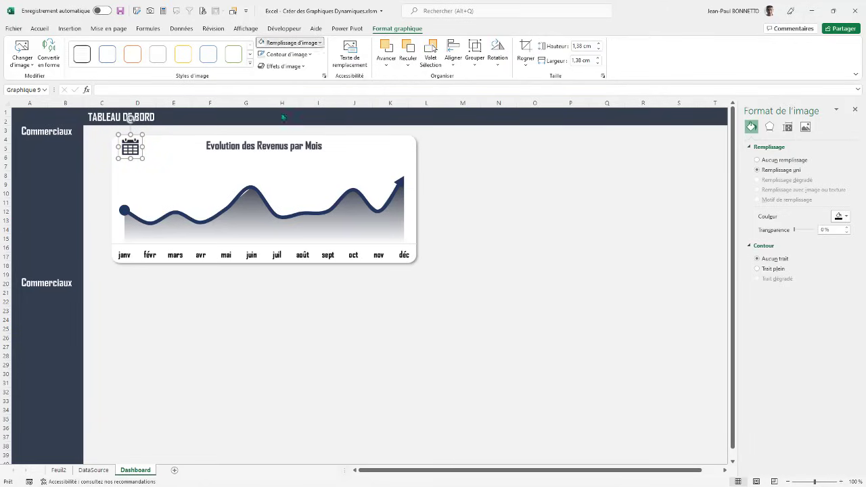
click(135, 157)
drag(135, 157, 135, 159)
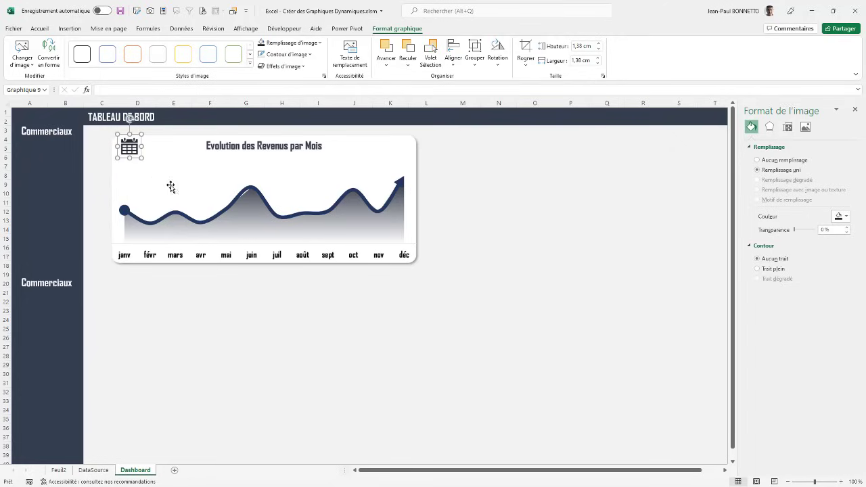
shift+click(273, 147)
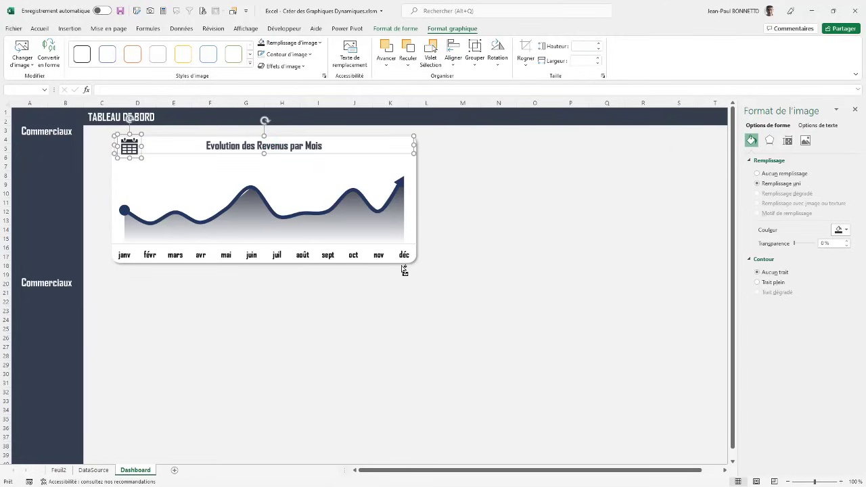
shift+click(408, 233)
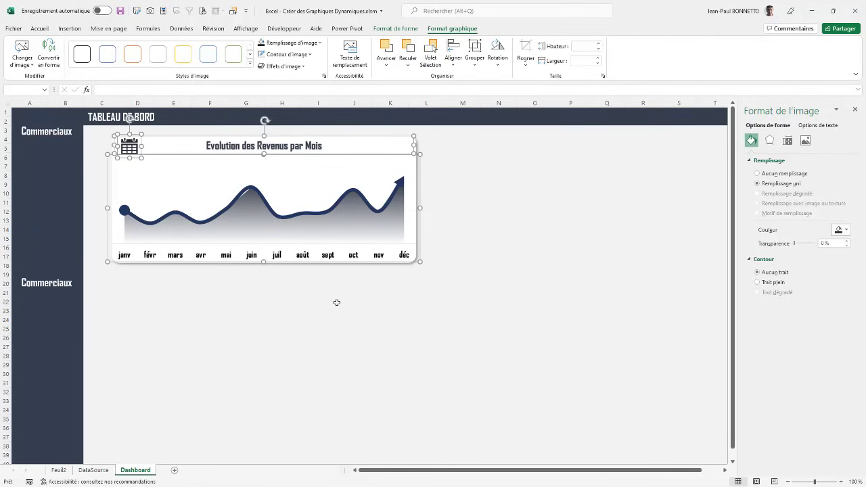
click(334, 309)
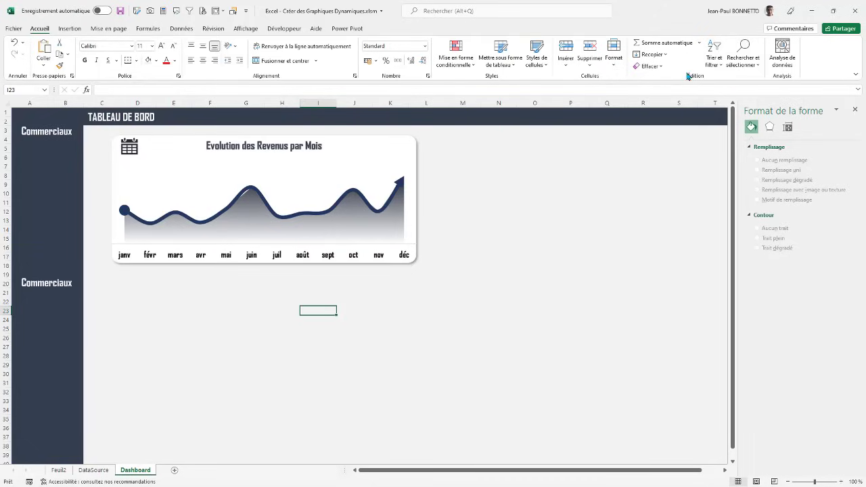
- Select the calendar icon, title, chart and white rectangle together with the object selection tool and group them
click(750, 64)
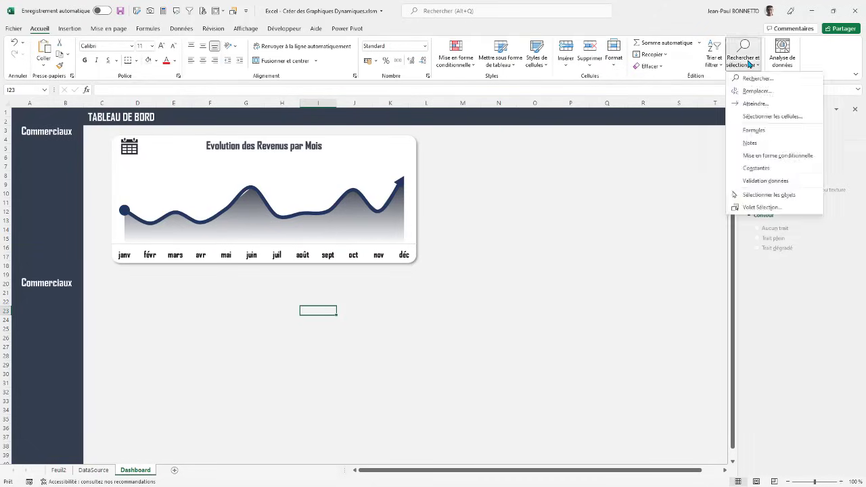
click(768, 194)
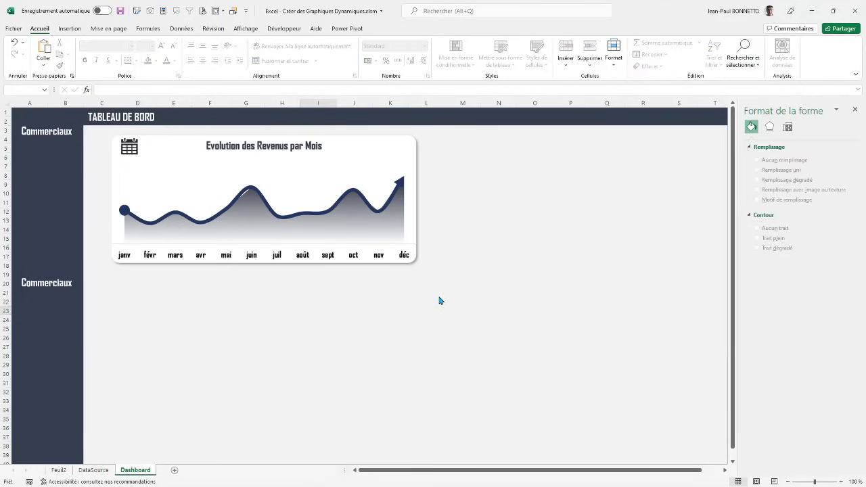
drag(439, 297, 95, 129)
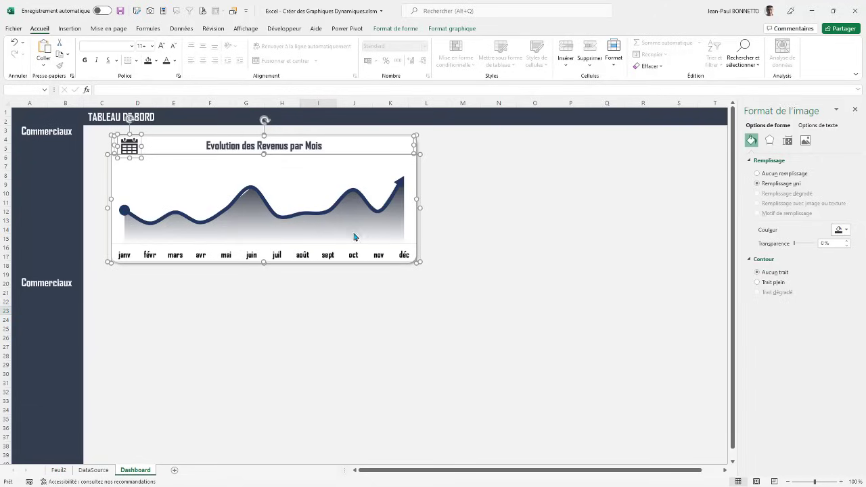
click(402, 30)
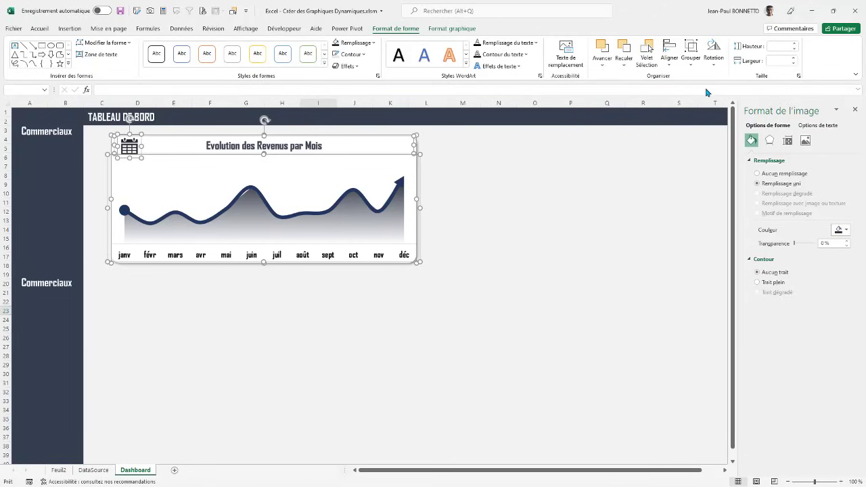
click(691, 57)
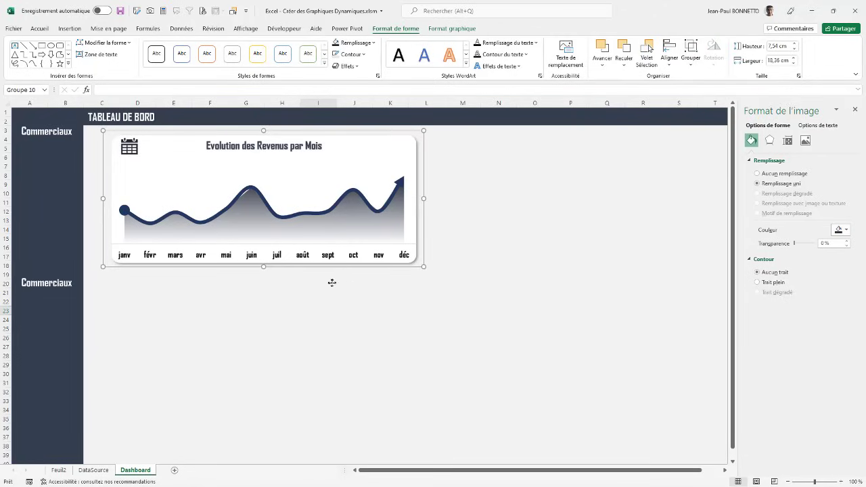
- Move the grouped chart card against the dark side band and just below the title banner, and close the formatting pane
drag(331, 282, 335, 261)
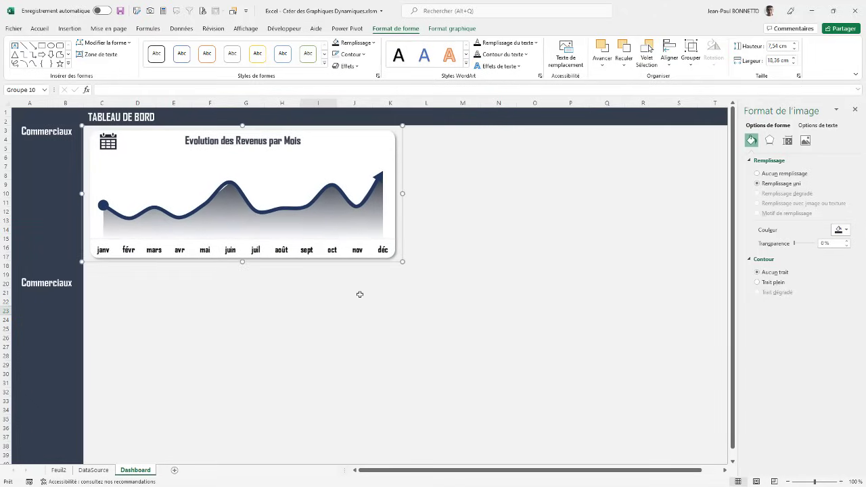
click(854, 110)
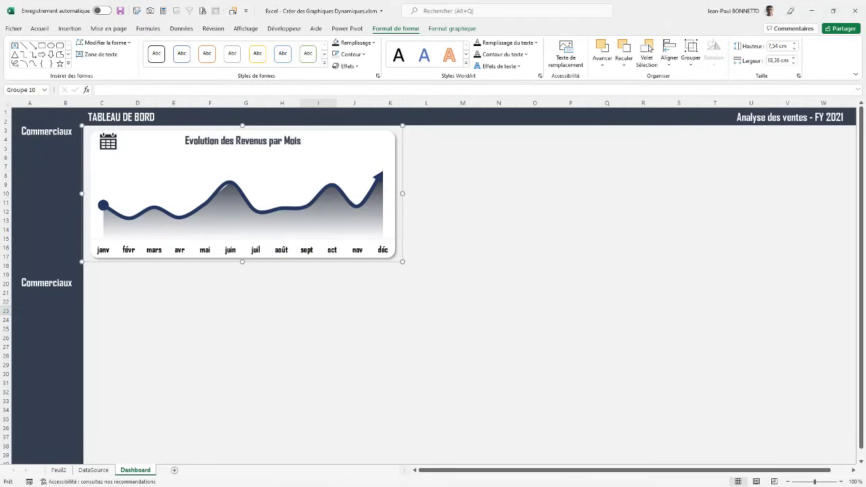
key(alt+Tab)
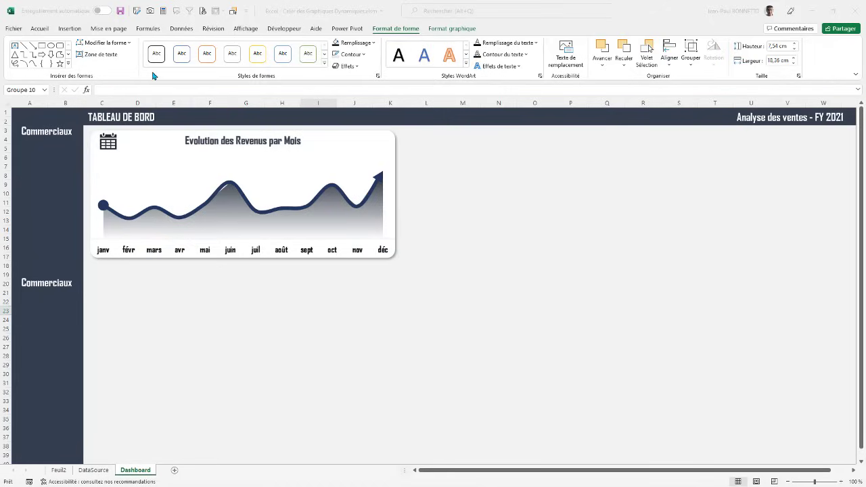
- Paste two copies of the card's white rectangle, one level with the chart card in columns L to S, the other below it
click(389, 138)
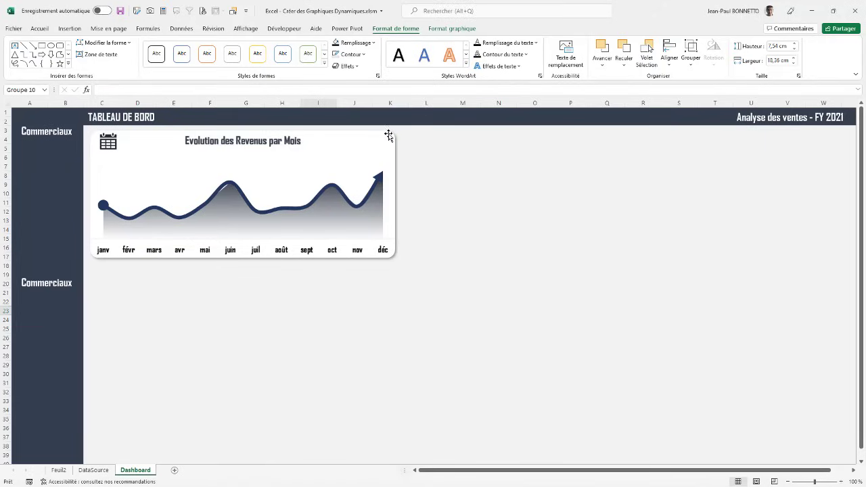
click(392, 138)
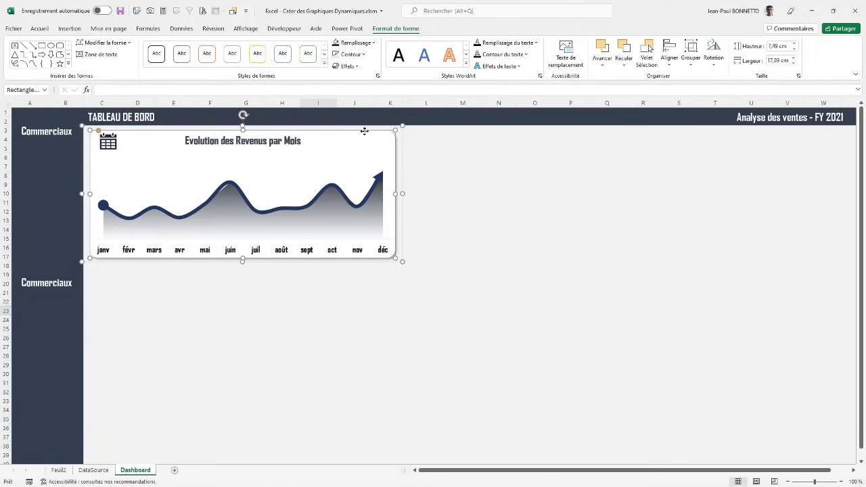
click(495, 184)
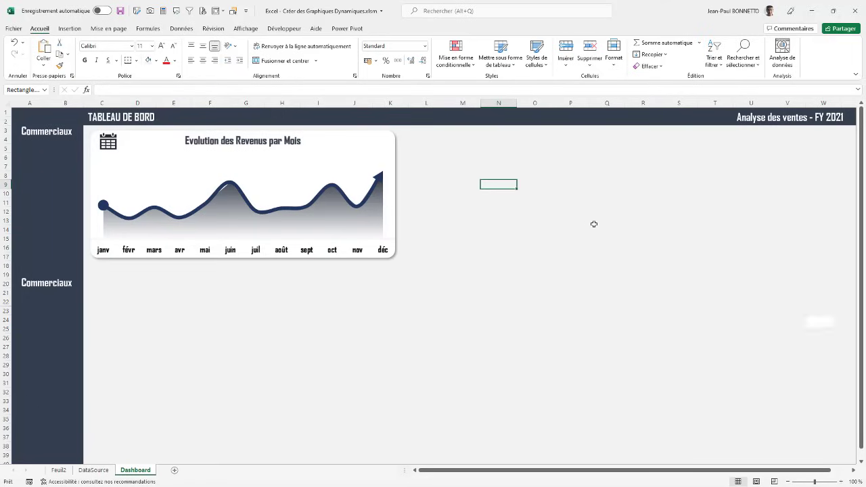
key(ctrl+v)
drag(591, 219, 582, 191)
key(ctrl+v)
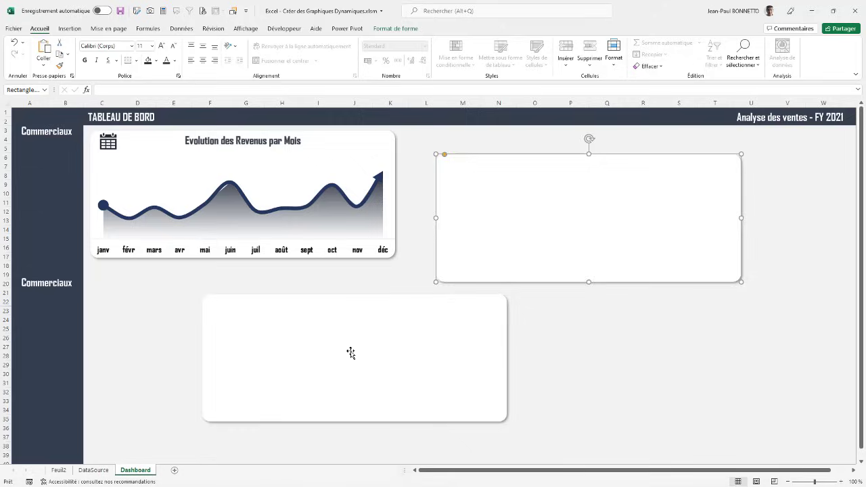
drag(351, 352, 592, 364)
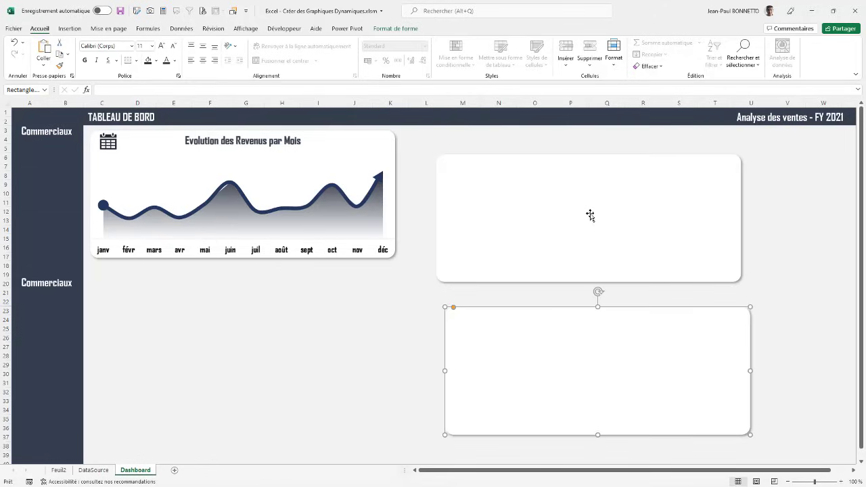
drag(590, 215, 556, 189)
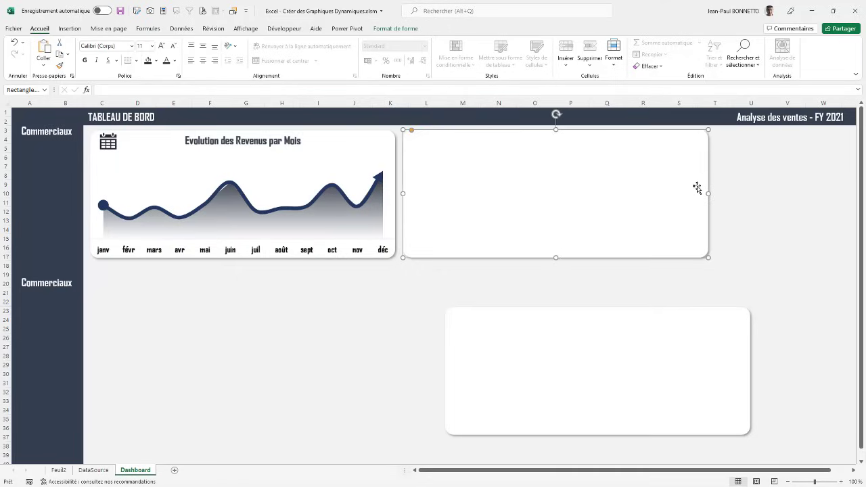
- Shrink the upper blank white card to about half its width and two thirds of its height, and shift the lower card to columns G–O
drag(708, 194, 566, 210)
drag(487, 254, 487, 217)
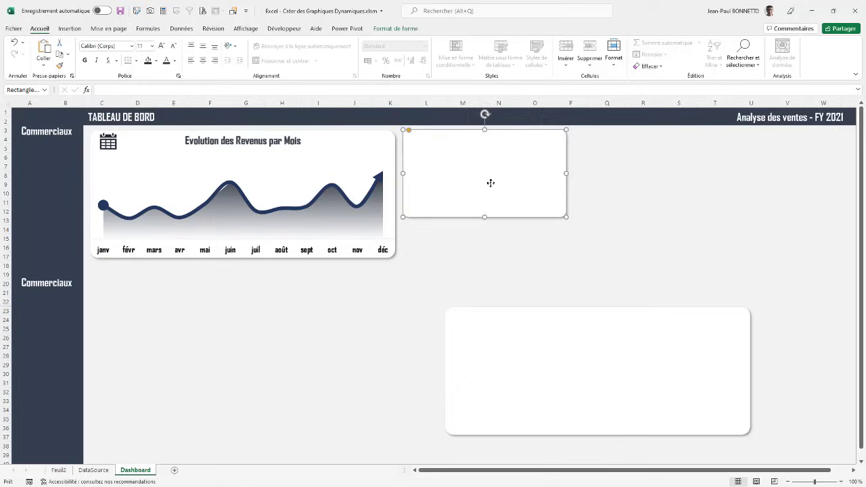
drag(479, 366, 335, 356)
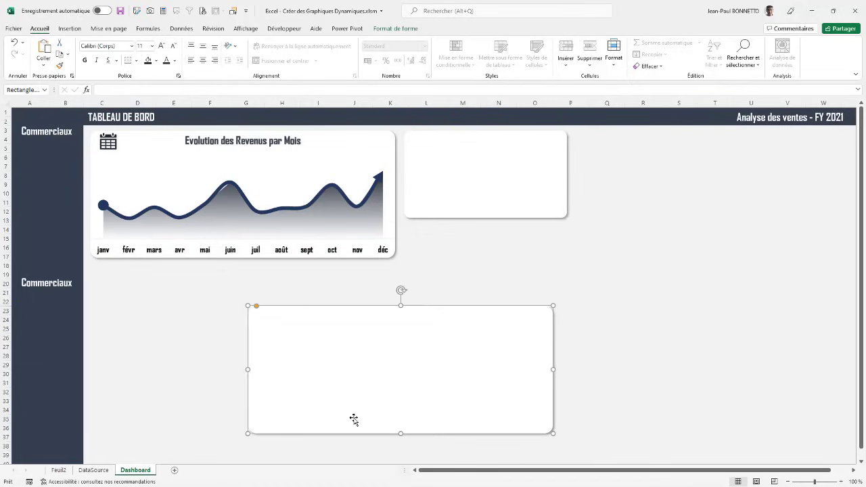
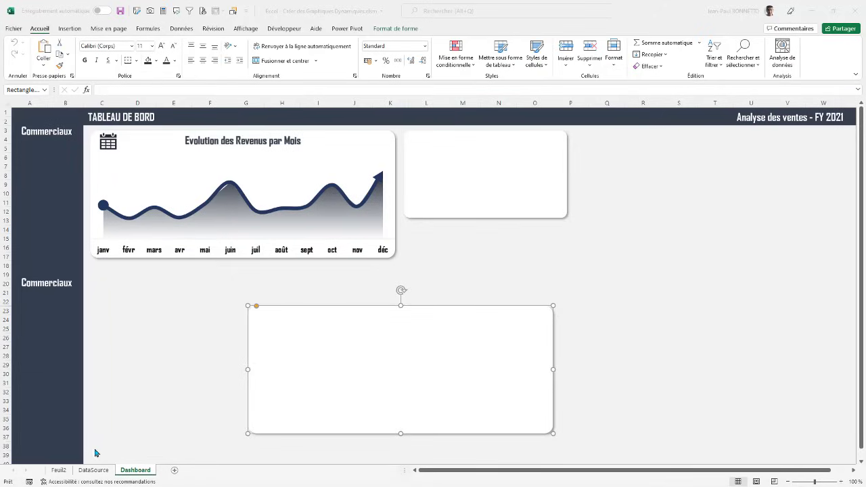
- Rename the pivot table sheet Feuil2 as TCD Calcul
click(93, 470)
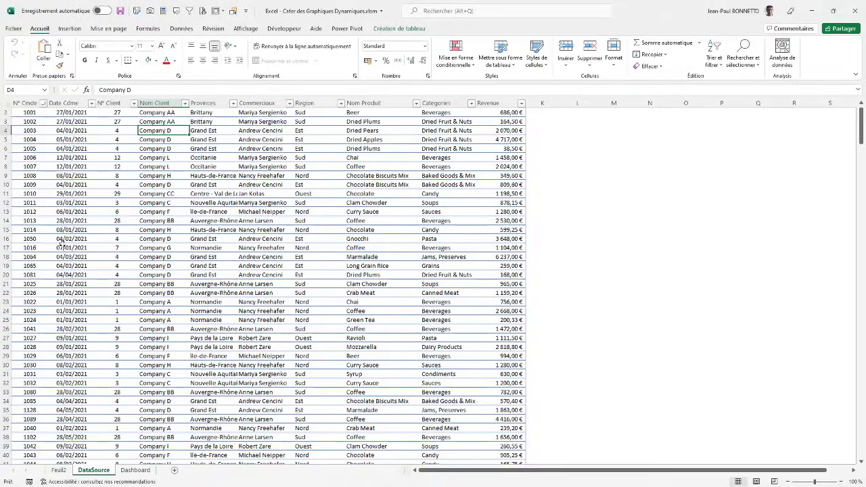
click(63, 472)
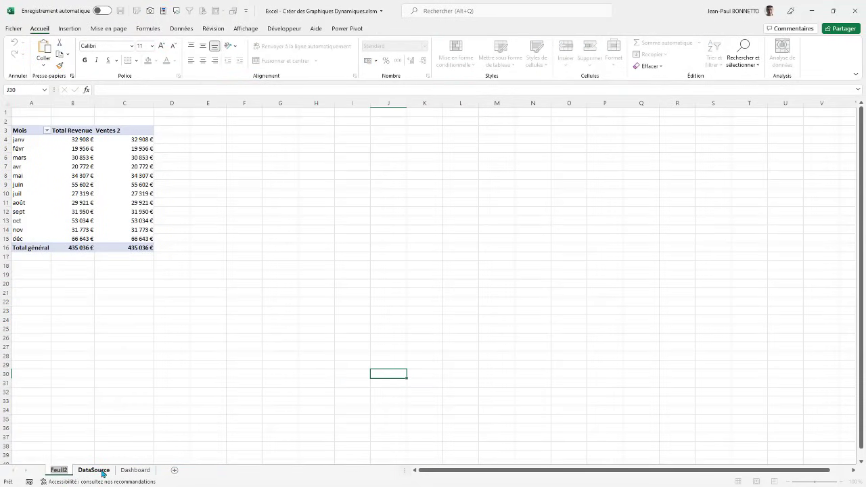
text(TCD)
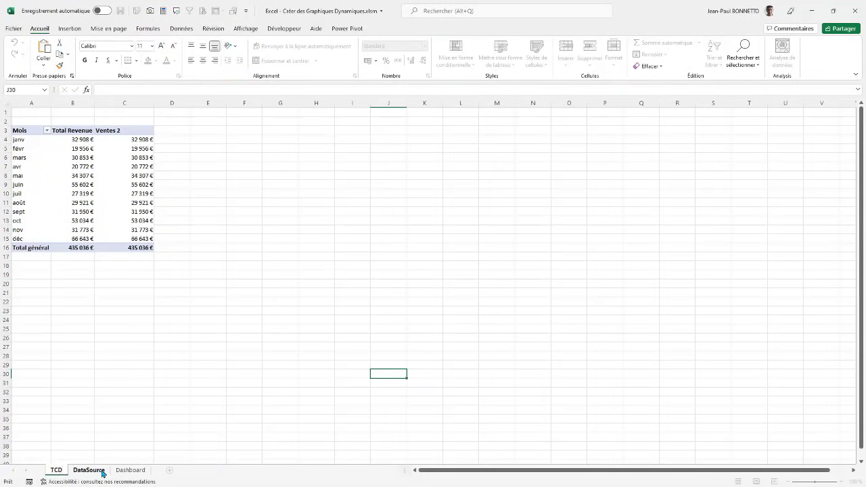
text( Calcul)
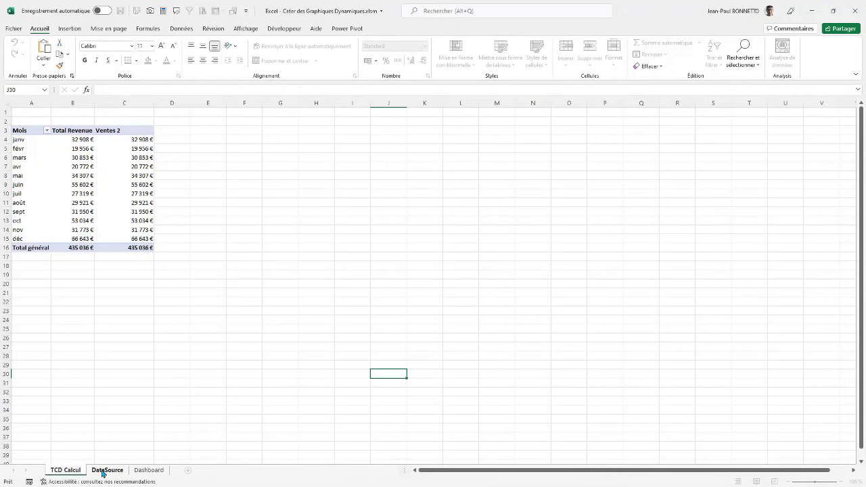
drag(180, 390, 173, 380)
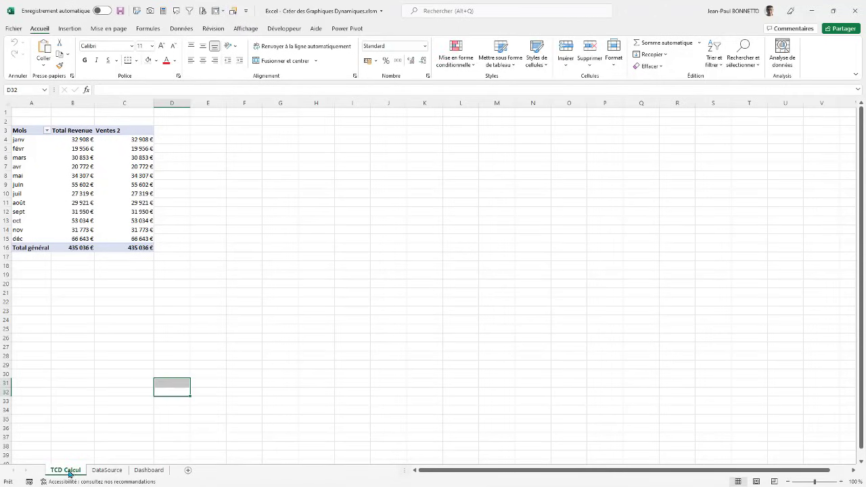
- Move the TCD Calcul sheet between DataSource and Dashboard, and narrow columns B and C around the pivot table
drag(78, 474, 149, 470)
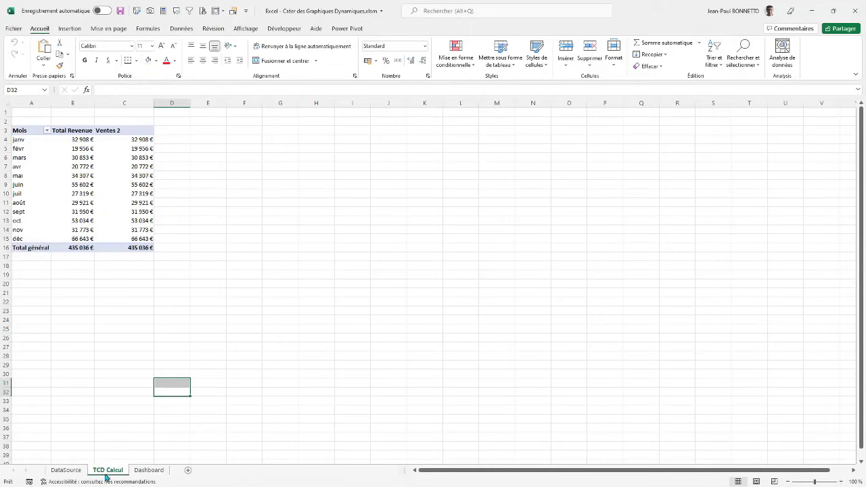
double_click(152, 102)
mouse_move(94, 103)
mouse_down()
mouse_move(86, 107)
mouse_move(123, 107)
mouse_move(91, 107)
mouse_up()
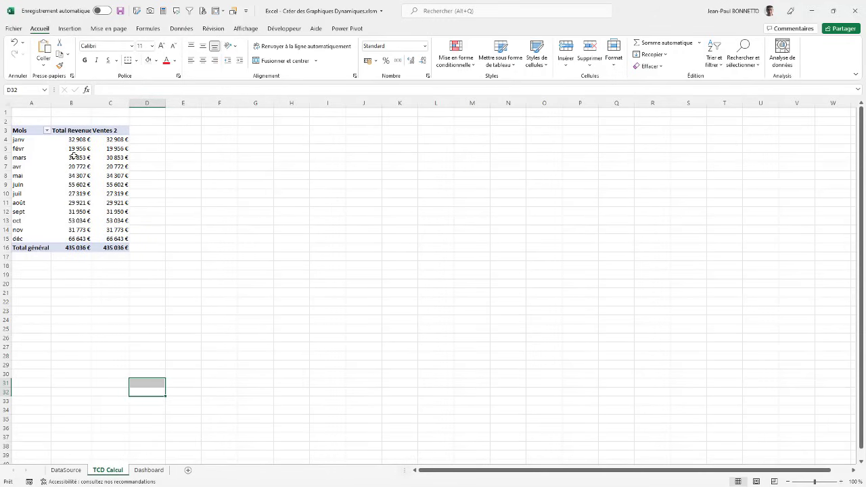
- In the pivot table's options, turn off automatic column width adjustment on update and name the table tcd_Revenue_Mois
right_click(74, 156)
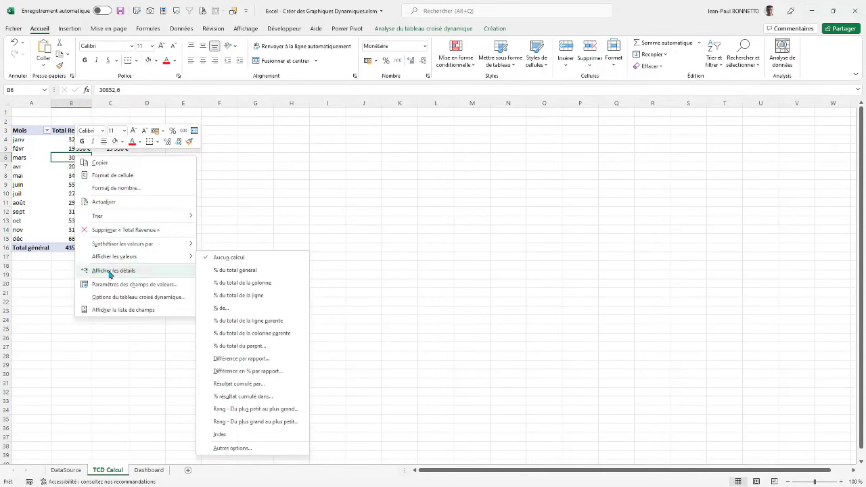
click(115, 297)
drag(151, 190, 323, 118)
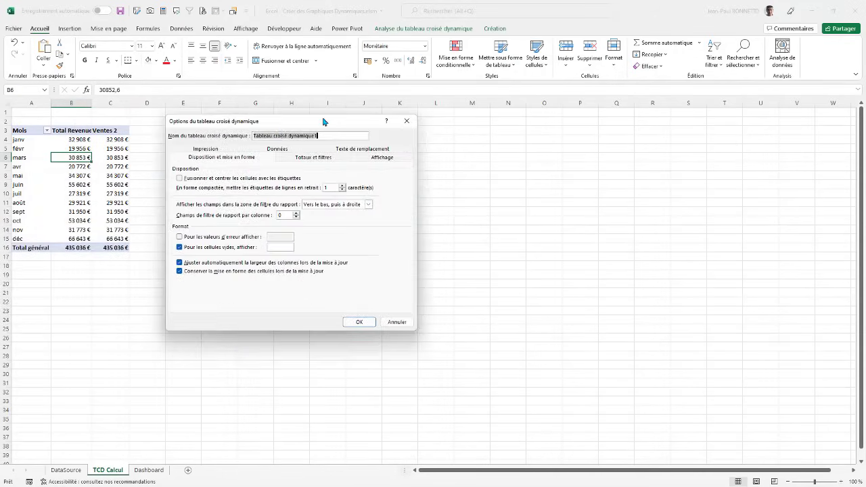
click(180, 262)
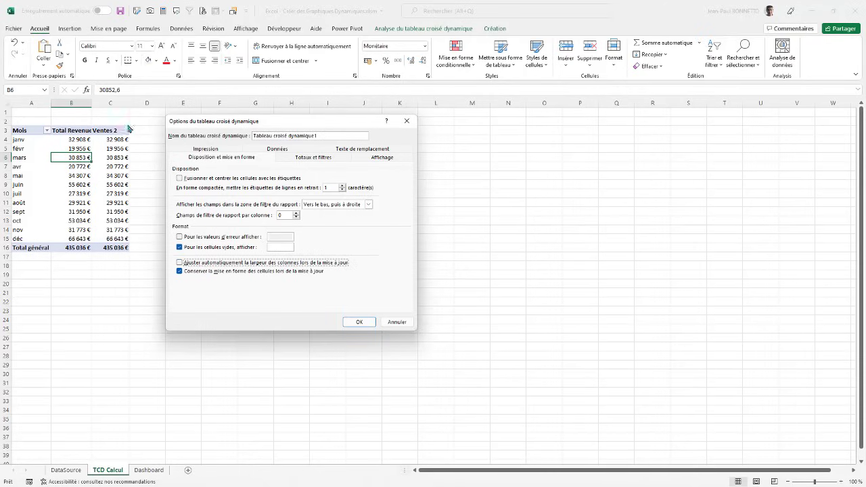
drag(332, 136, 216, 139)
text(T)
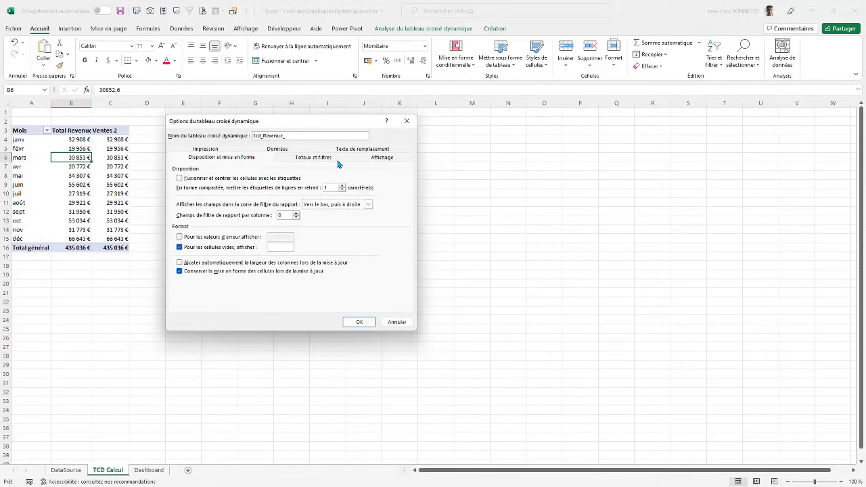
text(s)
- Set the pivot table to refresh its data when the file opens, and apply the options
click(277, 149)
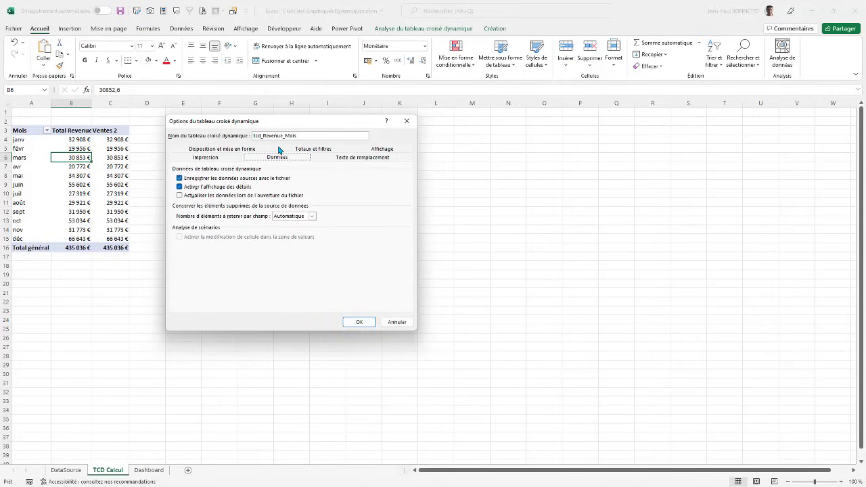
click(180, 195)
click(358, 324)
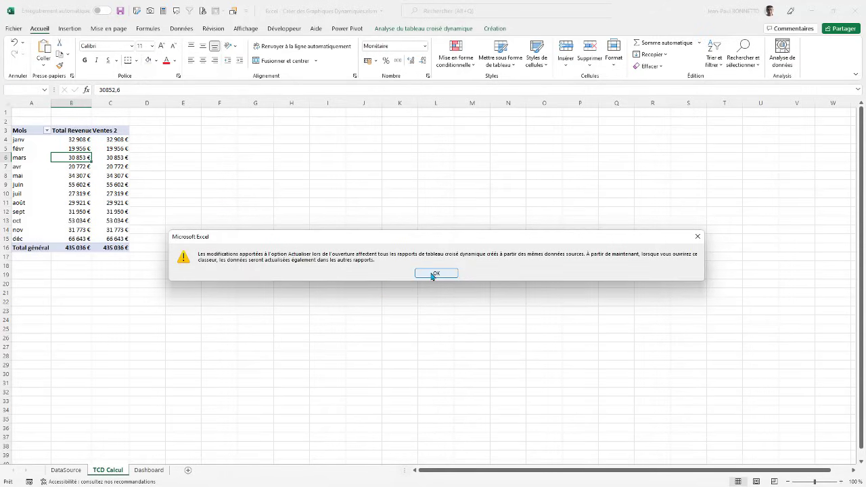
click(436, 273)
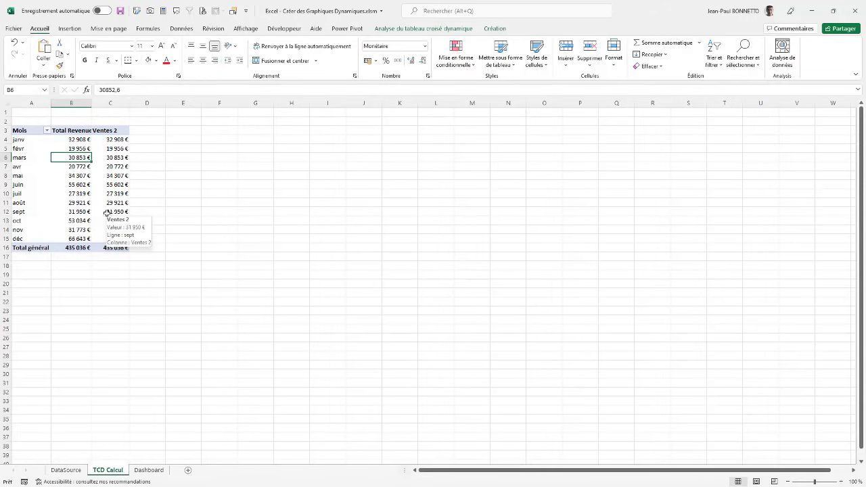
- Copy the entire monthly revenue pivot table and paste it at cell E3
click(24, 131)
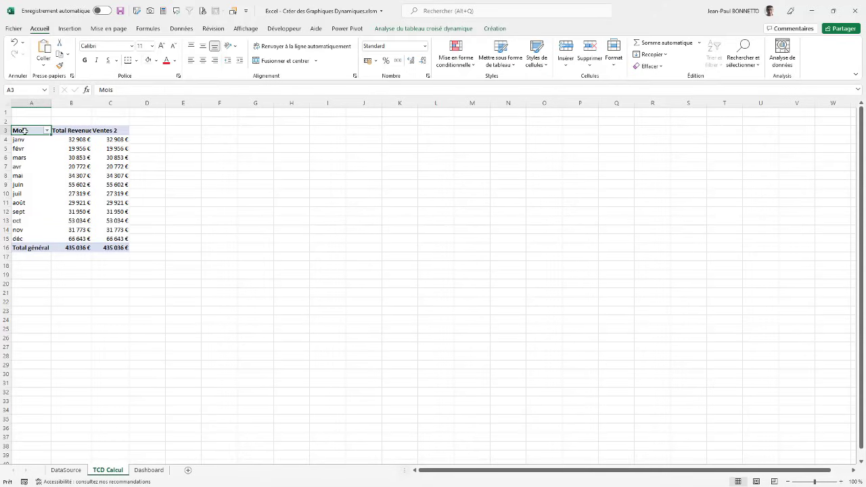
key(ctrl+a)
key(ctrl+c)
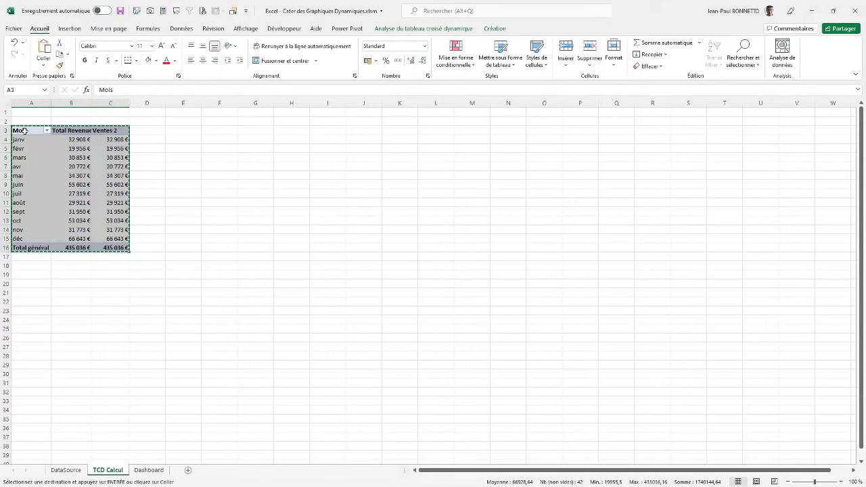
click(189, 132)
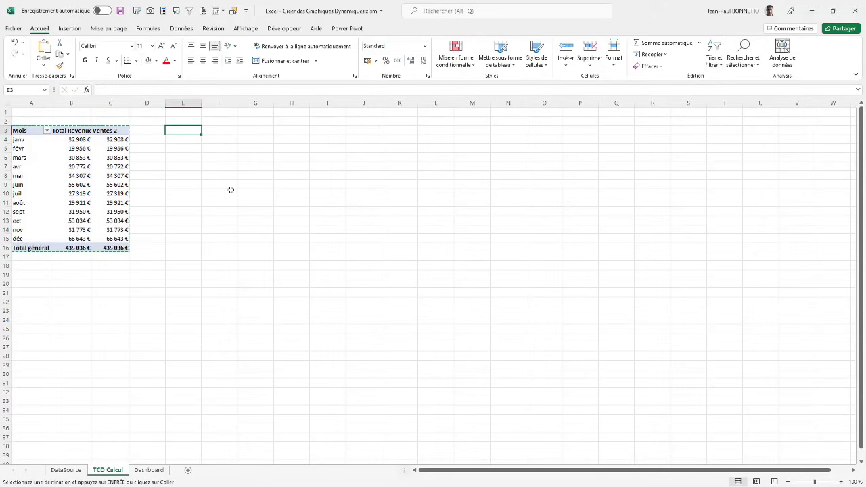
key(ctrl+v)
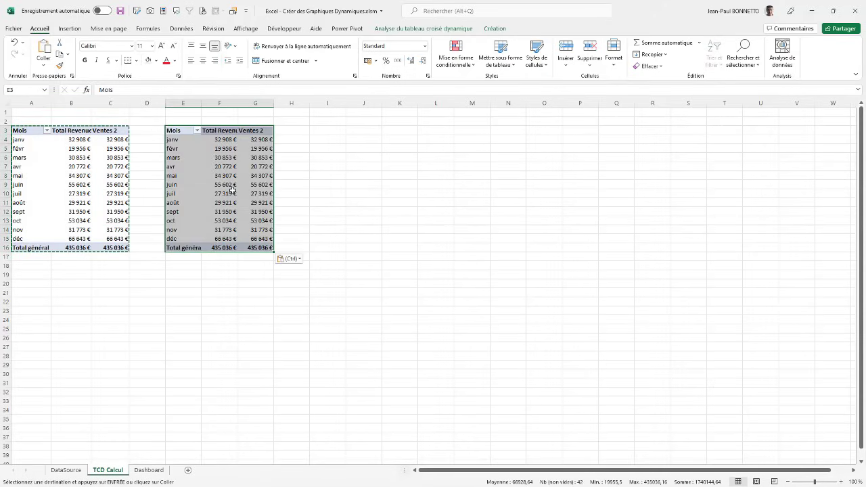
- Remove the Date Cdme row field and the Ventes 2 value from the copied pivot table, keeping only Total Revenue
click(414, 29)
click(791, 43)
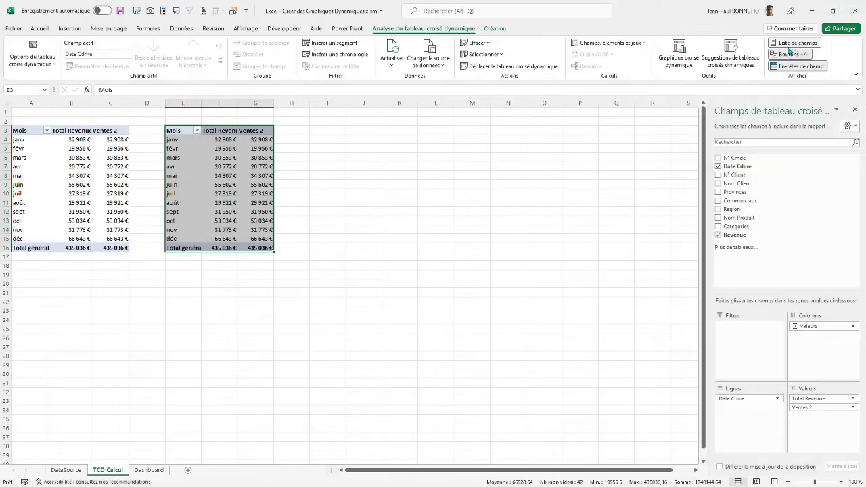
drag(751, 399, 642, 384)
drag(823, 407, 615, 397)
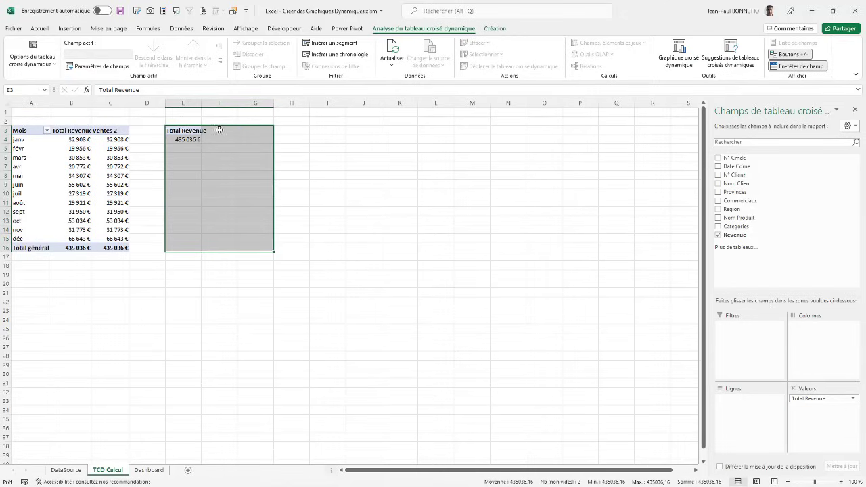
- Add Revenue as a second value field in the copied pivot table and summarise it by average (Moyenne)
drag(737, 235, 824, 408)
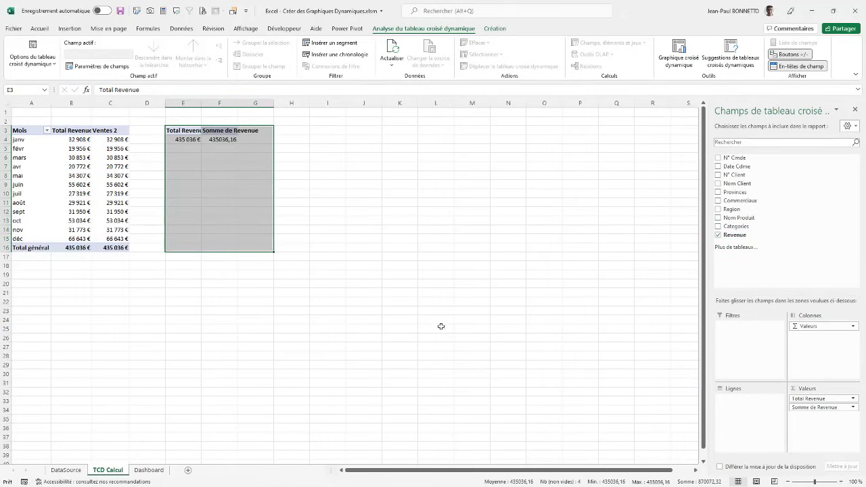
click(224, 139)
right_click(221, 139)
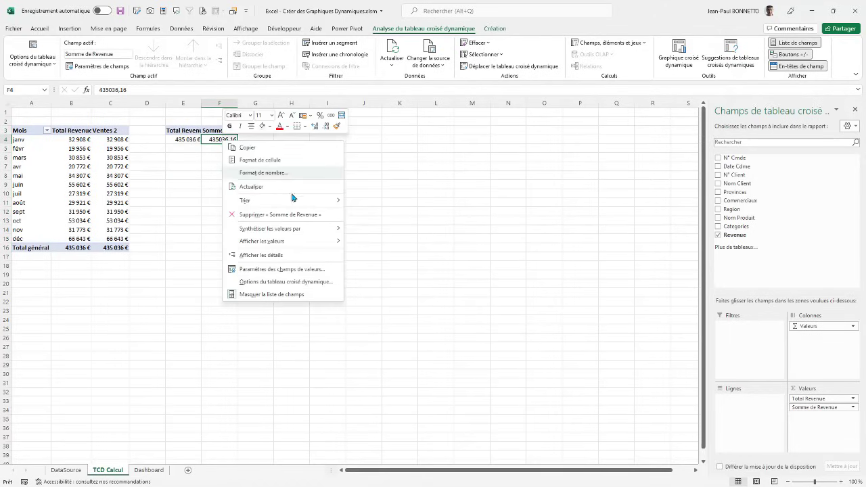
mouse_move(264, 231)
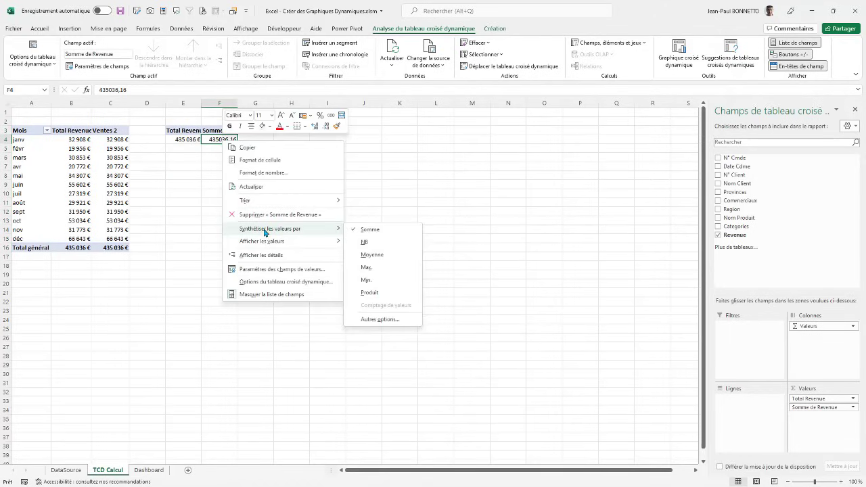
click(375, 253)
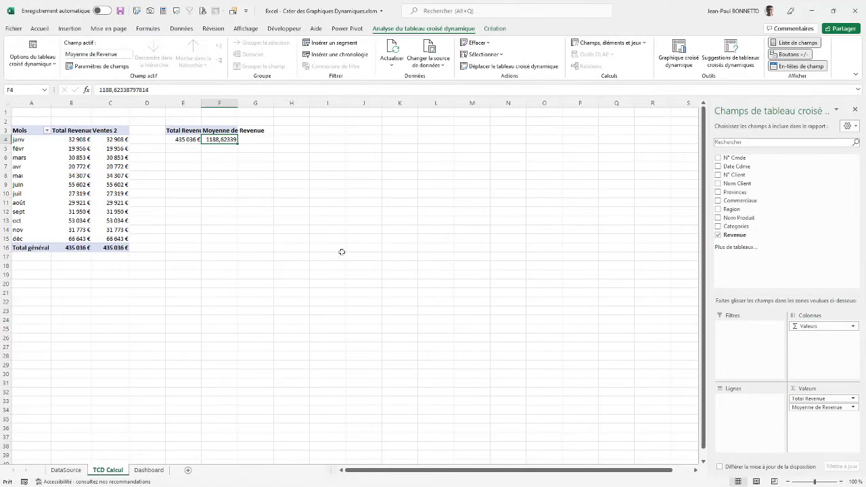
- Rename the average revenue header in F3 to Moyenne and widen column E to fit the Total Revenue heading
click(222, 130)
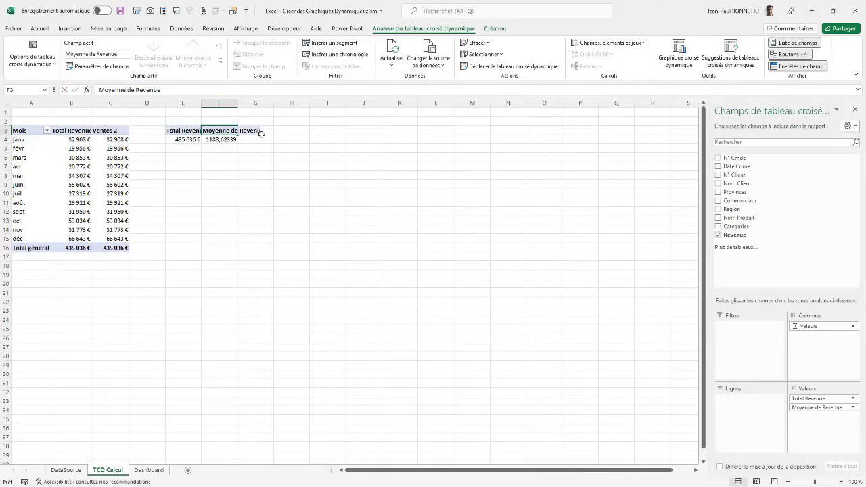
text(Moyenne)
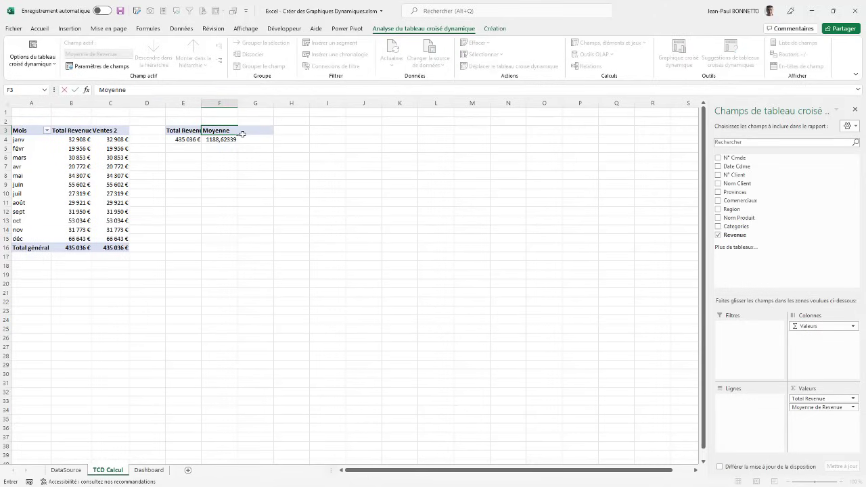
click(183, 131)
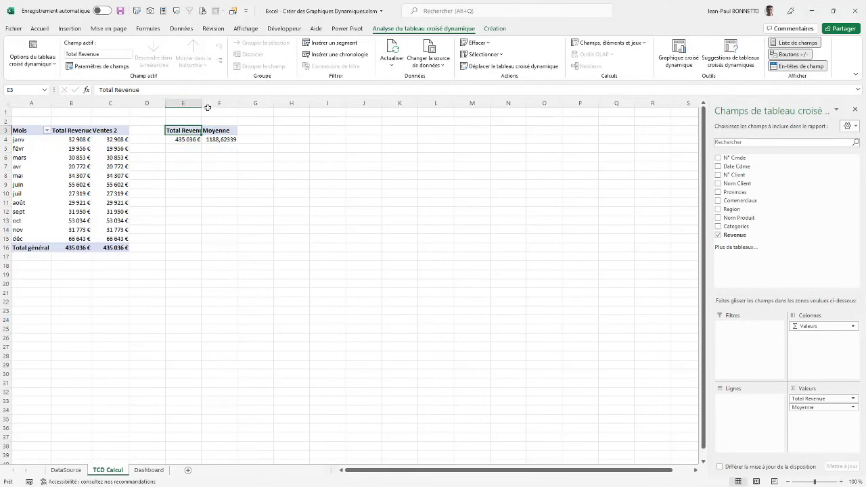
drag(201, 103, 217, 104)
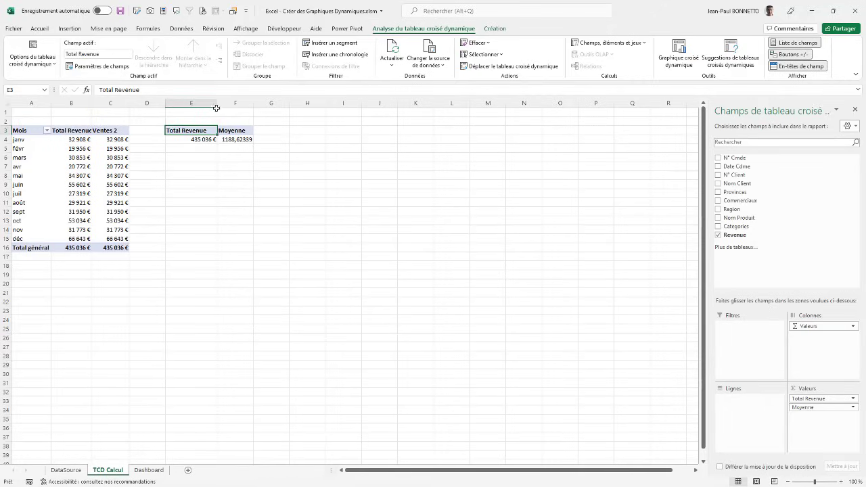
- Format the pivot table's Moyenne value as Monétaire in € with 0 decimals and widen column F
click(231, 140)
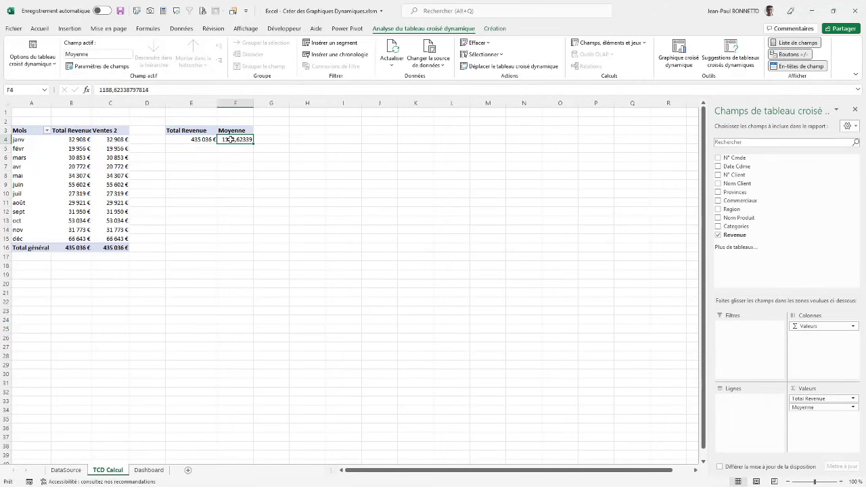
right_click(231, 139)
click(281, 170)
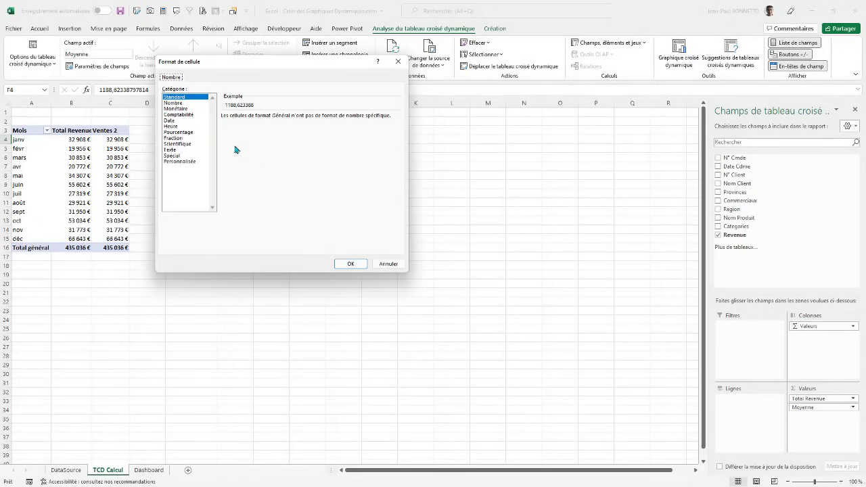
click(174, 103)
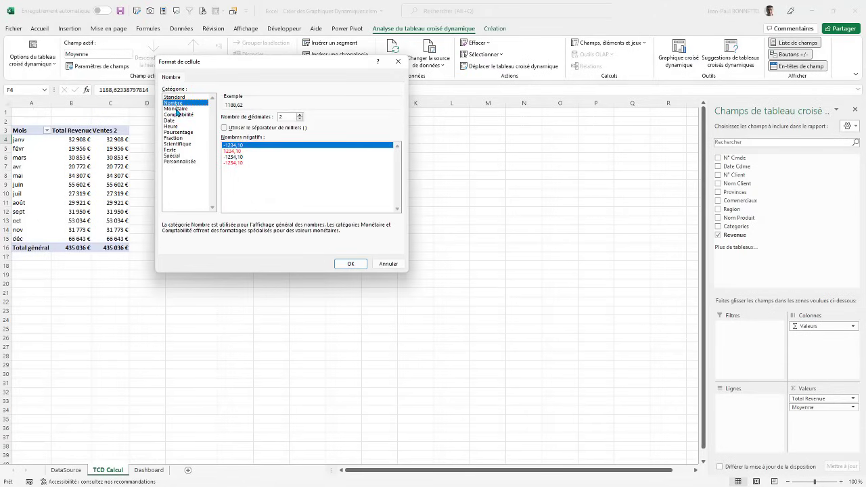
click(176, 108)
click(299, 120)
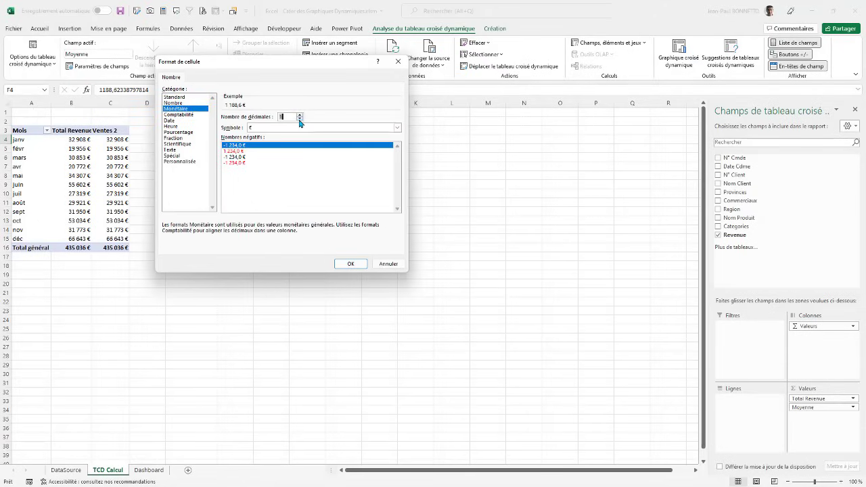
click(299, 119)
click(351, 264)
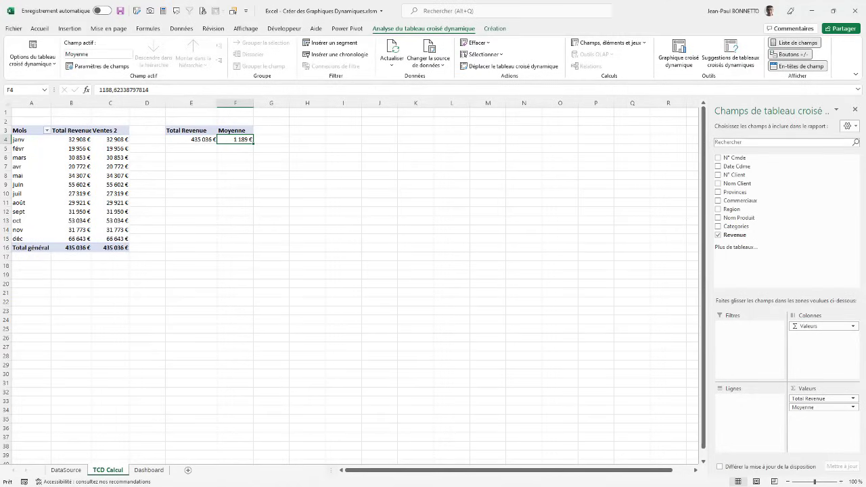
drag(218, 107, 260, 103)
- Name the total and average revenue pivot table tcd_Total_Revenue_Moyenne in its options
right_click(200, 139)
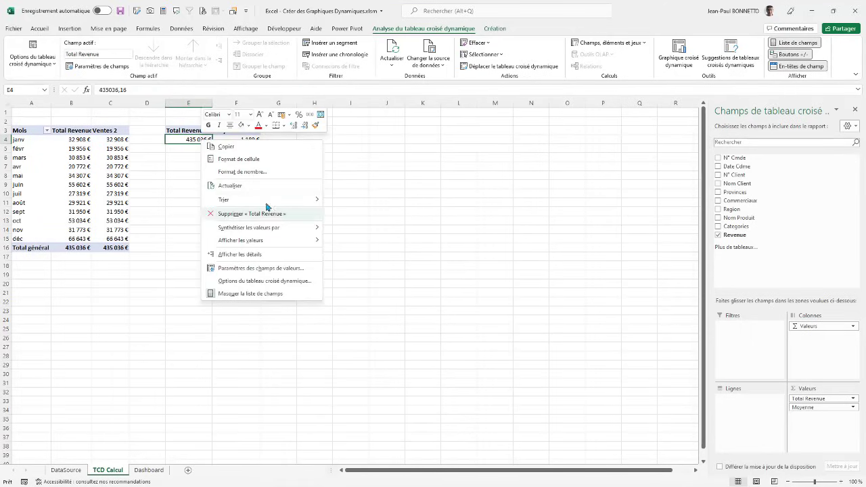
click(249, 281)
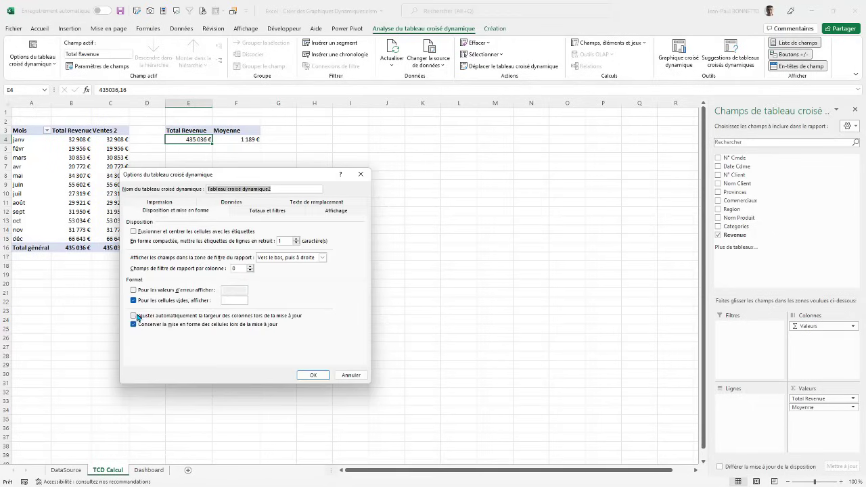
click(235, 203)
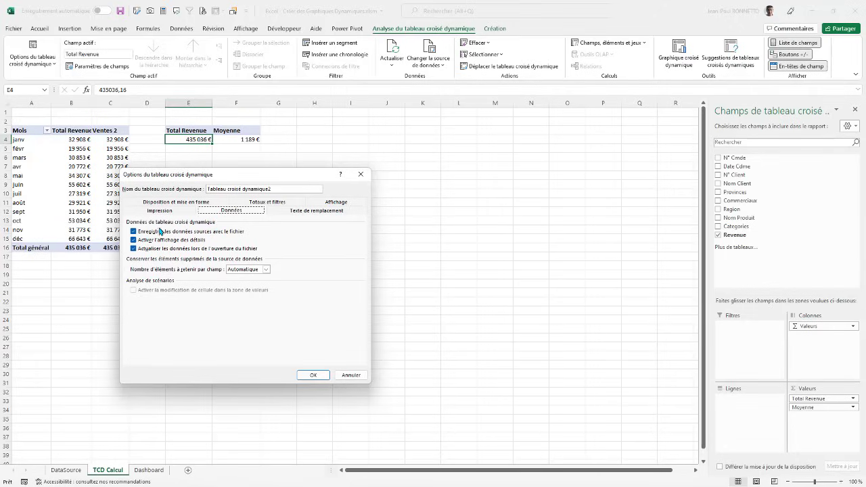
drag(277, 189, 174, 189)
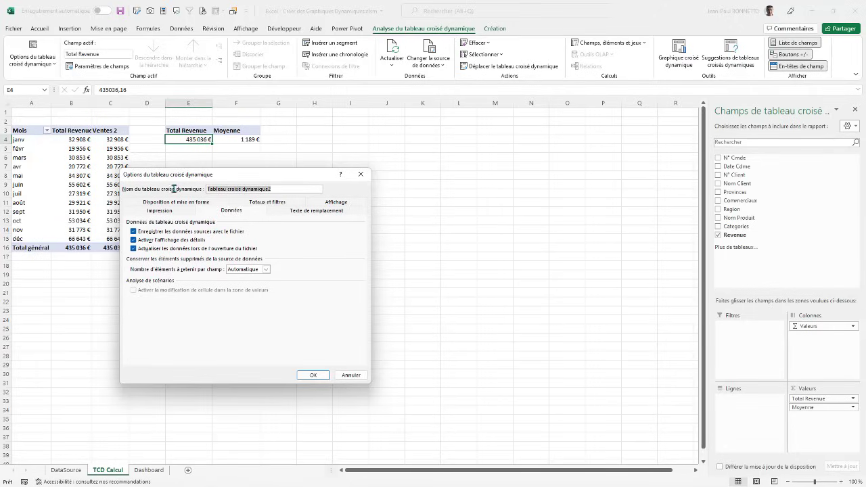
text(tcd_Total_Revenue_Moyenne)
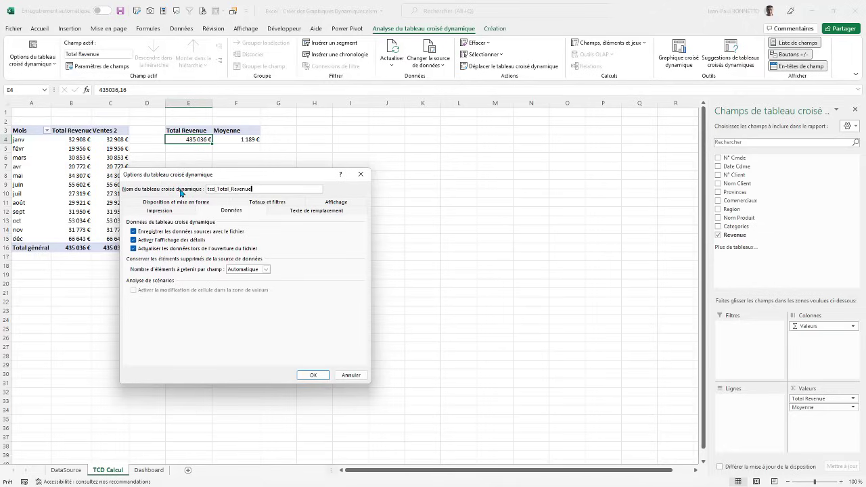
click(313, 375)
click(203, 166)
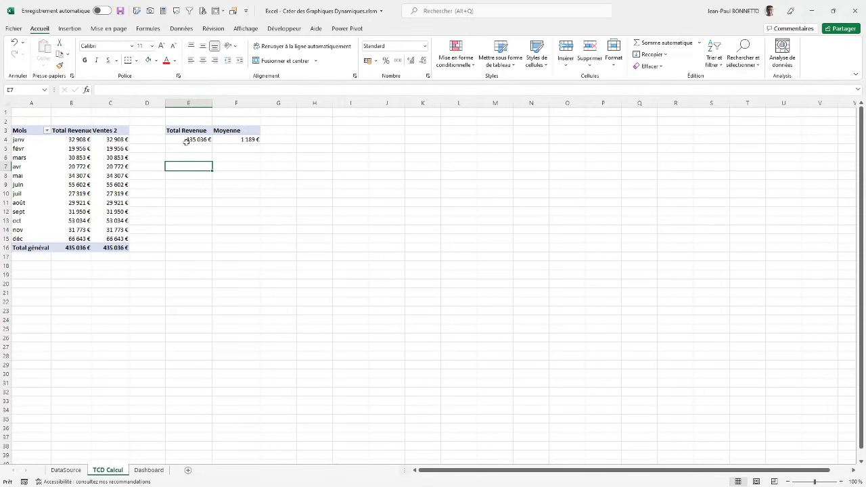
click(149, 471)
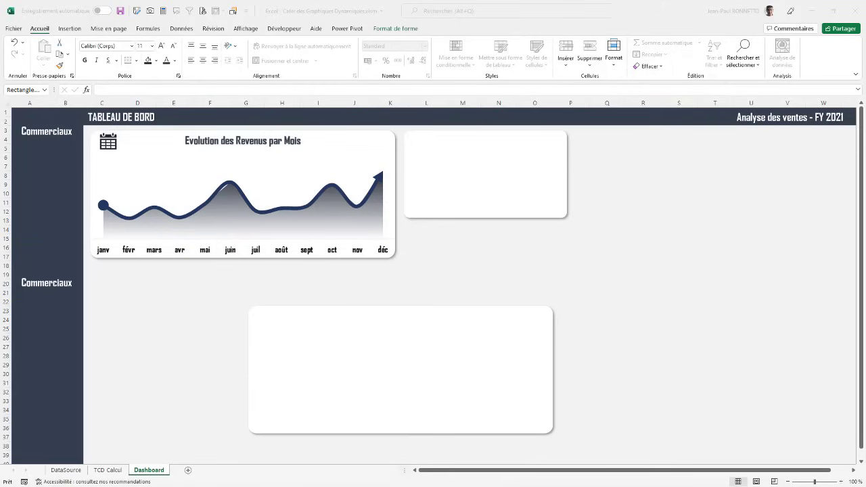
click(462, 249)
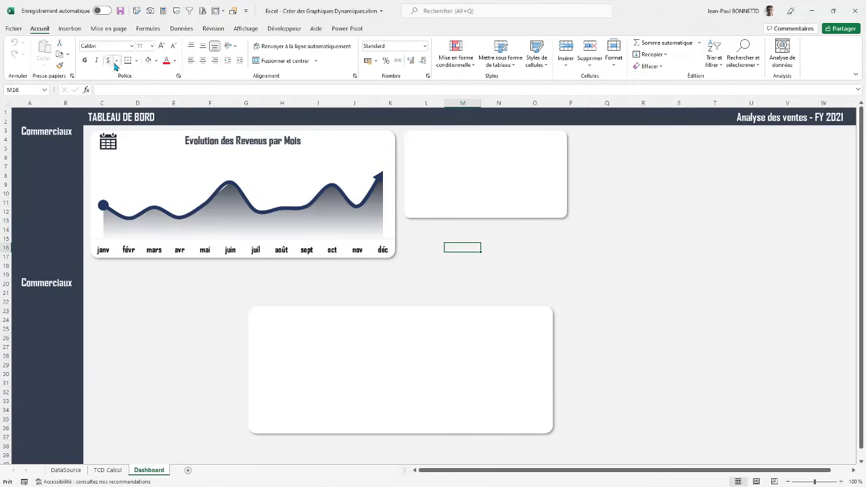
click(58, 134)
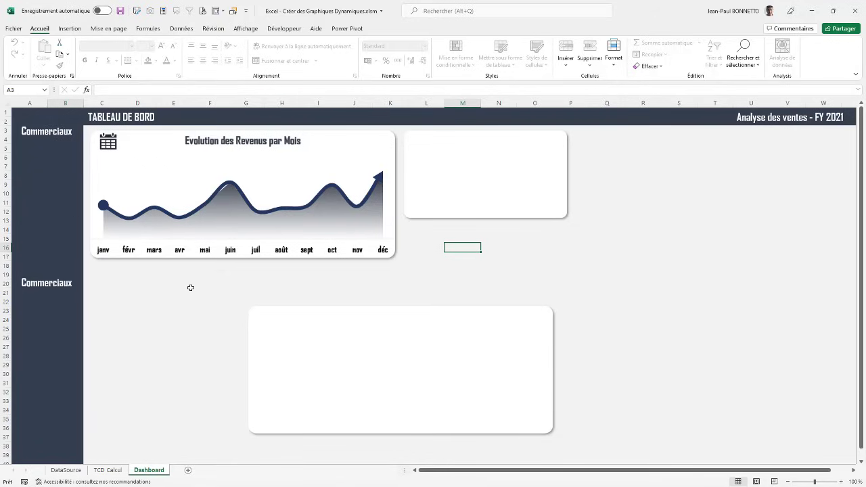
click(108, 470)
click(271, 201)
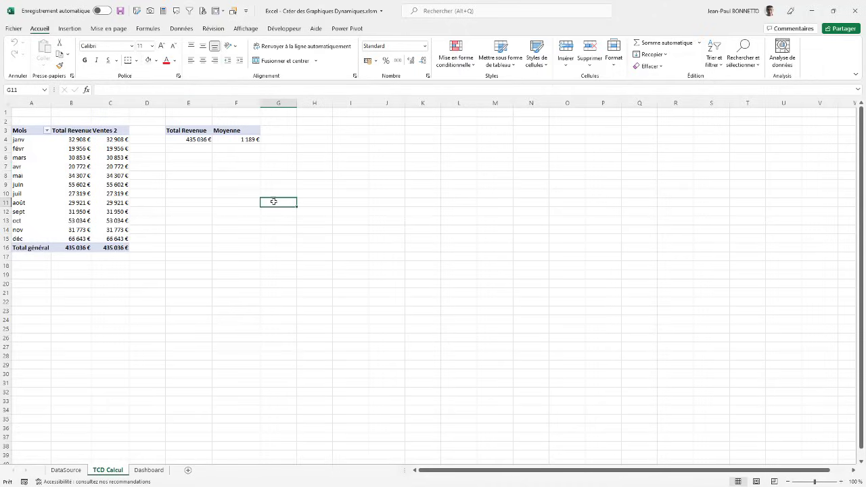
- Copy the upper Commerciaux label onto the small empty card of the Dashboard sheet, darken its font colour and change its text to Revenue
click(149, 469)
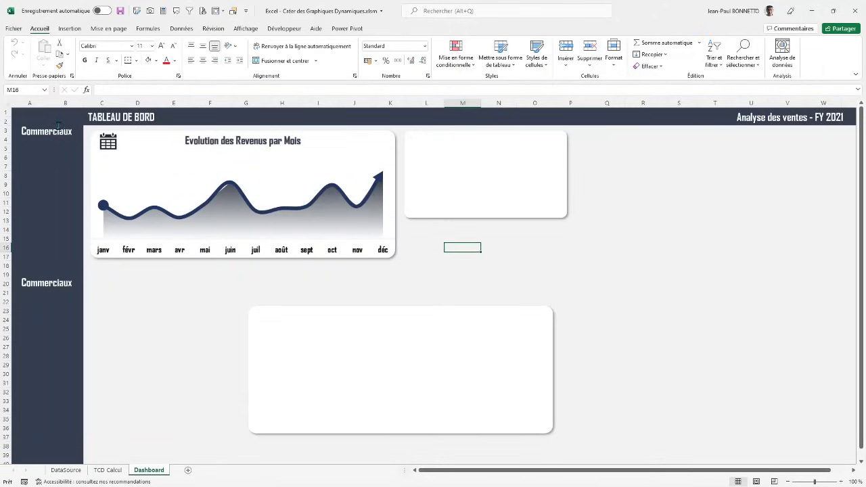
click(59, 129)
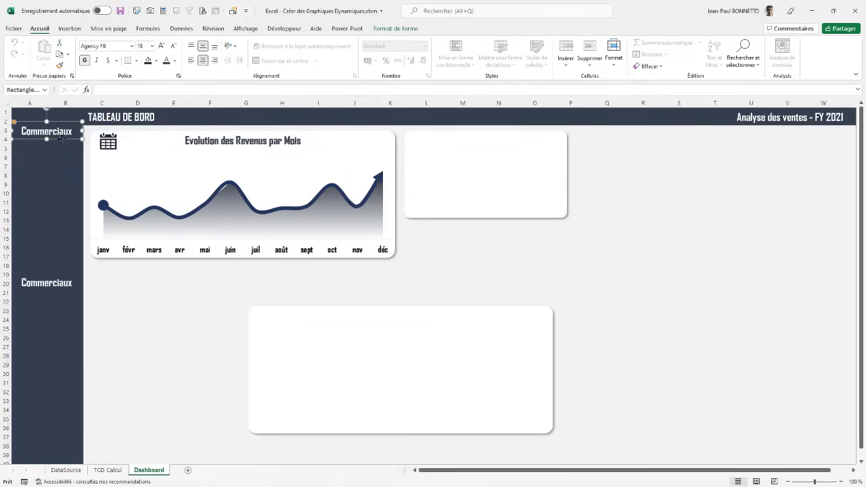
drag(61, 139, 494, 149)
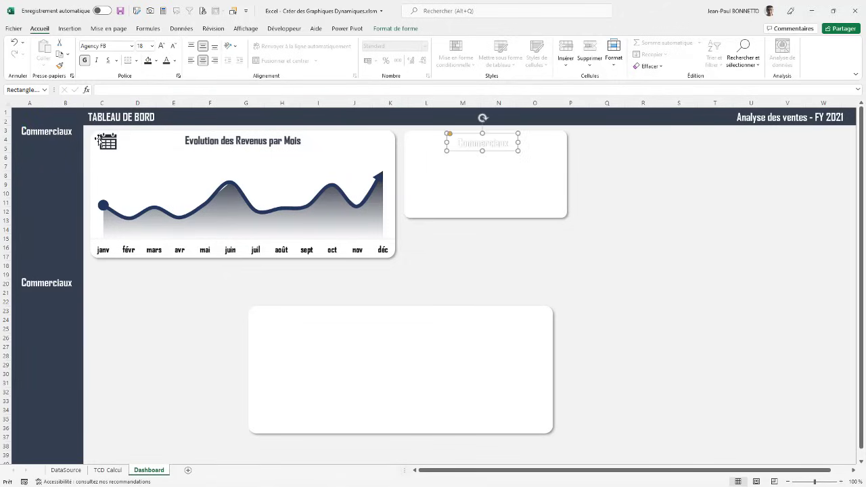
click(166, 61)
drag(459, 142, 535, 143)
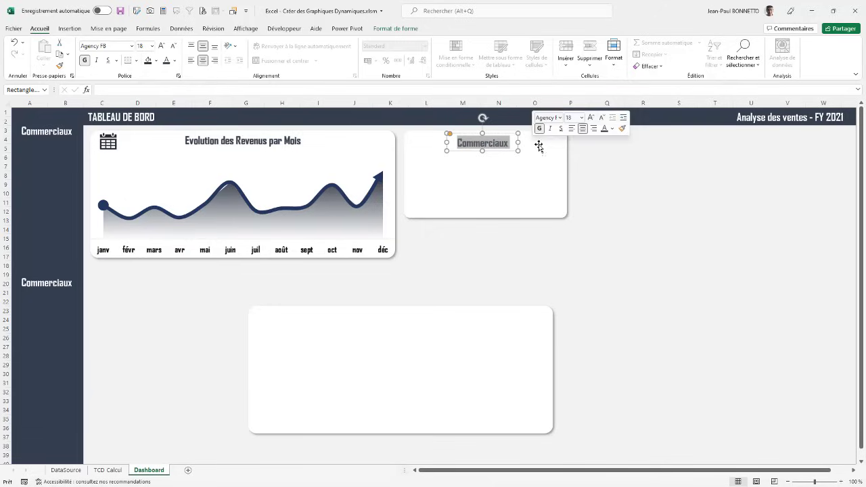
text(Revenue)
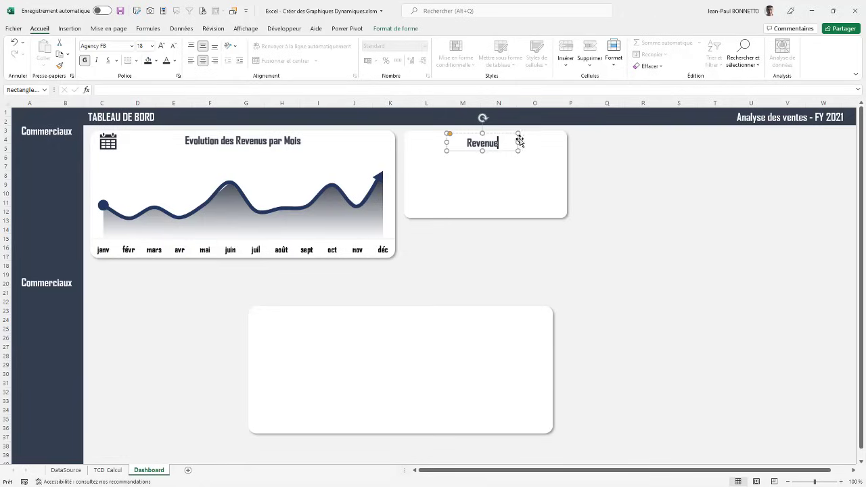
- Copy the Revenue label lower down in the same card and change the copy's text to Moyenne
click(492, 152)
click(492, 143)
drag(493, 150, 510, 187)
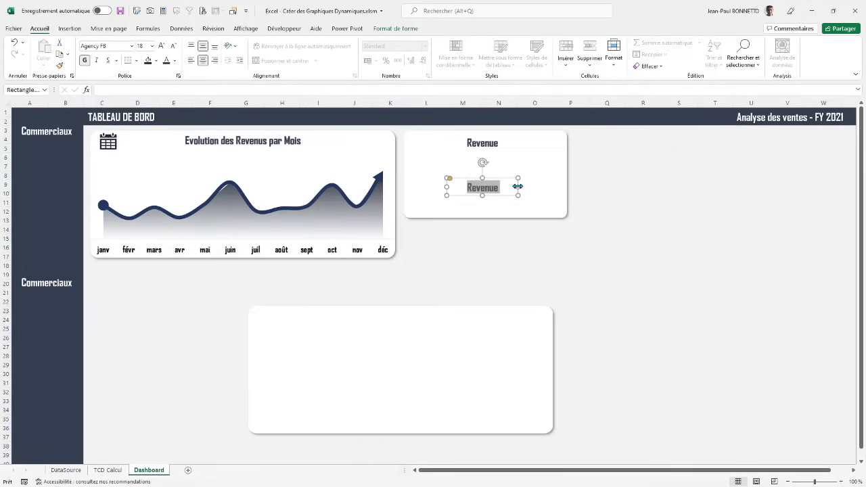
text(Moyenne)
- Try to place a widened, emptied copy of the Revenue label between the Revenue and Moyenne headings
click(484, 142)
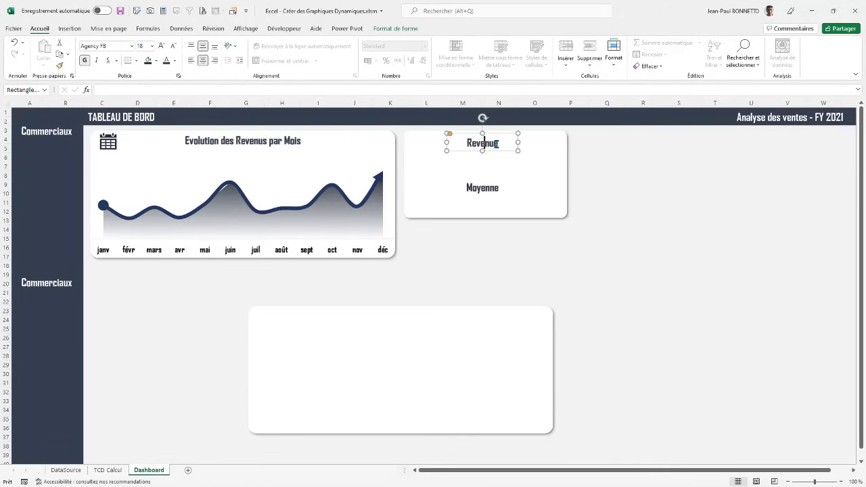
click(496, 151)
drag(496, 150, 541, 165)
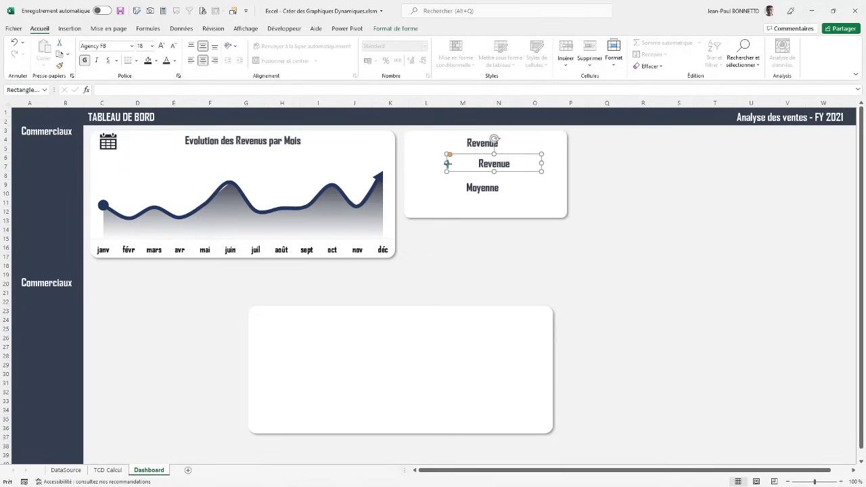
drag(446, 163, 417, 163)
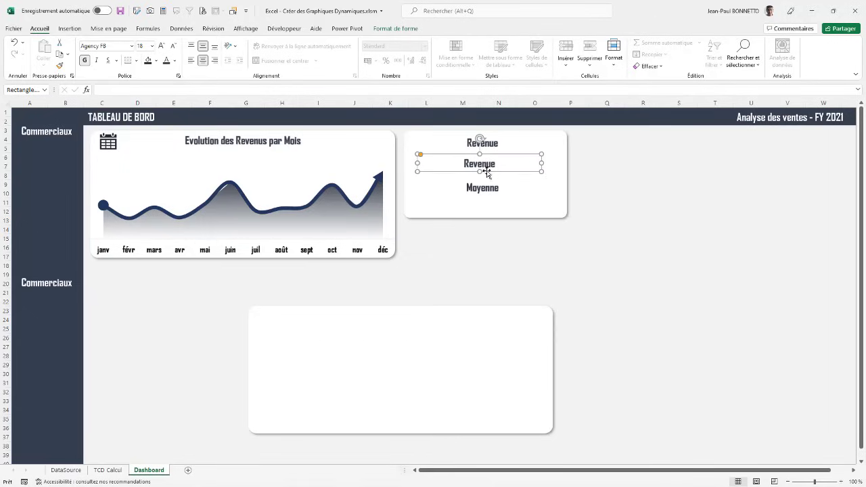
drag(540, 162, 545, 163)
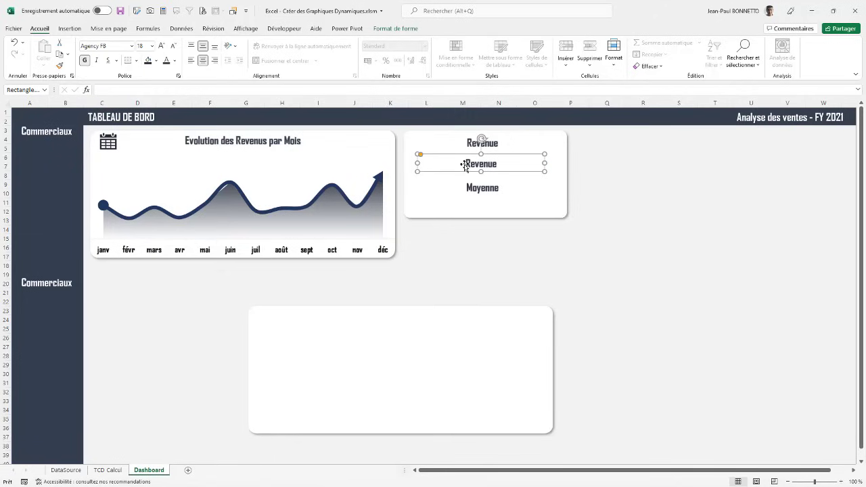
drag(468, 164, 560, 166)
key(BackSpace)
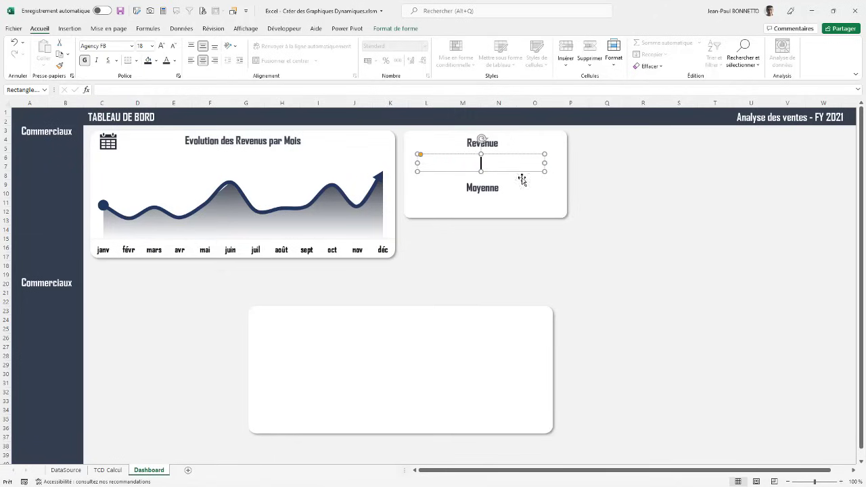
click(452, 158)
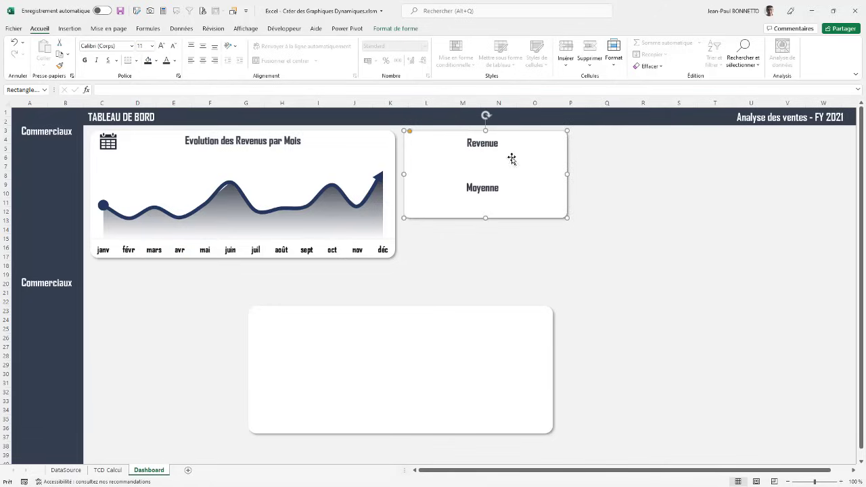
click(486, 142)
click(494, 170)
- Duplicate the Revenue label, place the copy just beneath it, stretch it across nearly the full card width and clear its text
click(483, 144)
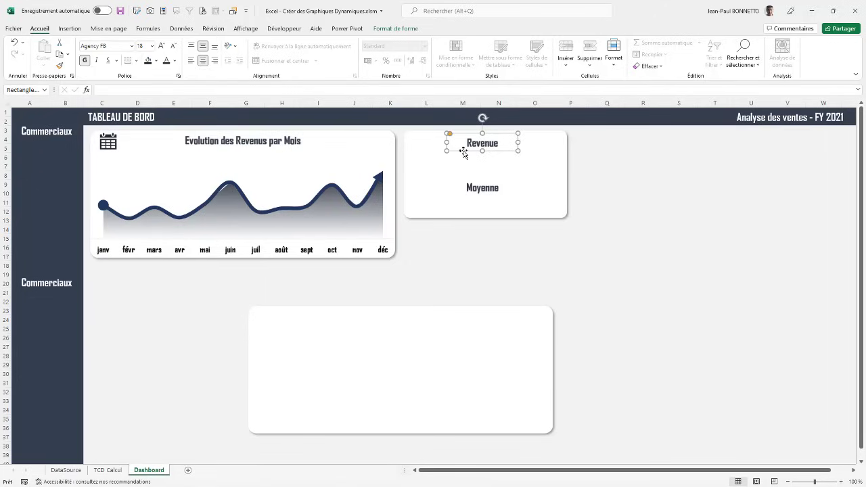
key(ctrl+d)
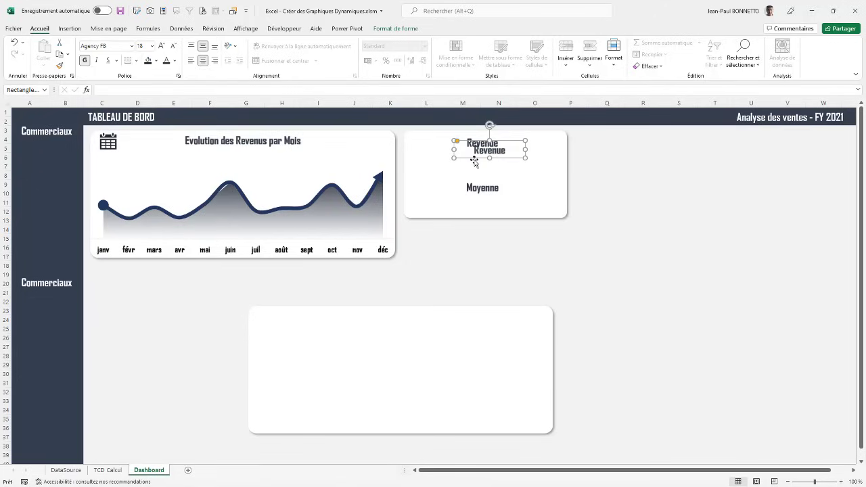
click(471, 166)
click(487, 156)
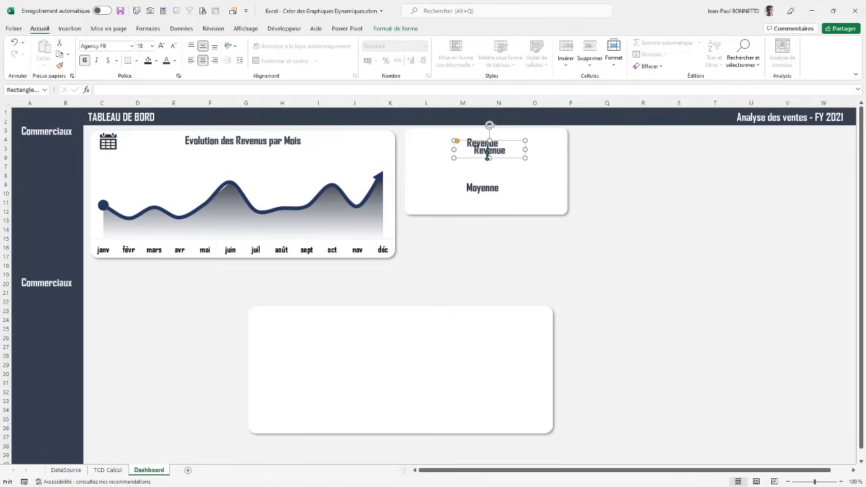
drag(477, 157, 414, 161)
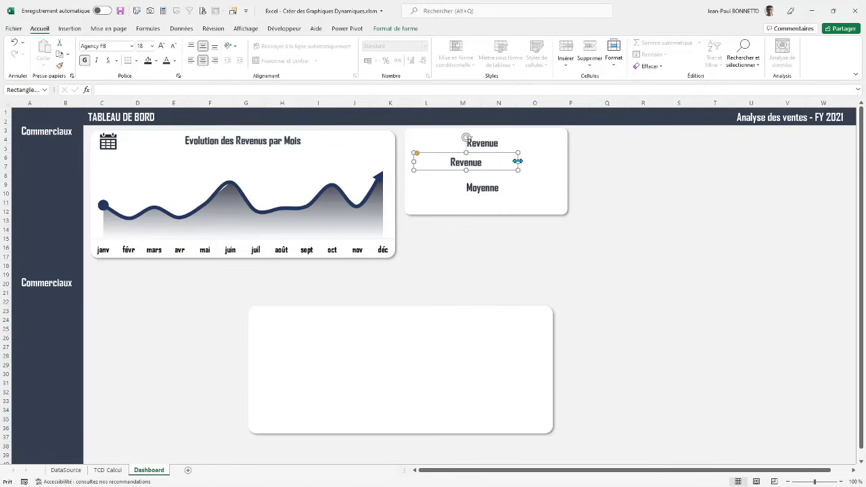
drag(518, 161, 562, 161)
drag(474, 162, 533, 165)
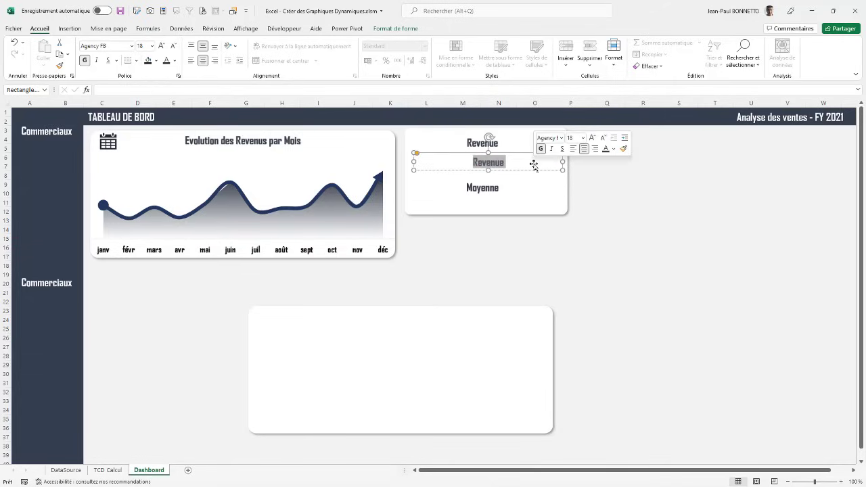
key(BackSpace)
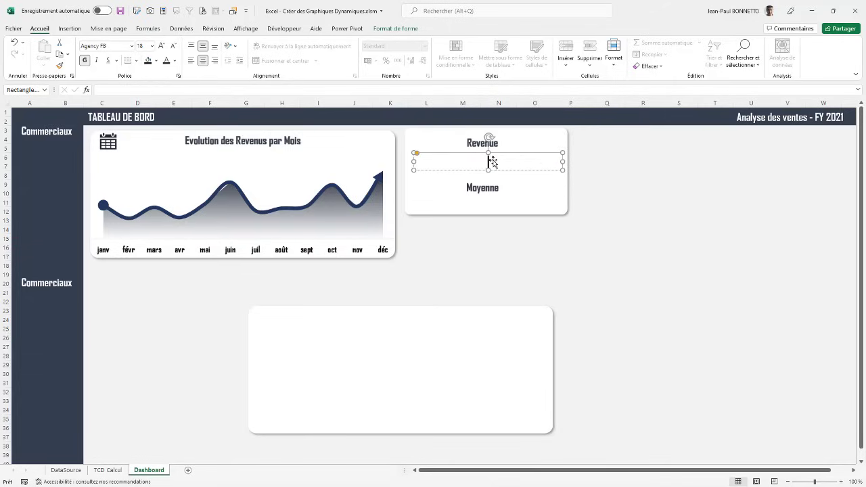
- Link the empty label beneath Revenue to the Total Revenue value in cell E4 of the TCD Calcul sheet and widen it slightly
click(450, 152)
click(124, 89)
text(=)
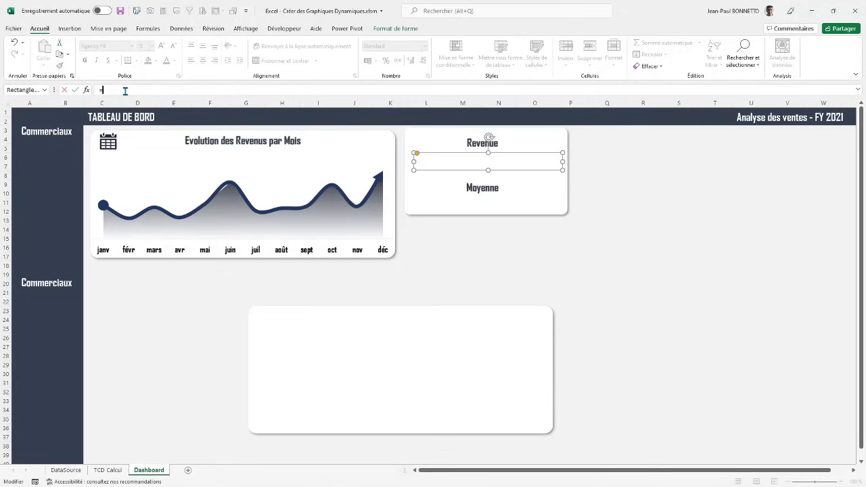
click(108, 470)
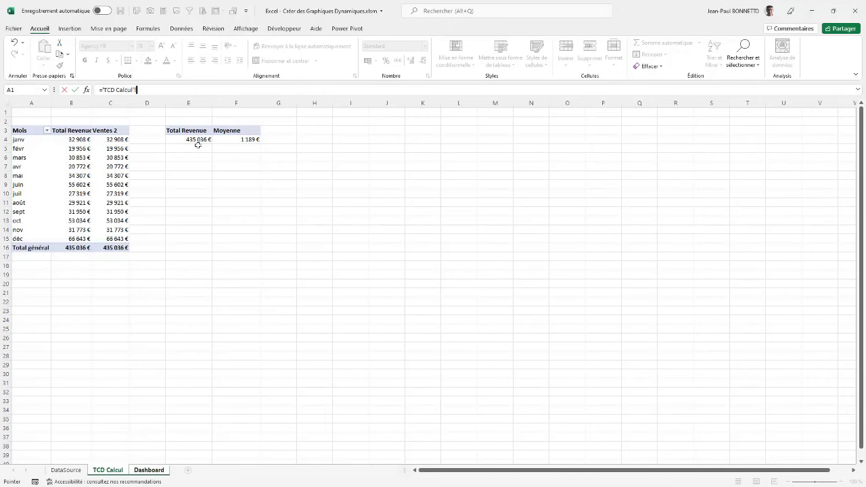
click(201, 139)
key(Return)
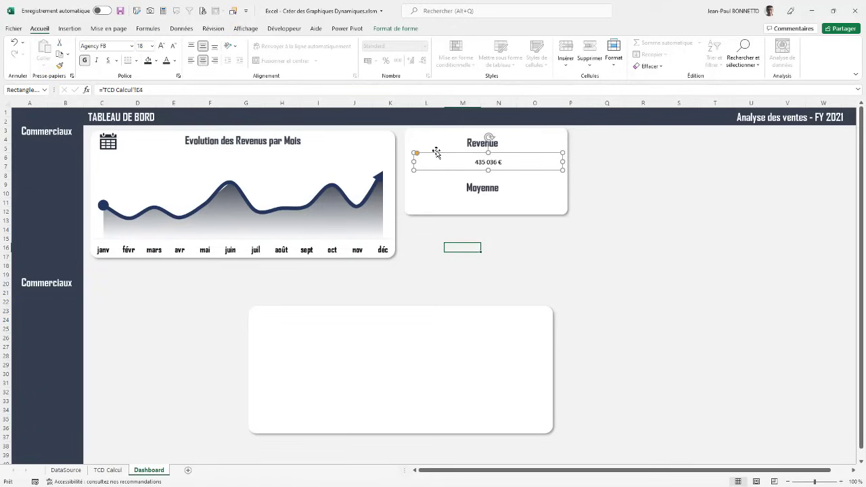
drag(413, 162, 410, 162)
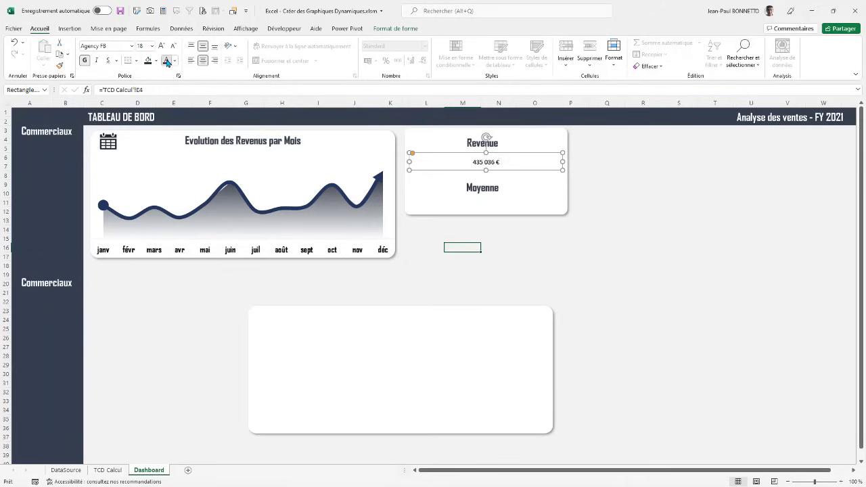
- Format the linked revenue value in bold Agency FB and enlarge it to size 32
key(ctrl+g)
click(132, 46)
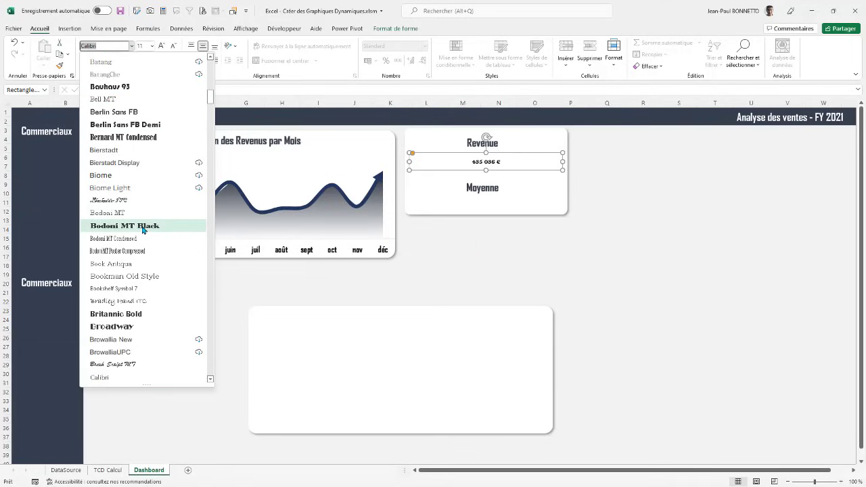
scroll(141, 224, up, 10)
click(113, 111)
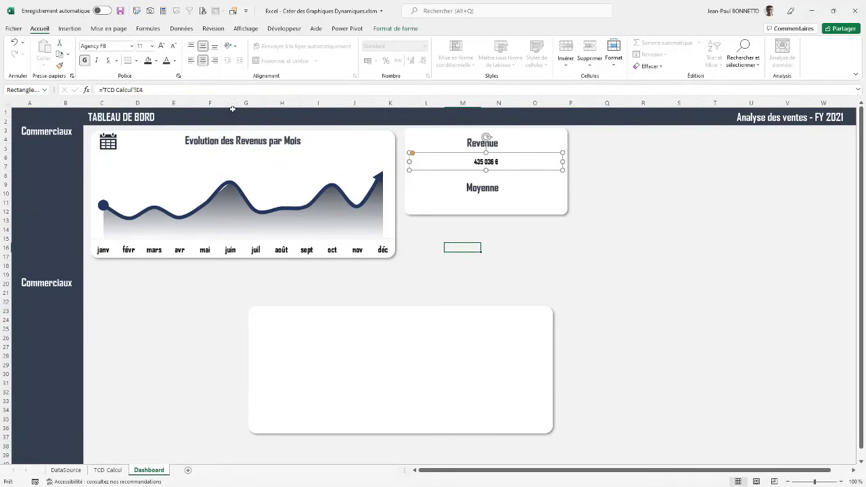
click(162, 46)
click(162, 46)
click(161, 46)
click(162, 46)
click(162, 46)
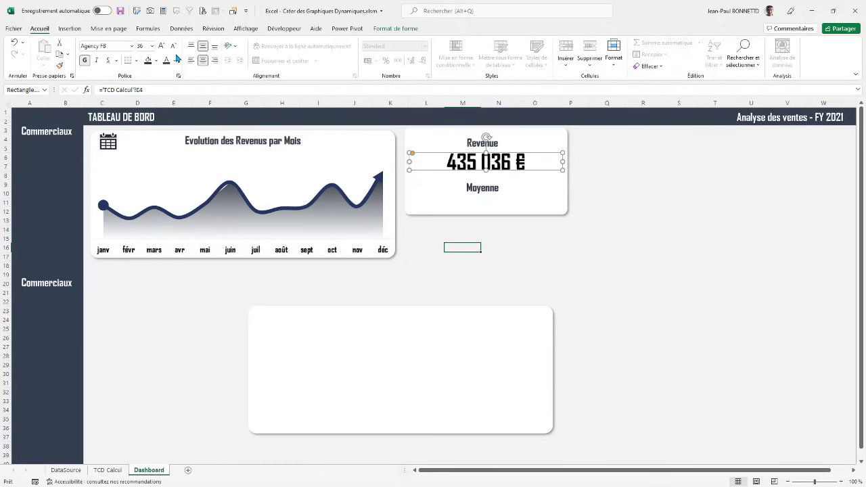
- Colour the revenue value with the darkest theme blue and make its text box slightly taller
click(176, 62)
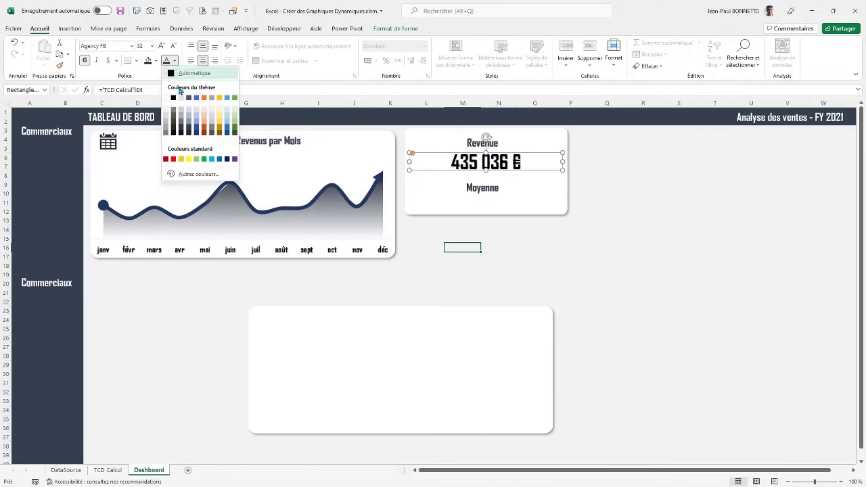
click(199, 136)
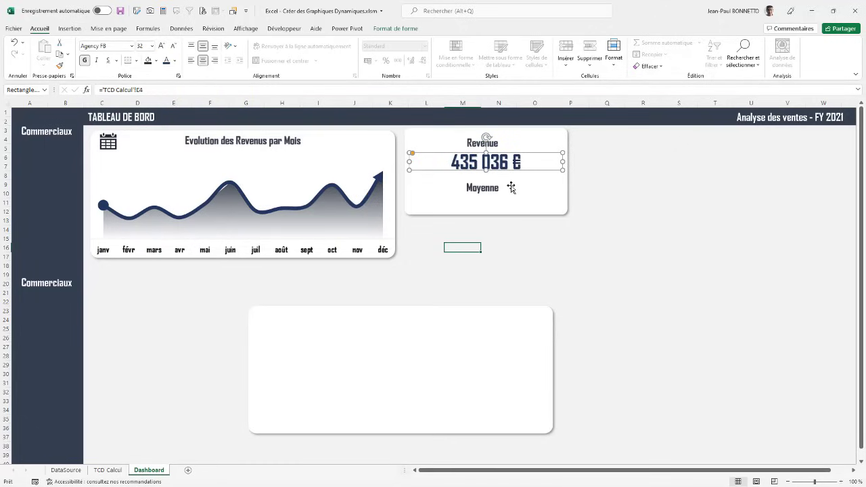
drag(487, 171, 487, 174)
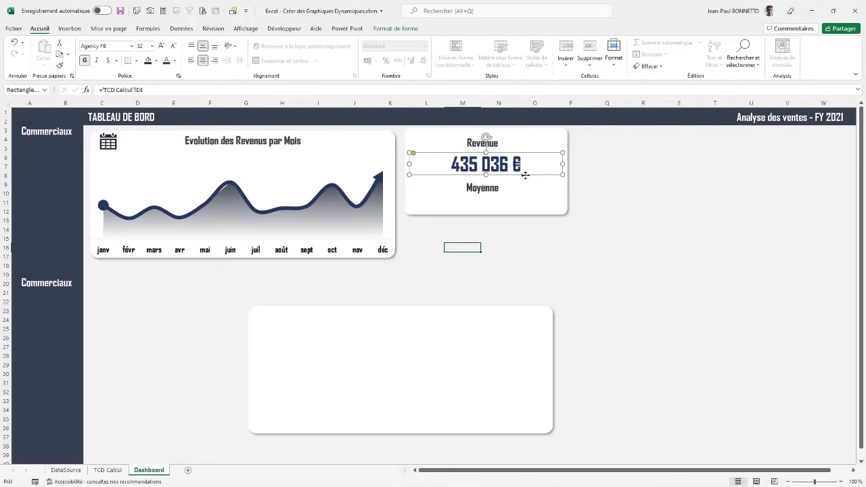
- Duplicate the formatted revenue value and place the copy directly beneath the Moyenne heading
drag(525, 175, 530, 221)
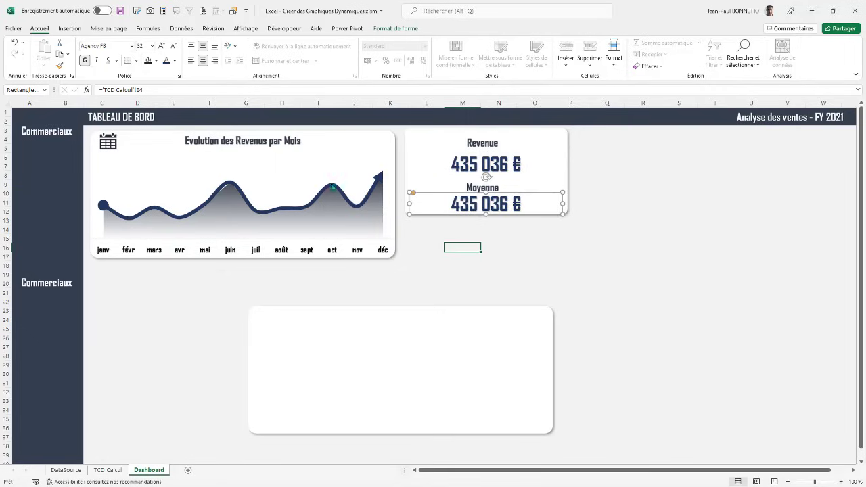
- Reduce the value under Moyenne to 24 pt and link its box to cell F4 of the TCD Calcul sheet
click(174, 46)
click(174, 46)
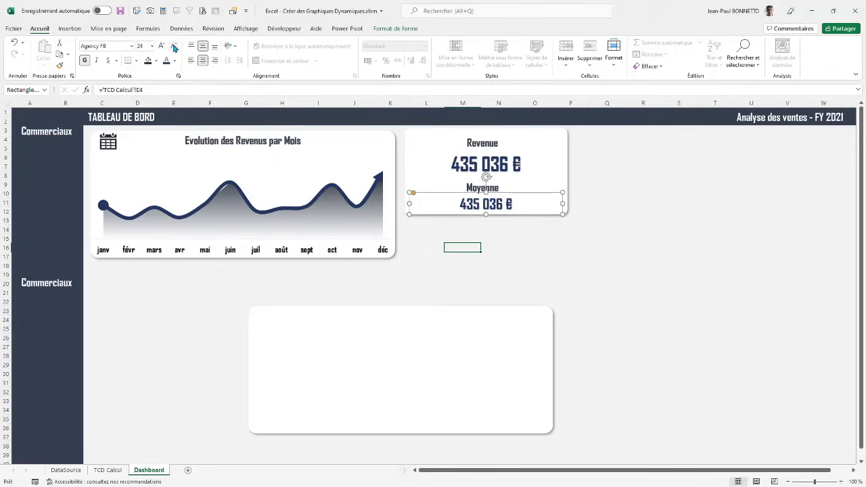
drag(170, 91, 76, 91)
text(=)
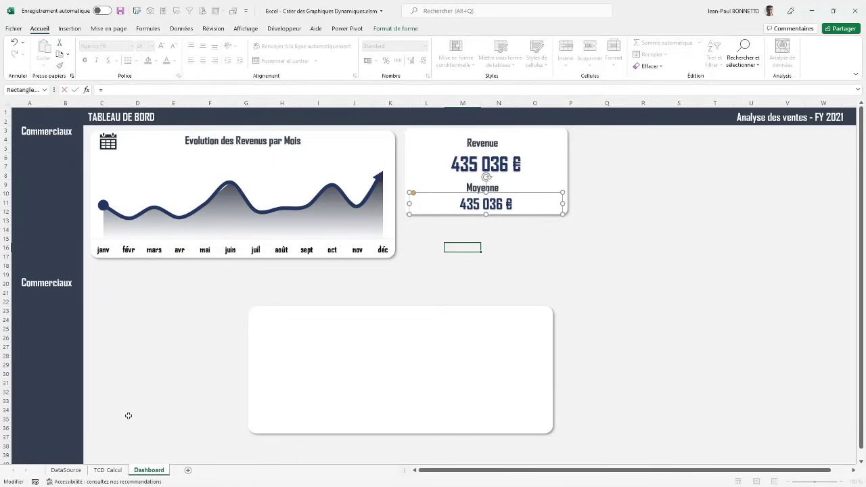
click(108, 470)
click(256, 139)
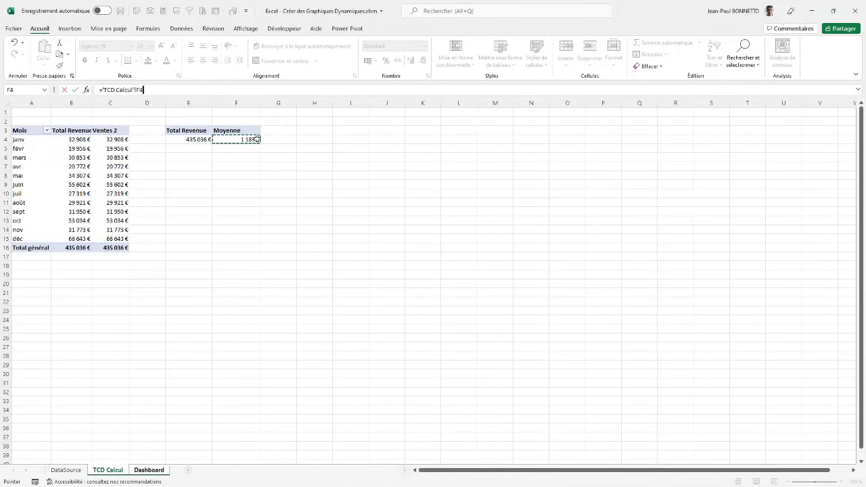
key(Return)
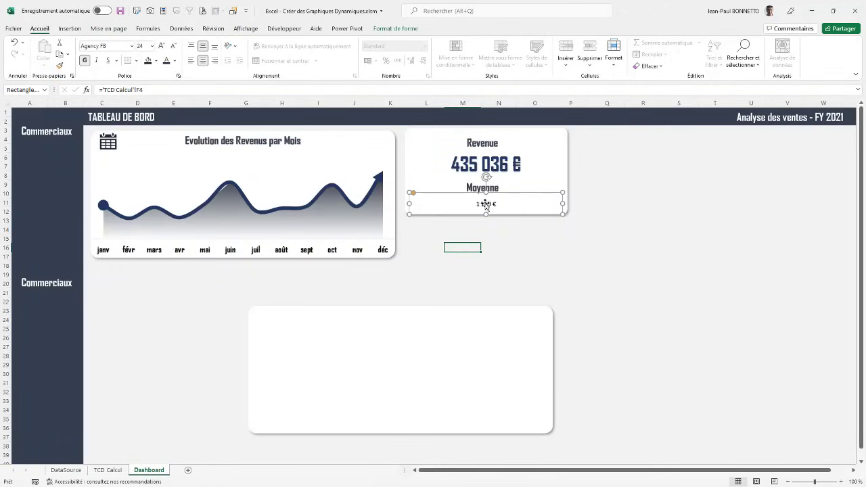
- Format the average value under Moyenne as bold 20 pt text in the Agency FB font
click(163, 45)
click(162, 45)
click(162, 45)
click(162, 45)
click(84, 61)
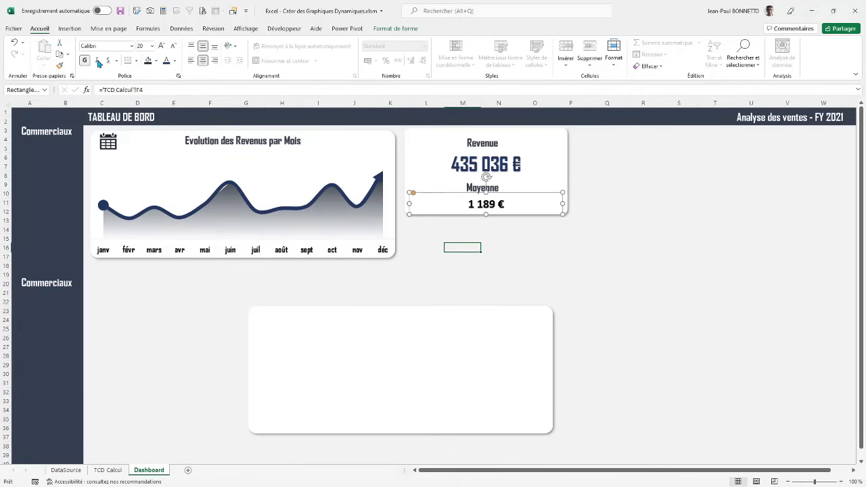
click(132, 45)
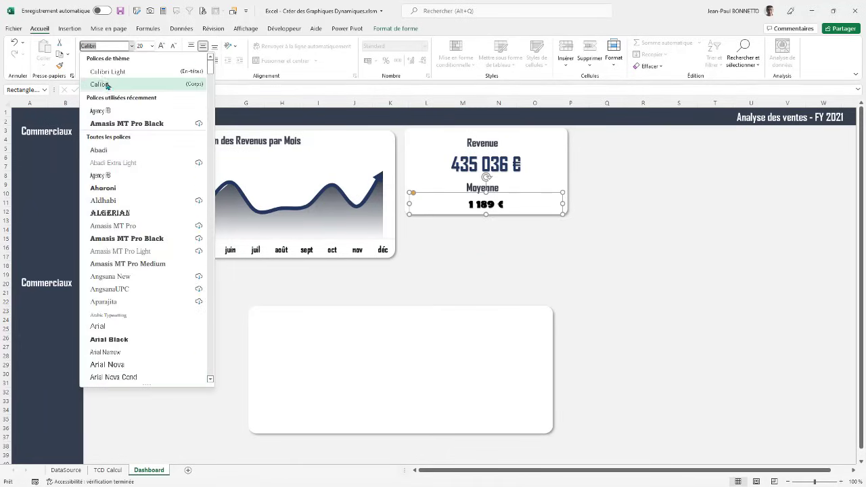
click(100, 110)
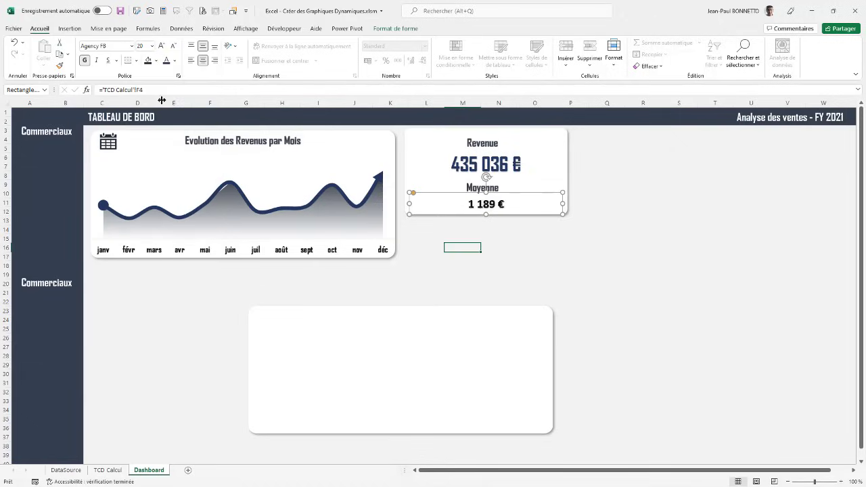
- Colour the average value dark blue from the theme colours and enlarge it to 28 pt
click(175, 60)
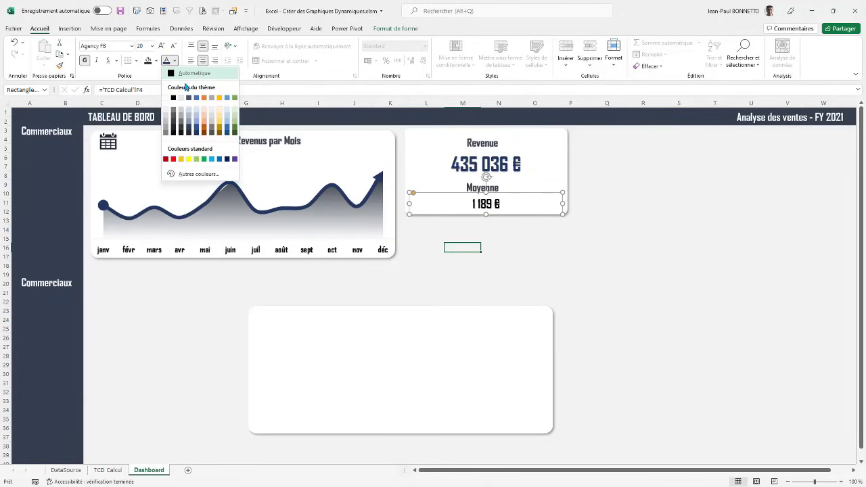
click(190, 134)
click(162, 46)
click(161, 46)
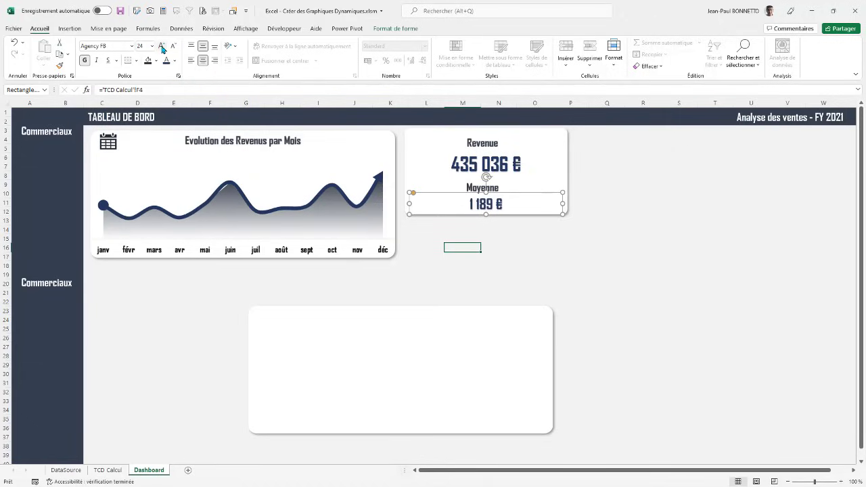
click(161, 46)
click(162, 46)
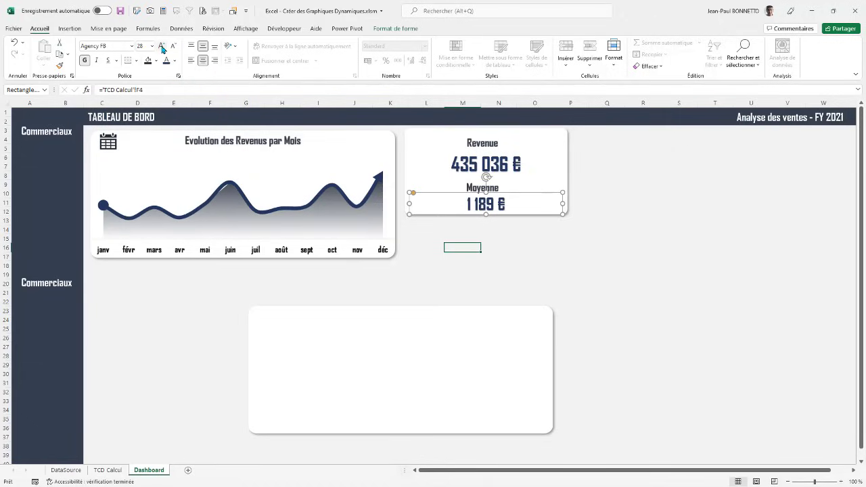
click(602, 175)
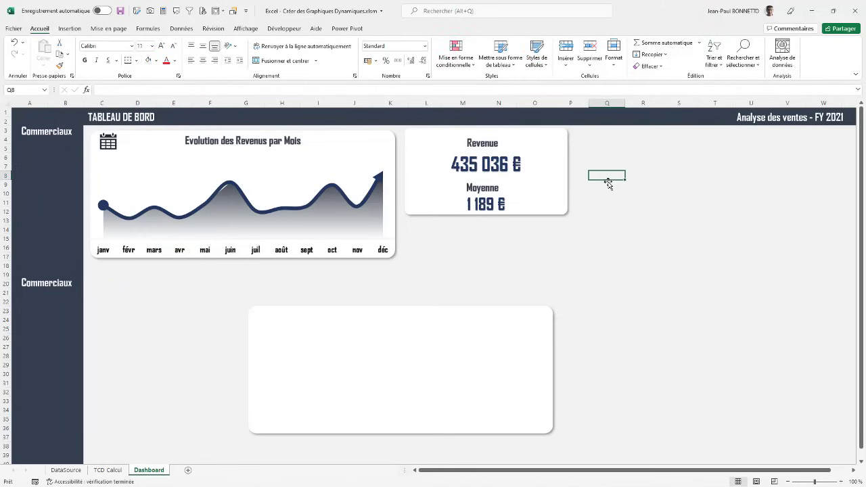
- Narrow the average value's box from both sides so the figure stays centred under the Moyenne label
click(483, 199)
drag(406, 203, 444, 205)
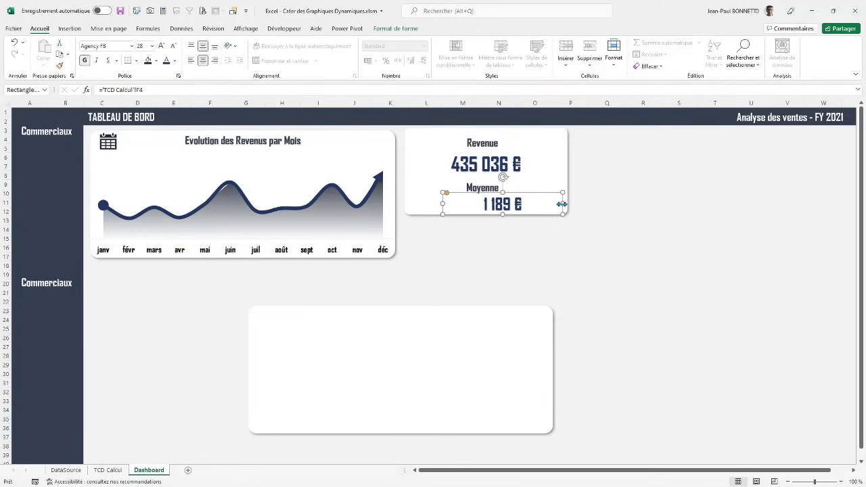
drag(561, 204, 526, 210)
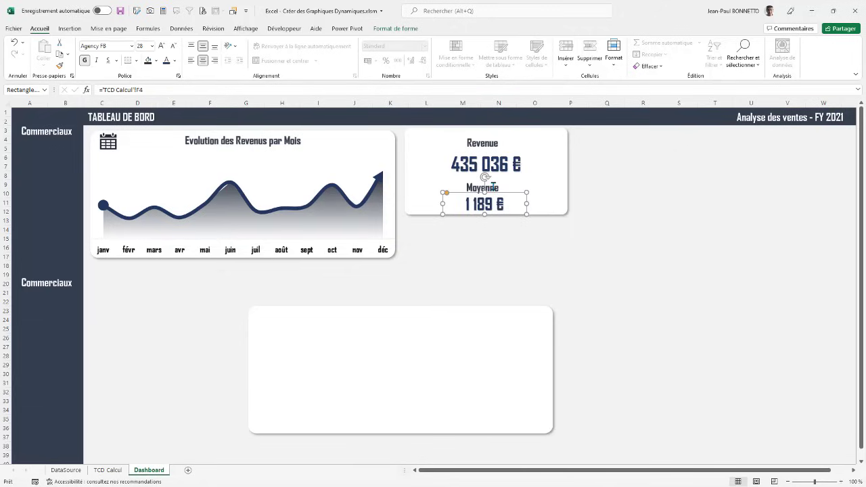
- Shift the white card behind the Revenue and Moyenne figures slightly down
shift+click(493, 187)
shift+click(500, 166)
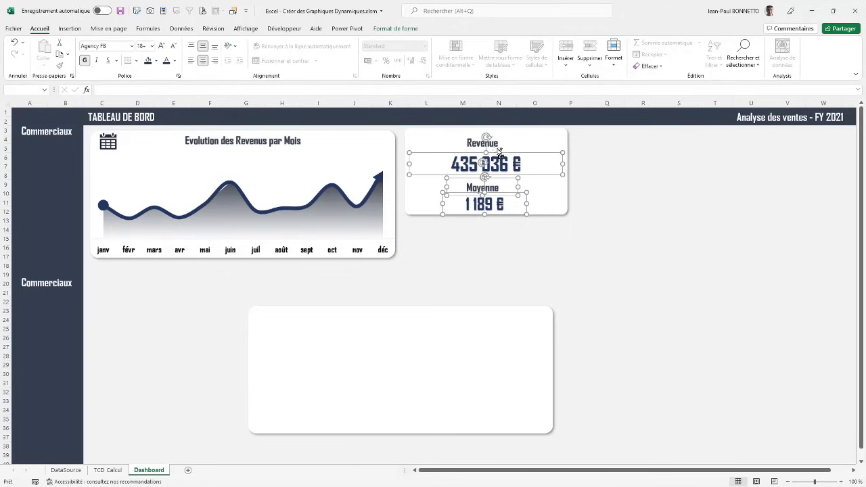
shift+click(494, 144)
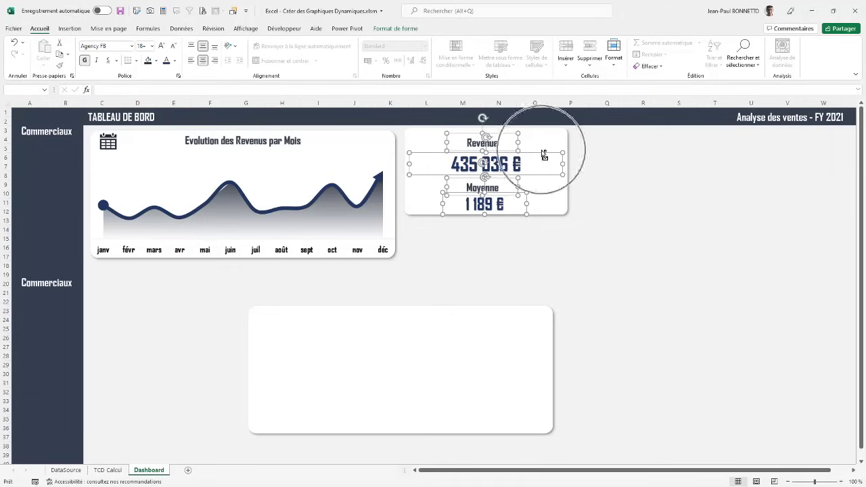
drag(539, 156, 539, 159)
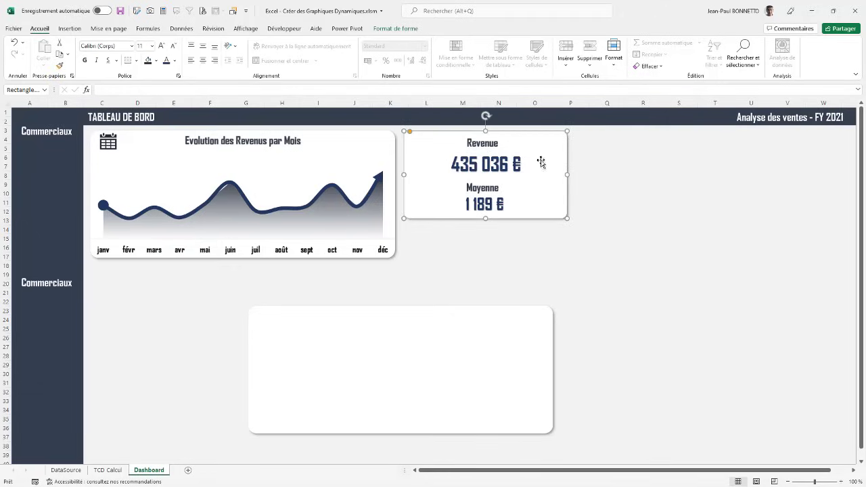
- Group the white card with the Revenue and Moyenne labels and their two values, and nudge the group slightly right
shift+click(482, 144)
shift+click(497, 166)
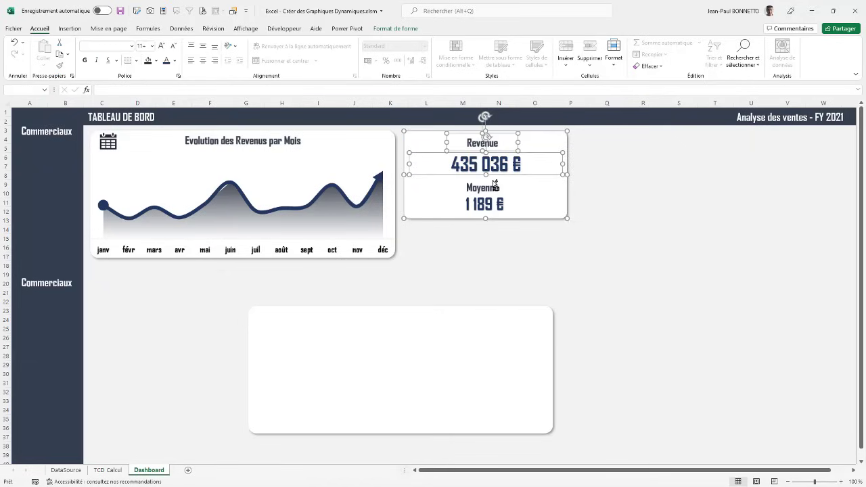
shift+click(487, 188)
shift+click(496, 204)
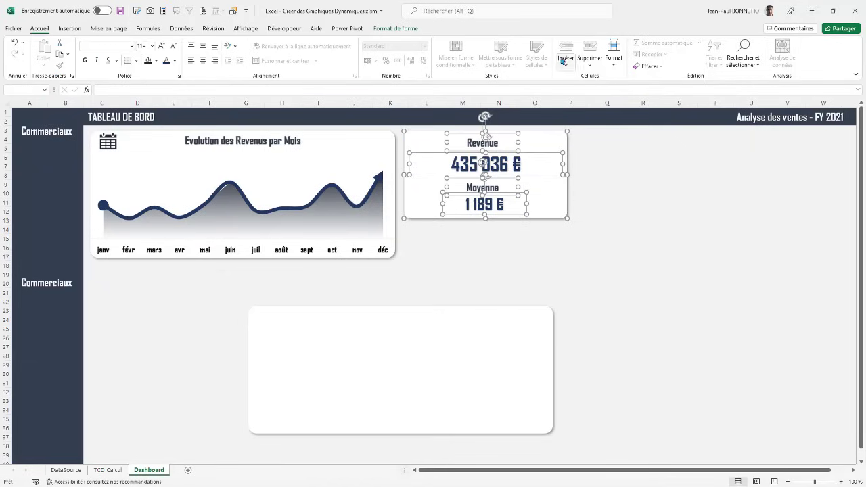
click(404, 29)
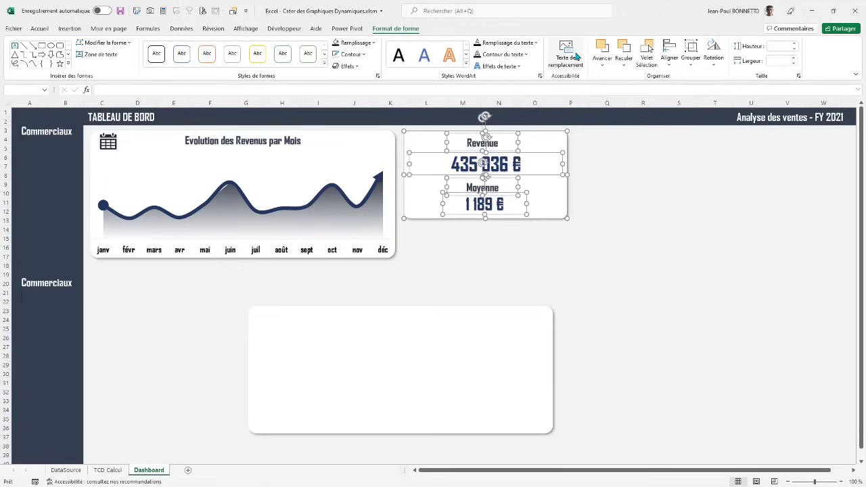
click(690, 57)
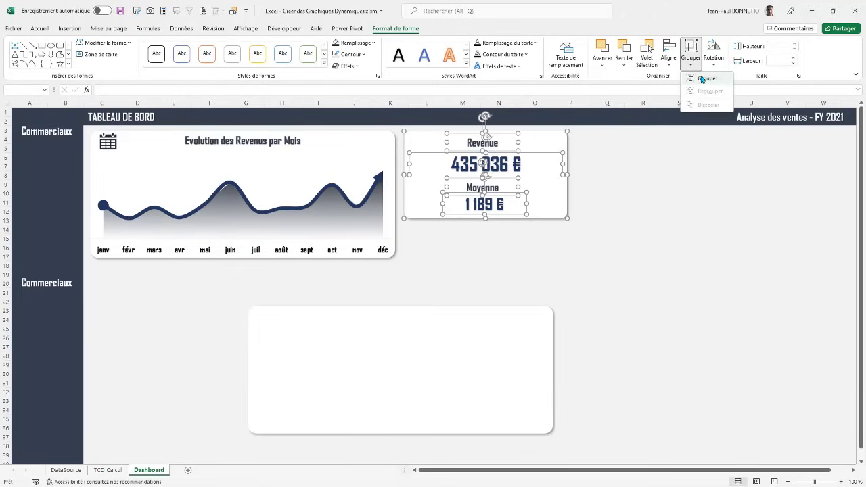
click(699, 83)
mouse_move(514, 223)
mouse_down()
mouse_move(530, 222)
mouse_move(515, 221)
mouse_up()
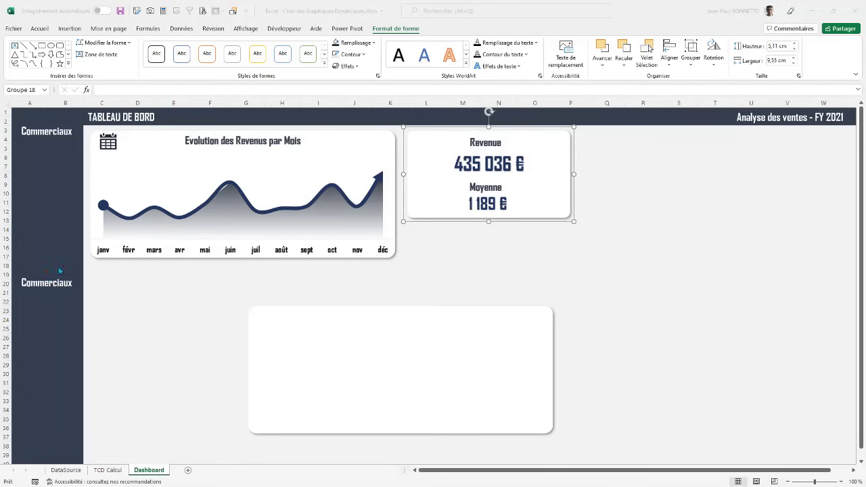
- Copy the monthly pivot table A3:C16 on TCD Calcul to H3 and replace Date Cdme with Region in the copy's rows
click(108, 470)
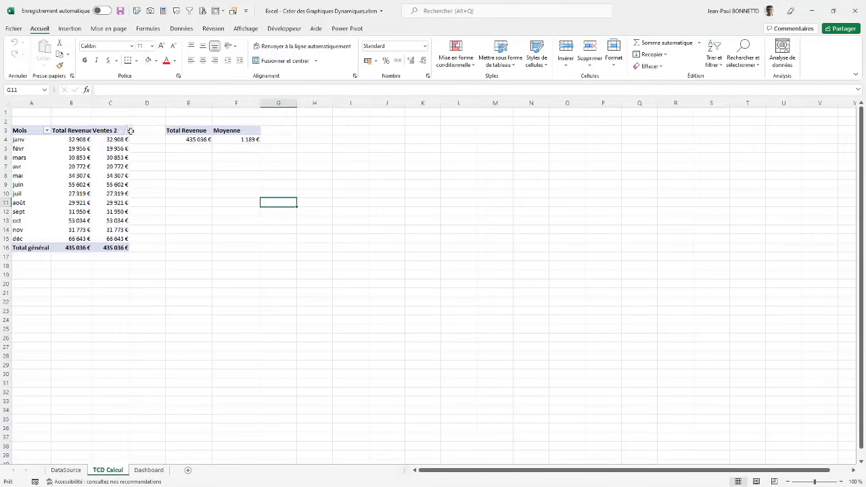
drag(21, 130, 110, 248)
key(ctrl+c)
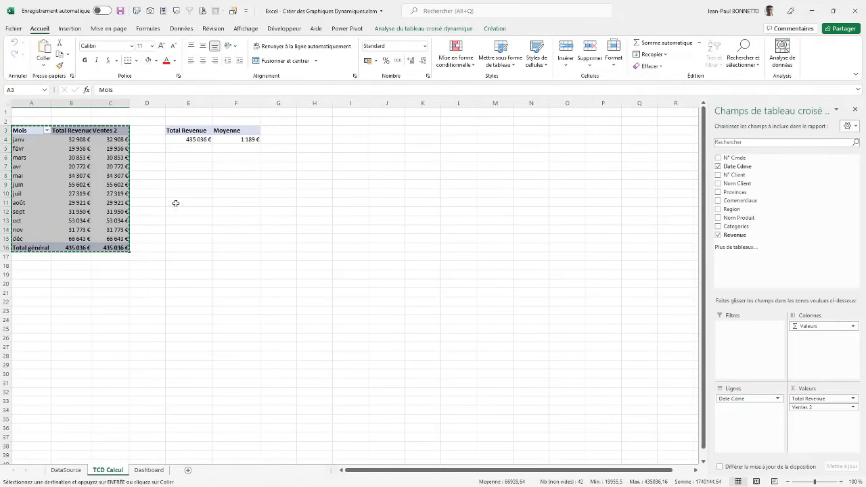
click(315, 130)
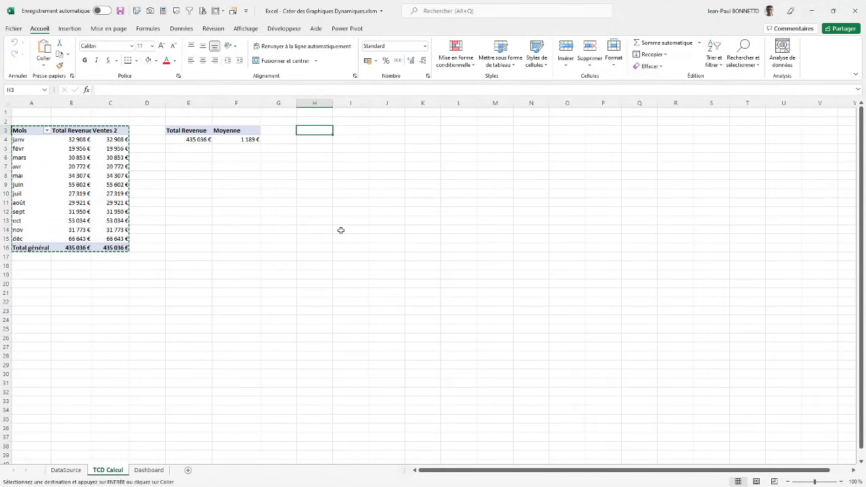
key(ctrl+v)
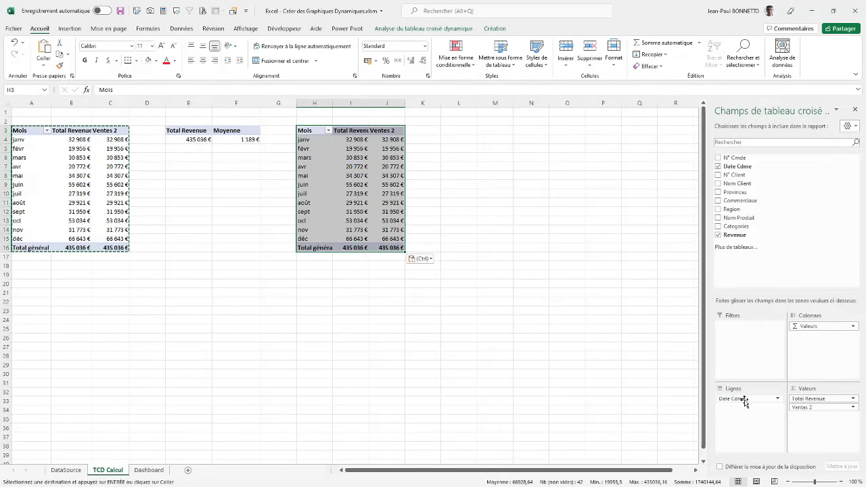
drag(745, 401, 615, 251)
drag(729, 209, 740, 404)
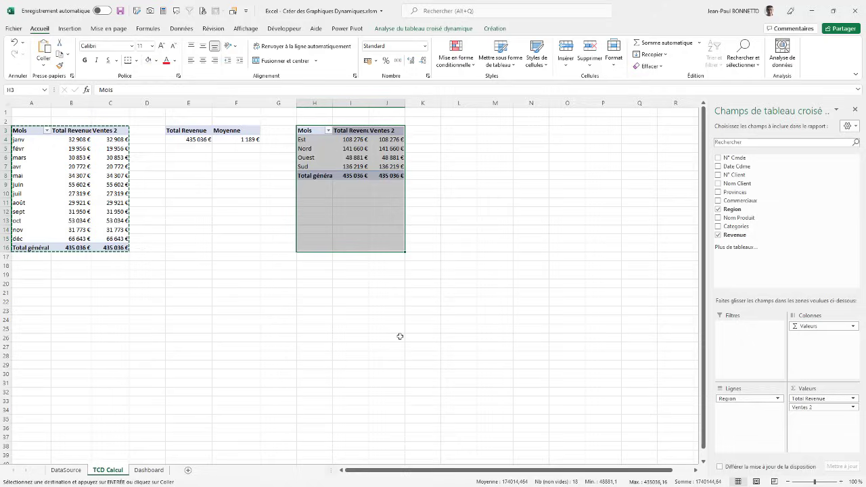
- Show the Ventes 2 values of the region pivot table as a percentage of the grand total
click(359, 131)
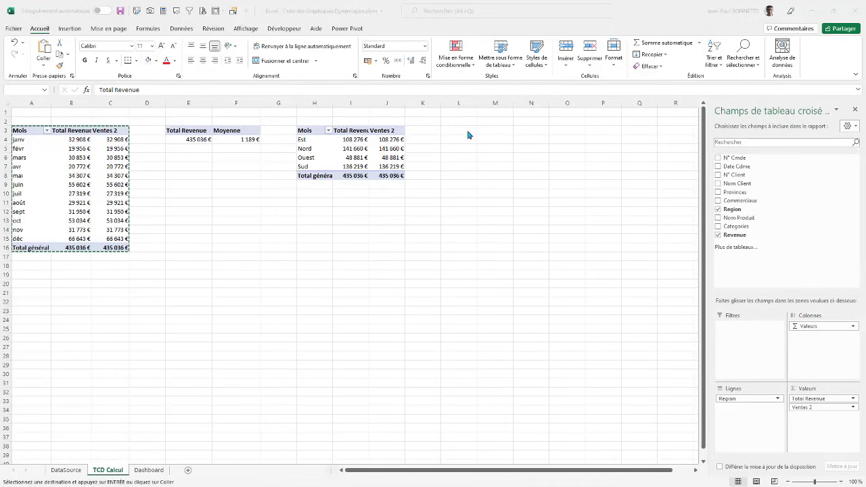
click(361, 134)
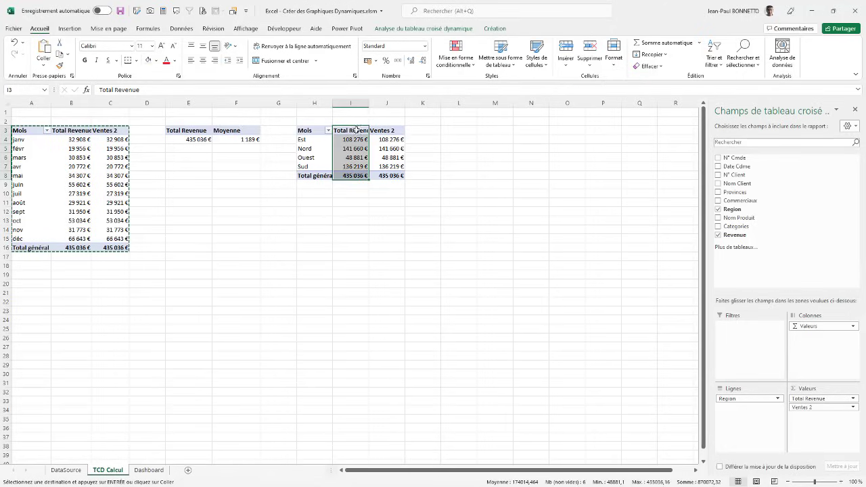
key(Right)
click(362, 128)
click(389, 147)
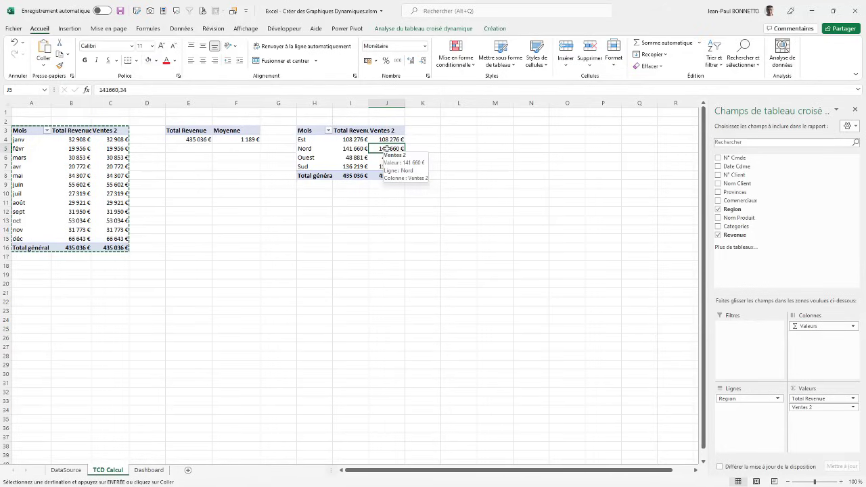
right_click(387, 148)
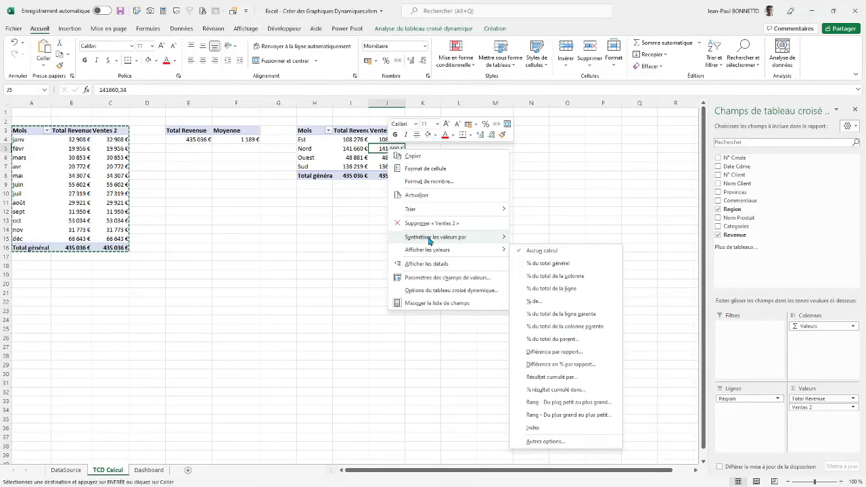
mouse_move(433, 251)
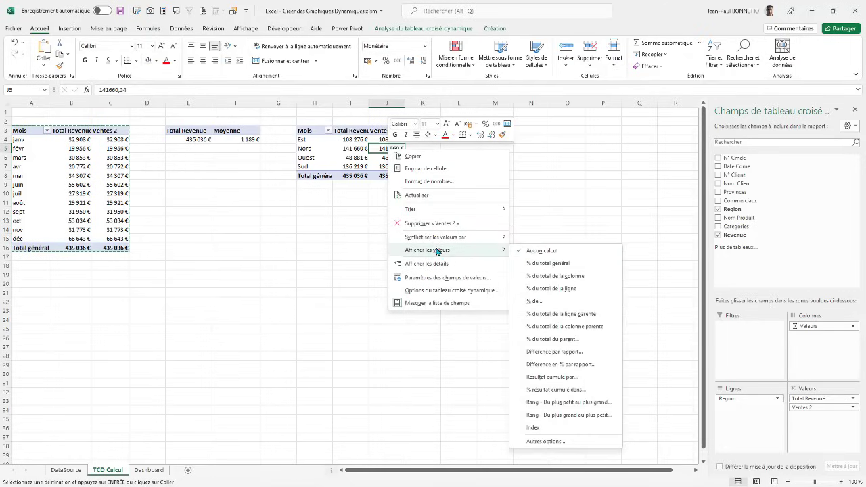
click(554, 264)
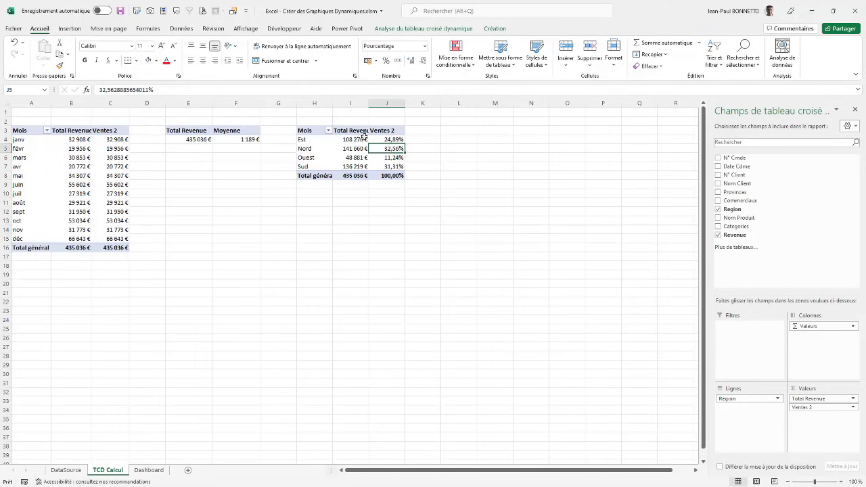
- Rename the Ventes 2 header of the region pivot table as %
click(391, 129)
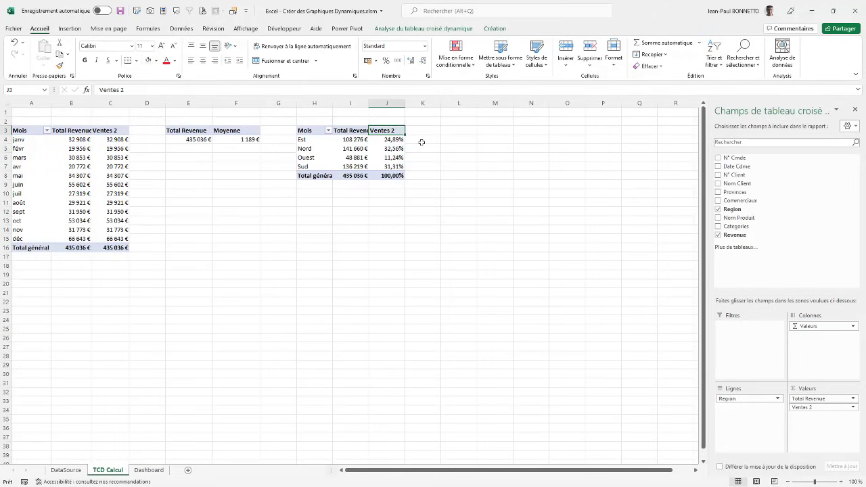
text(%)
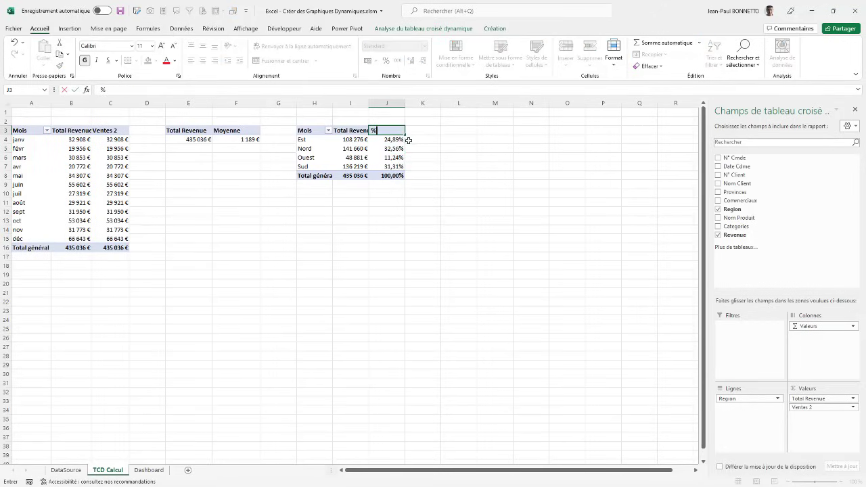
click(353, 131)
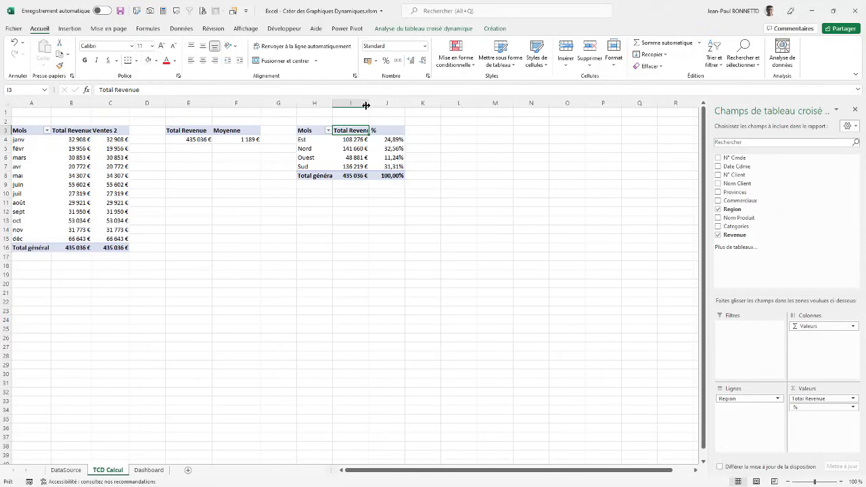
- Widen columns I and J around the region pivot table and rename its row header as Région
drag(366, 105, 421, 103)
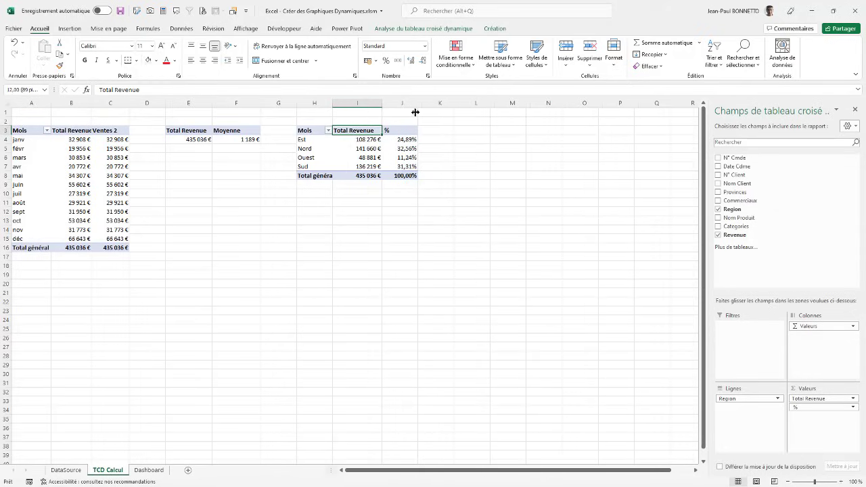
drag(309, 143, 303, 171)
click(312, 131)
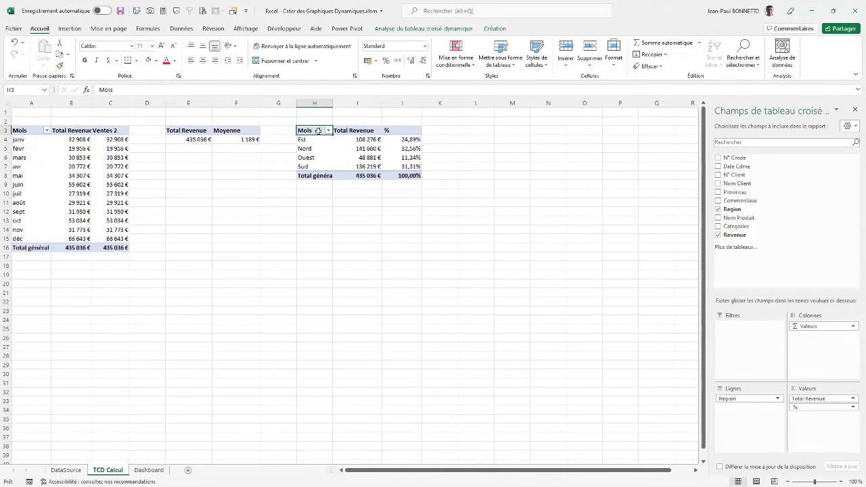
text(Région)
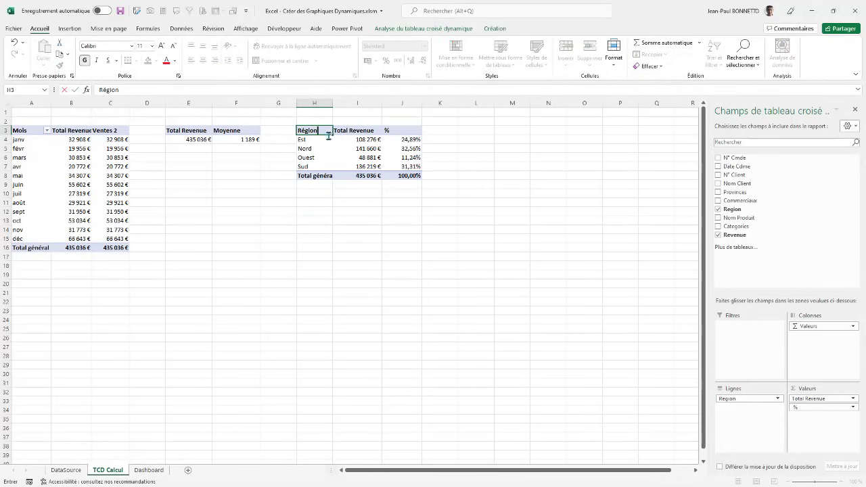
drag(331, 197, 319, 203)
- Name the region pivot table tcd_Revenue_Region in its PivotTable options
right_click(345, 147)
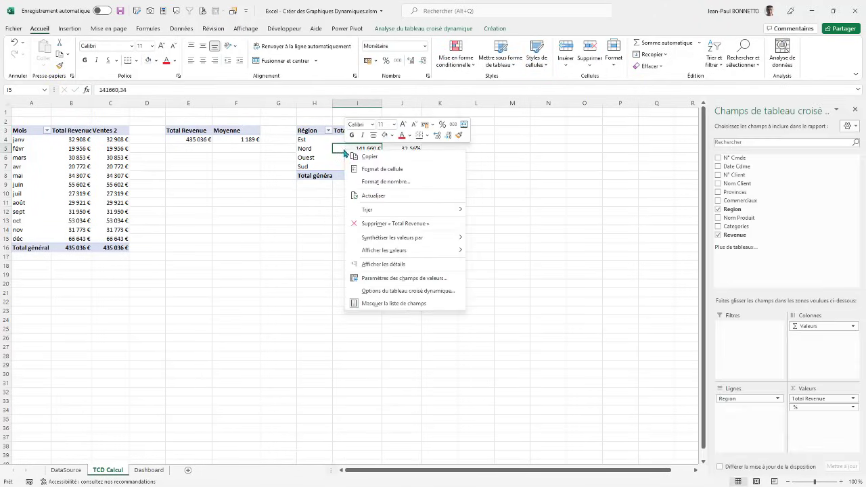
click(393, 291)
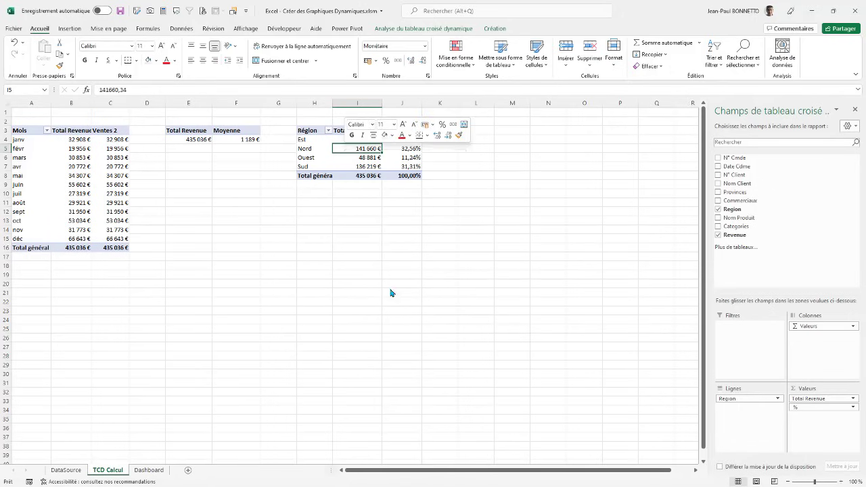
text(T)
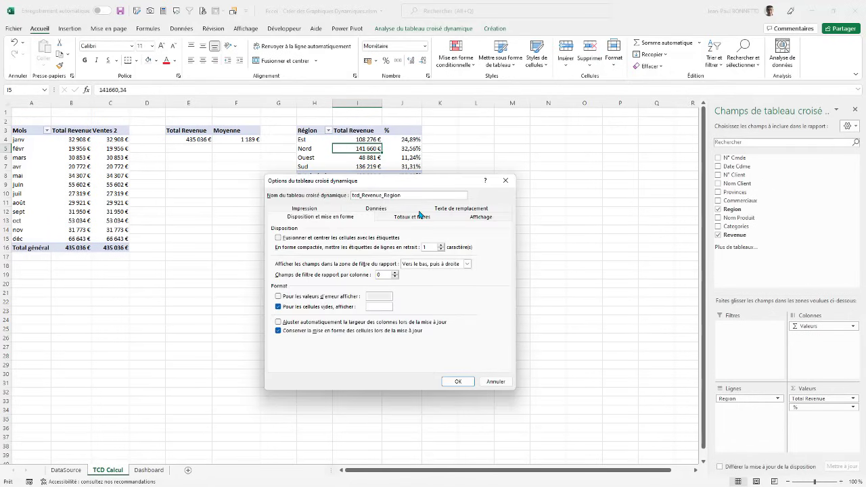
click(456, 381)
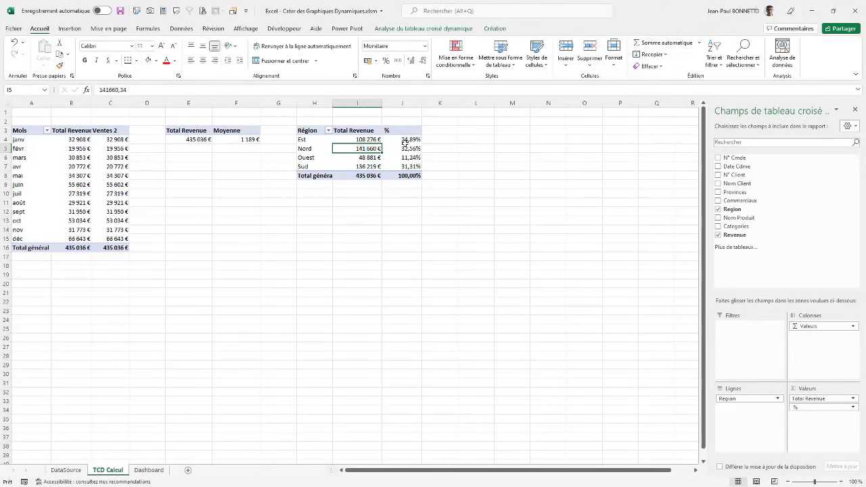
key(Right)
key(Left)
key(Down)
key(Up)
key(Up)
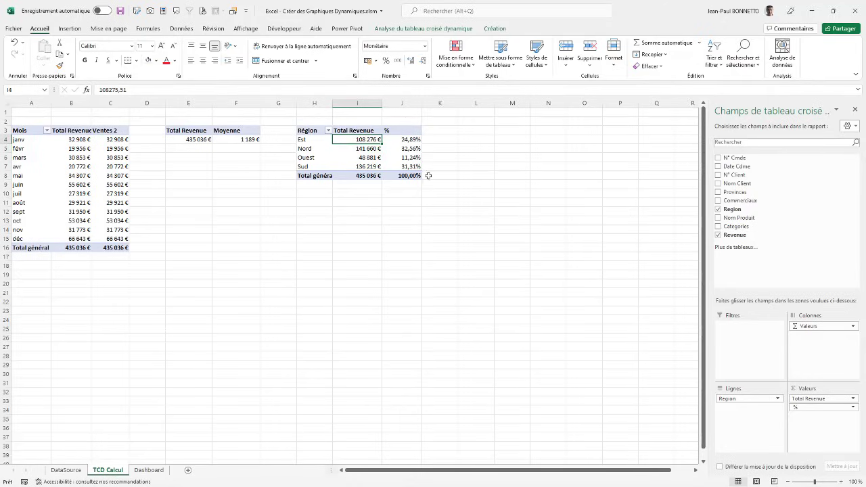
key(Down)
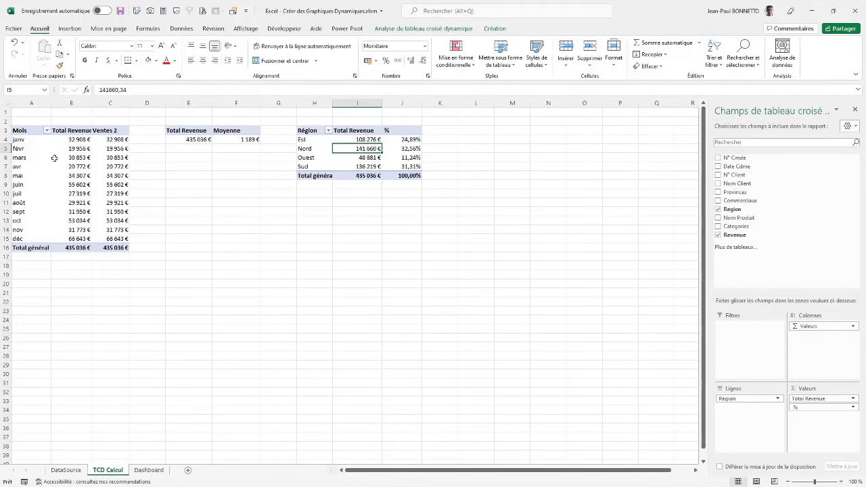
click(32, 149)
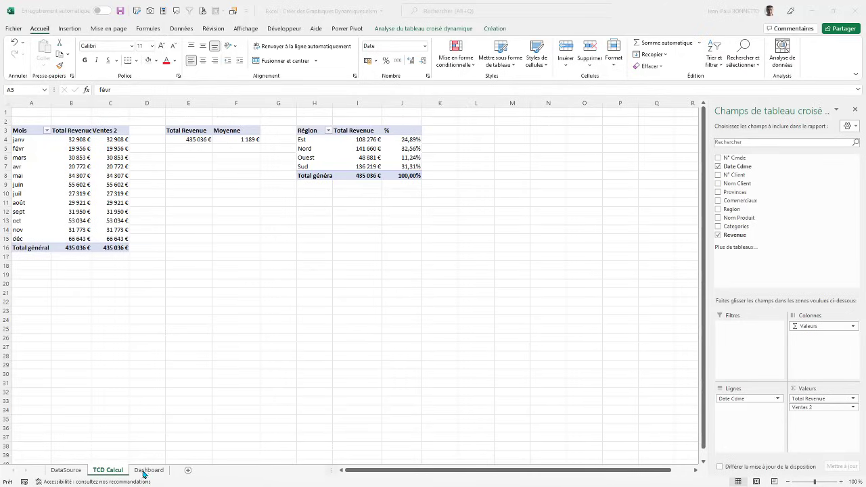
click(267, 292)
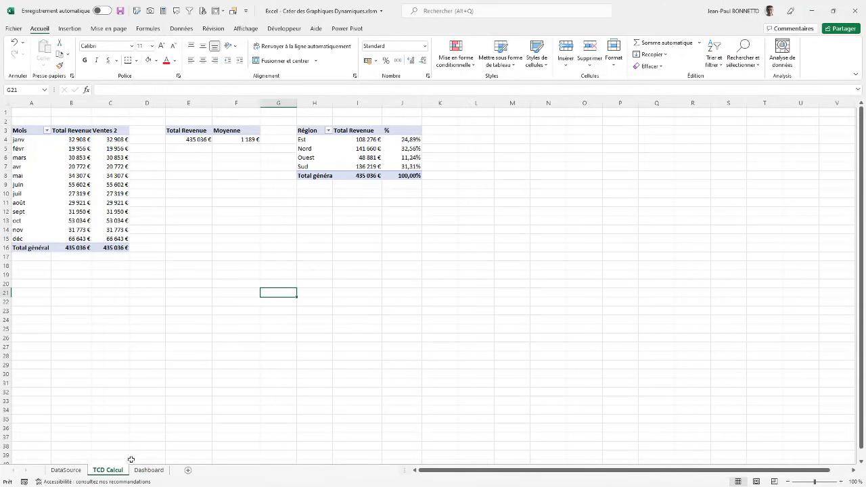
- Add a taller Categories slicer for the monthly pivot table below the Total Revenue cells and select Baked Goods & Mixes through Condiments
click(34, 166)
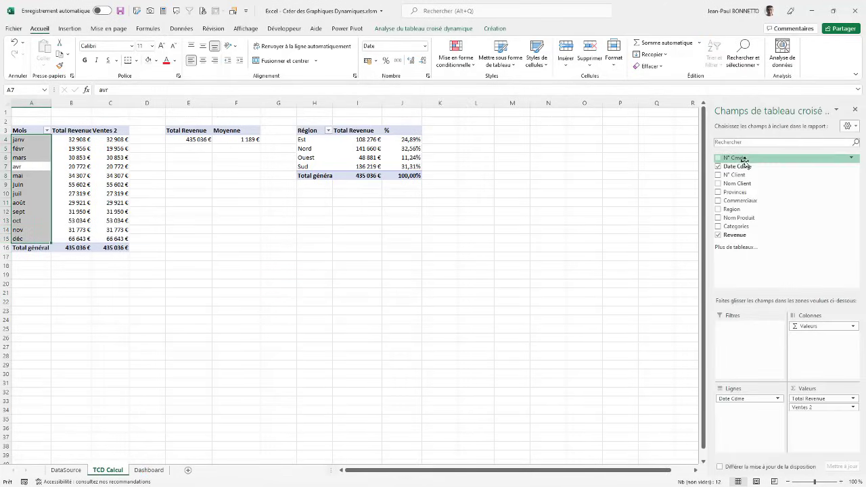
right_click(737, 229)
click(774, 276)
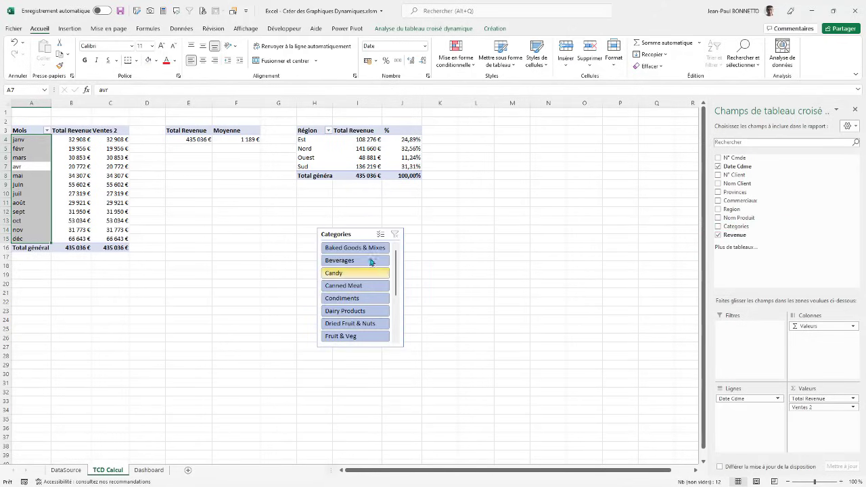
drag(342, 232, 188, 206)
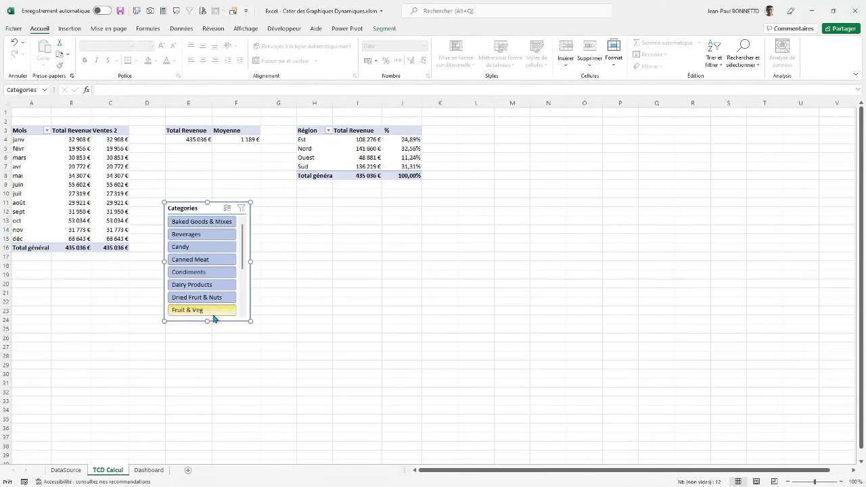
drag(207, 320, 215, 347)
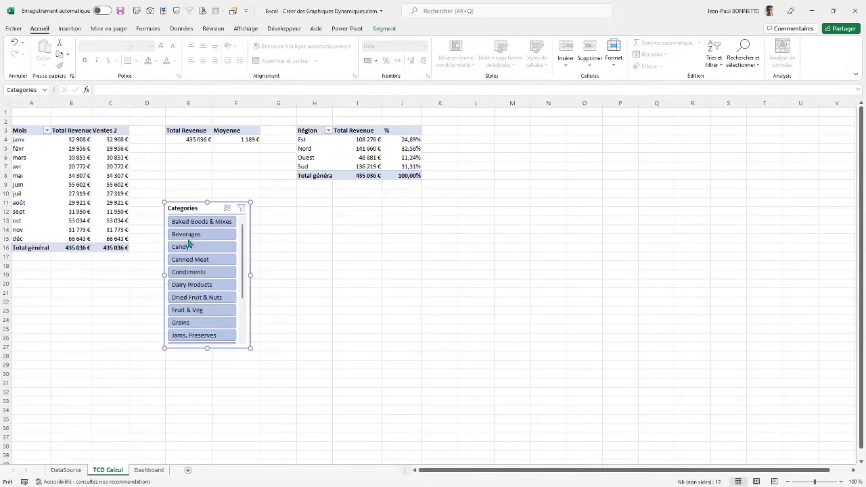
drag(194, 222, 196, 257)
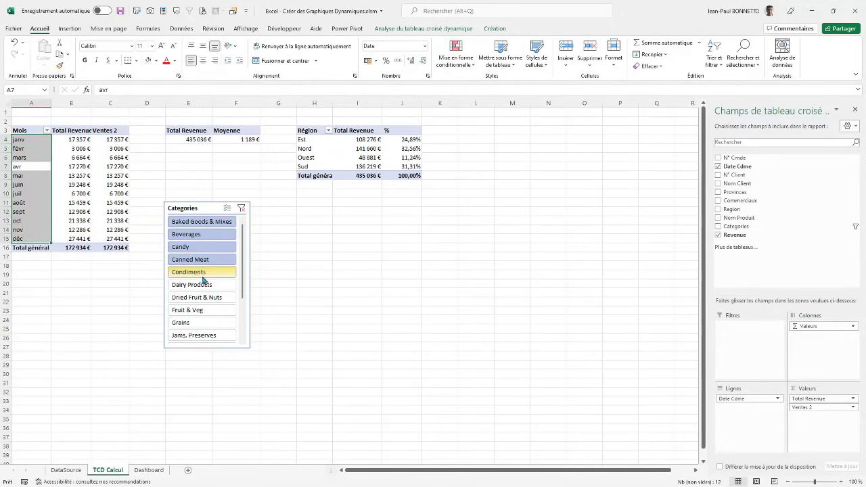
ctrl+click(203, 273)
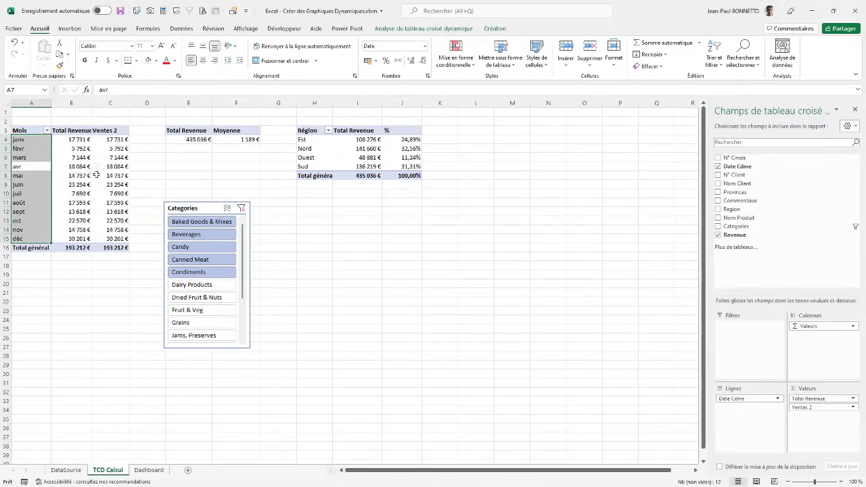
- Connect the Categories slicer to the tcd_Revenue_Region and tcd_Total_Revenue_Moyenne pivot tables as well
right_click(206, 212)
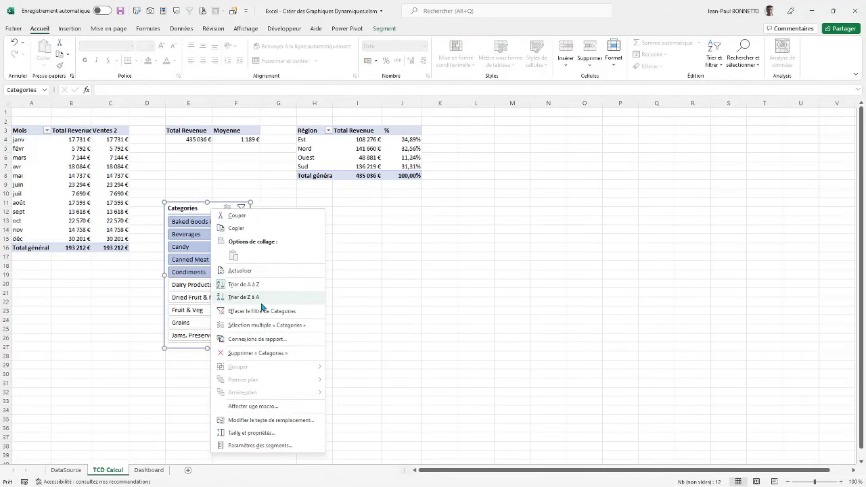
click(261, 342)
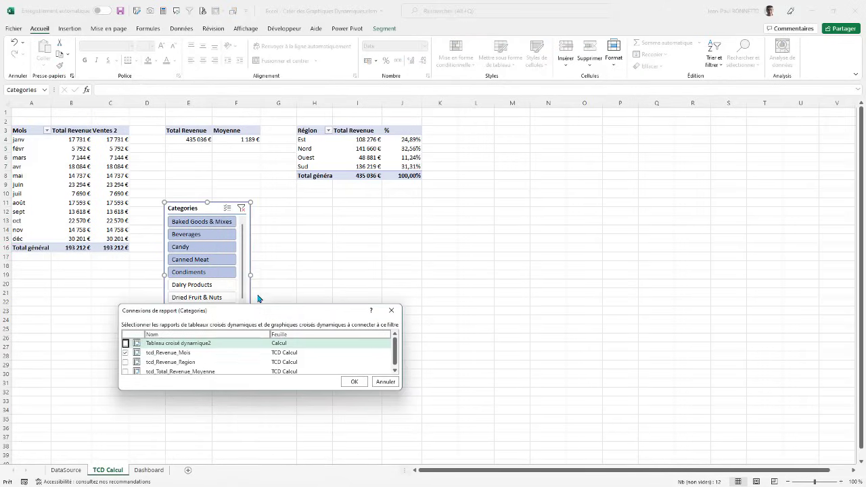
drag(258, 311, 504, 214)
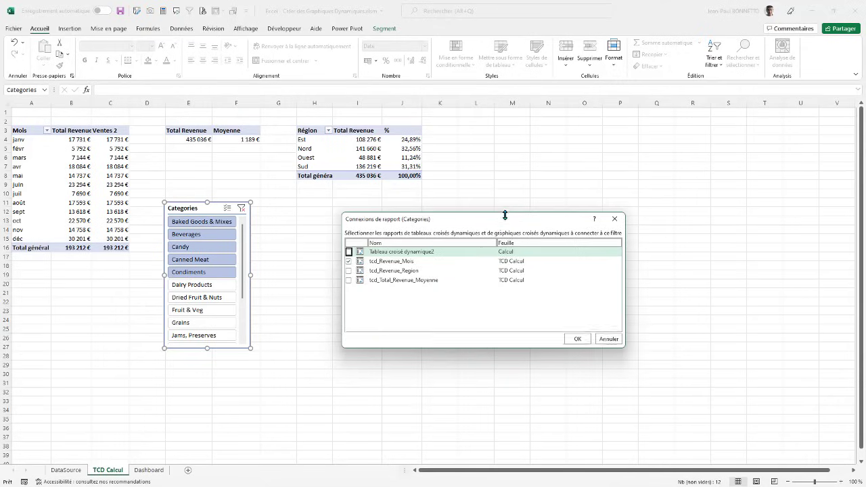
click(349, 270)
click(349, 280)
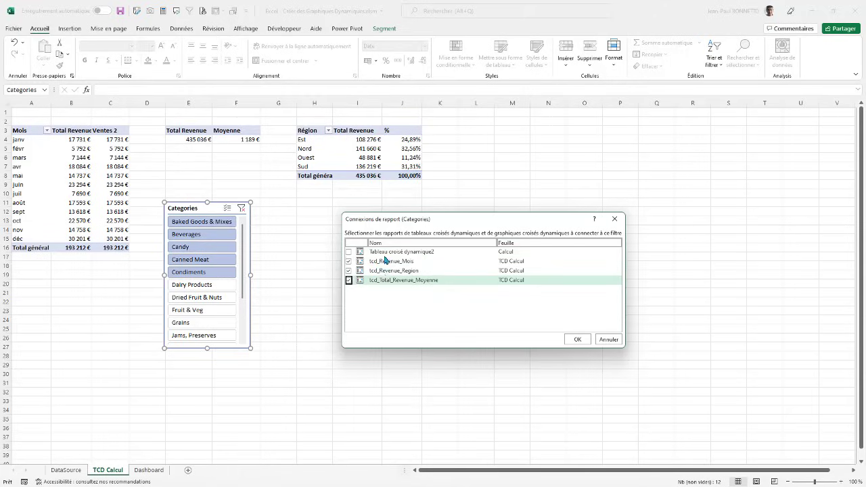
click(572, 341)
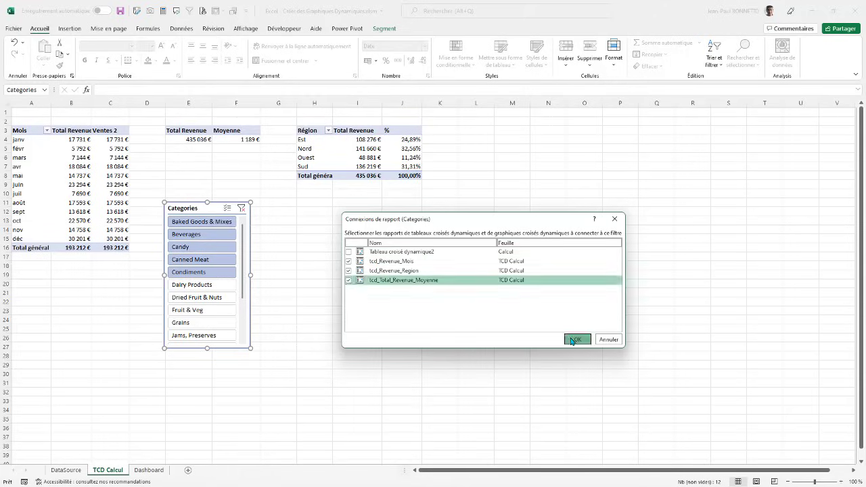
- Test the Categories slicer on the three pivot tables with several ranges of categories and clear its filter
click(200, 222)
drag(200, 222, 206, 248)
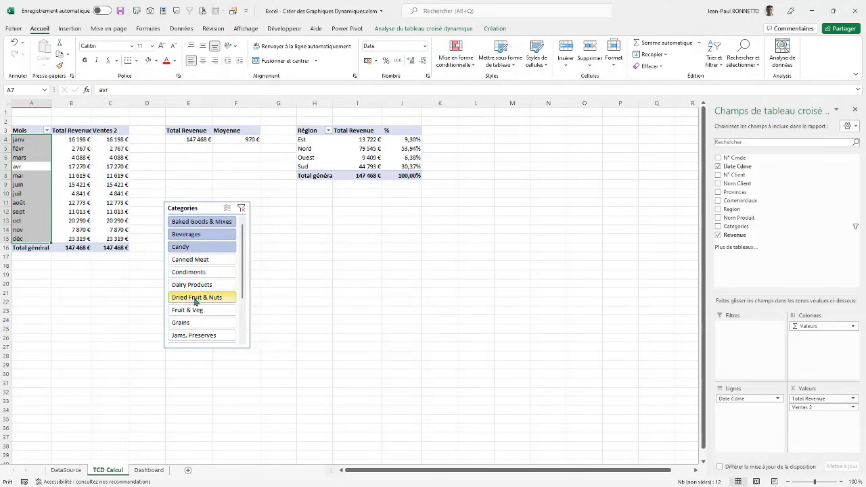
drag(194, 299, 191, 258)
drag(194, 222, 193, 274)
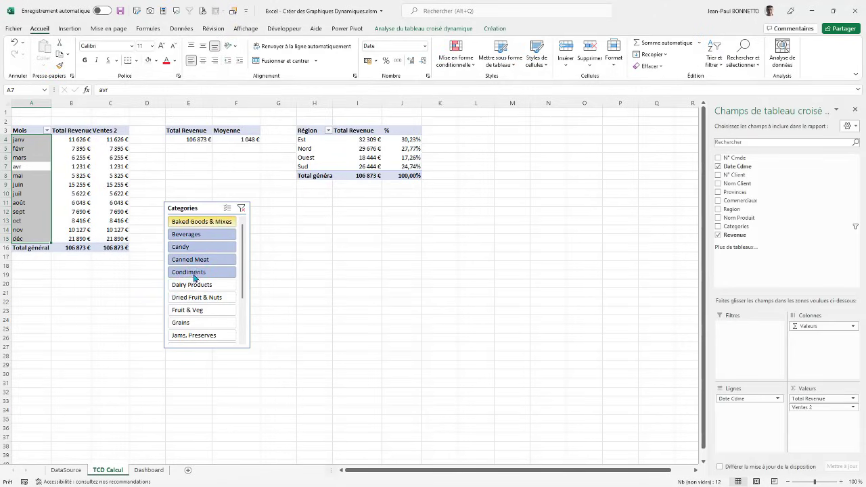
drag(203, 323, 190, 234)
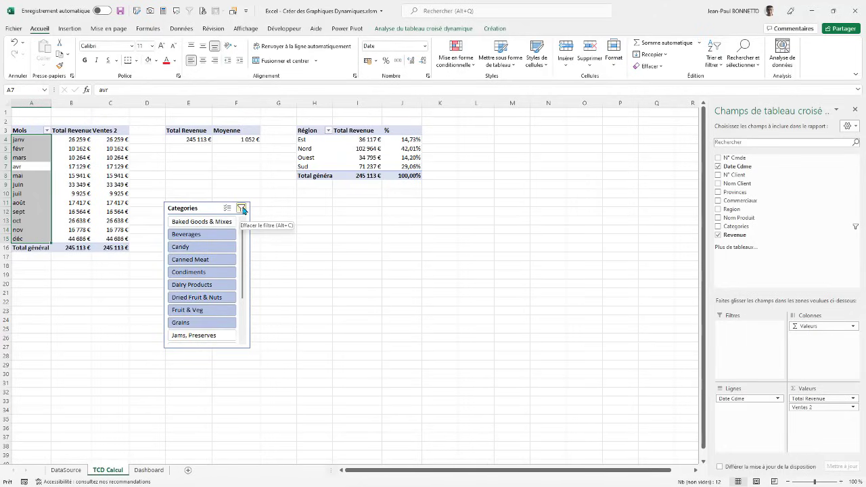
drag(219, 212, 212, 288)
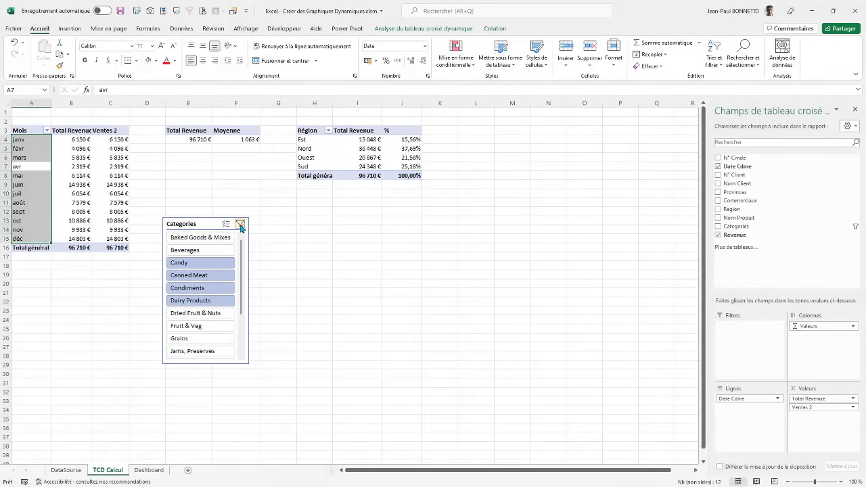
click(240, 224)
click(201, 186)
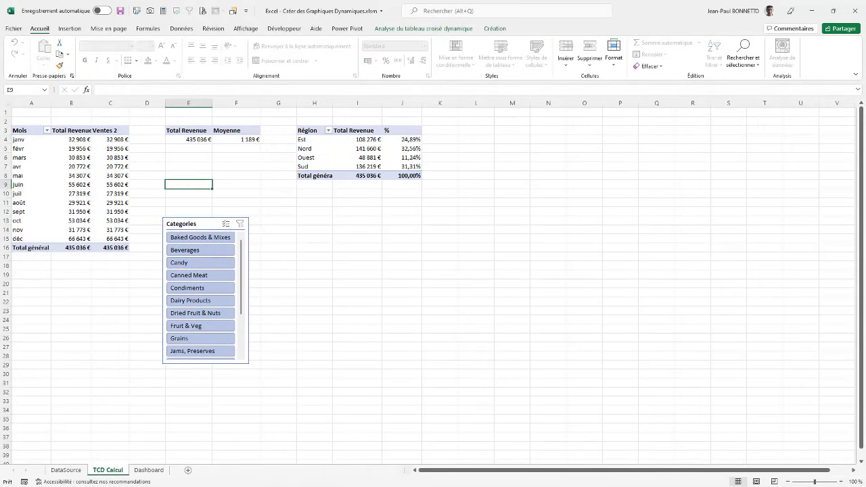
- Filter the pivot tables on TCD Calcul to the categories Baked Goods & Mixes through Dairy Products
click(28, 131)
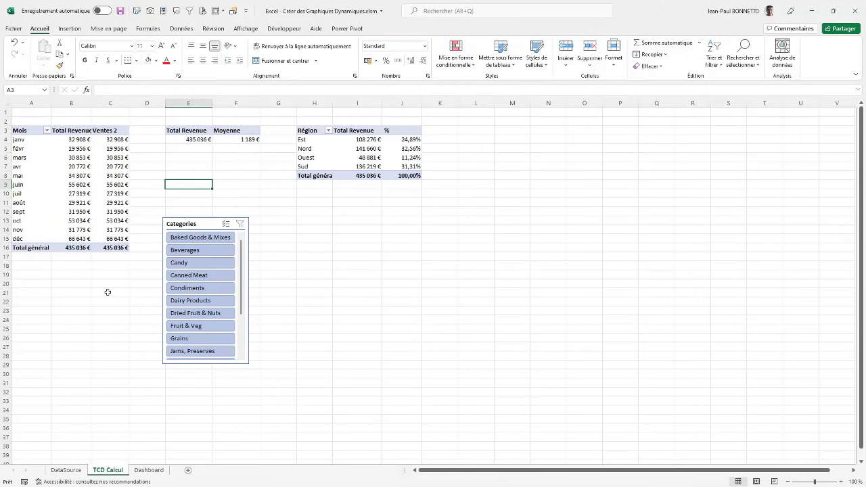
click(149, 469)
click(112, 469)
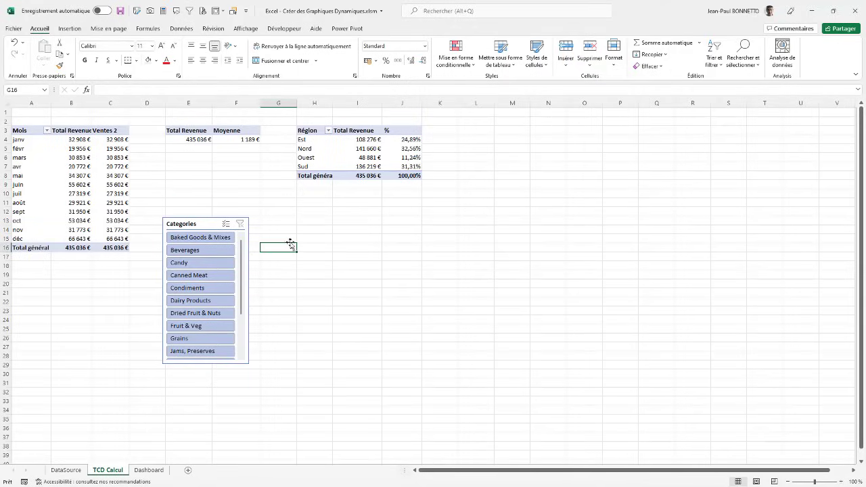
drag(201, 242, 203, 302)
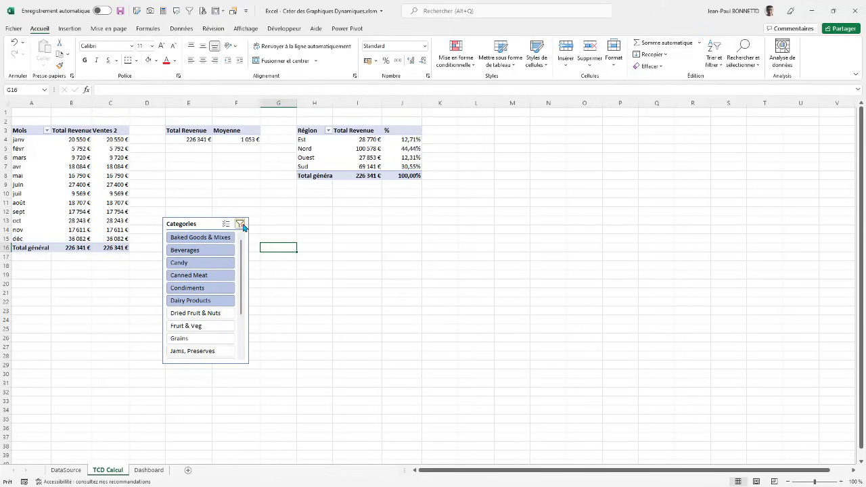
- Add a Commerciaux slicer for the monthly pivot table, place it below that table, and select the first five salespeople
click(55, 157)
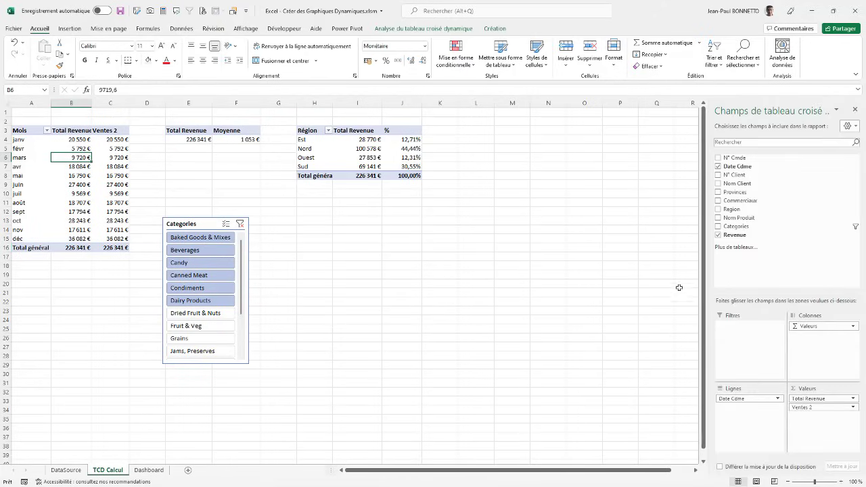
right_click(737, 203)
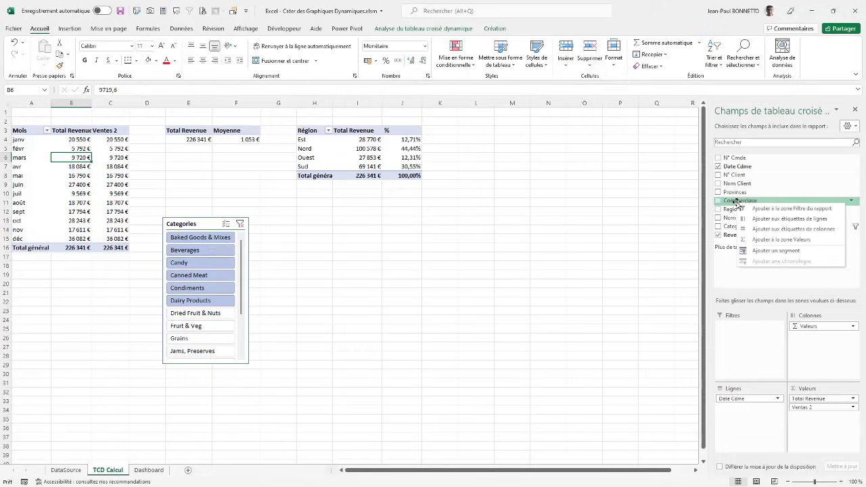
click(758, 251)
drag(349, 234, 80, 328)
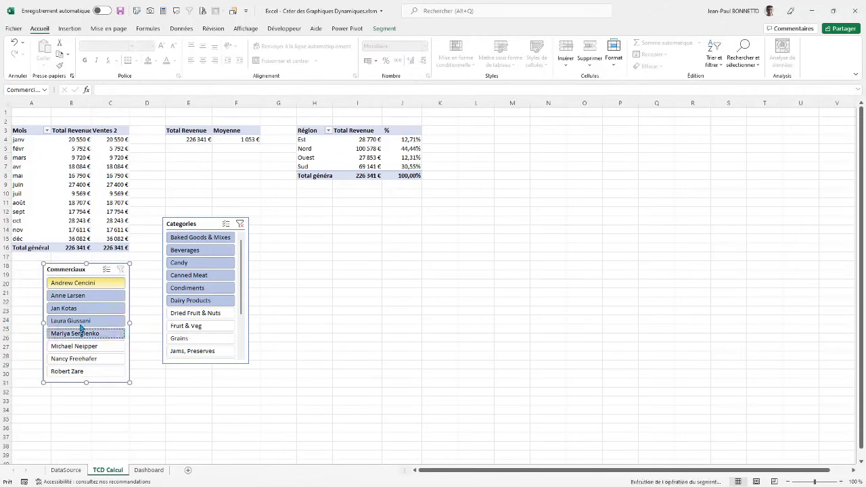
- Connect the Commerciaux slicer to the tcd_Revenue_Region and tcd_Total_Revenue_Moyenne pivot tables as well
right_click(90, 271)
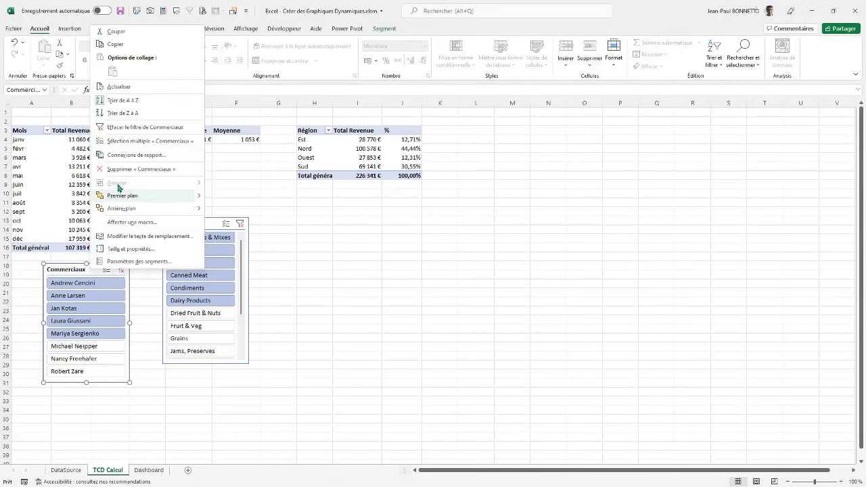
click(123, 157)
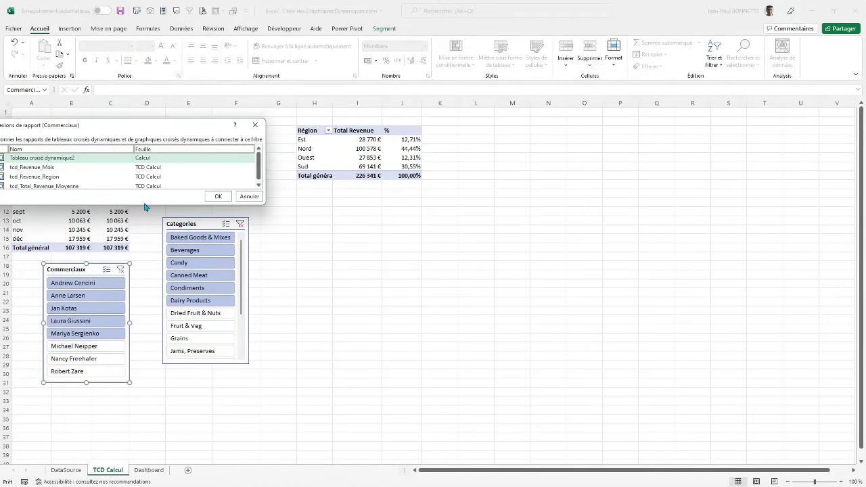
drag(144, 206, 150, 265)
drag(165, 131, 207, 133)
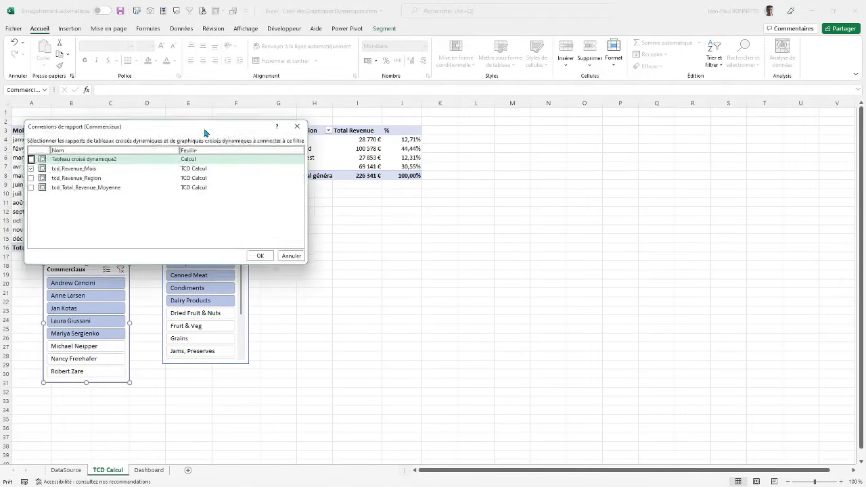
click(33, 179)
click(33, 188)
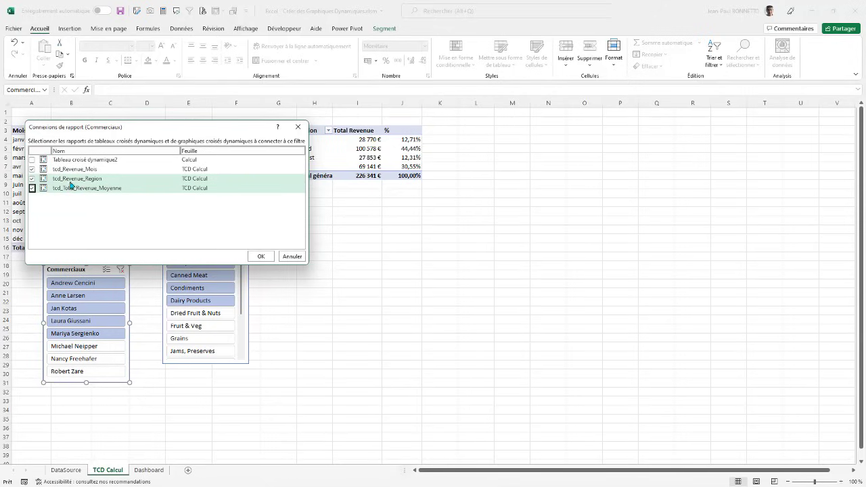
click(257, 255)
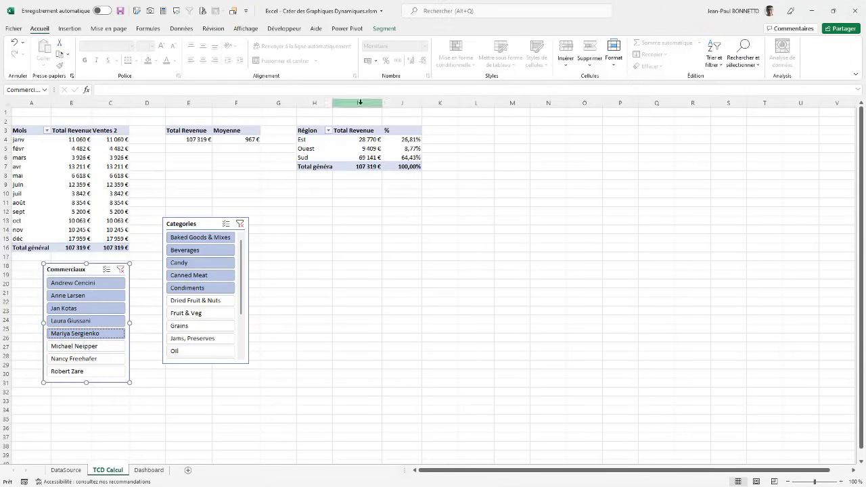
- Test the Commerciaux slicer with the first two salespeople, clear its filter, and check the Dashboard sheet
click(76, 282)
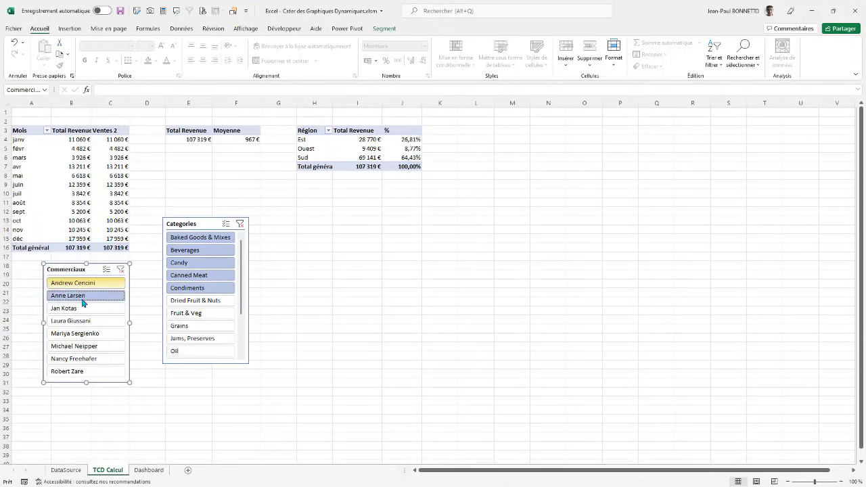
ctrl+click(84, 303)
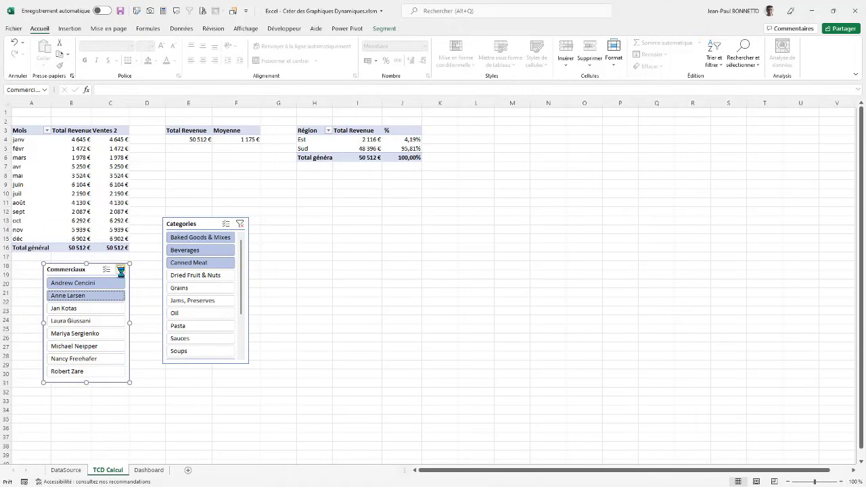
click(119, 271)
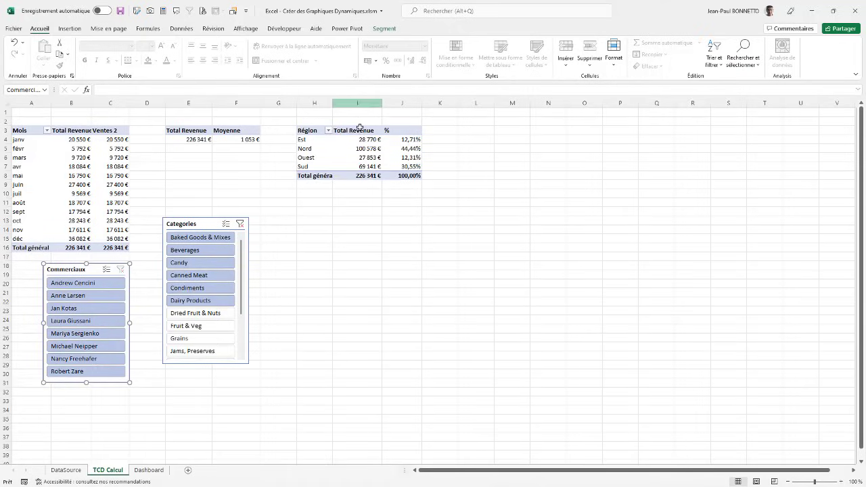
click(149, 469)
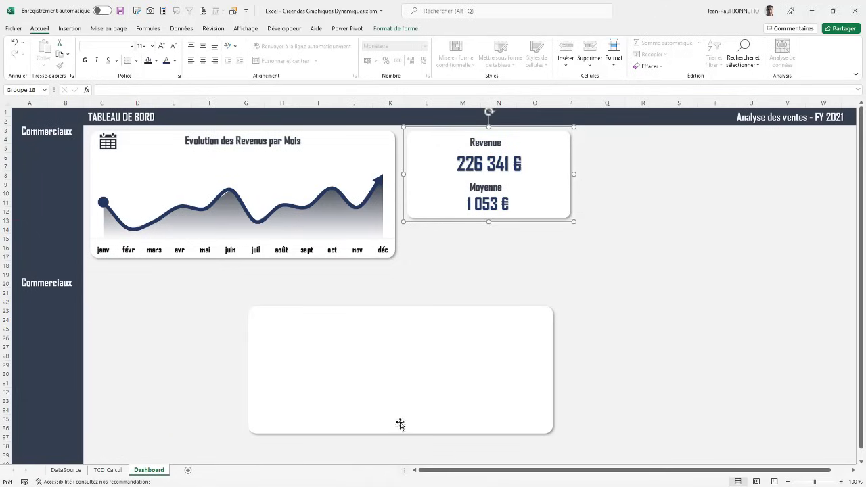
click(108, 470)
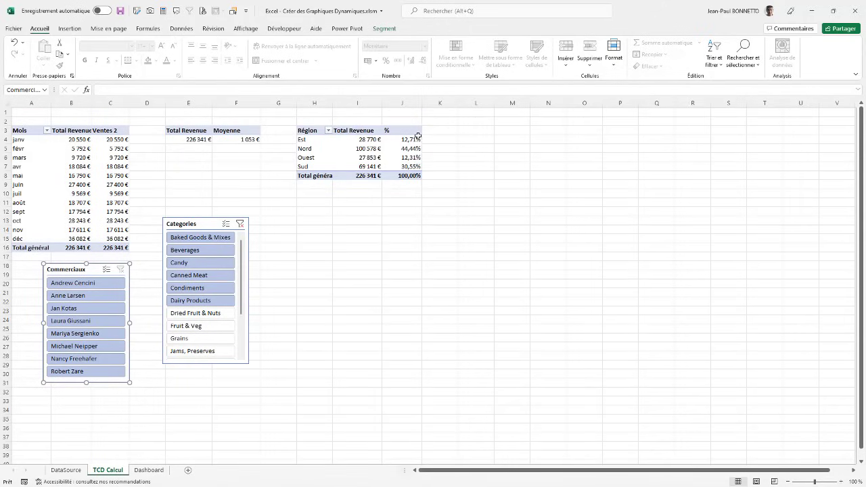
- On TCD Calcul, narrow column K and list the regions Est, Nord, Ouest and Sud in cells L4 to L7
drag(458, 103, 436, 118)
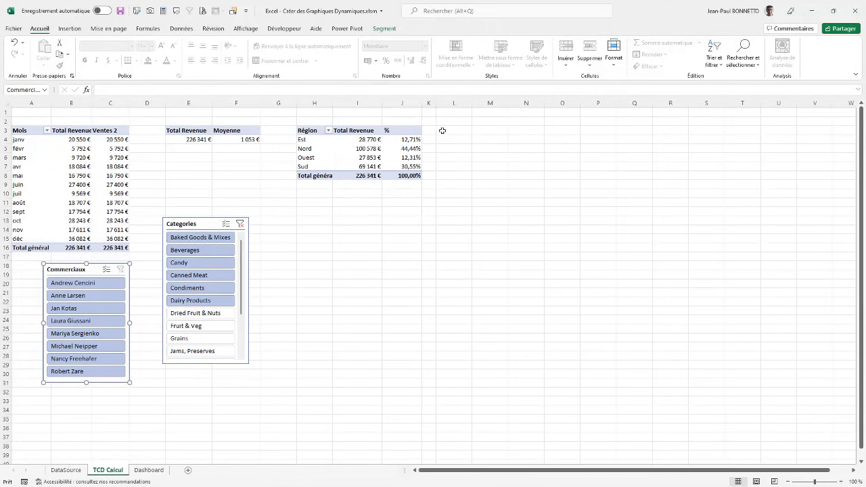
click(450, 139)
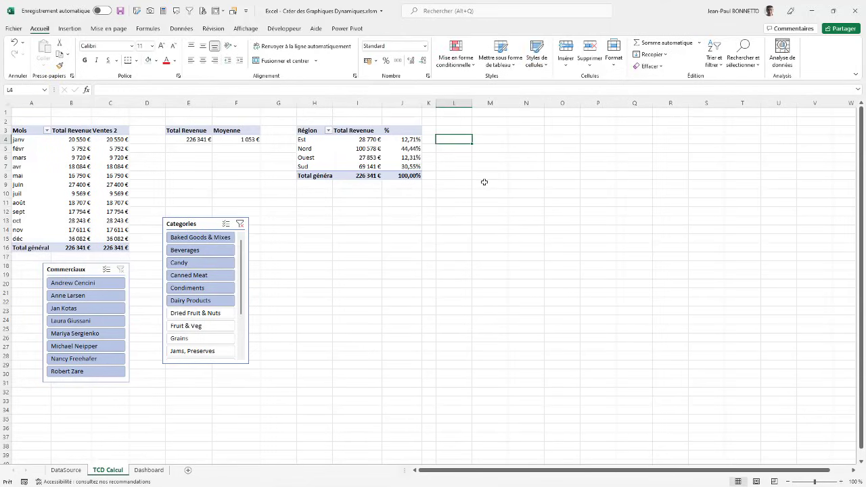
text(Est)
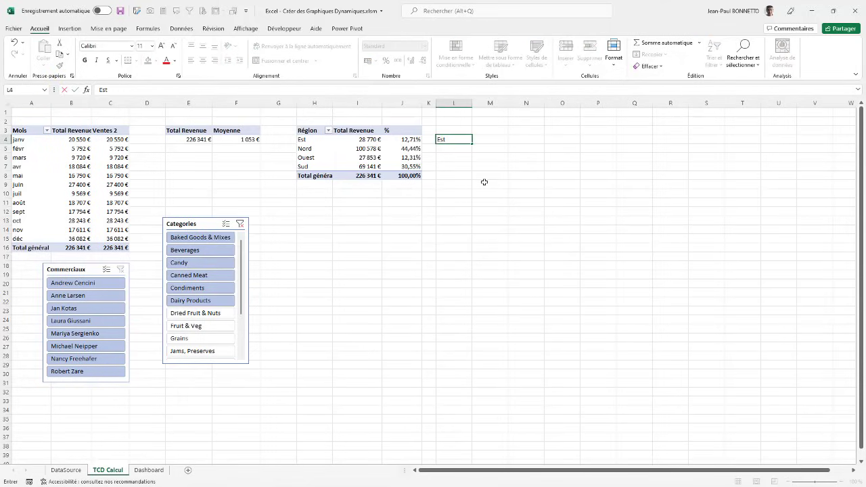
key(Return)
text(Nord)
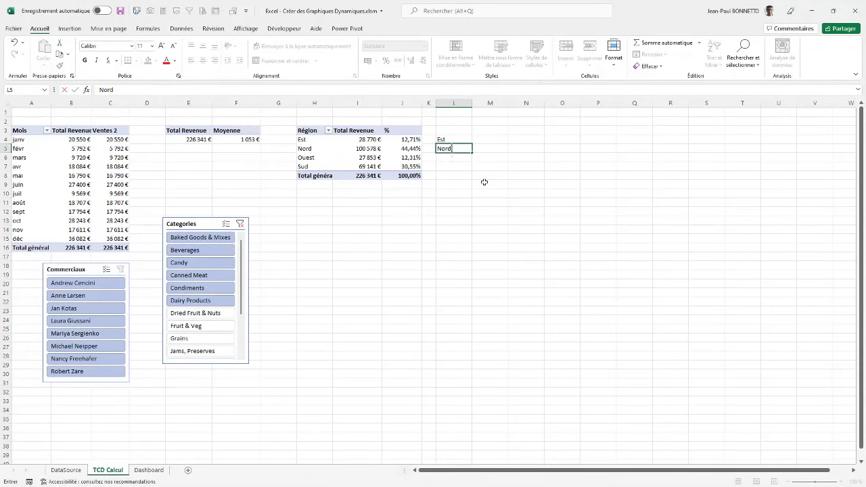
key(Return)
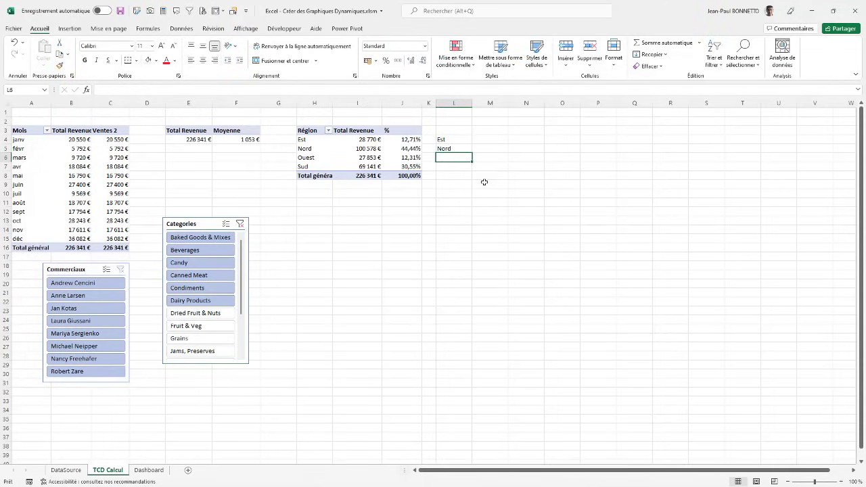
text(Ouest)
key(Return)
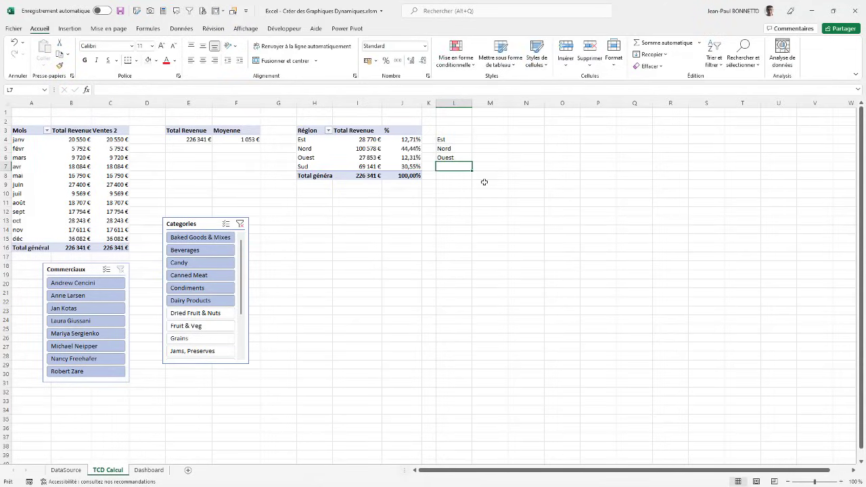
text(Sud)
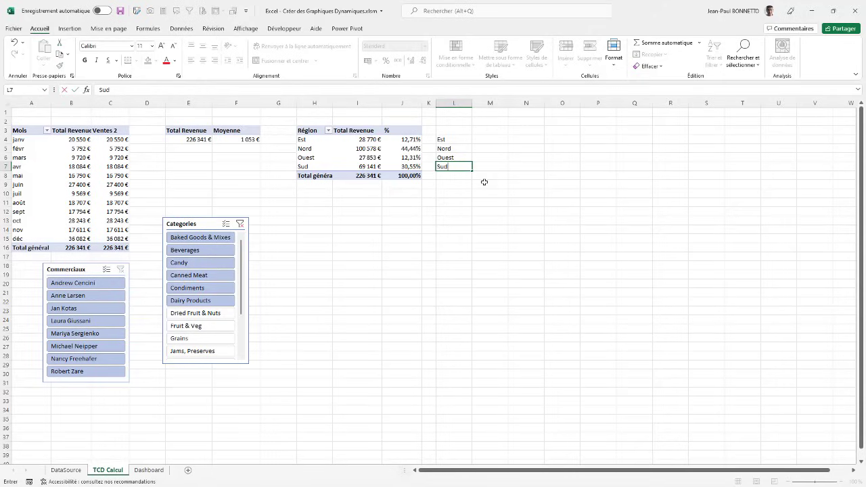
click(493, 210)
- Add the headers Région, Revenue and % in cells L3 to N3 above the region list
click(455, 132)
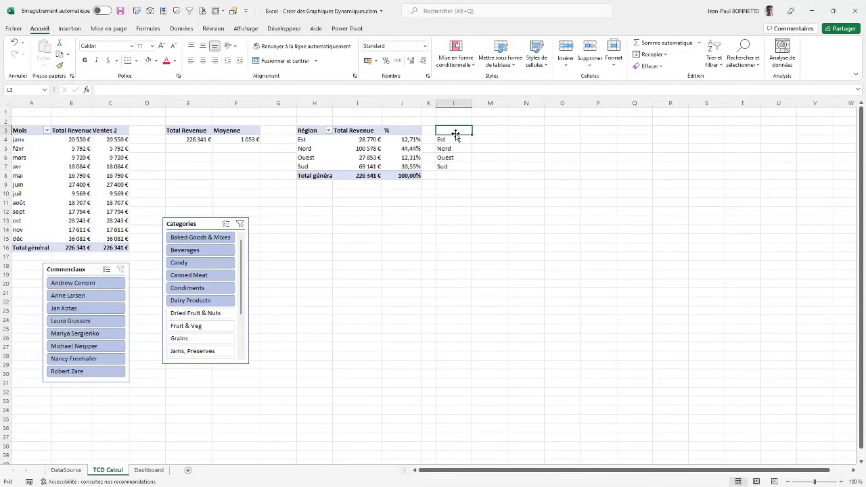
text(Rég)
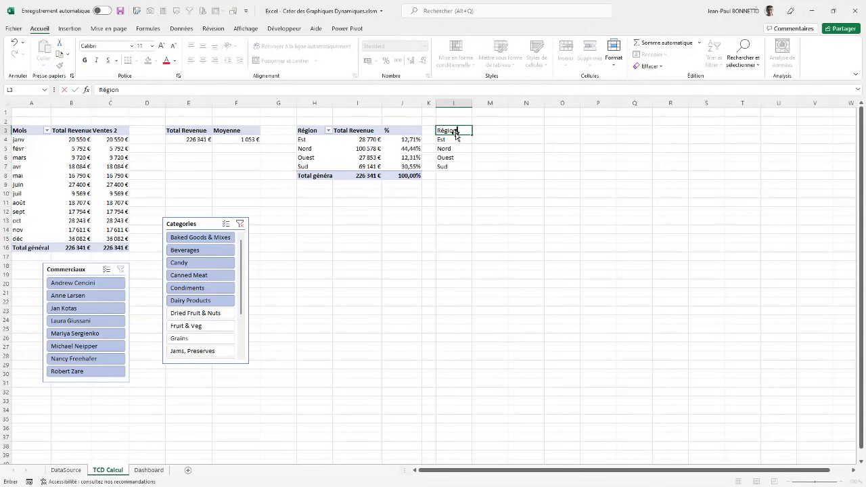
text(ion)
key(Tab)
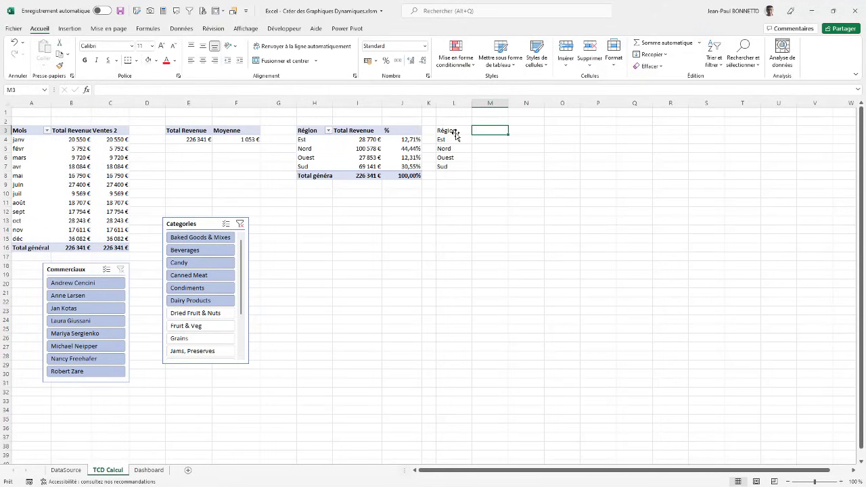
text(Revenue)
key(Tab)
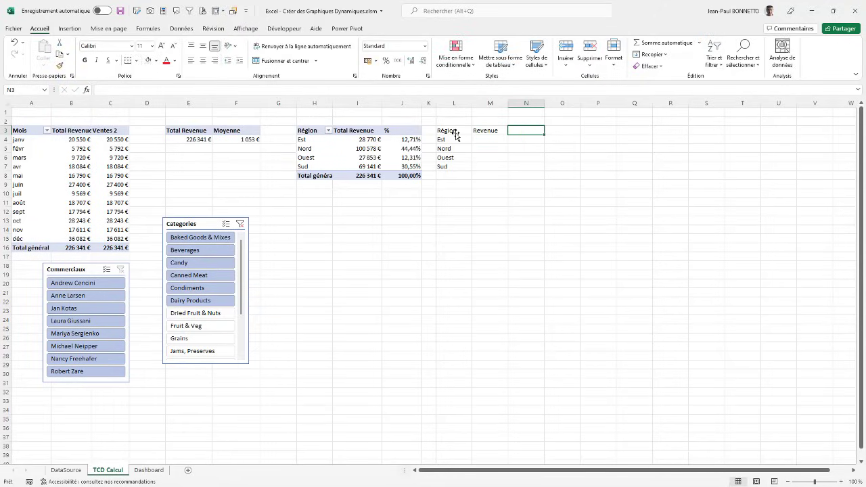
text(%)
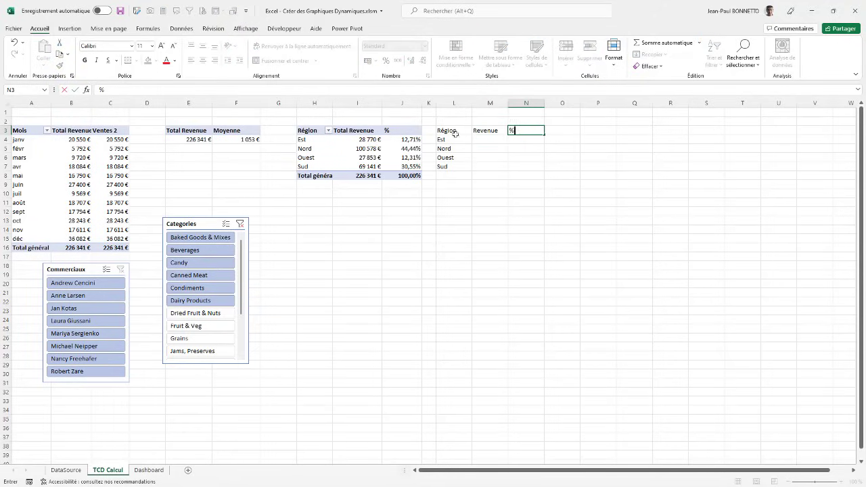
click(499, 170)
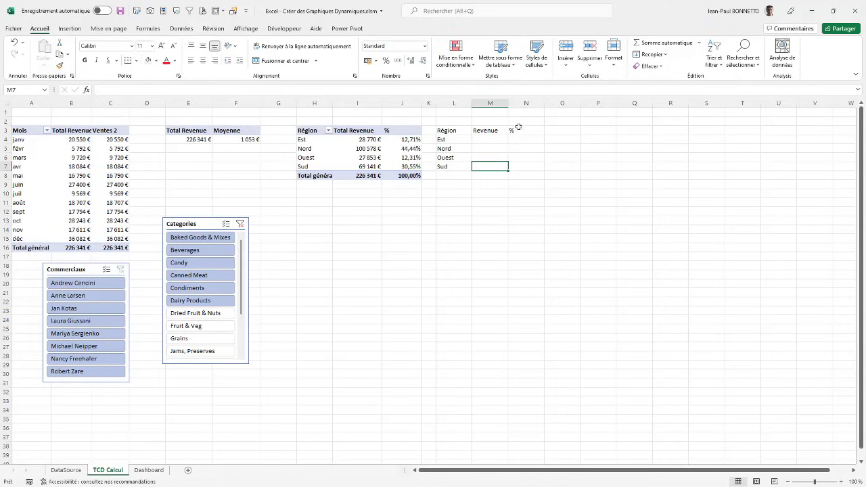
- Look up the Est region's revenue in cell M4 with the formula =RECHERCHEV(L4;$H$4:$J$7;2;0)
click(488, 140)
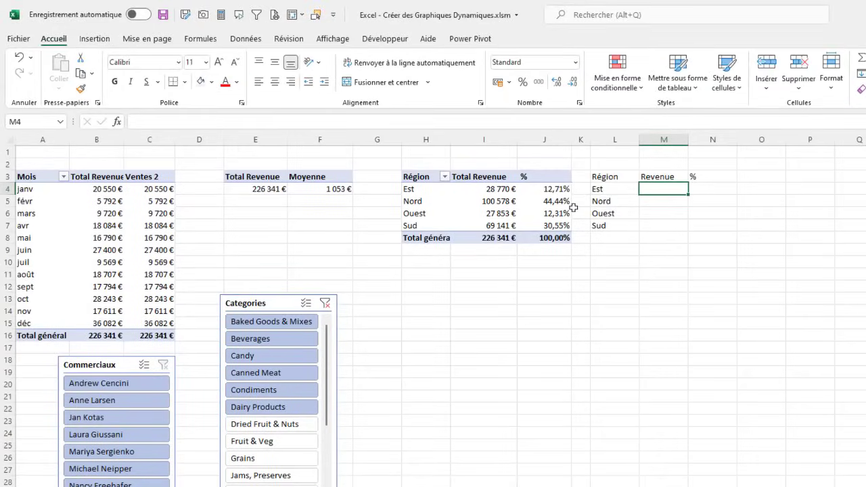
text(=re)
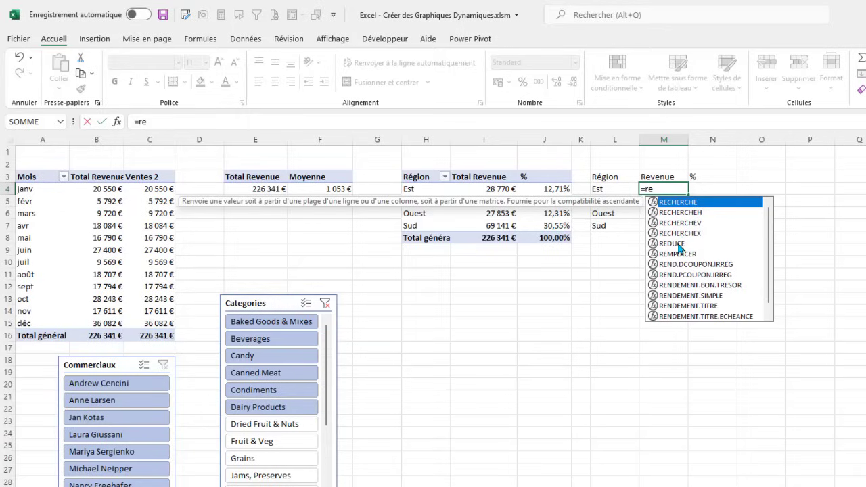
double_click(690, 223)
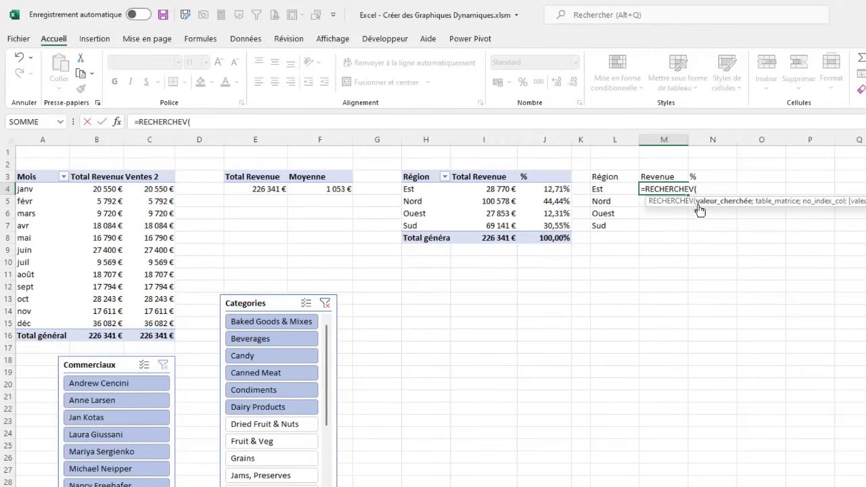
click(598, 188)
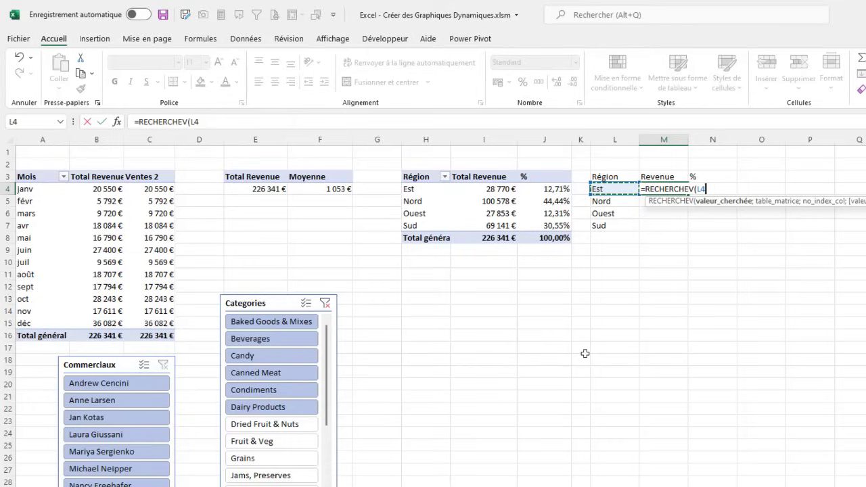
text(;)
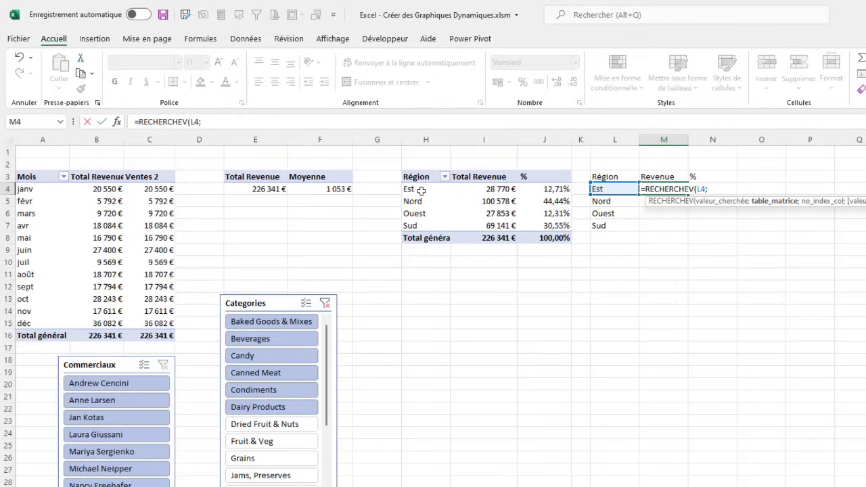
drag(420, 192, 546, 246)
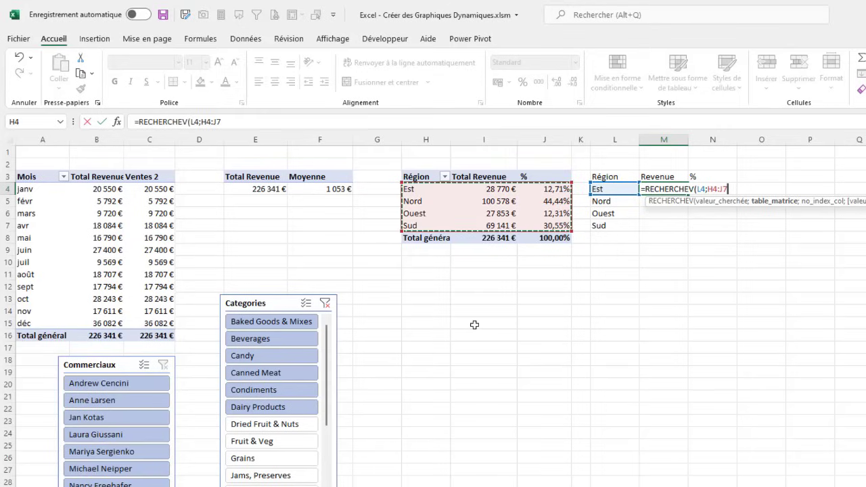
key(F4)
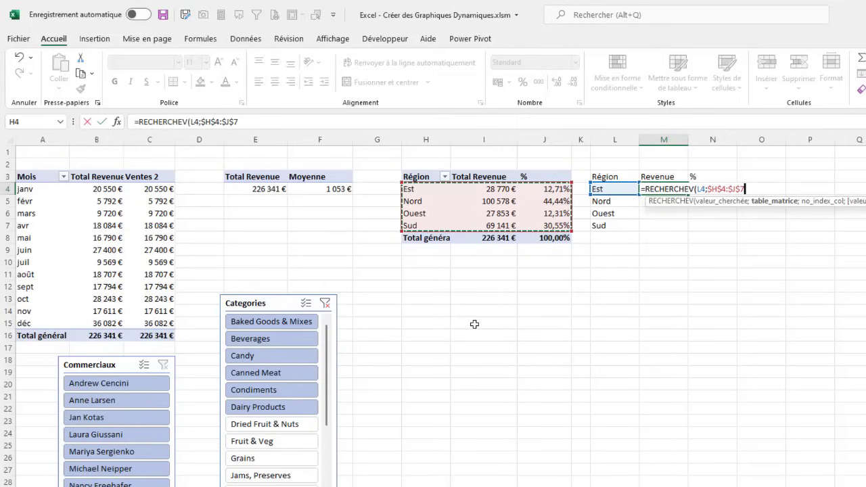
text(;)
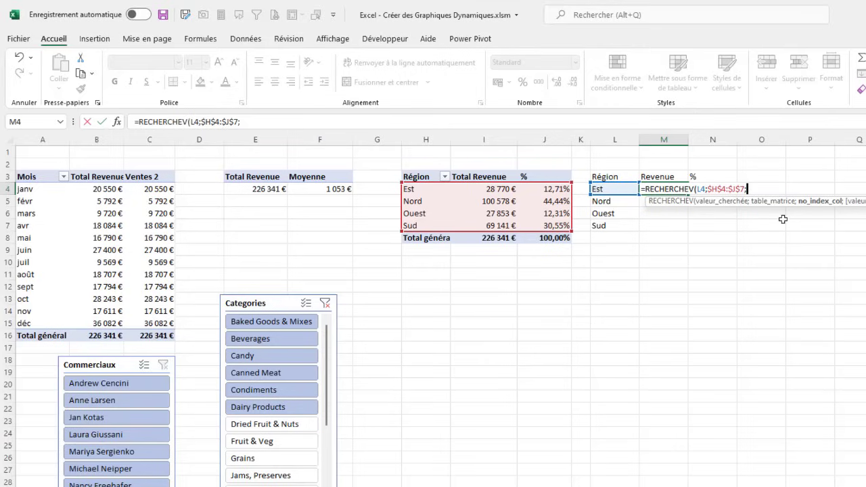
text(;)
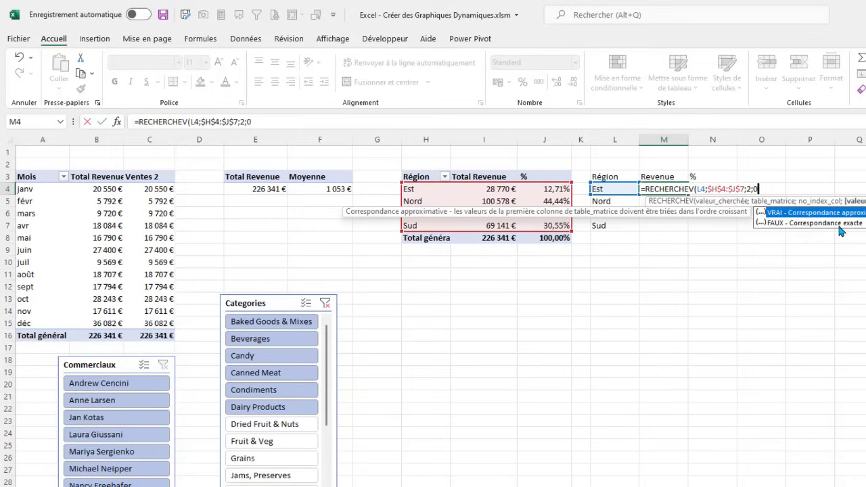
text(0))
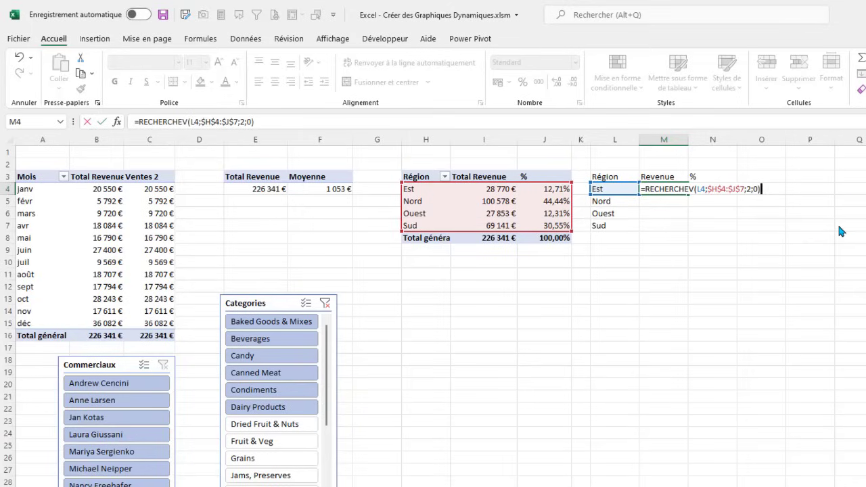
key(Return)
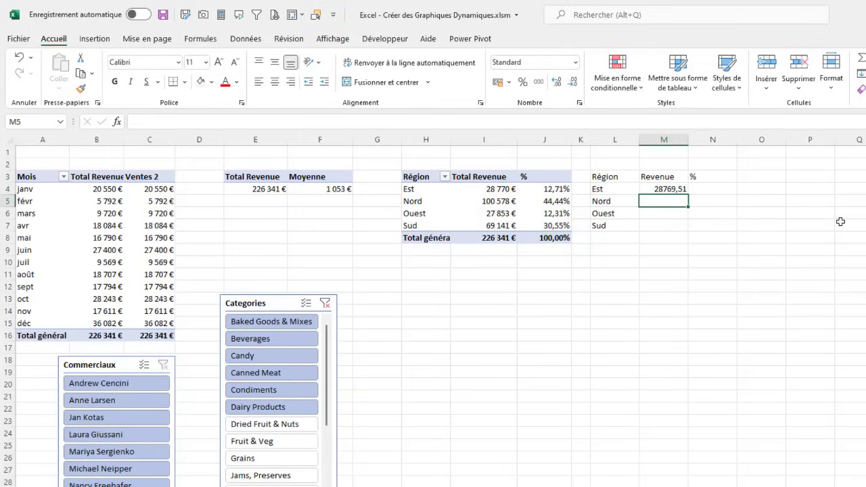
click(663, 189)
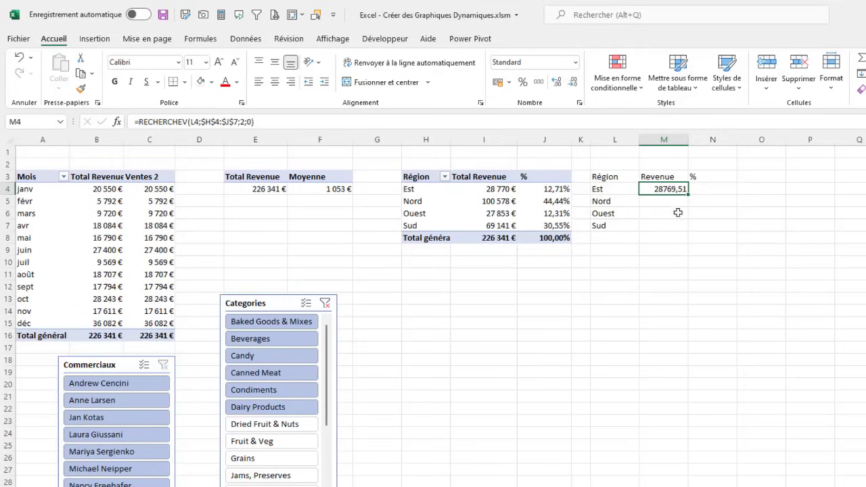
- Format the Est revenue in M4 as euros without decimals and fill the lookup formula down to M7
click(498, 82)
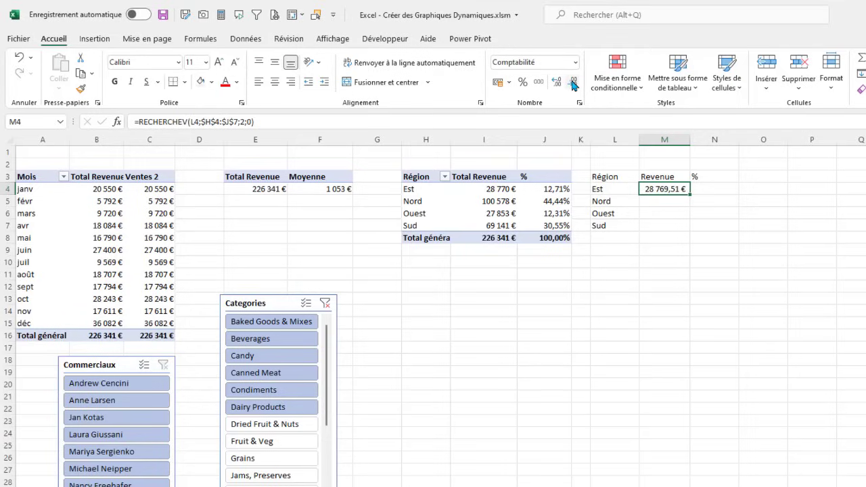
click(573, 81)
click(573, 82)
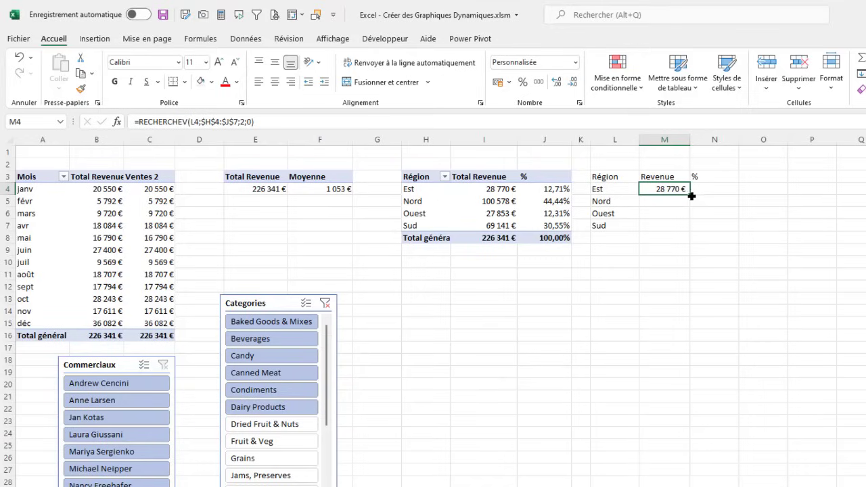
drag(691, 201, 688, 230)
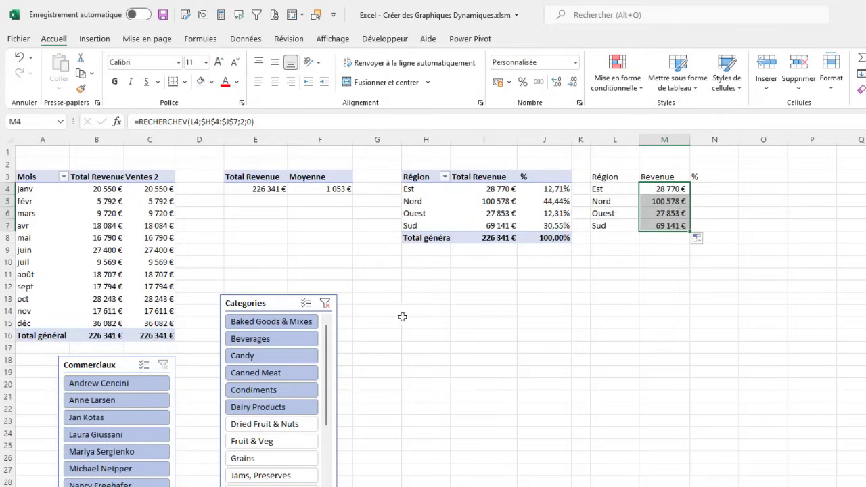
- Test the revenue lookups by filtering the Commerciaux slicer to the second through fourth salespeople, and clear the filter
drag(96, 435, 103, 402)
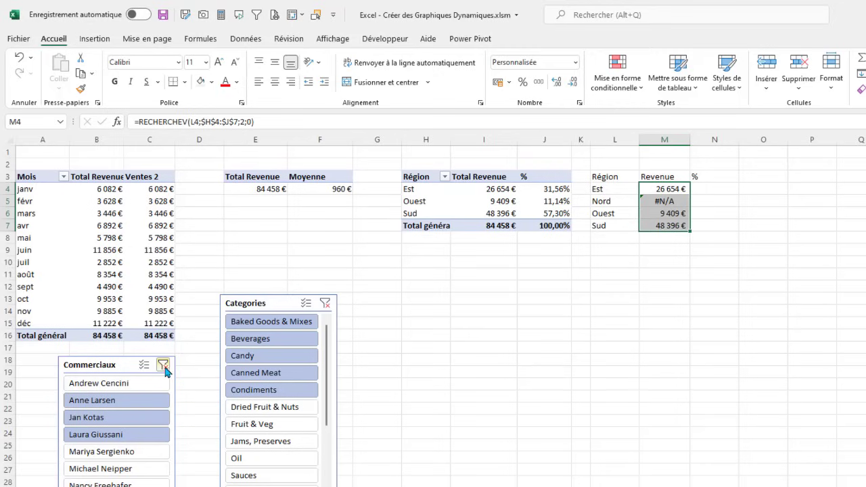
click(163, 366)
- Wrap the M4 lookup as =SIERREUR(RECHERCHEV(L4;$H$4:$J$7;2;0);"") and fill it down to M7
double_click(663, 191)
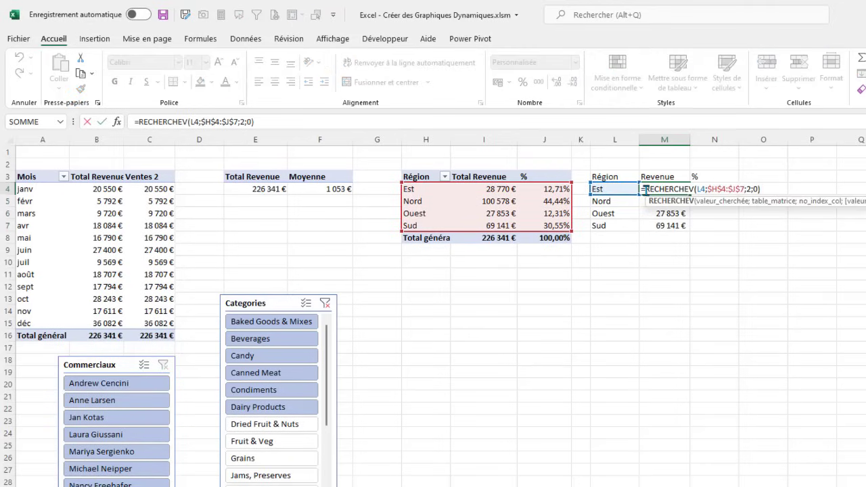
click(645, 191)
text(SI)
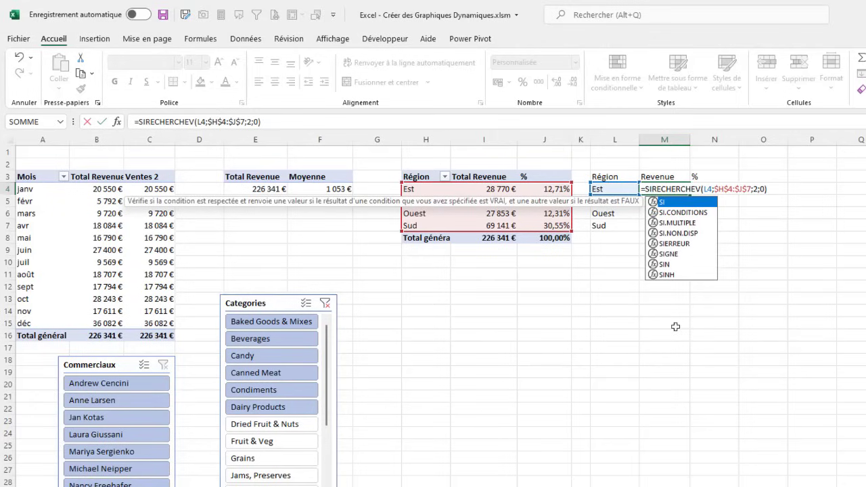
double_click(684, 245)
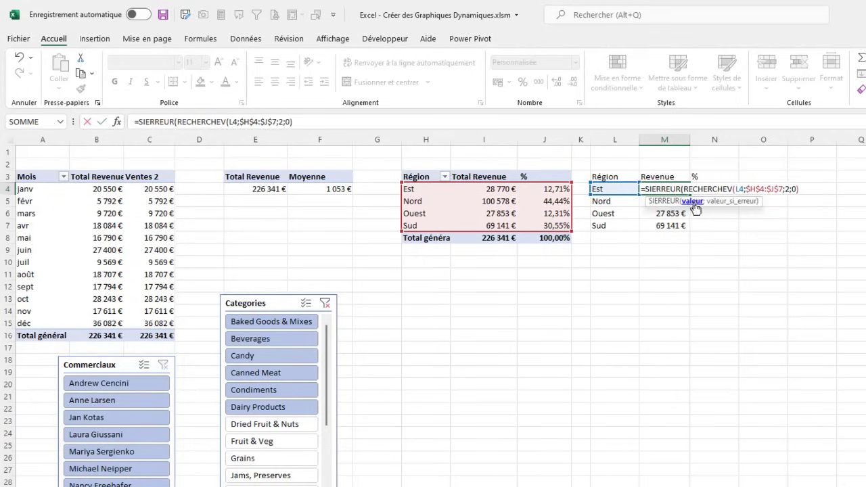
click(802, 190)
text(;)
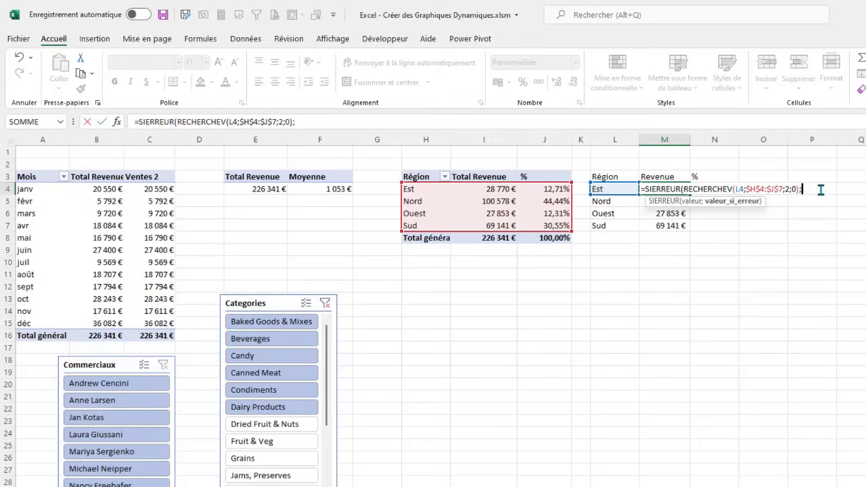
text(""))
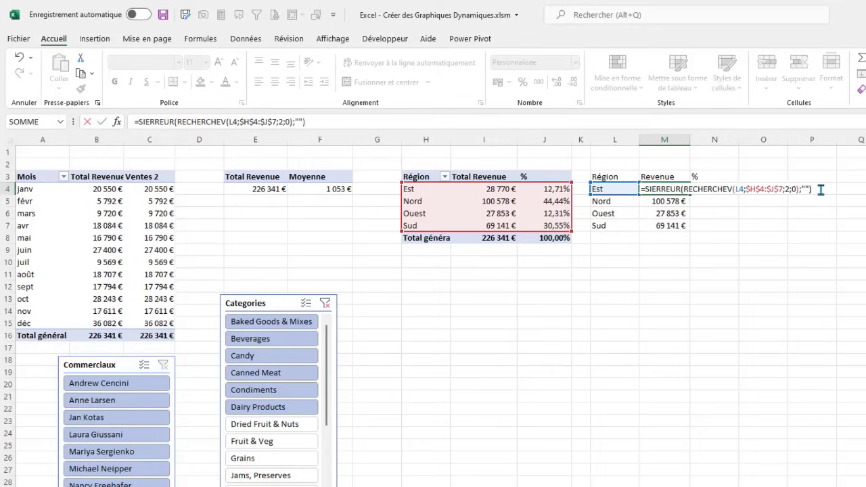
key(Return)
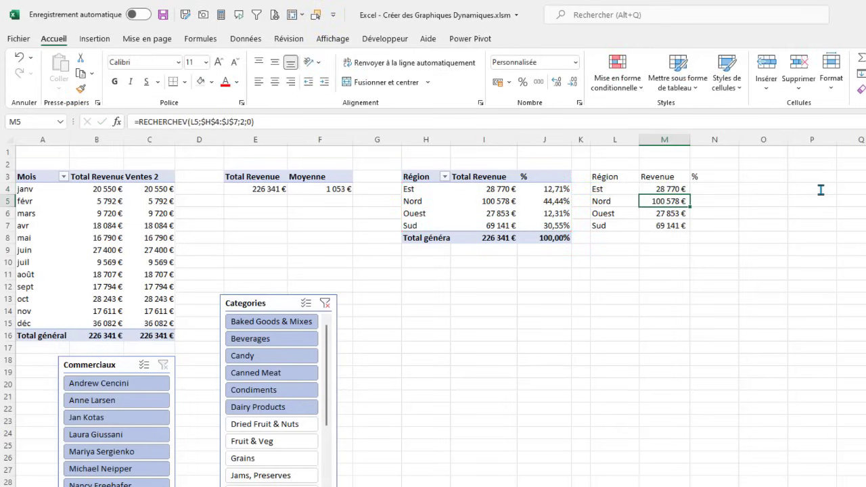
click(682, 191)
drag(683, 195, 686, 235)
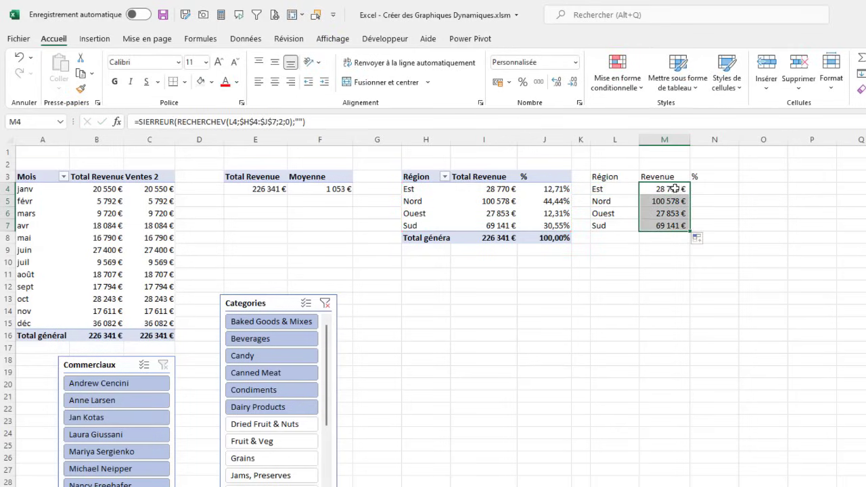
- Test the error-proof revenue lookups by filtering the Commerciaux slicer to the first two salespeople, and clear the filter
click(106, 385)
ctrl+click(101, 400)
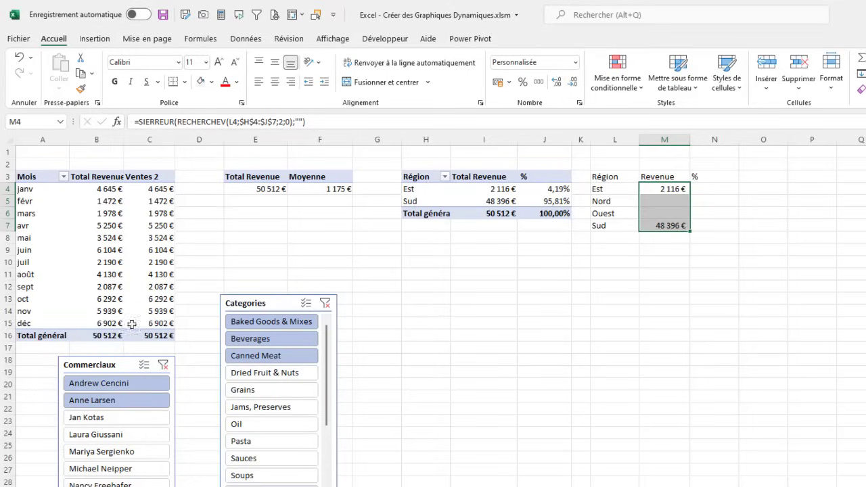
click(161, 365)
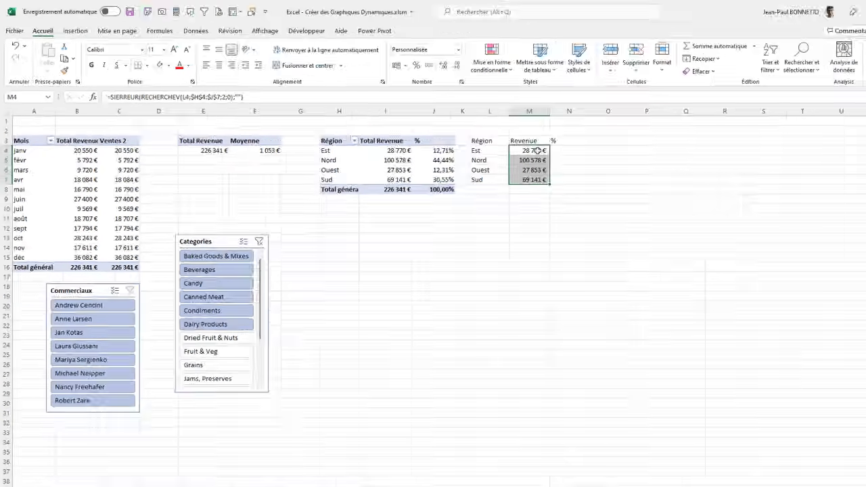
- Copy the M4 formula text into N4 and change the column index to 3: =SIERREUR(RECHERCHEV(L4;$H$4:$J$7;3;0);"")
click(688, 192)
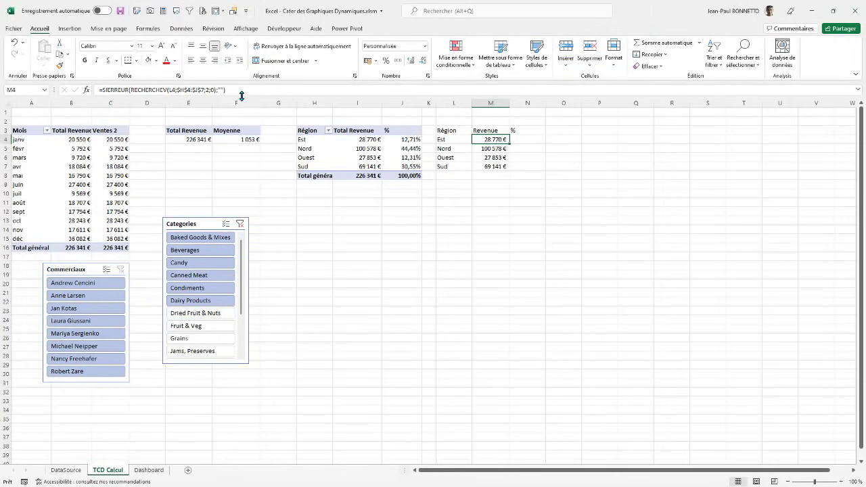
drag(231, 90, 98, 90)
key(ctrl+c)
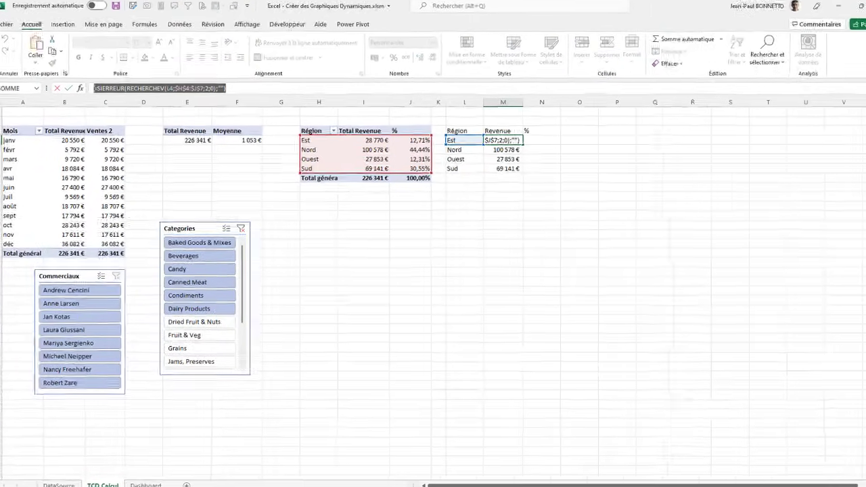
key(Escape)
click(533, 141)
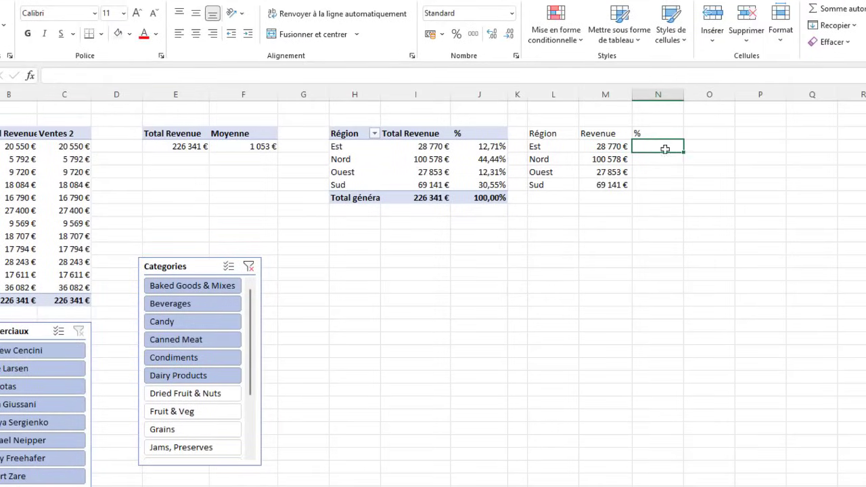
click(95, 75)
key(ctrl+v)
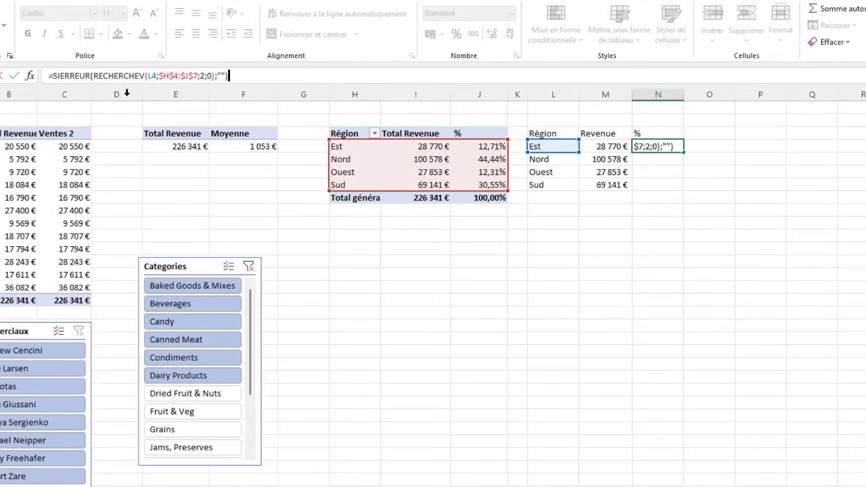
double_click(203, 75)
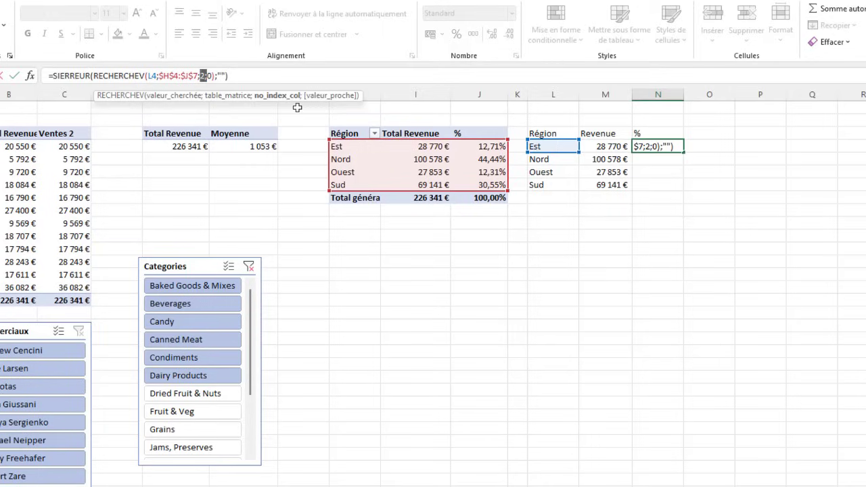
text(3)
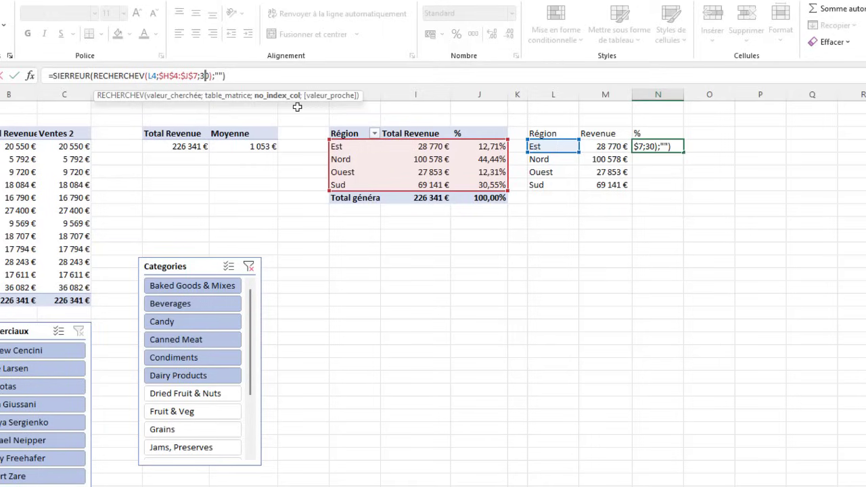
text(;)
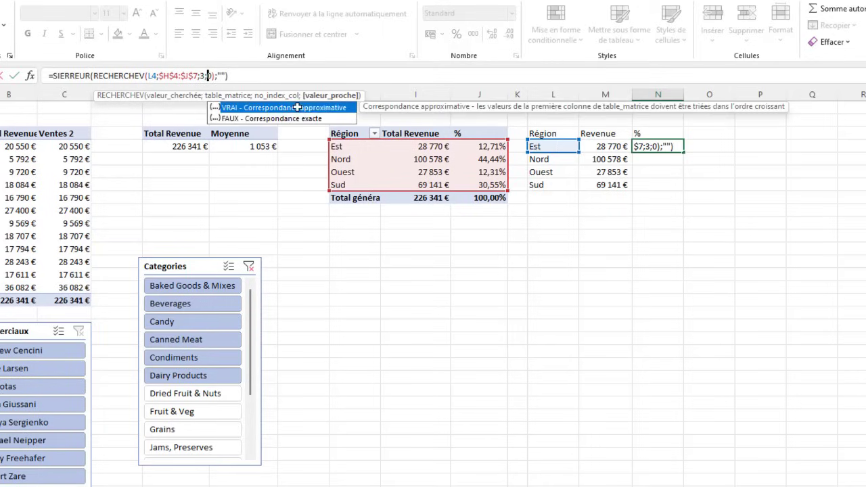
key(Return)
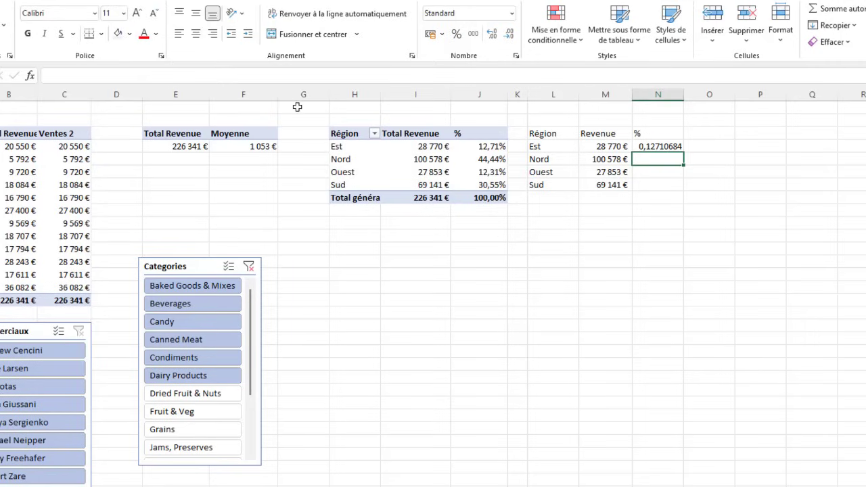
- Fill the N4 formula down to N7 and format the range as percentages with two decimals
click(659, 146)
drag(682, 152, 683, 191)
click(457, 34)
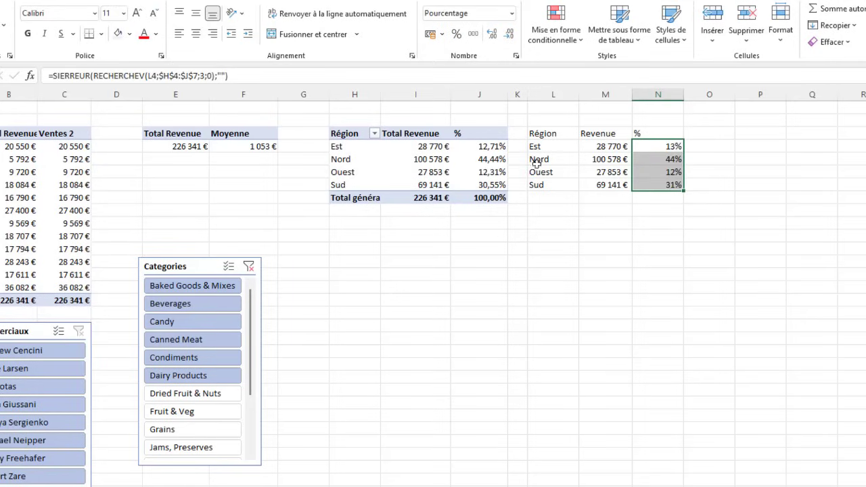
click(491, 34)
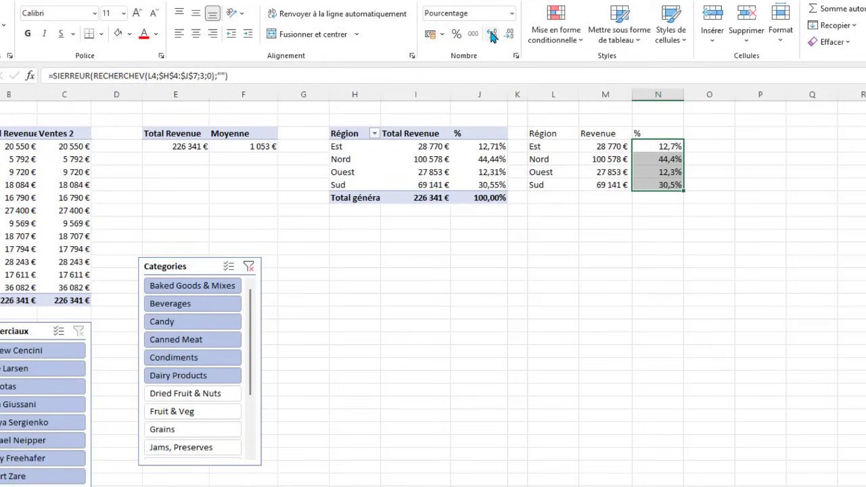
click(491, 34)
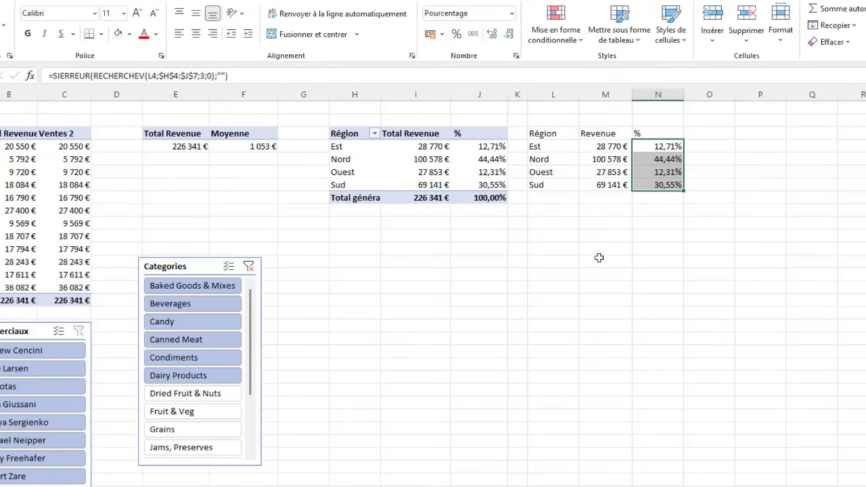
click(599, 259)
- Test the region table with the first two and the first five salespeople, and clear the Commerciaux and Categories slicer filters
click(23, 352)
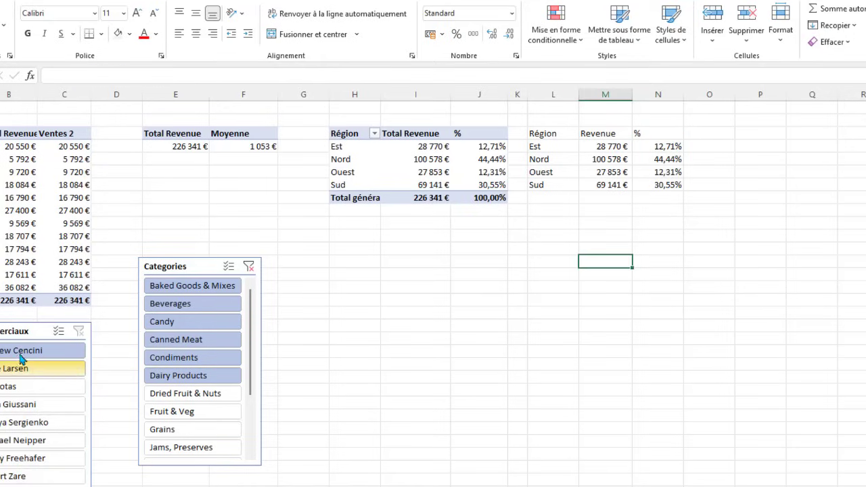
ctrl+click(27, 370)
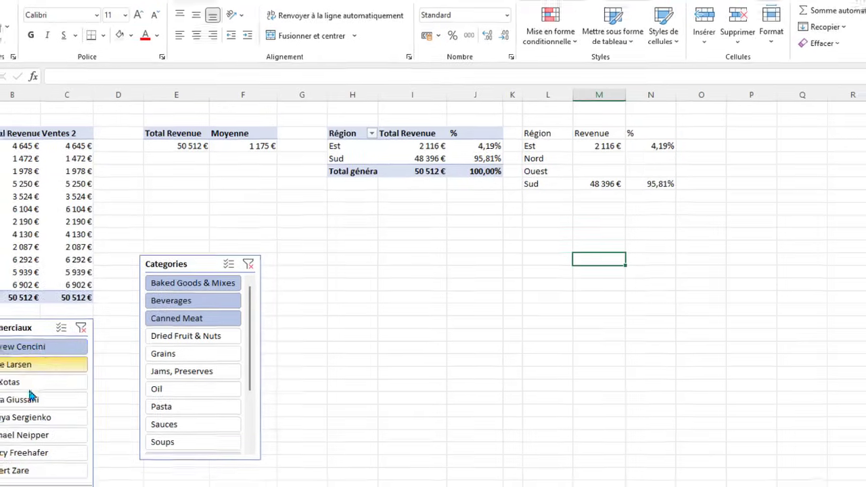
drag(31, 421, 27, 360)
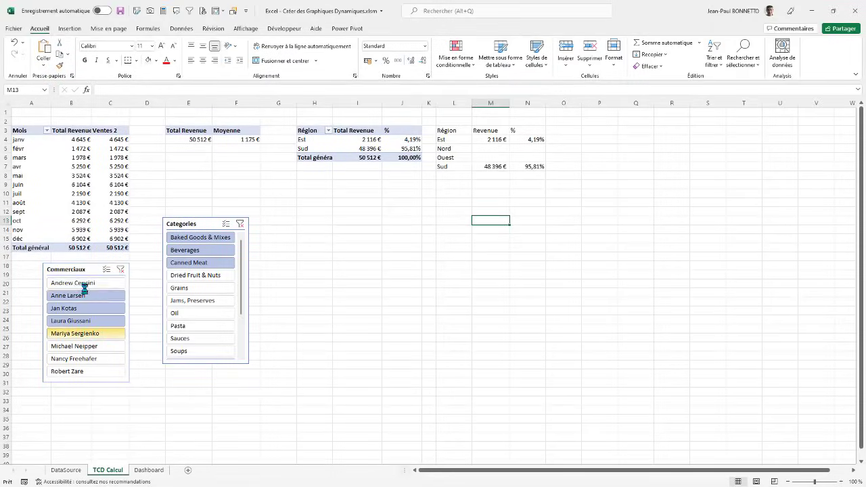
drag(85, 288, 87, 283)
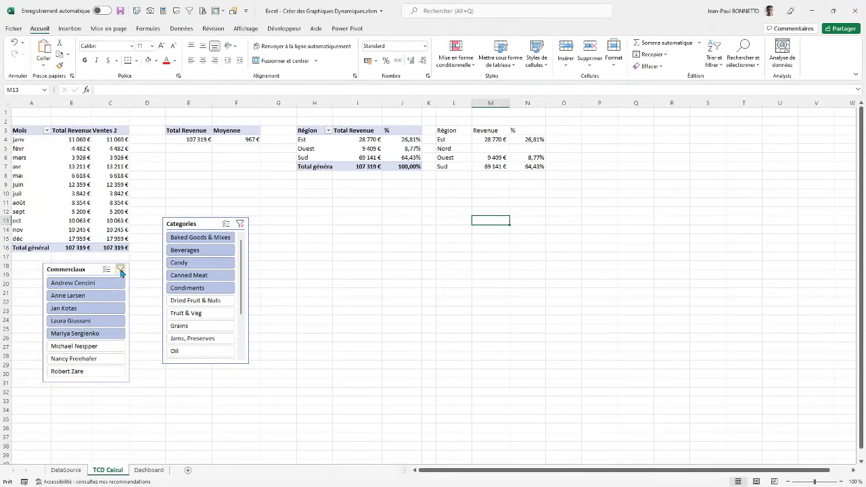
click(121, 271)
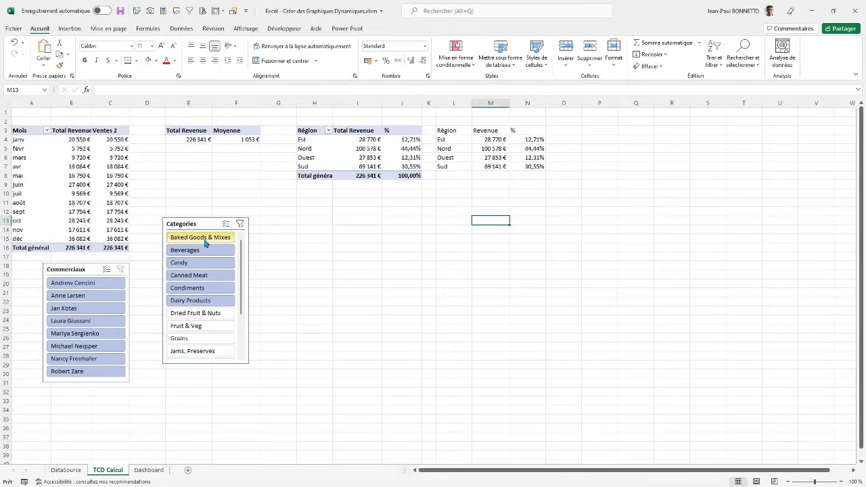
click(239, 224)
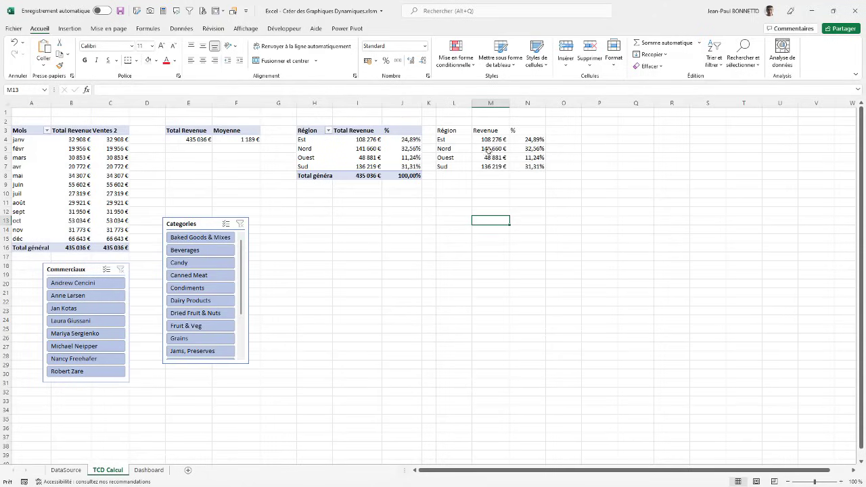
- Centre the headers in L3:N3 horizontally and align them to the middle vertically
click(450, 131)
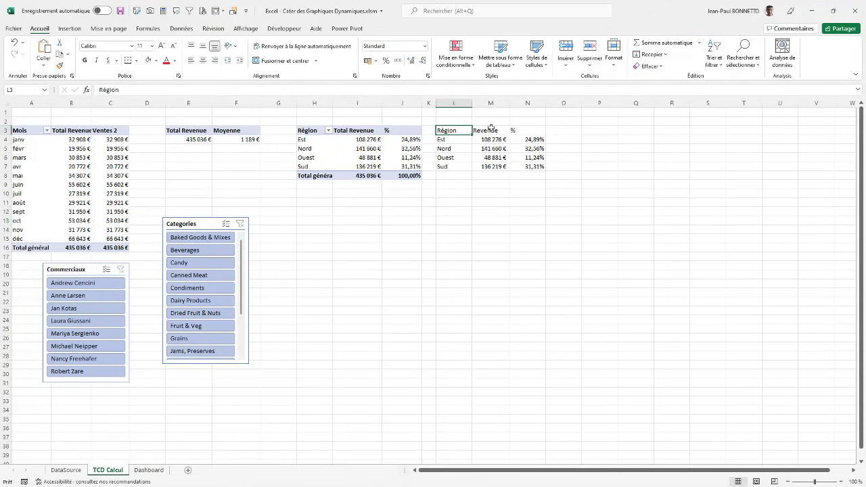
drag(534, 130, 450, 131)
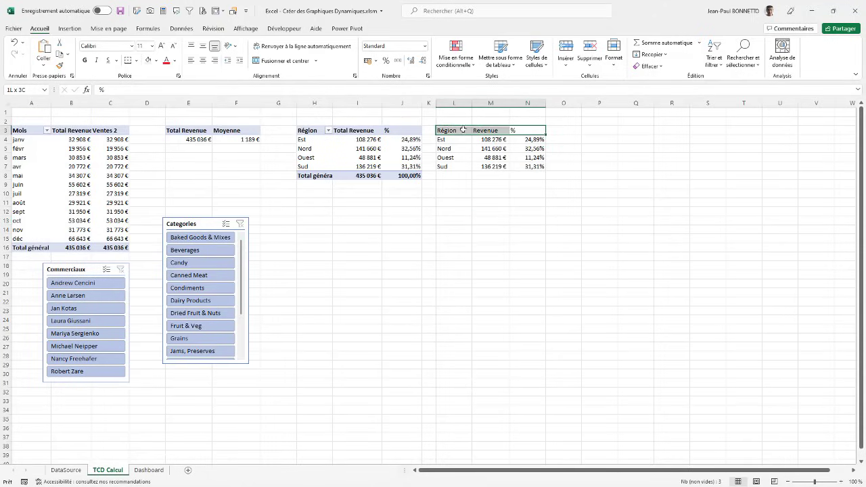
click(203, 60)
click(202, 46)
- Apply all borders to the region table in L3:N7
click(460, 131)
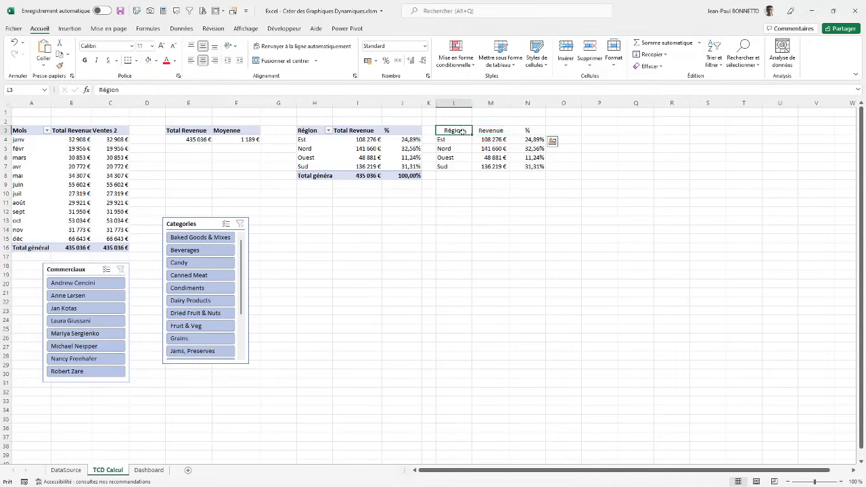
drag(462, 130, 534, 166)
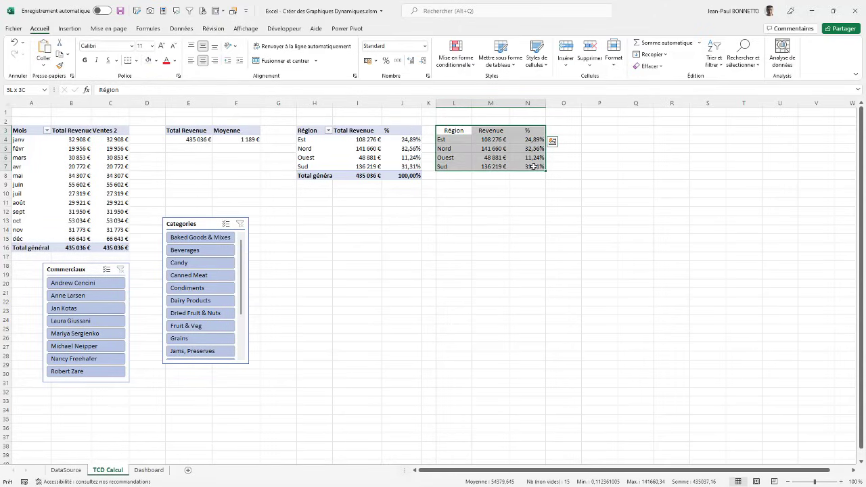
click(137, 63)
click(152, 150)
click(492, 209)
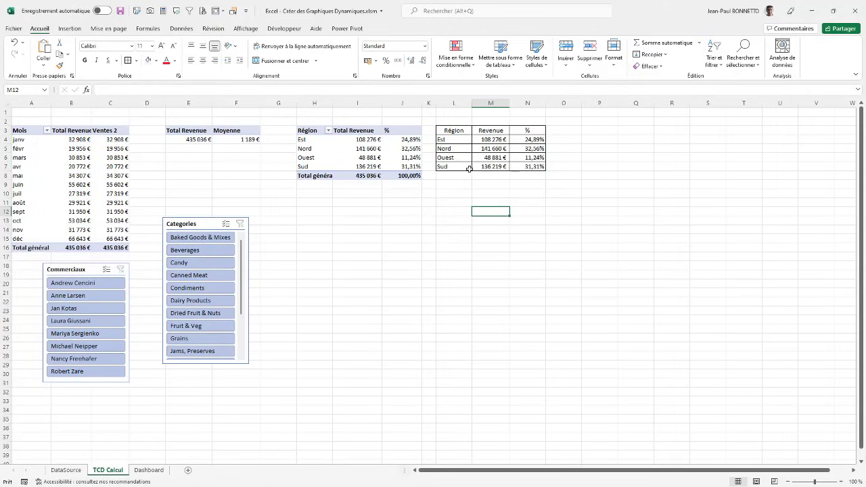
- Fill the region table headers in L3:N3 with a light blue and make them bold
drag(455, 131, 531, 131)
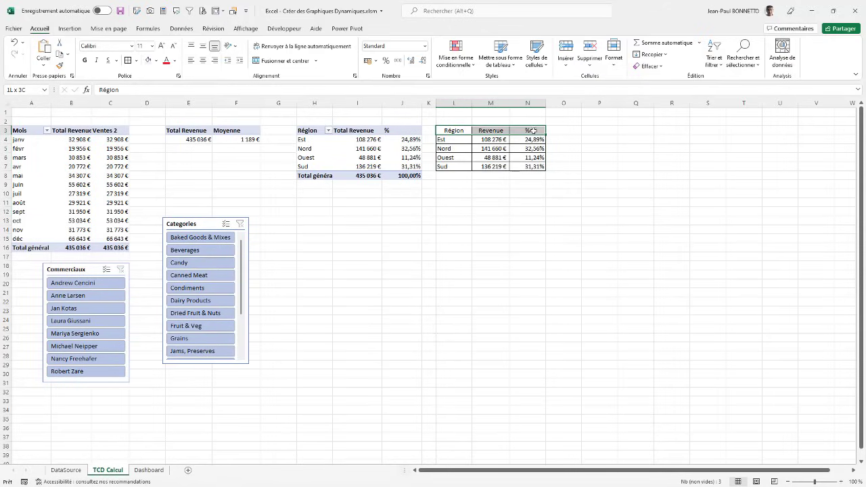
click(155, 61)
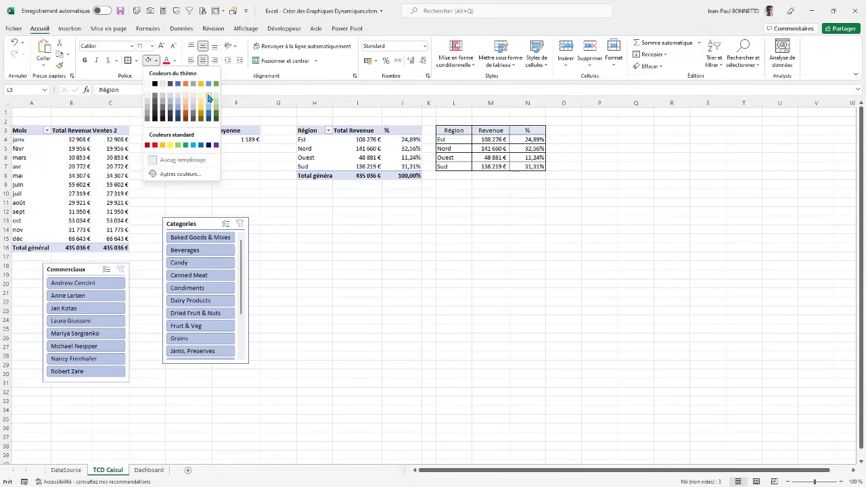
click(213, 97)
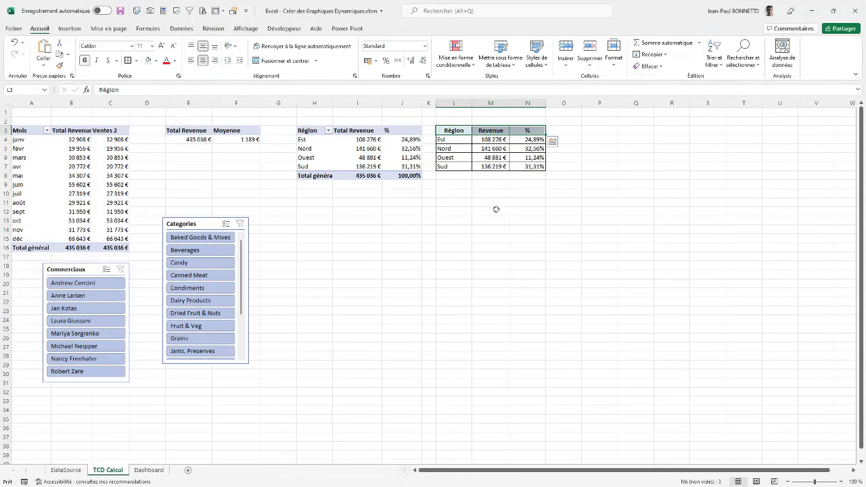
drag(490, 202, 494, 211)
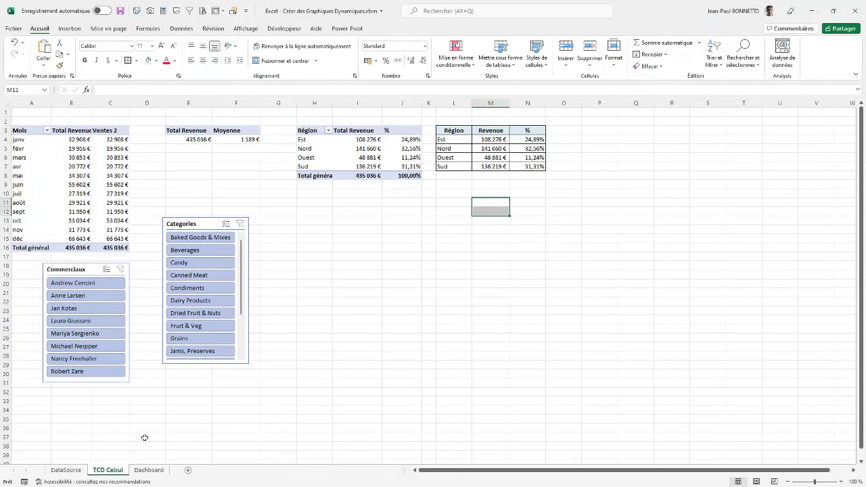
- On the Dashboard sheet, move the blank white rounded card beneath the monthly revenue chart and shrink it to just under half the chart's width
click(149, 469)
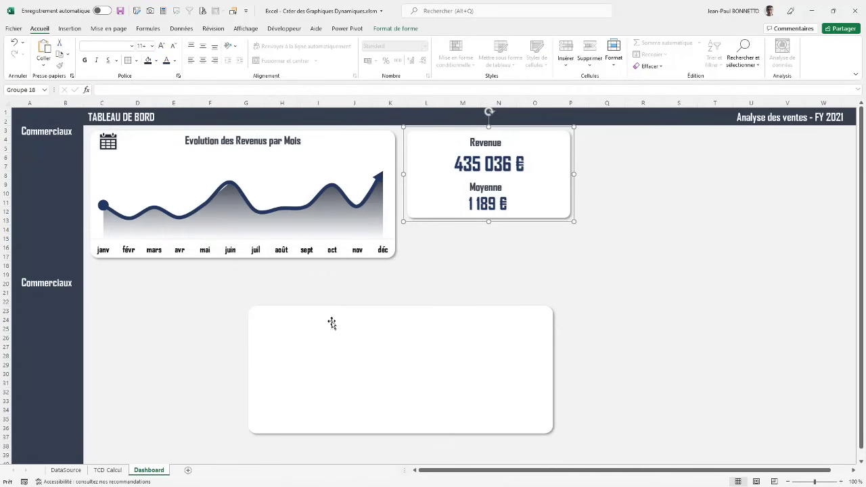
drag(332, 319, 173, 278)
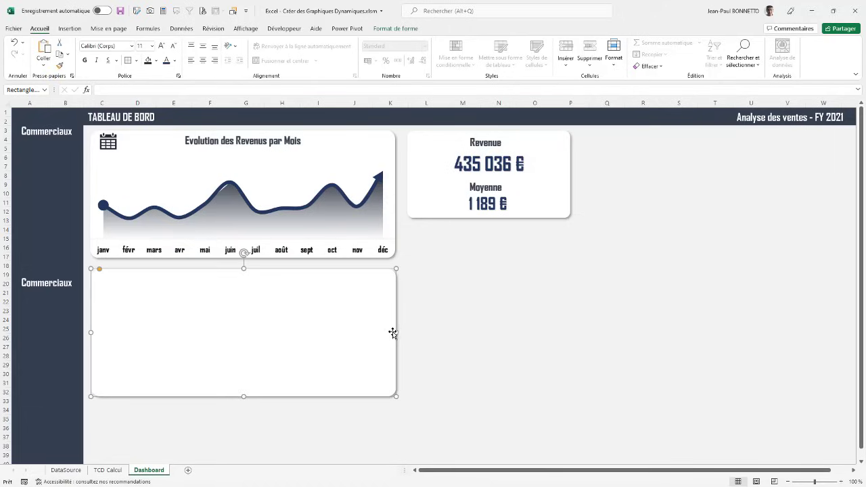
drag(396, 332, 218, 331)
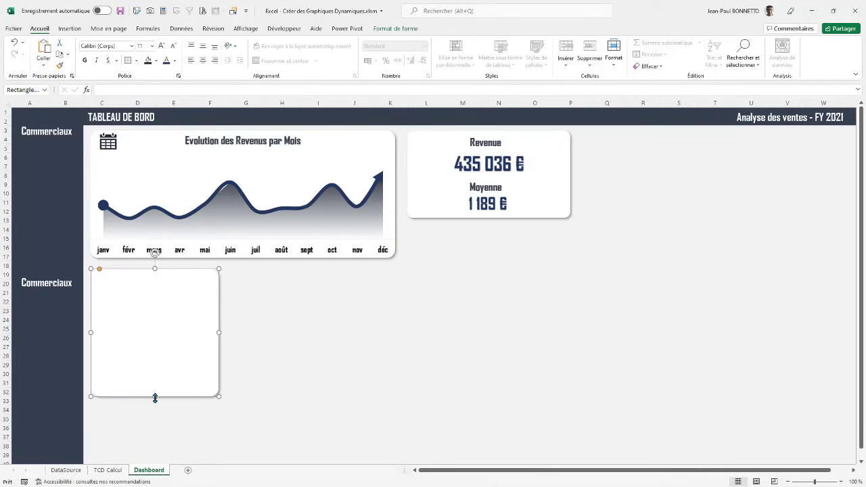
drag(155, 398, 158, 389)
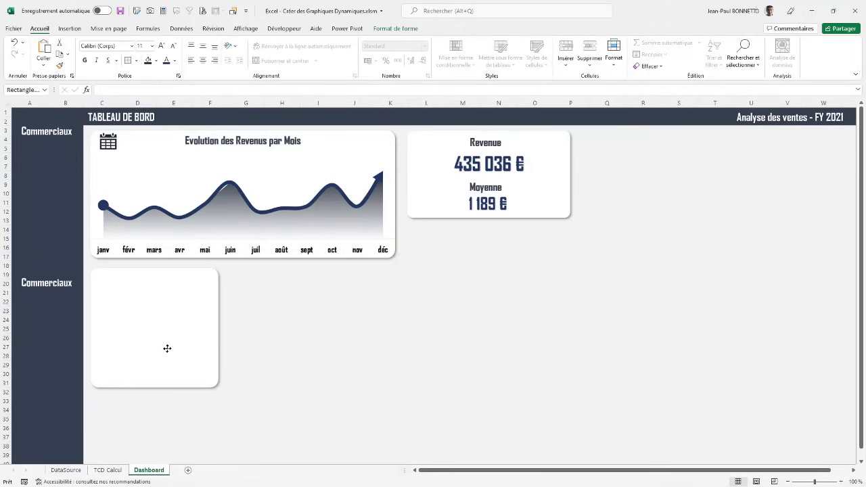
click(167, 349)
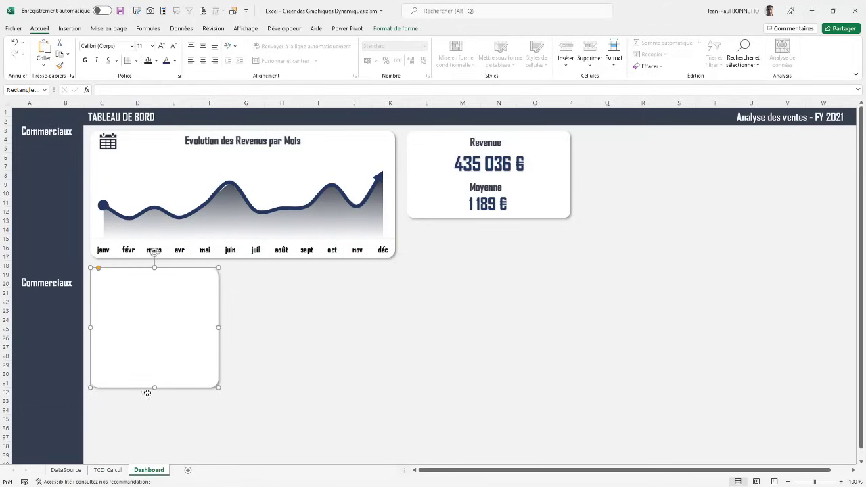
drag(156, 389, 157, 354)
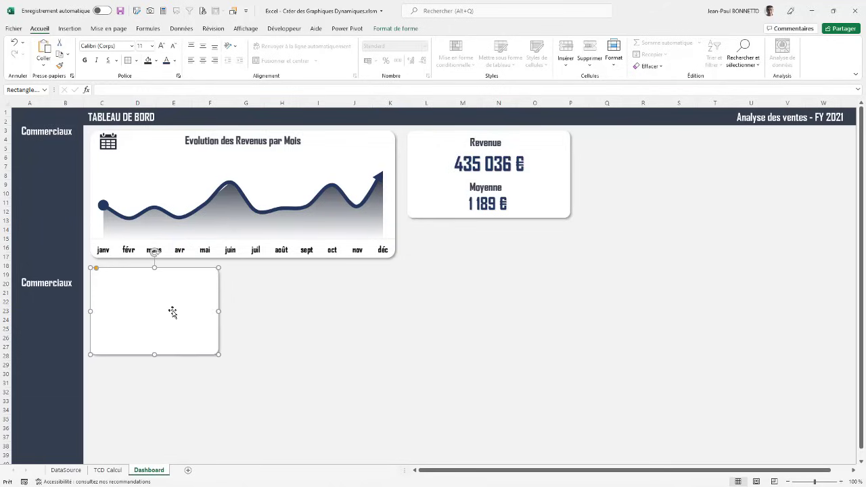
drag(222, 311, 235, 311)
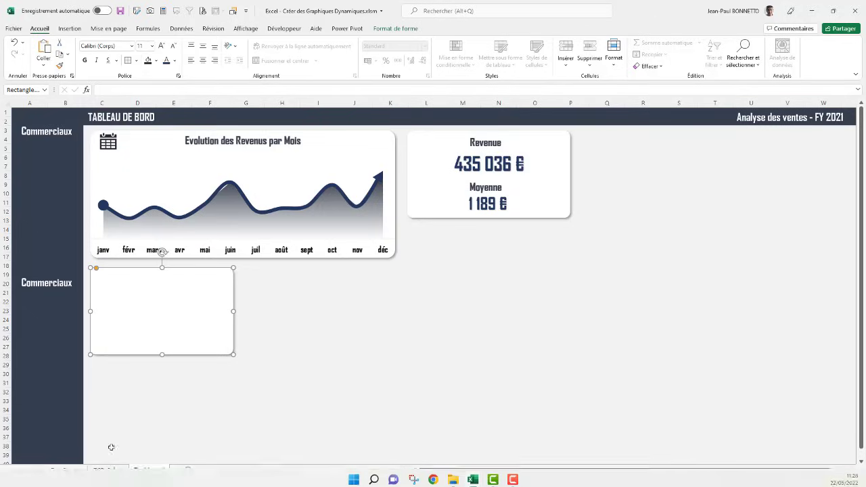
- On the TCD Calcul sheet, insert a blank column before the % column of the region table
click(110, 470)
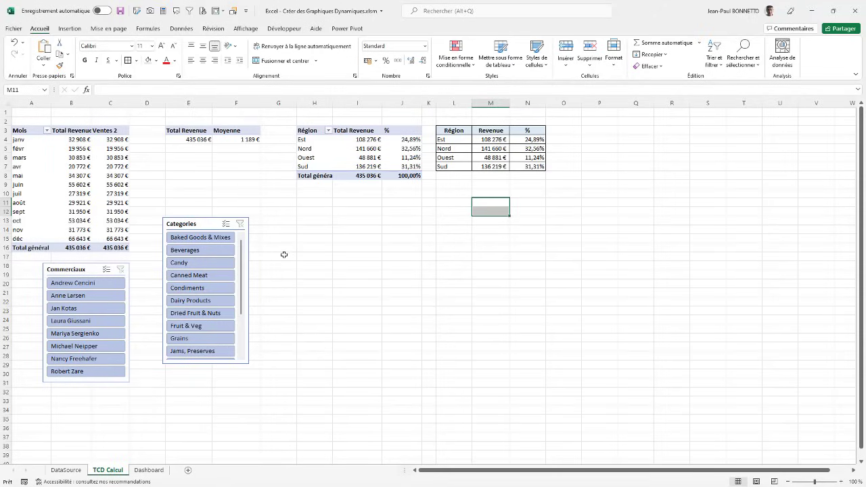
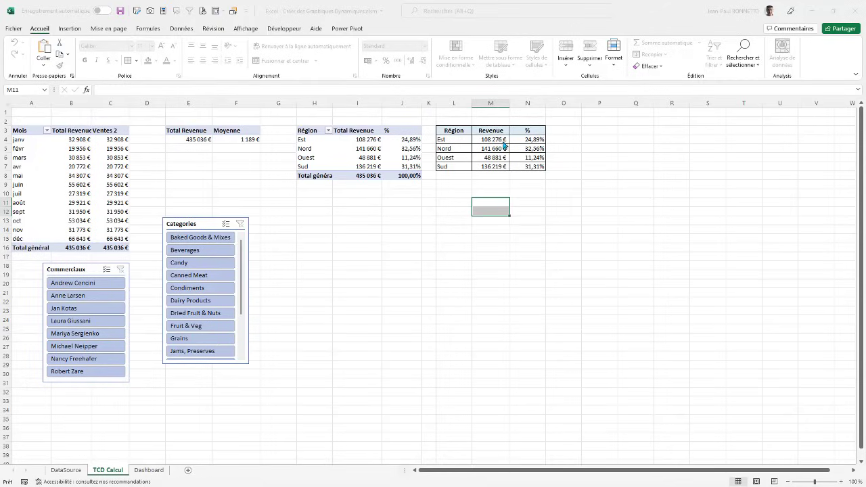
click(537, 138)
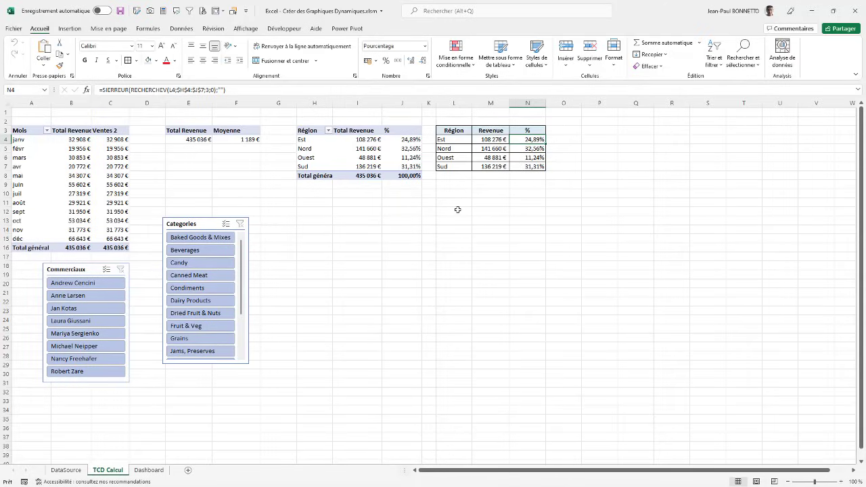
click(527, 130)
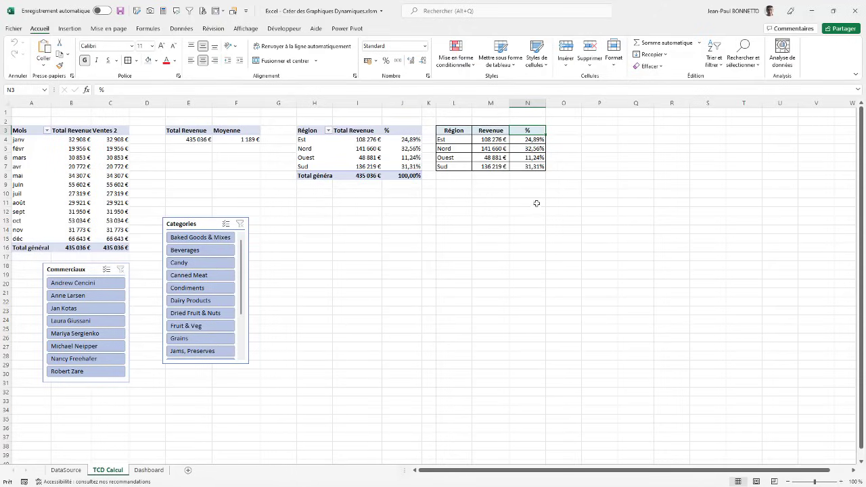
click(528, 103)
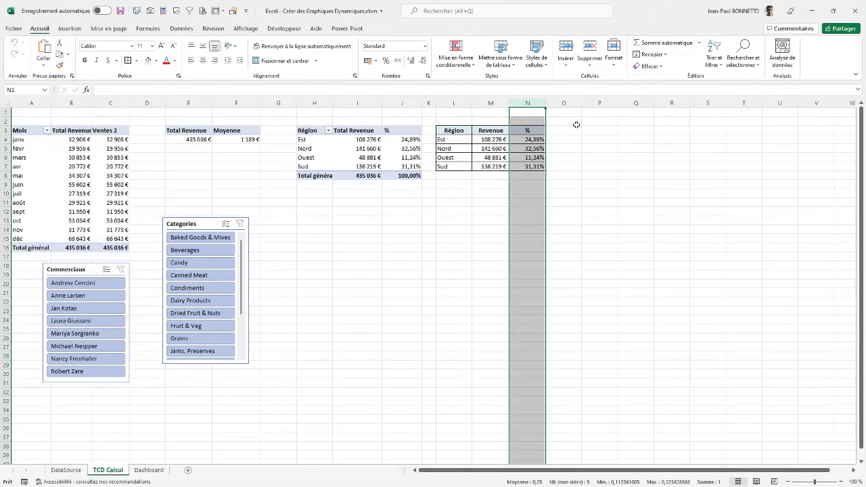
key(ctrl+plus)
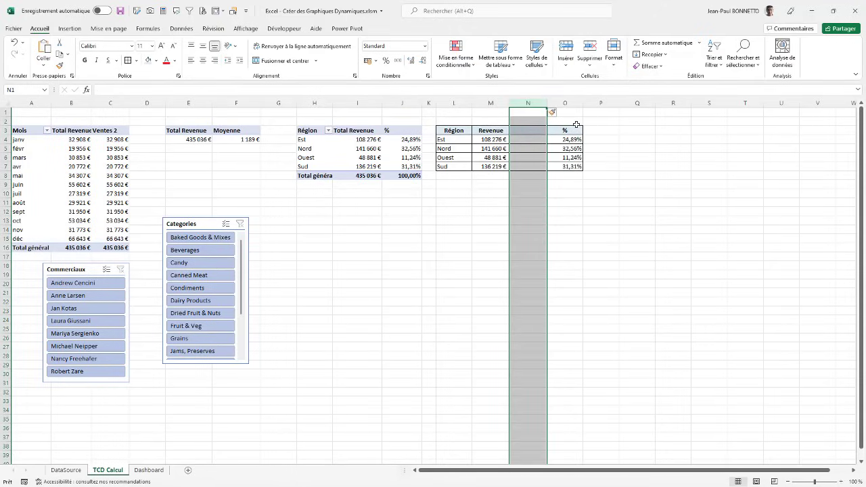
- Title the new column in N3 "Revenue Total" and widen column N to 14,29
click(520, 130)
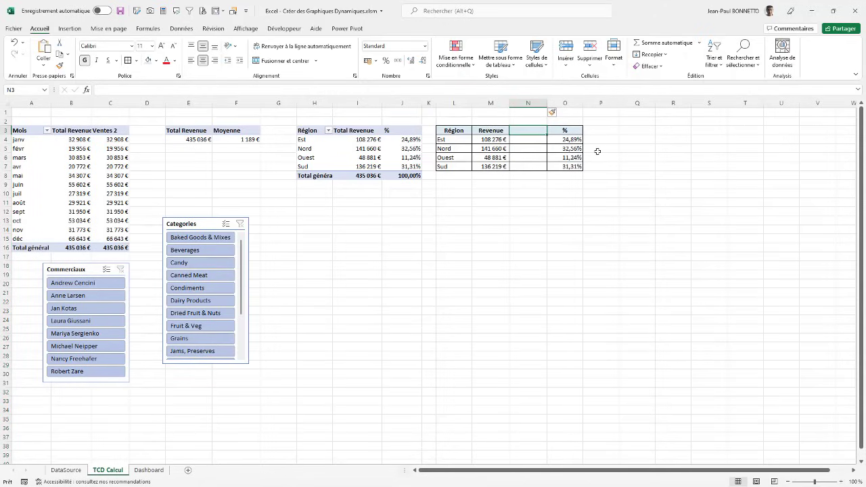
text(Revenue)
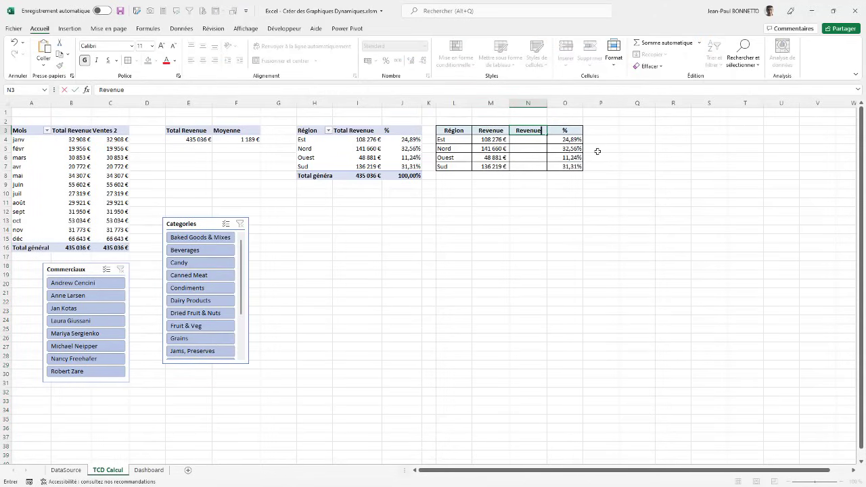
text( Total)
click(517, 209)
drag(547, 103, 556, 103)
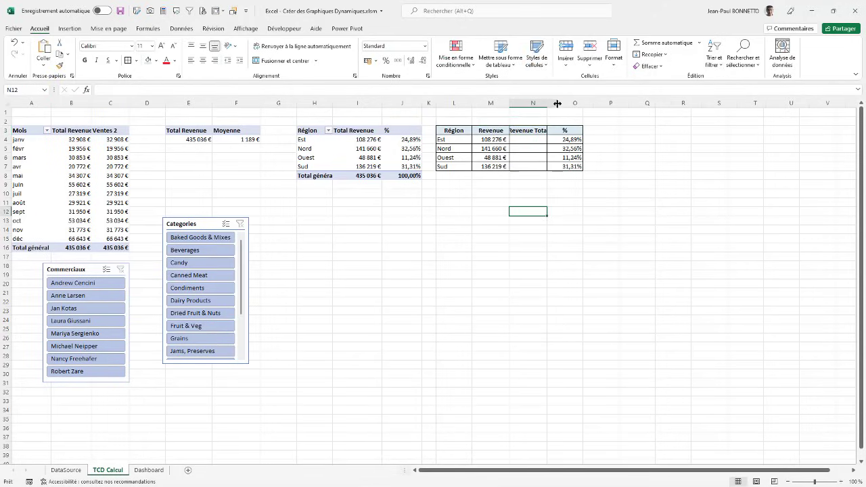
click(556, 103)
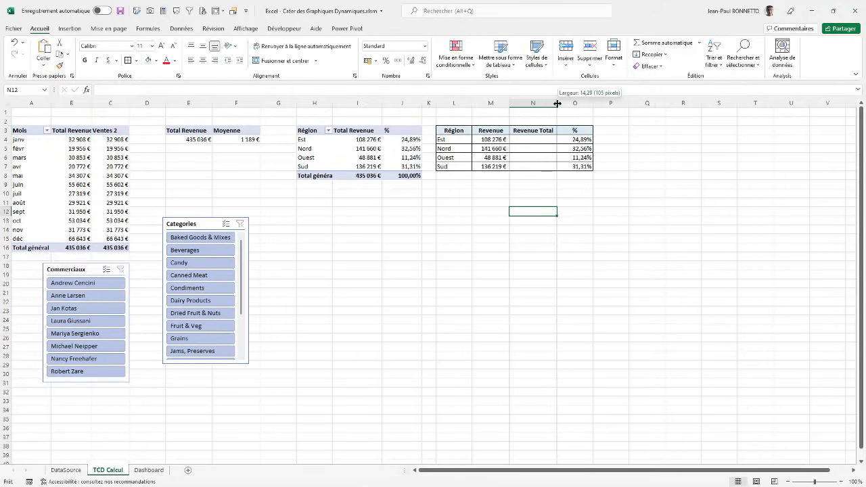
- Enter =$E$4 in N4 to reference the pivot table's total revenue and fill it down to N7
click(526, 139)
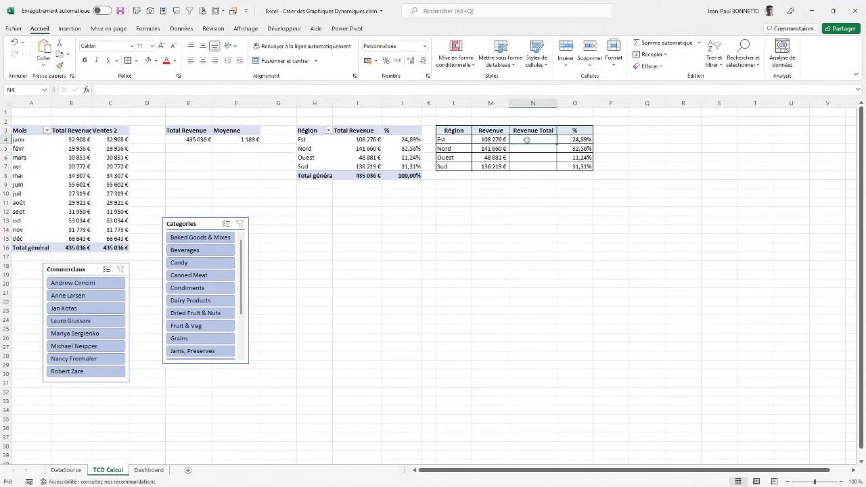
click(196, 140)
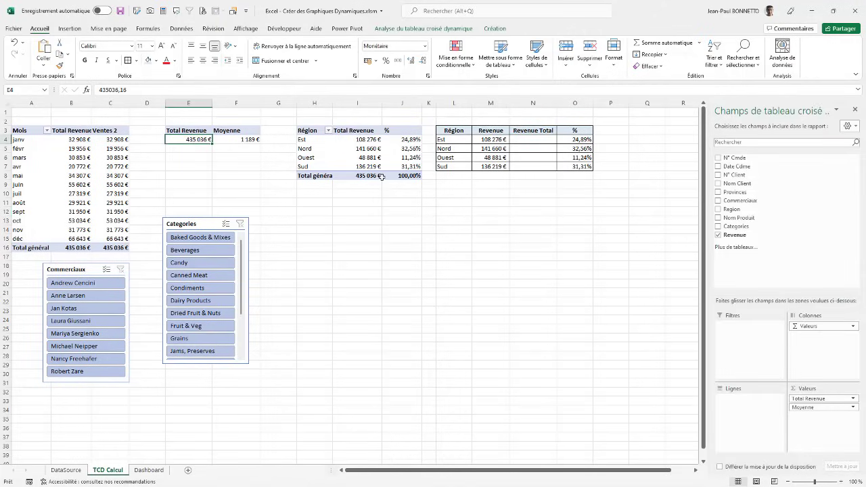
click(532, 139)
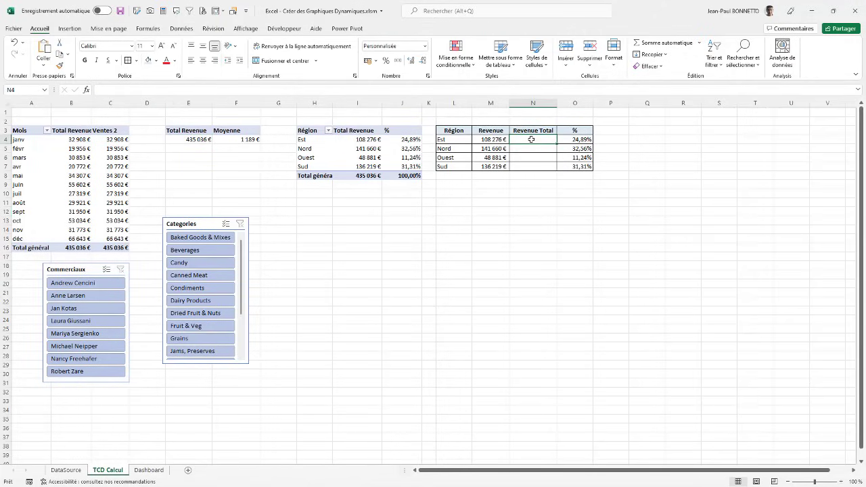
text(=)
click(196, 140)
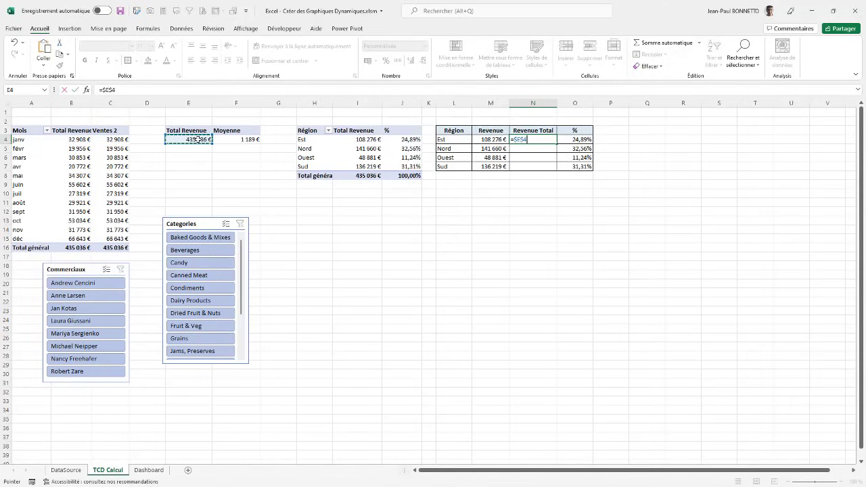
key(Return)
click(548, 140)
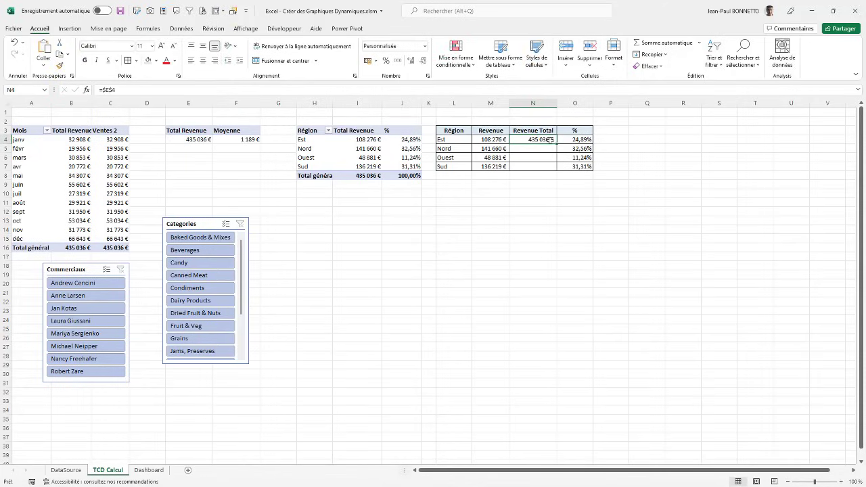
drag(554, 143, 554, 170)
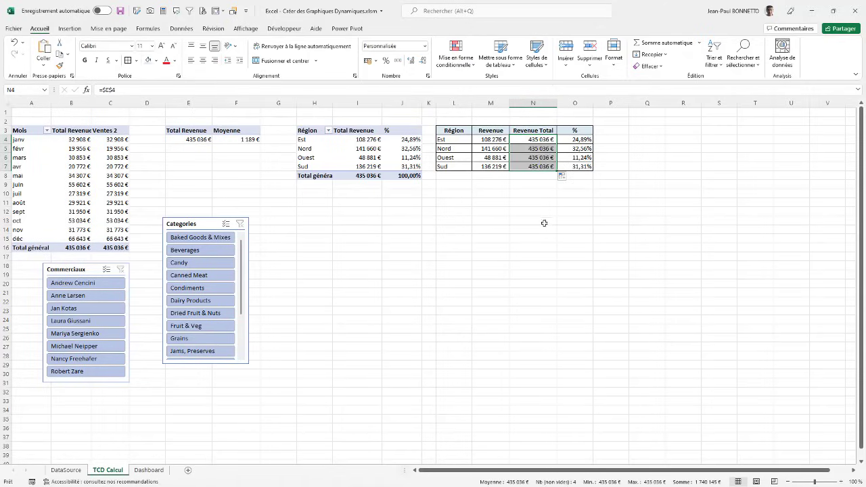
- Filter the Commerciaux slicer to the first three salespeople to test the Revenue Total column
click(495, 148)
drag(94, 283, 91, 309)
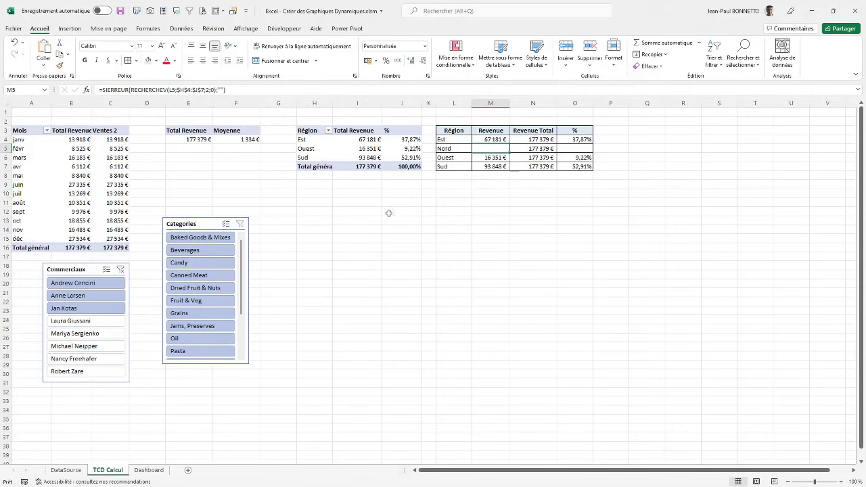
- Change the N4 formula to =SI(M4="";"";$E$4) so the total stays blank when the region has no revenue
click(534, 141)
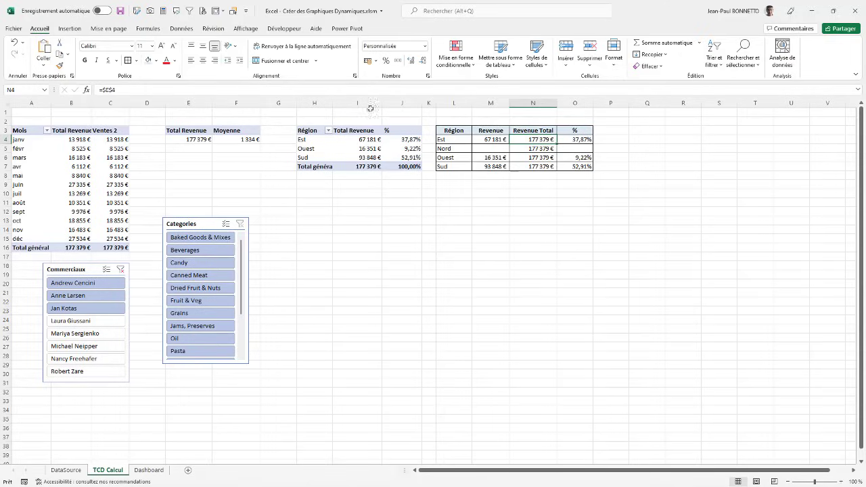
click(103, 91)
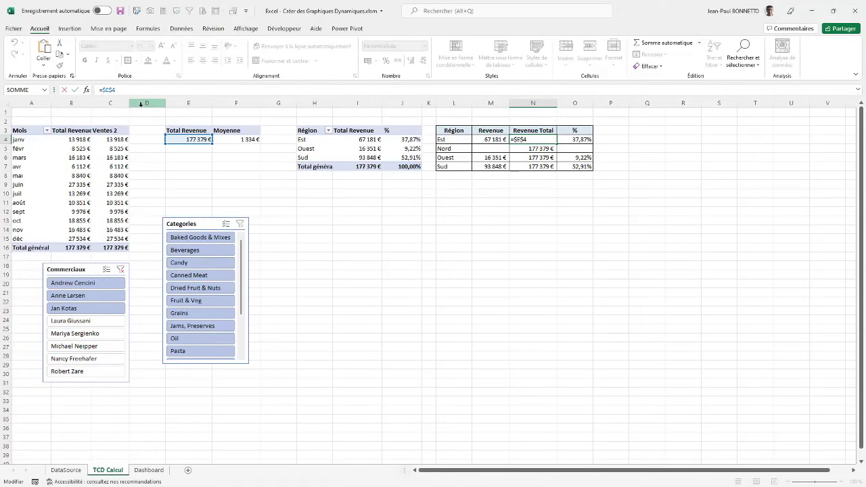
text(si()
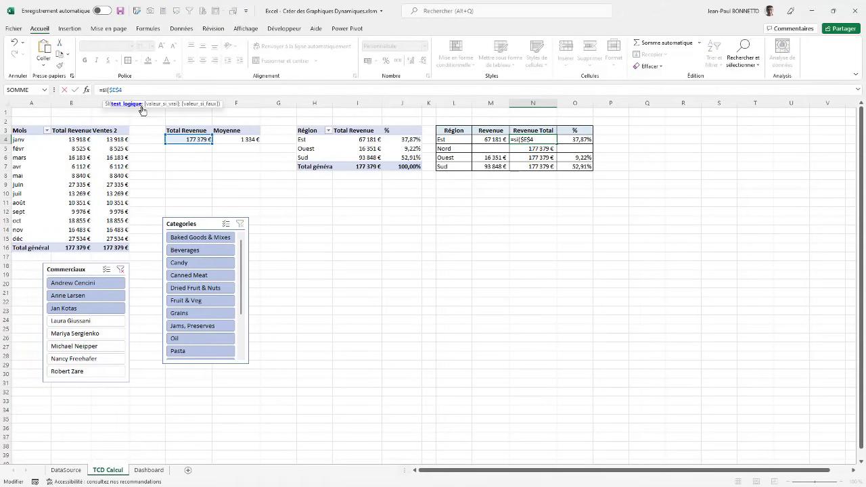
click(497, 140)
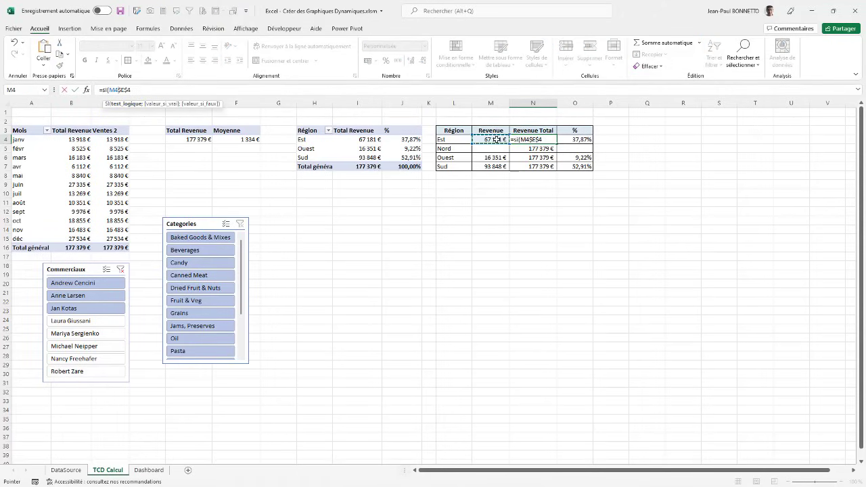
text(="";)
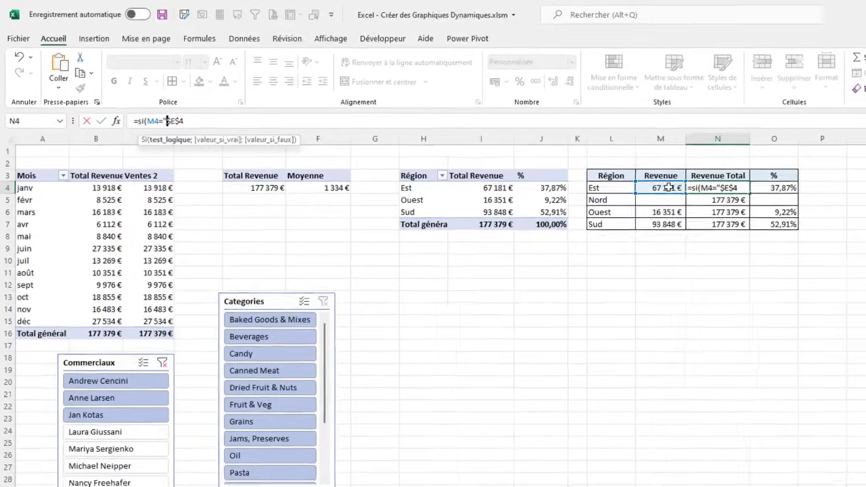
text("";)
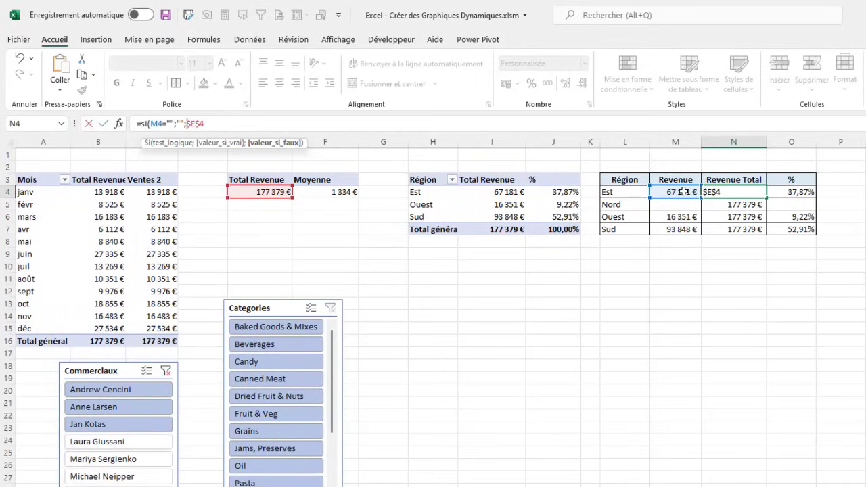
click(211, 124)
text())
key(Return)
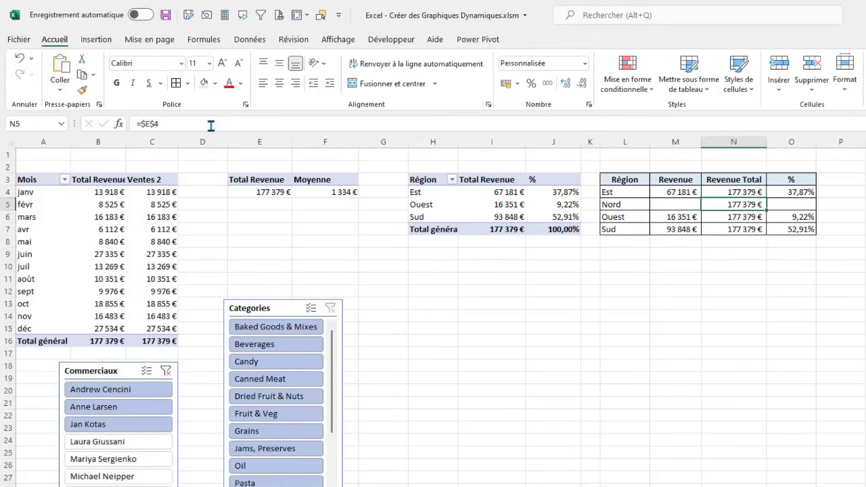
- Fill the N4 Revenue Total formula down to N7 and check the Nord row across Revenue, Revenue Total and %
click(746, 192)
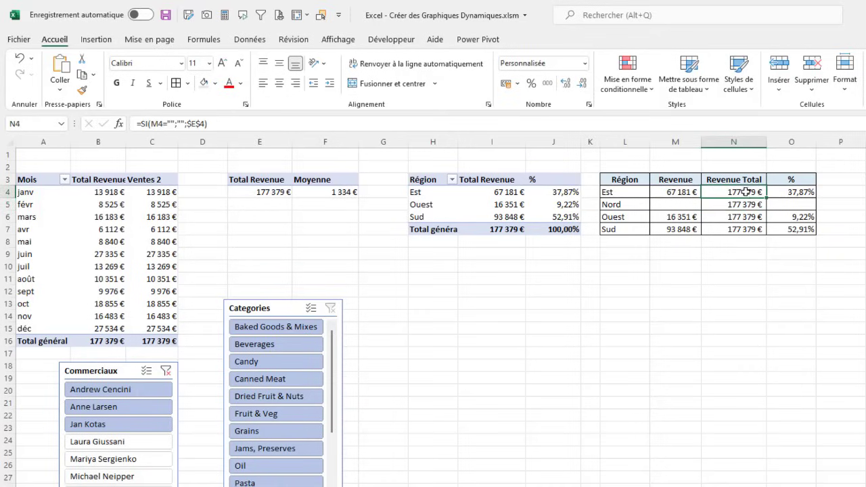
drag(768, 199, 767, 233)
drag(673, 205, 786, 206)
click(755, 205)
click(777, 205)
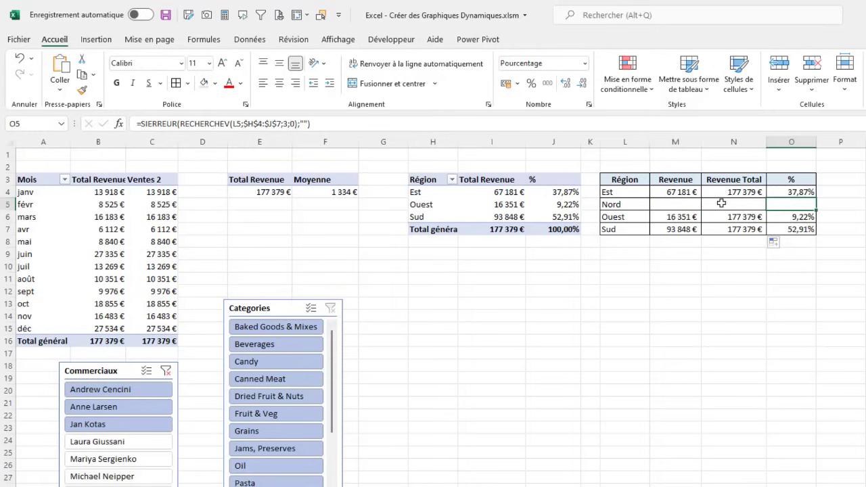
click(689, 280)
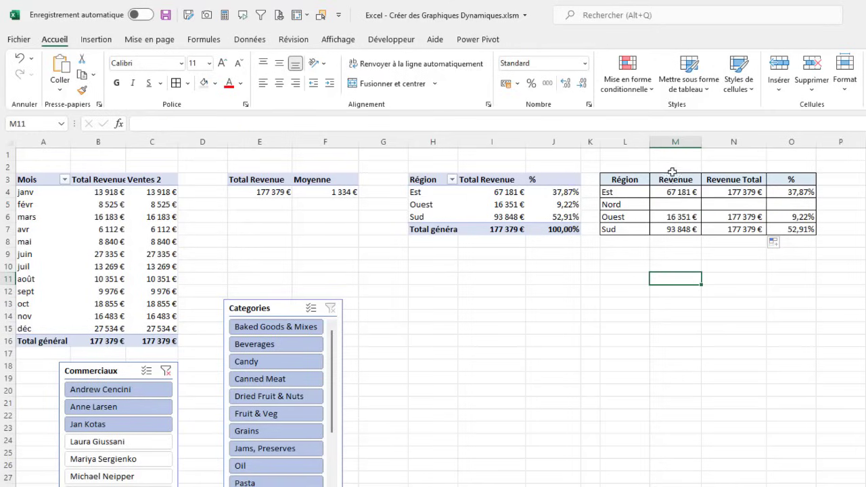
- Insert a doughnut chart from Est's Revenue and Revenue Total cells M4:N4 and place it below the Région pivot table
drag(662, 193, 722, 197)
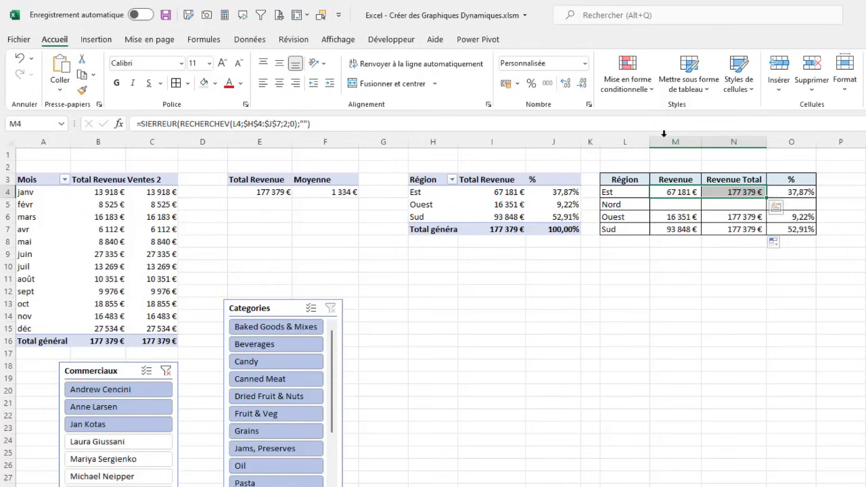
click(101, 40)
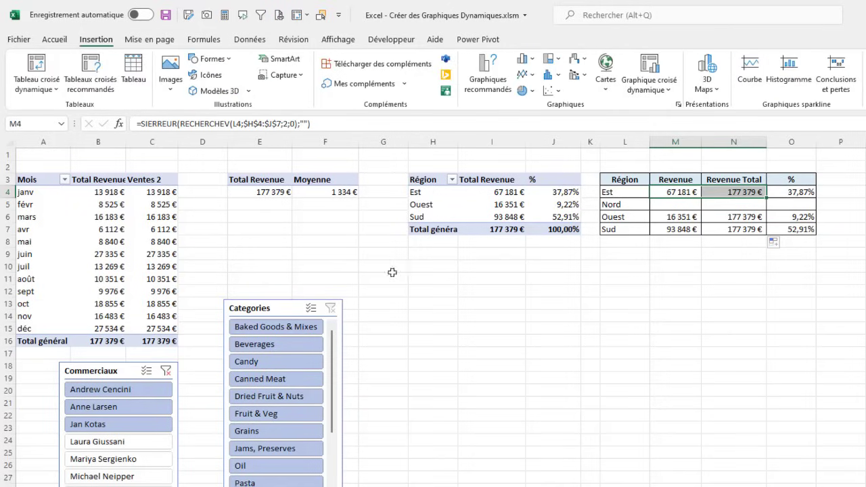
click(525, 91)
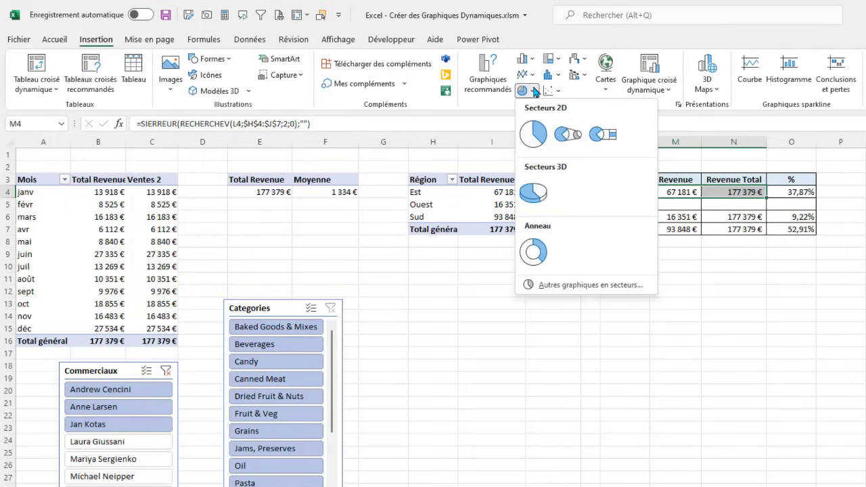
click(534, 251)
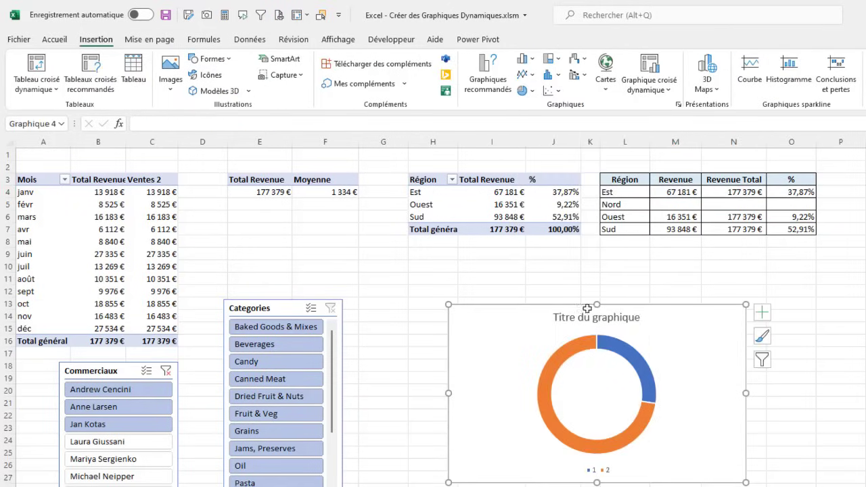
drag(660, 308, 605, 295)
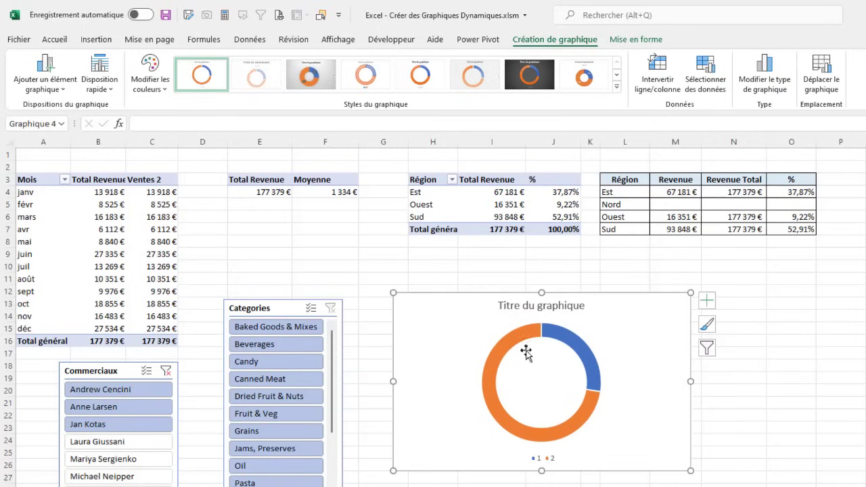
- Clear the Commerciaux slicer filter and check how the doughnut chart's Est segment responds
mouse_move(566, 341)
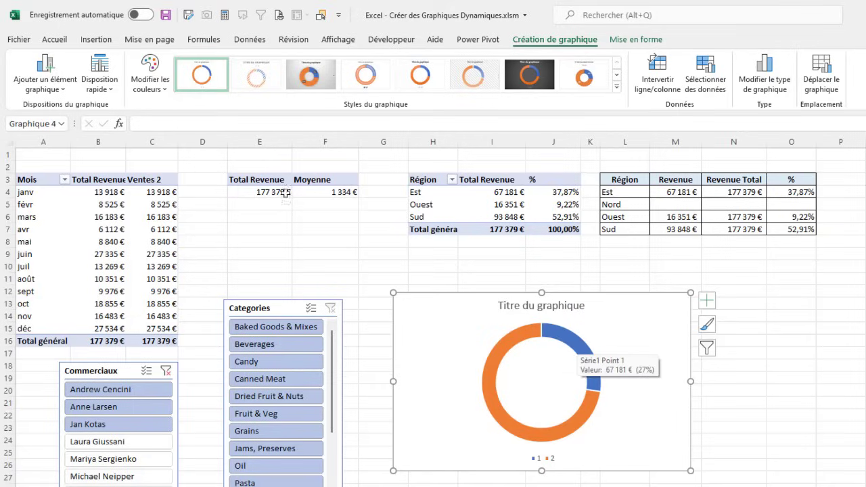
mouse_move(269, 192)
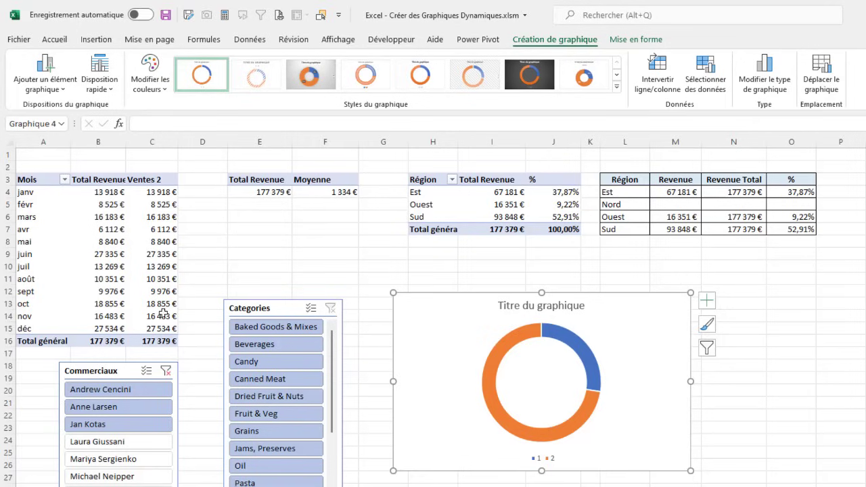
click(166, 371)
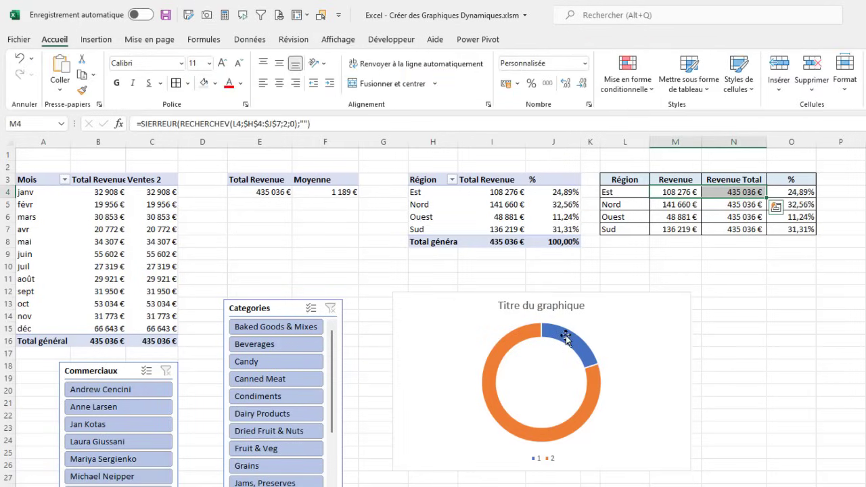
mouse_move(567, 338)
- Remove the fill from the doughnut's Revenue Total segment
click(634, 299)
drag(635, 299, 626, 297)
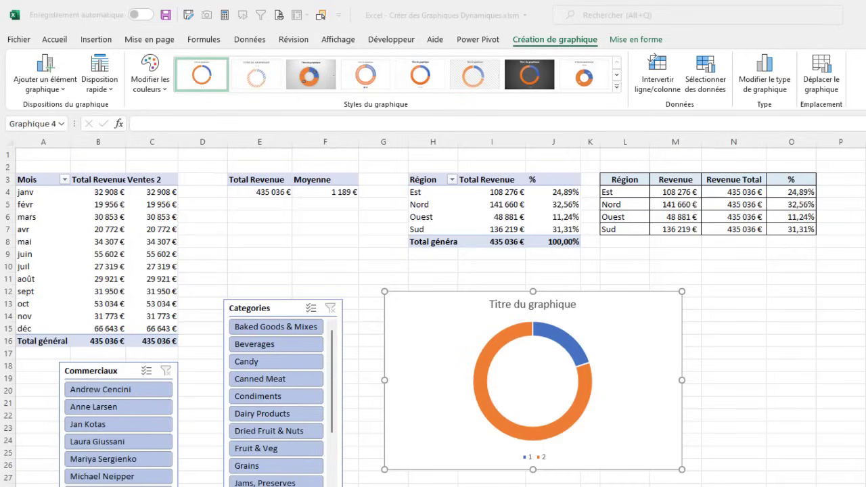
click(613, 293)
drag(614, 292, 627, 293)
click(567, 337)
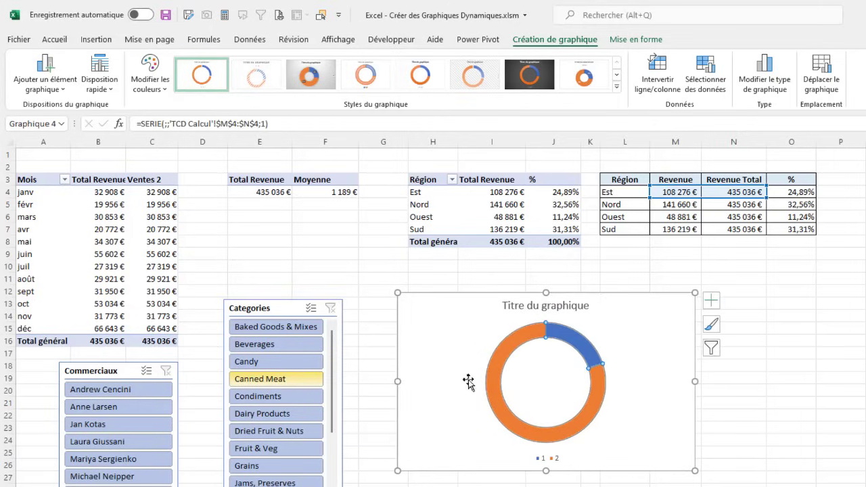
click(524, 336)
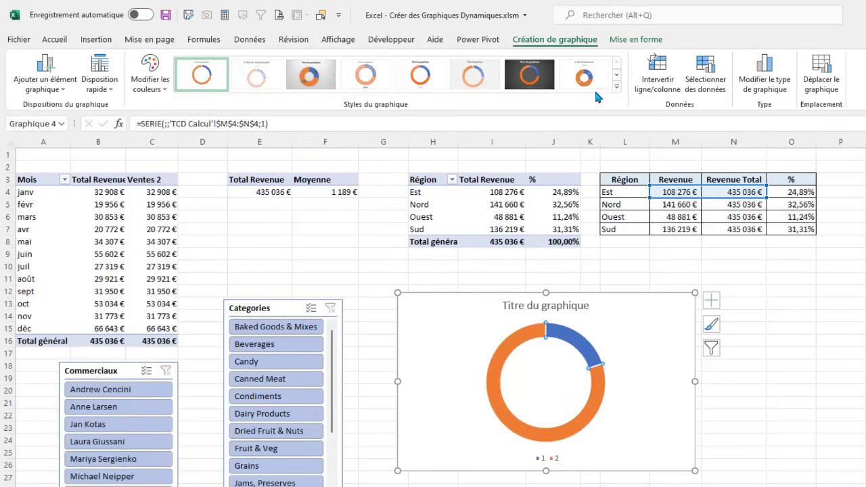
click(634, 40)
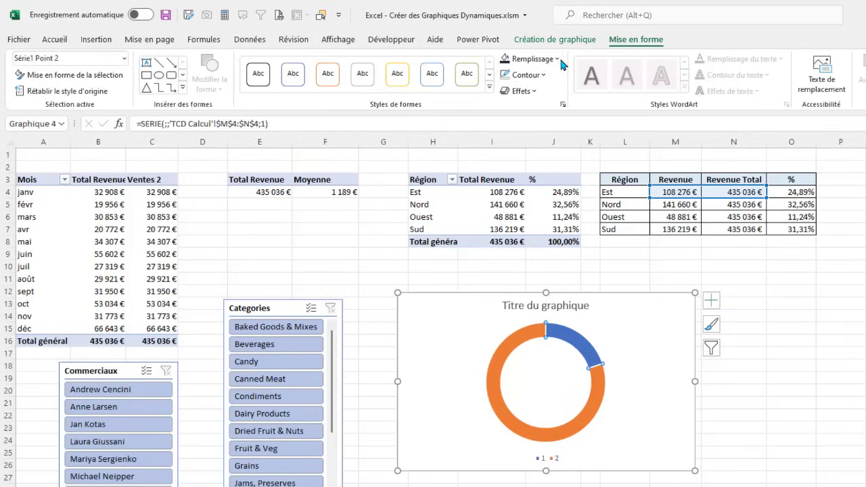
click(557, 58)
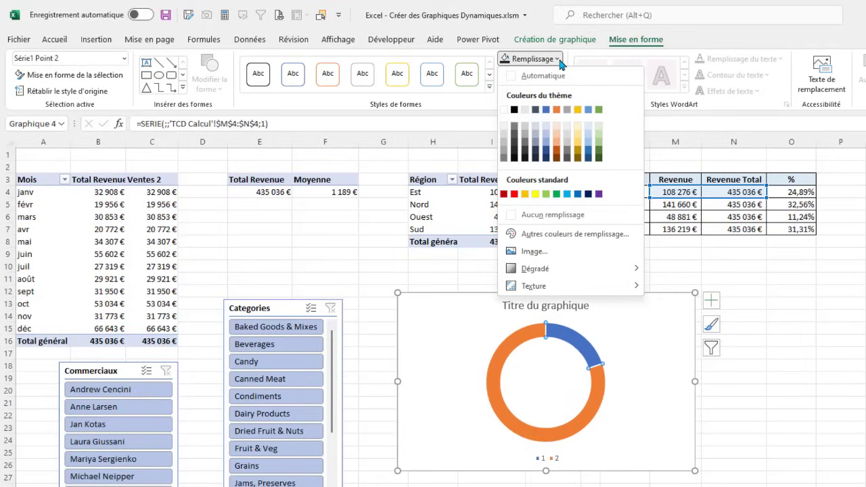
click(540, 215)
- Fill the doughnut's Est Revenue segment with standard dark red
key(Left)
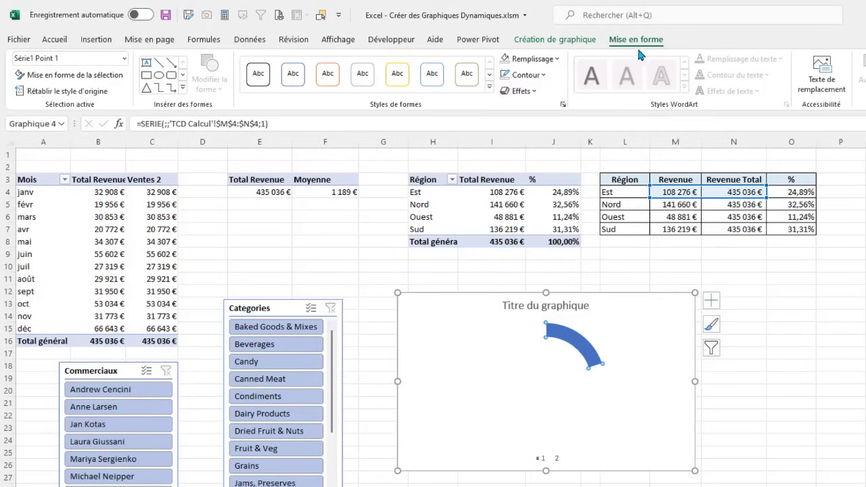
click(556, 58)
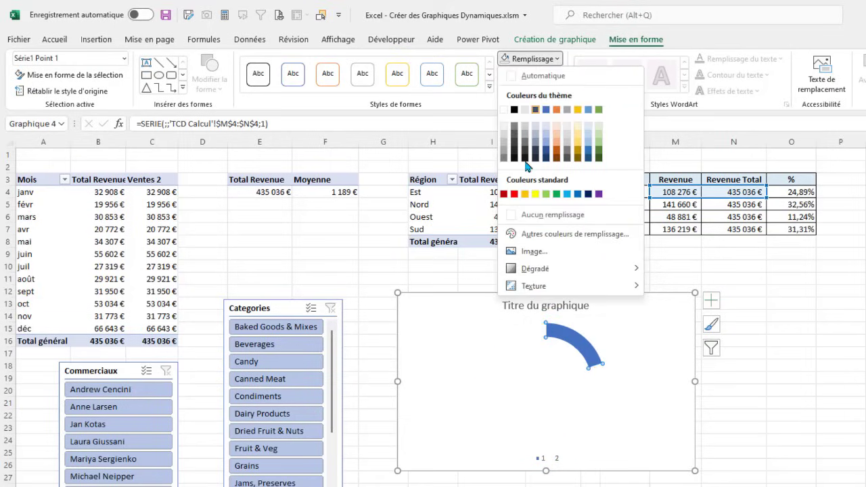
click(503, 194)
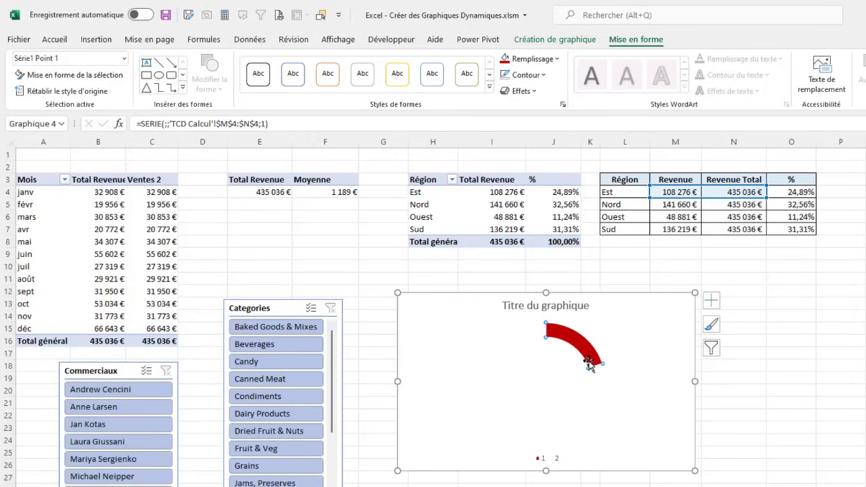
- Remove the doughnut chart's title and legend, and shrink the chart to about 5,74 cm high by 6,85 cm wide
click(711, 301)
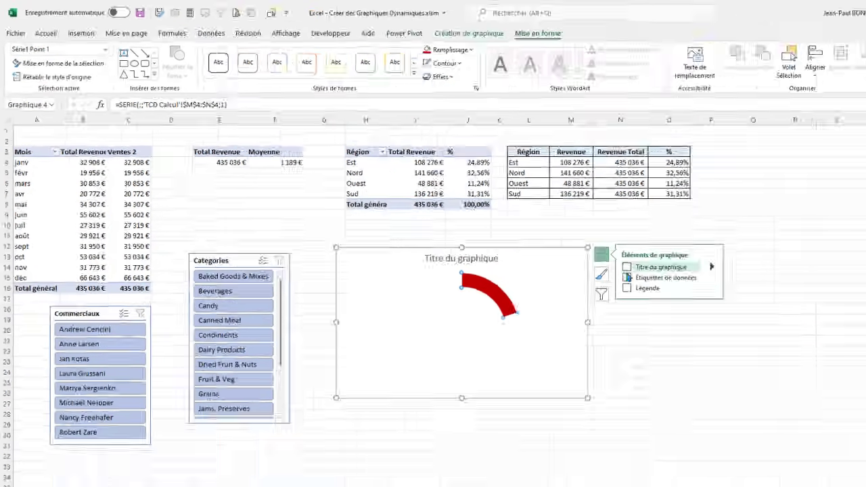
click(741, 315)
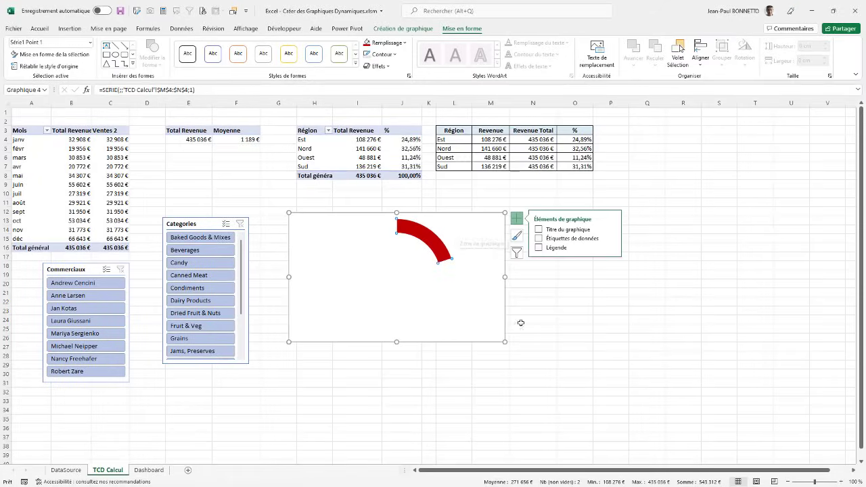
drag(504, 276, 439, 276)
drag(366, 342, 363, 310)
drag(427, 262, 404, 261)
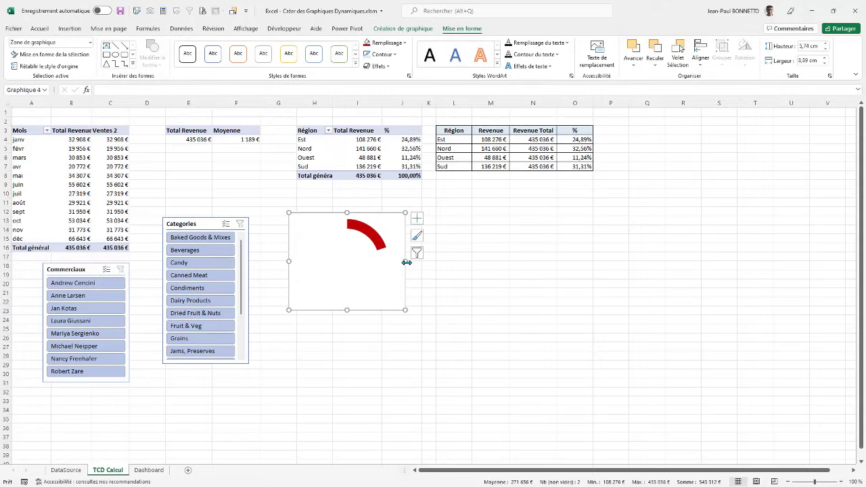
- Set the doughnut chart's height to 5 cm
click(825, 50)
click(825, 50)
click(826, 50)
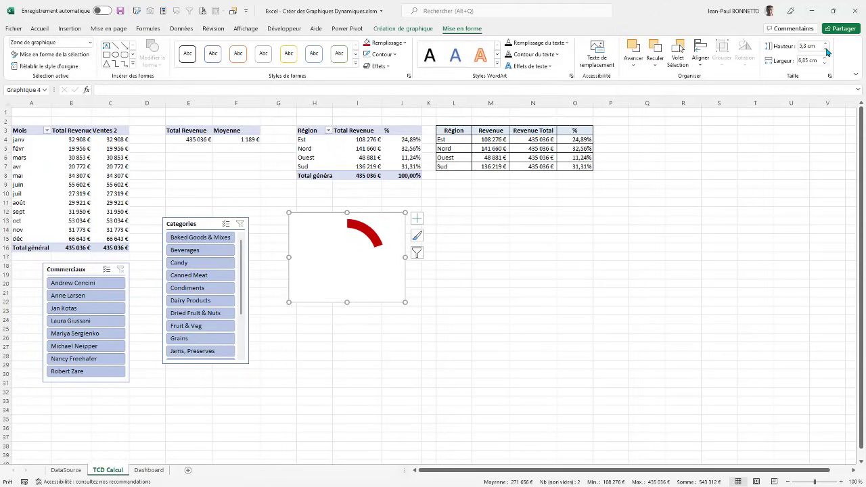
click(825, 50)
click(825, 50)
click(825, 51)
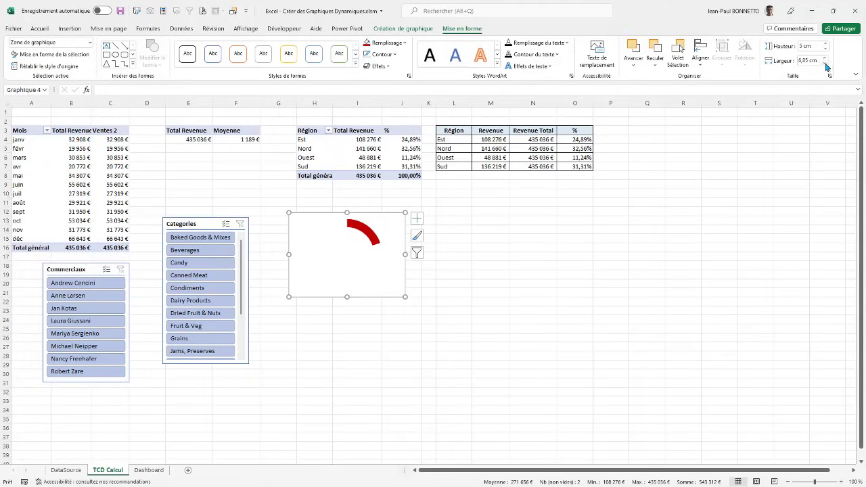
- Set the doughnut chart's width to 5 cm to make it square
click(825, 63)
click(824, 63)
click(824, 63)
click(825, 63)
click(825, 62)
click(825, 63)
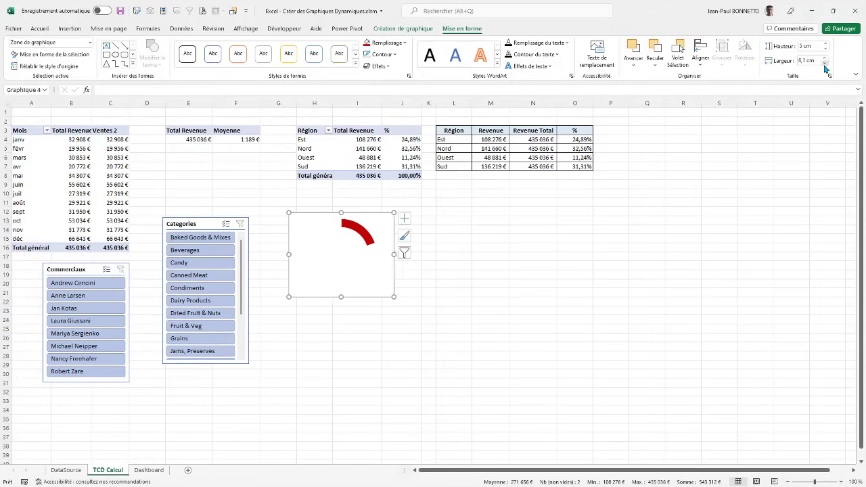
click(825, 63)
click(824, 63)
click(825, 63)
click(824, 63)
click(824, 63)
click(824, 63)
click(825, 63)
click(825, 63)
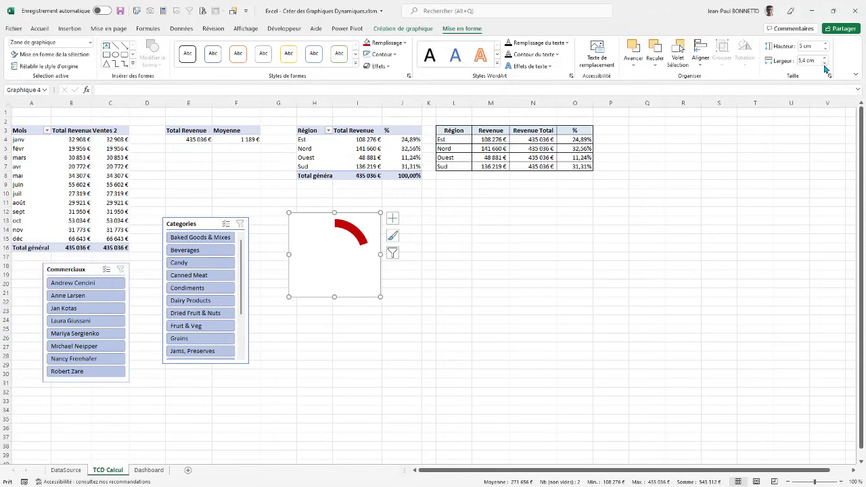
click(825, 63)
click(825, 63)
click(825, 63)
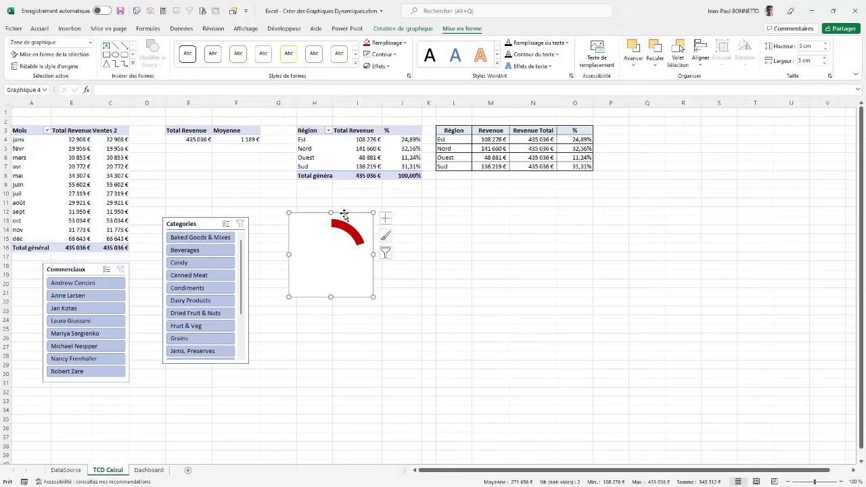
- Make the doughnut's chart area transparent by applying no fill
click(330, 260)
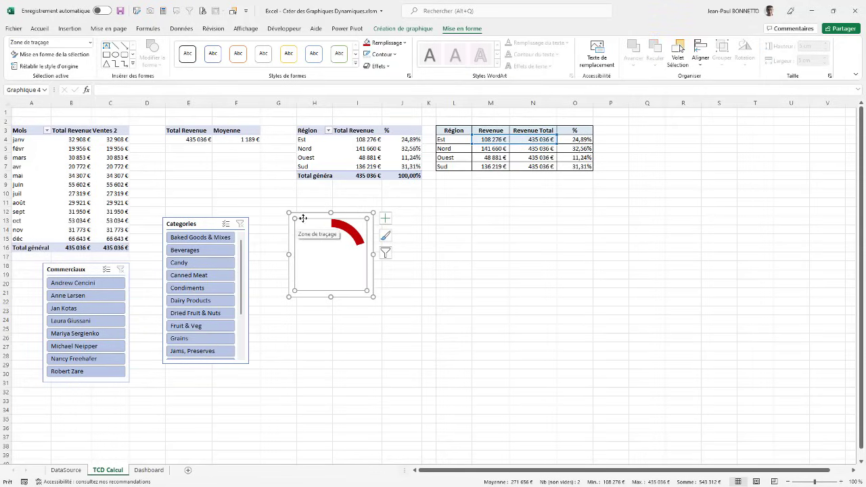
key(Escape)
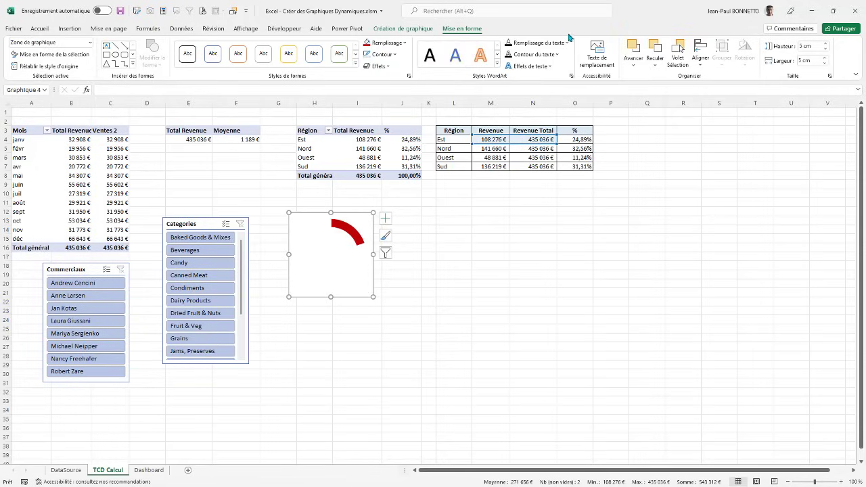
click(406, 43)
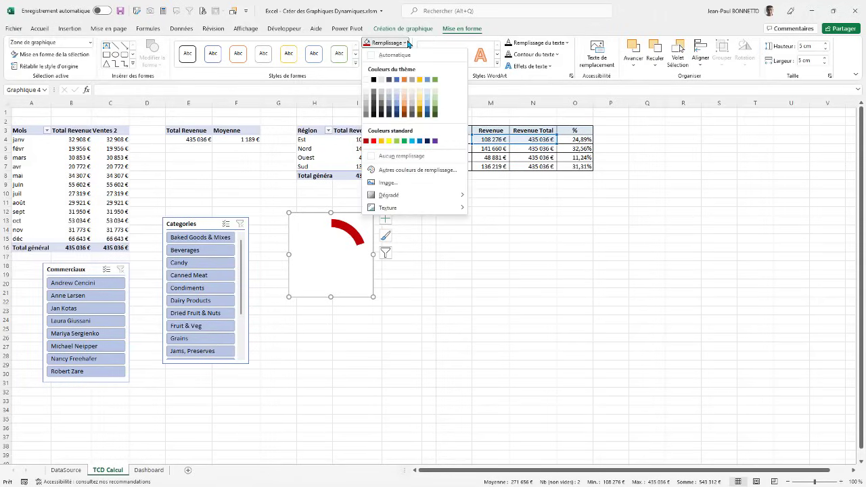
click(396, 156)
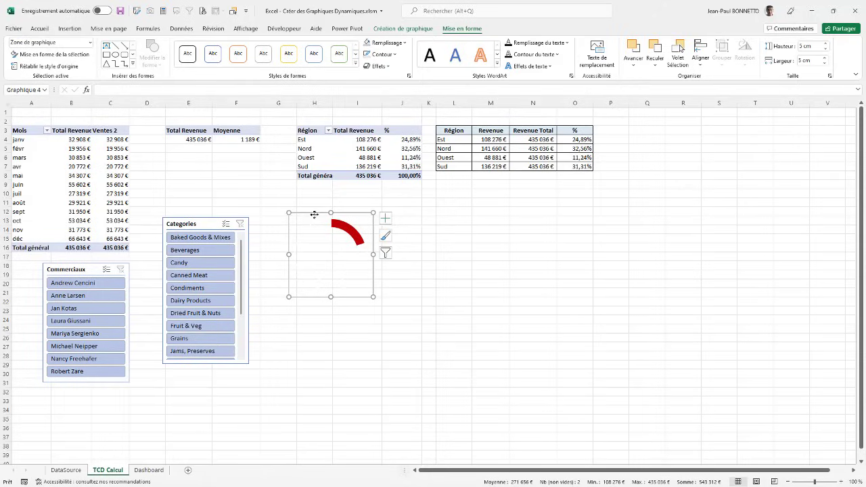
- Shift the transparent doughnut chart slightly on the sheet, and remove it from TCD Calcul
drag(319, 218, 334, 237)
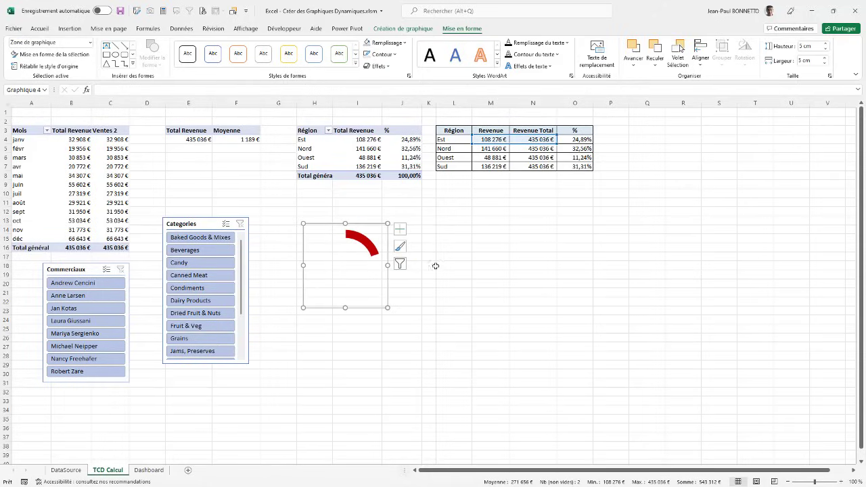
key(Escape)
click(367, 309)
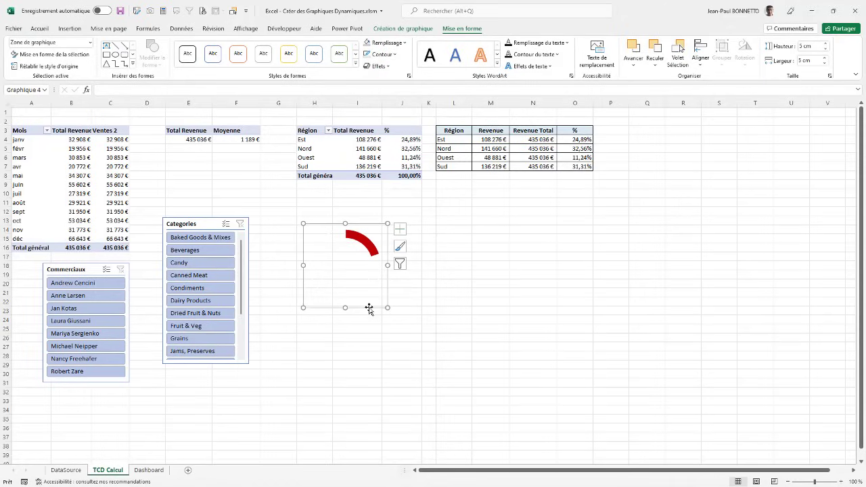
drag(369, 308, 372, 305)
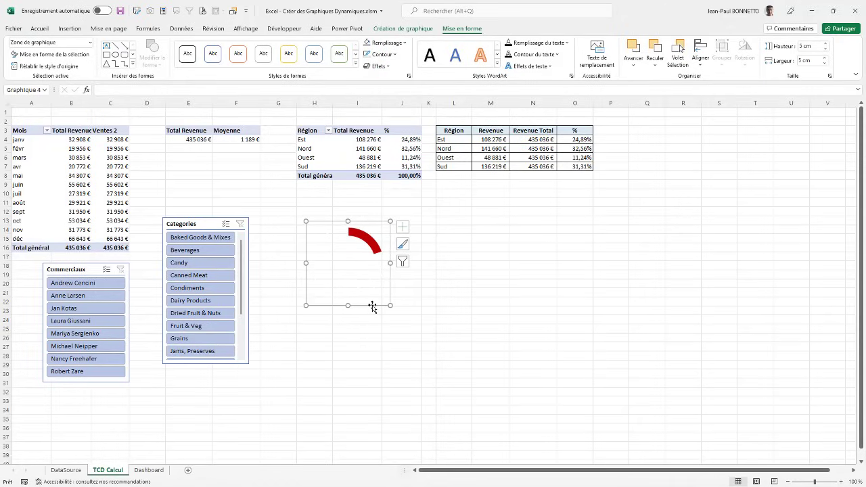
key(Delete)
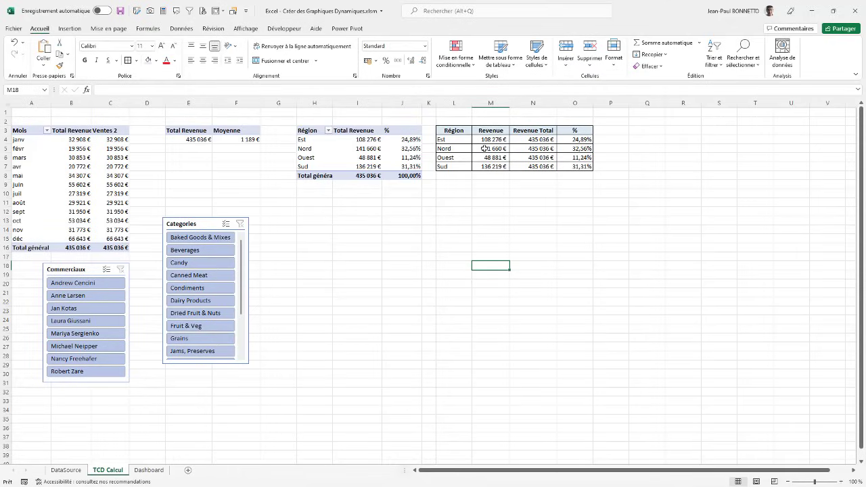
- Paste the doughnut chart onto the Dashboard sheet, over the white card below the monthly revenue chart
click(150, 471)
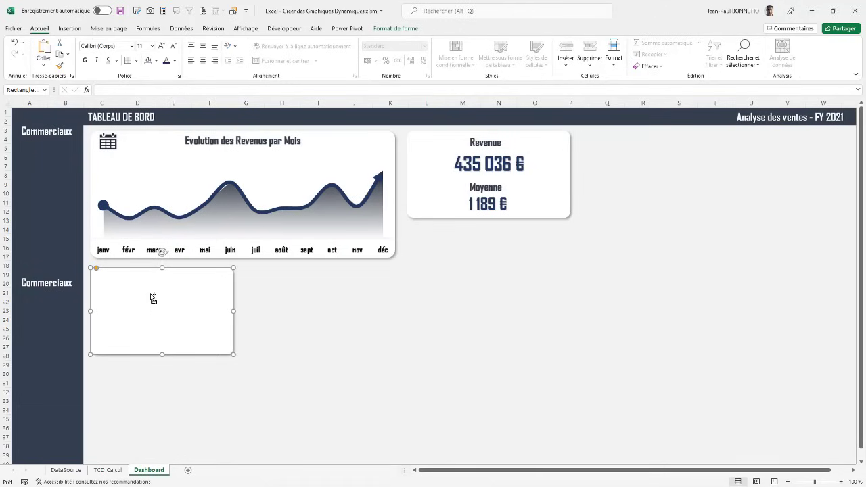
key(ctrl+v)
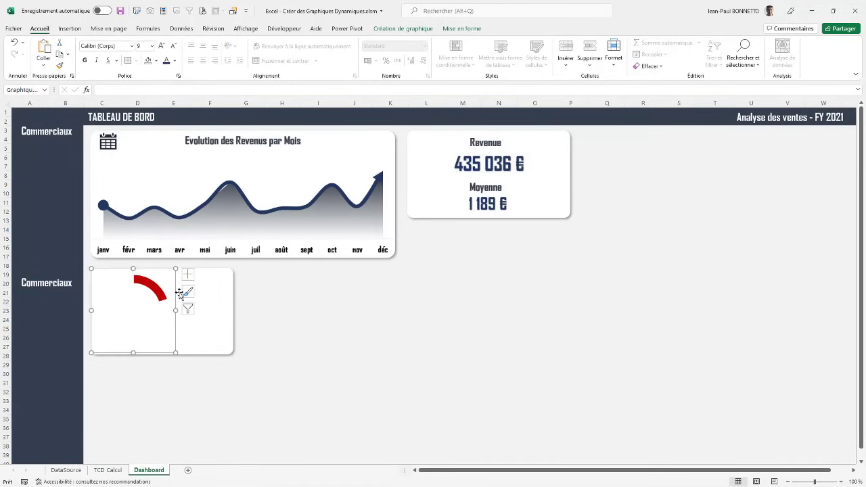
drag(176, 296, 175, 295)
click(177, 295)
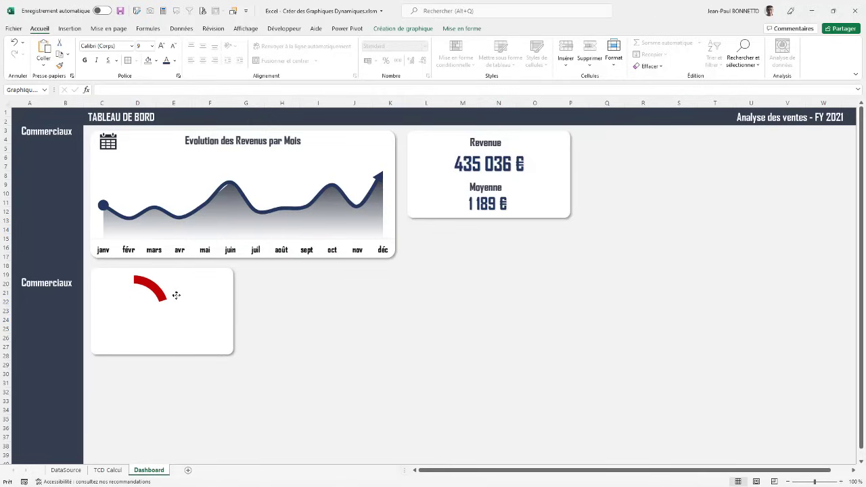
click(176, 296)
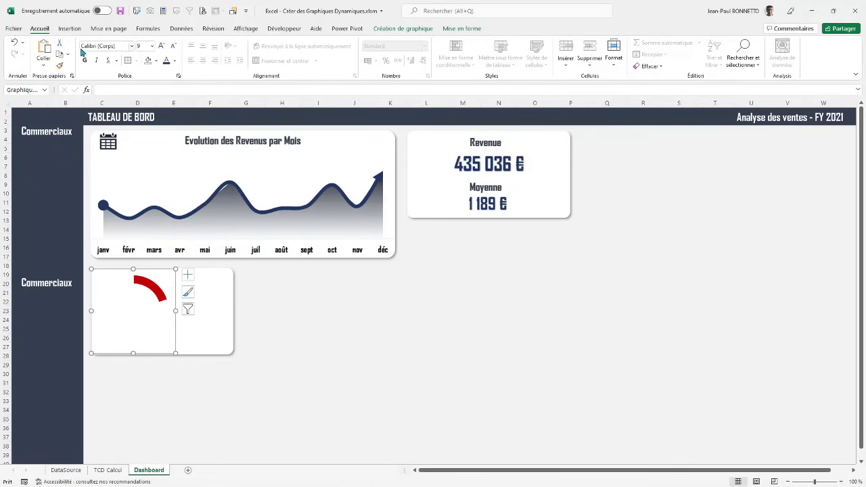
- Draw a circle about 4.18 cm in diameter and place it over the doughnut chart on the white card
click(70, 29)
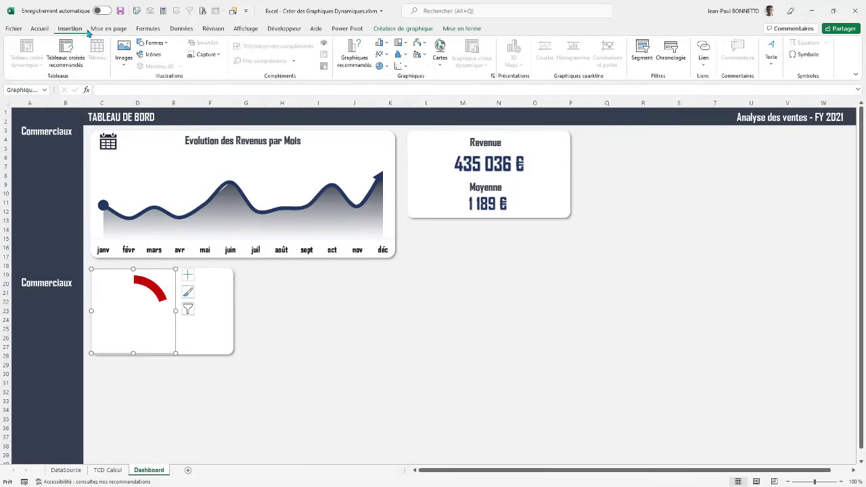
click(169, 45)
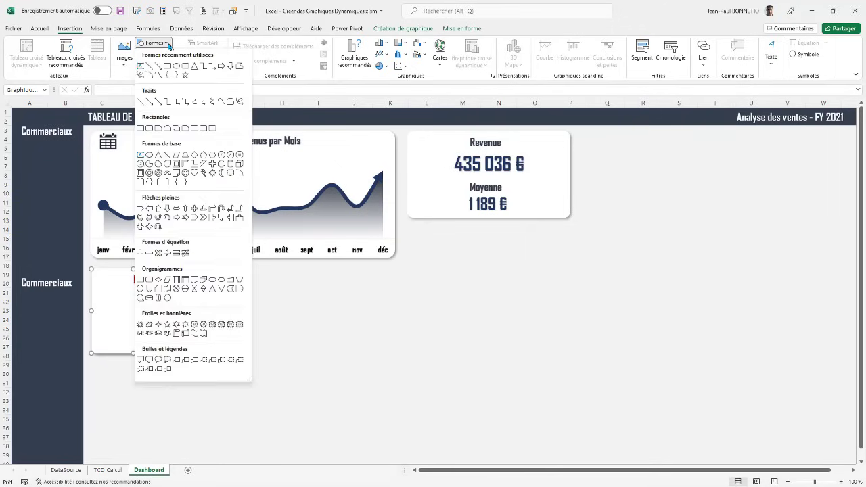
click(177, 66)
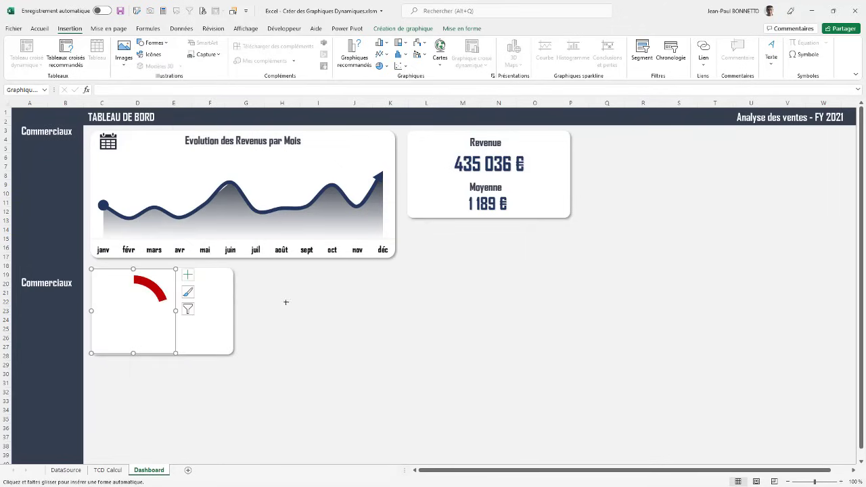
drag(283, 292, 146, 313)
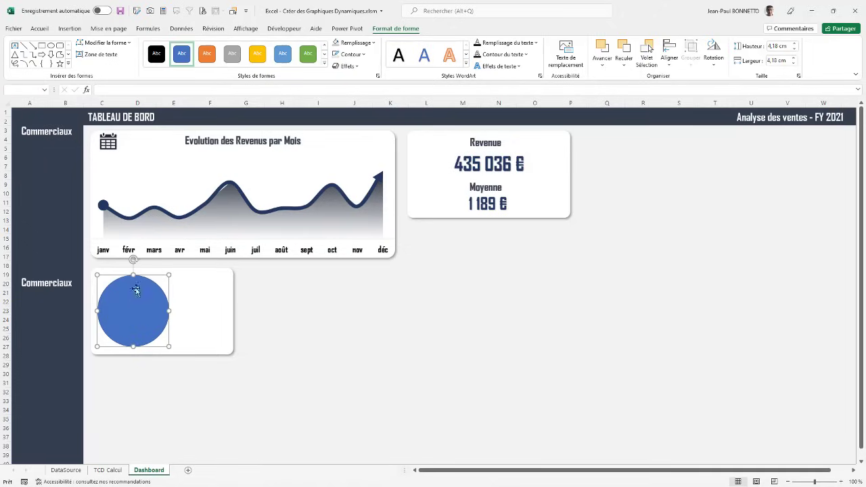
- Fill the circle with a grey theme colour and give it a centred outer shadow
click(373, 43)
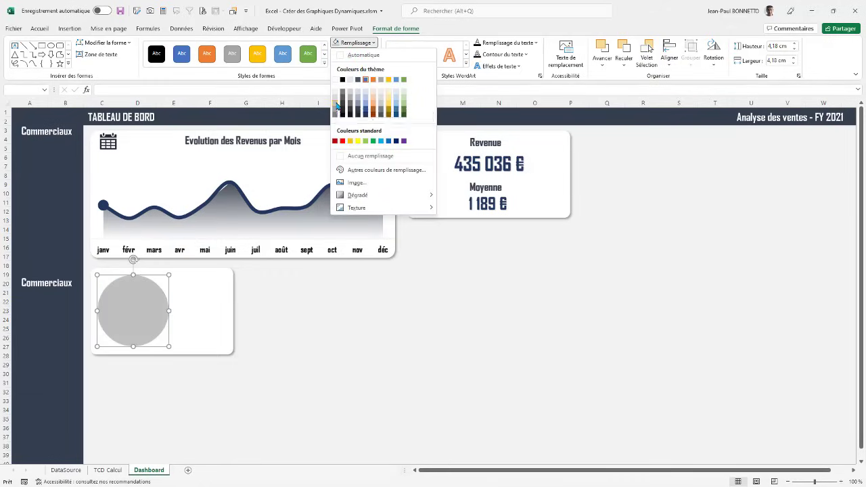
click(335, 101)
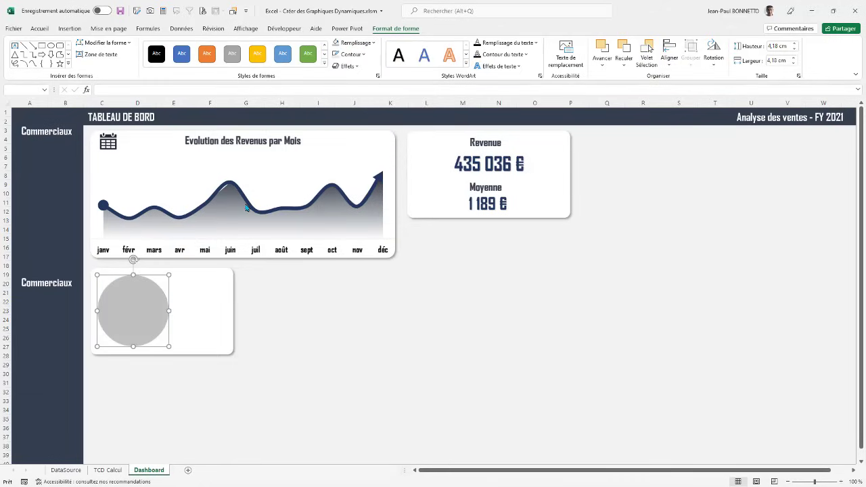
click(359, 66)
mouse_move(350, 111)
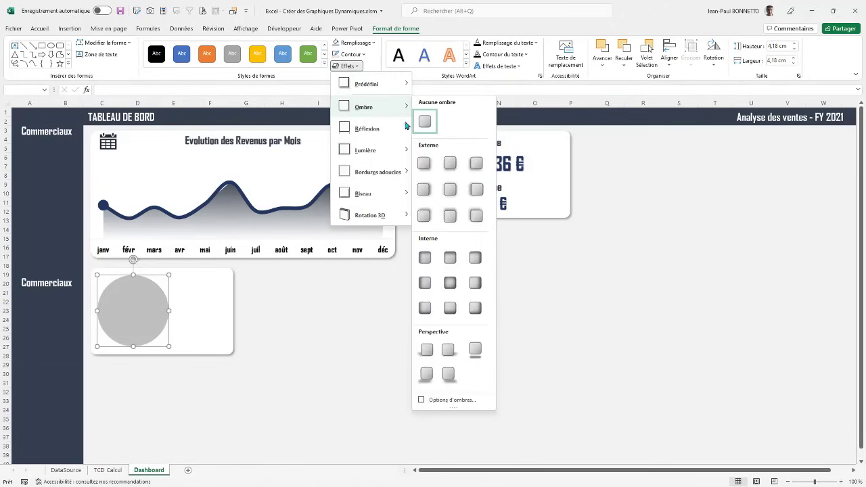
click(457, 189)
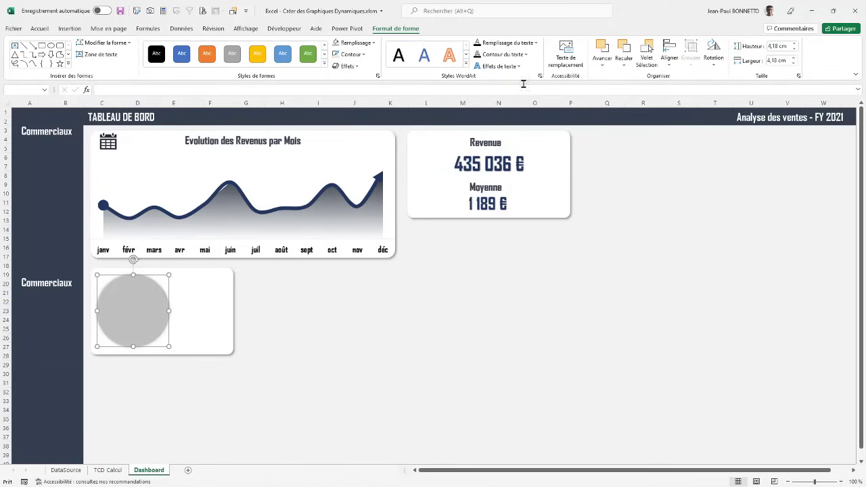
- Send the grey circle behind the doughnut chart and remove the outline from the doughnut's data series
click(624, 49)
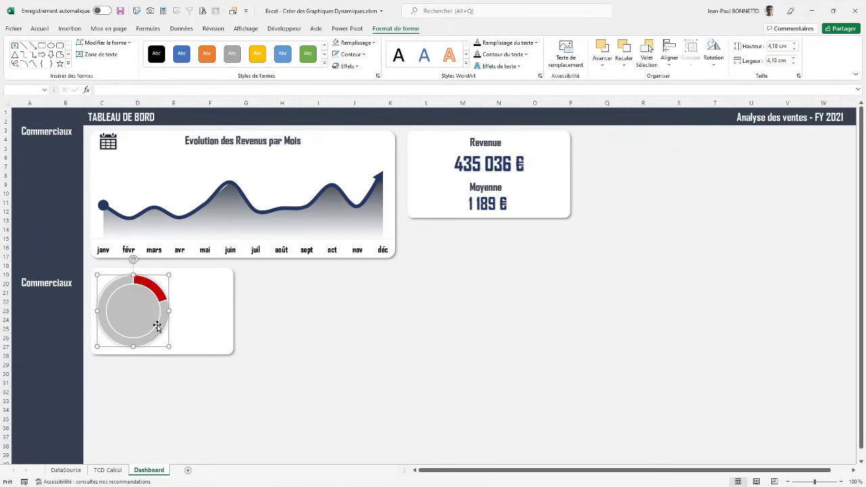
click(191, 320)
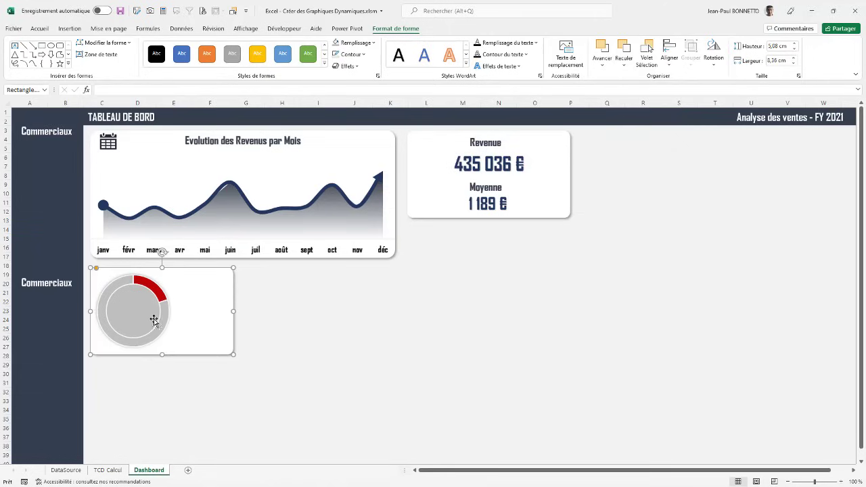
click(158, 320)
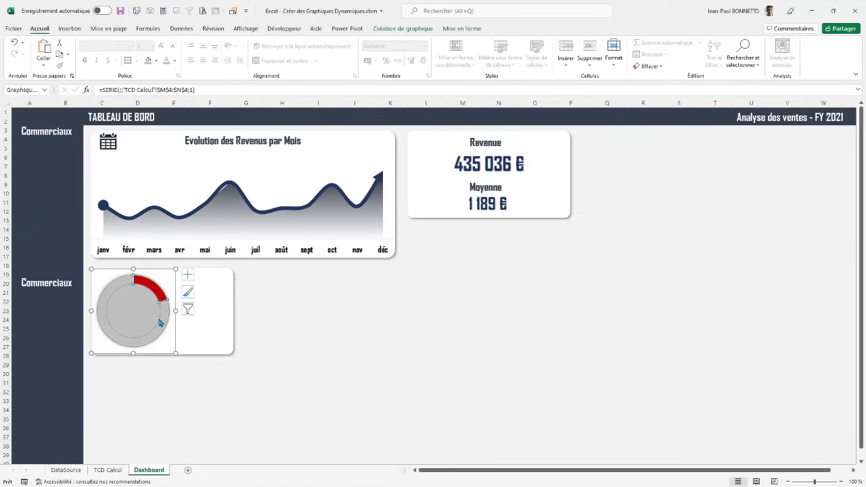
click(462, 28)
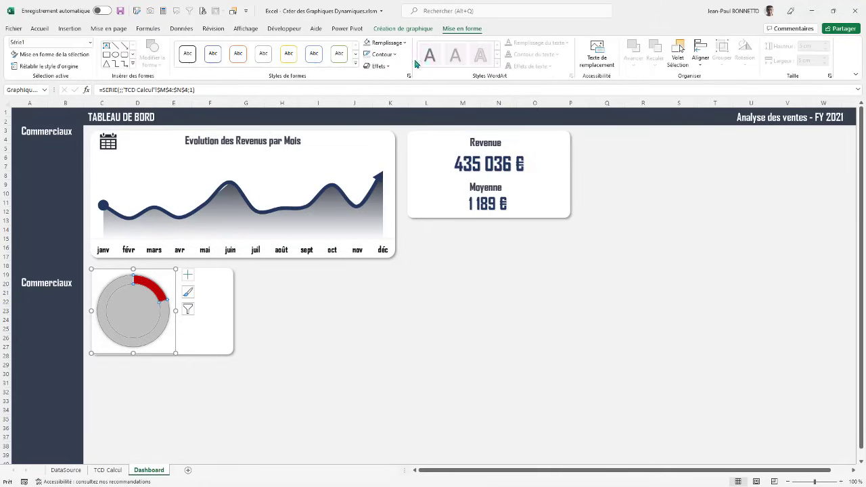
click(220, 313)
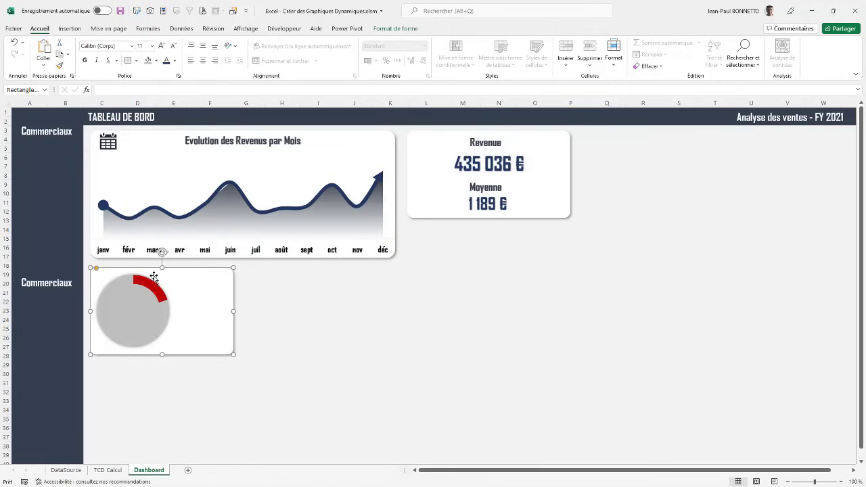
- Examine the doughnut chart's plot area, series and individual data points over the grey circle
mouse_move(150, 288)
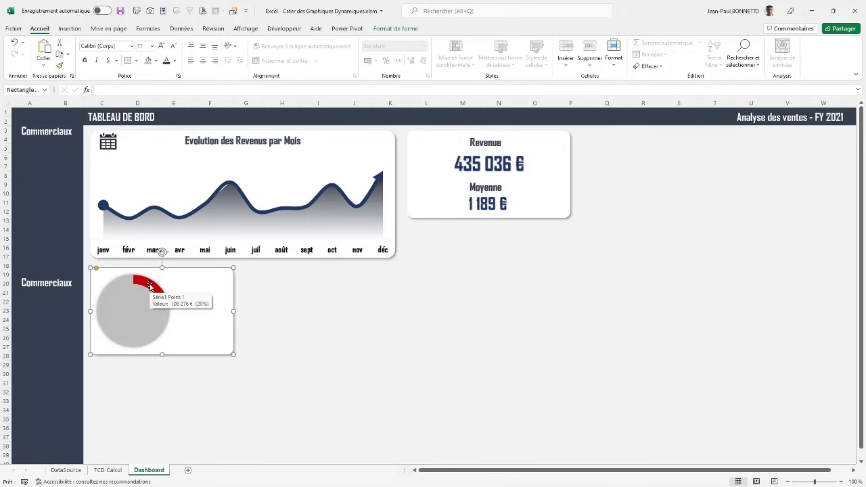
click(126, 307)
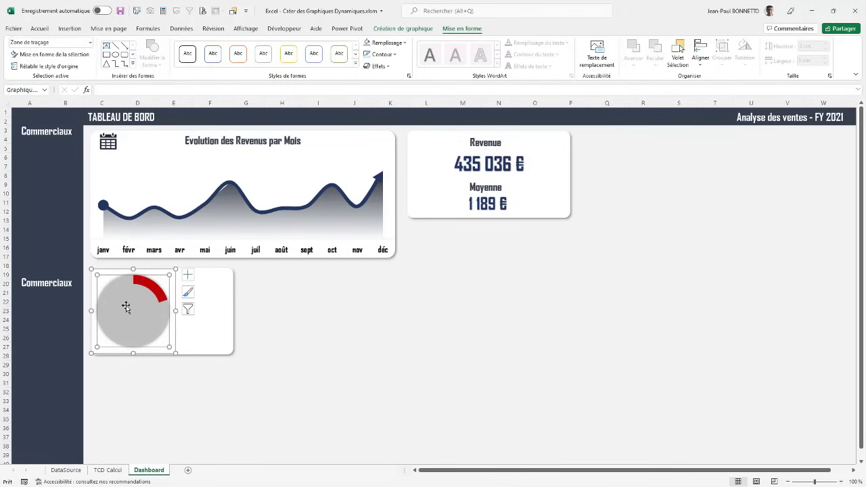
click(188, 276)
click(201, 309)
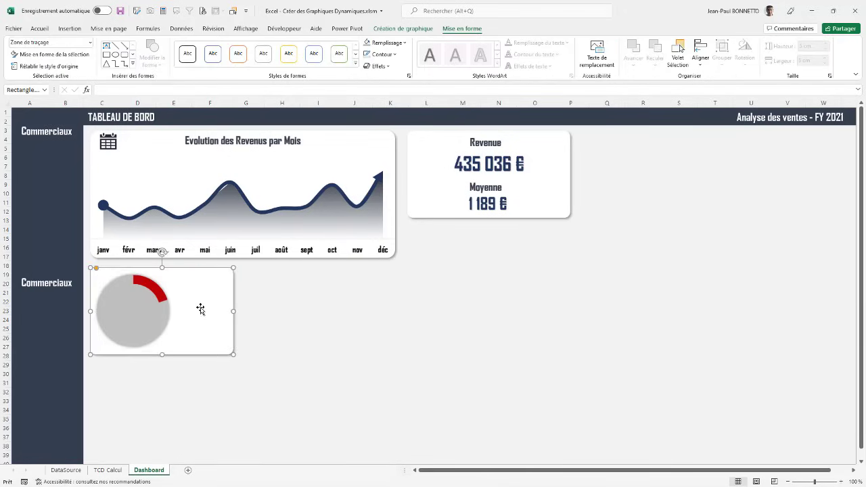
click(153, 289)
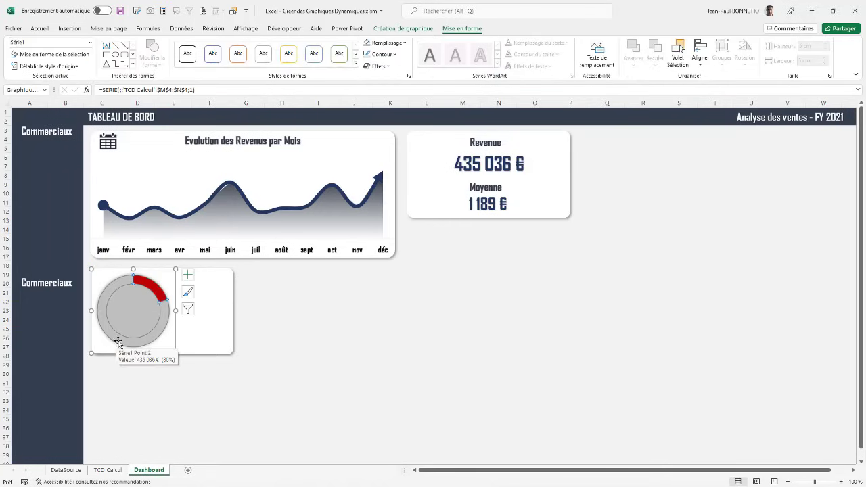
click(135, 340)
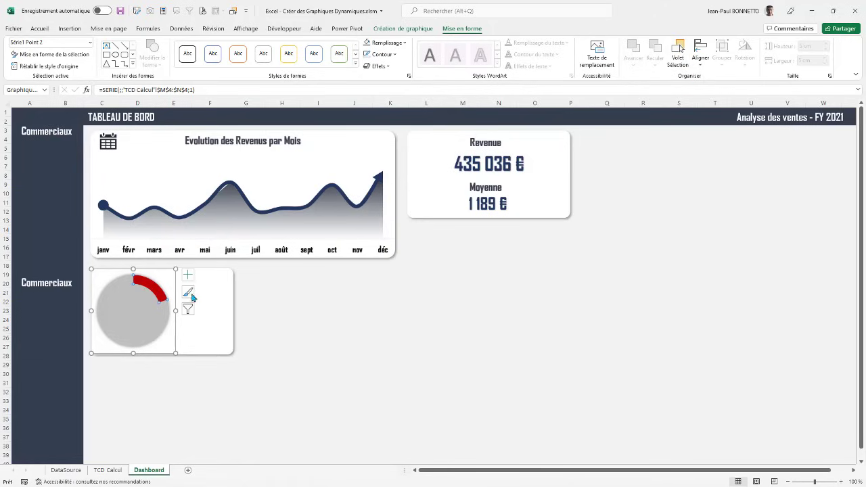
click(122, 285)
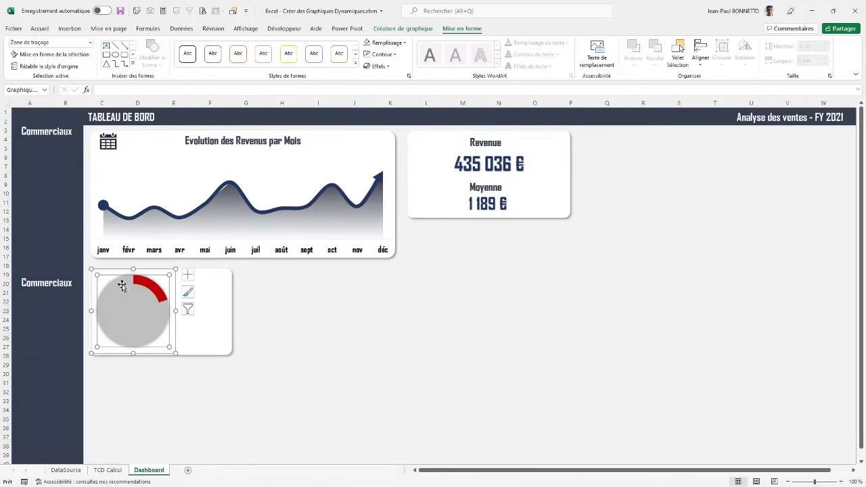
- Shift the doughnut chart sideways within the card to uncover most of the grey circle
click(125, 272)
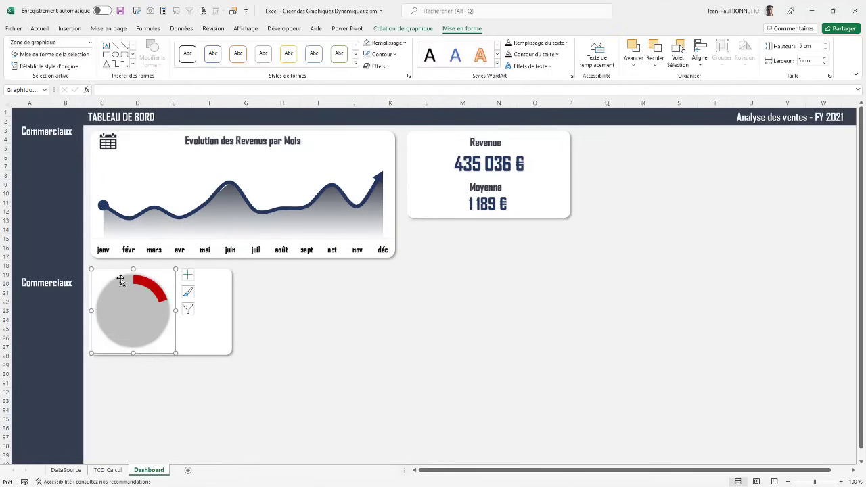
mouse_move(156, 291)
key(Delete)
- Duplicate the grey circle three times and spread the copies below and beside the white card
click(145, 312)
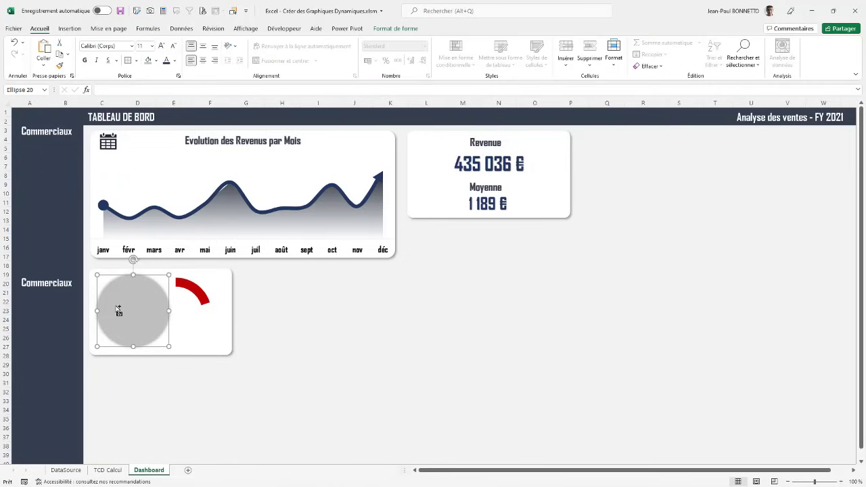
drag(118, 310, 128, 413)
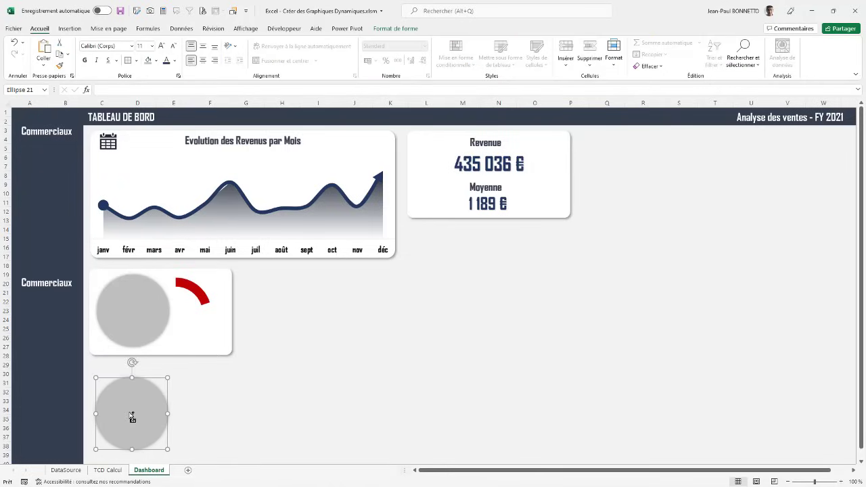
key(ctrl+d)
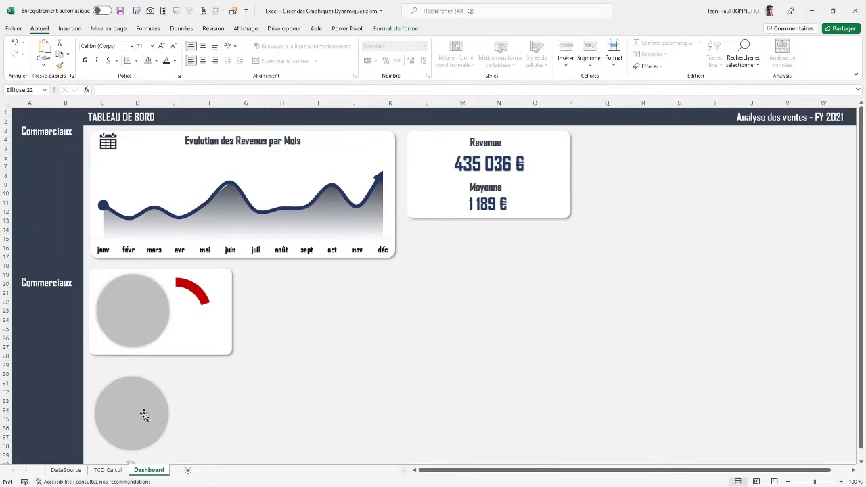
scroll(149, 413, down, 6)
drag(138, 365, 335, 259)
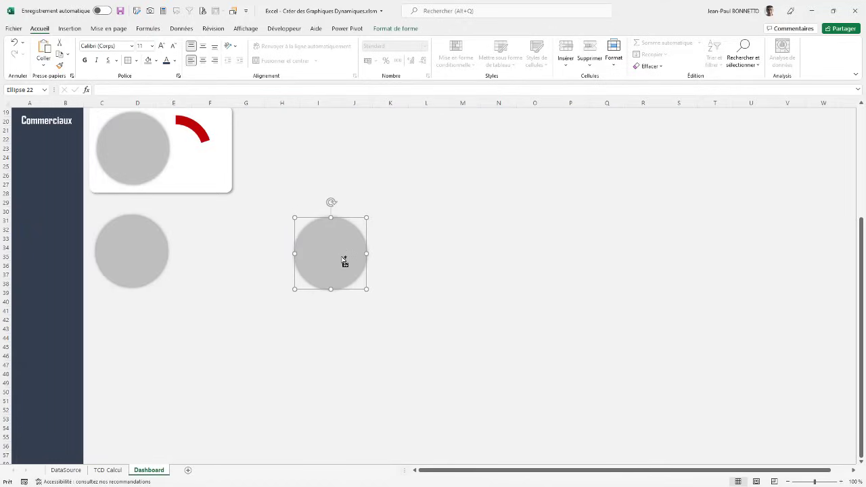
key(ctrl+d)
drag(539, 251, 335, 136)
scroll(340, 166, up, 6)
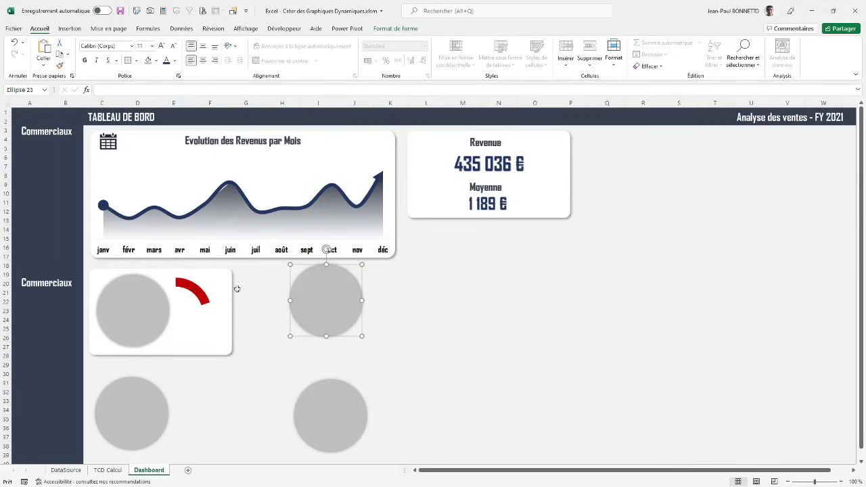
- Centre the doughnut chart and the original grey circle on each other horizontally and vertically, and nudge the white card slightly
click(198, 299)
shift+click(119, 301)
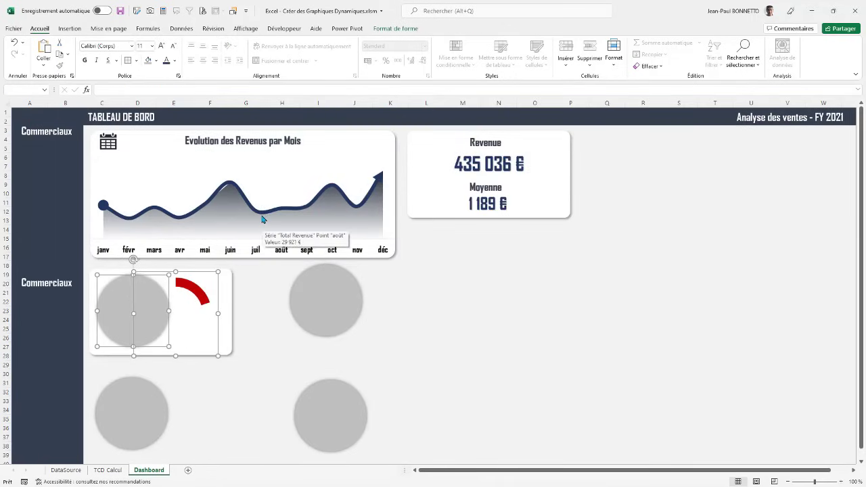
click(390, 31)
click(670, 60)
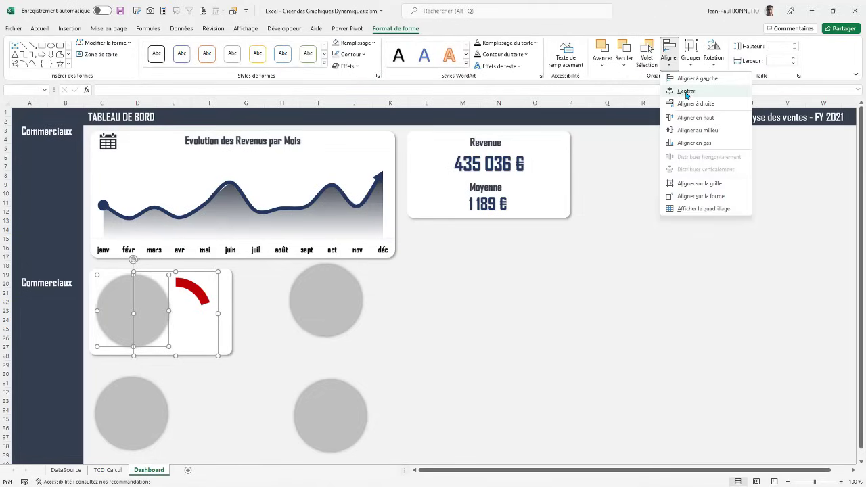
click(685, 93)
click(691, 53)
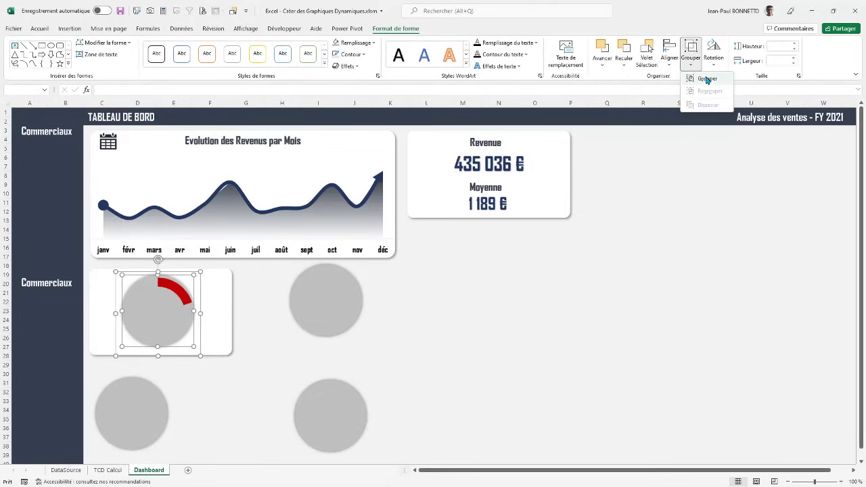
click(672, 64)
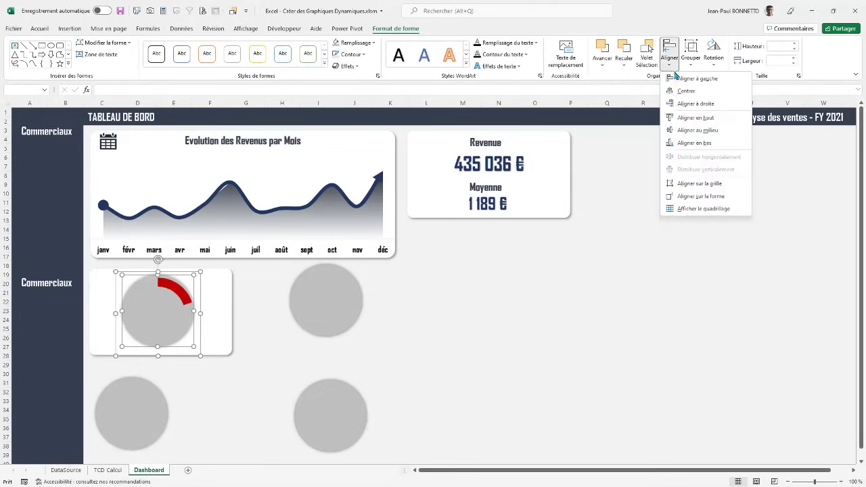
click(692, 132)
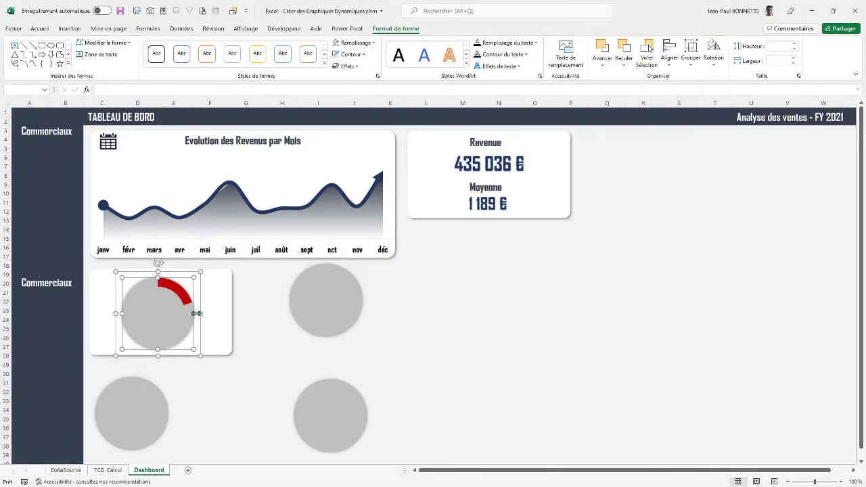
drag(198, 295, 205, 296)
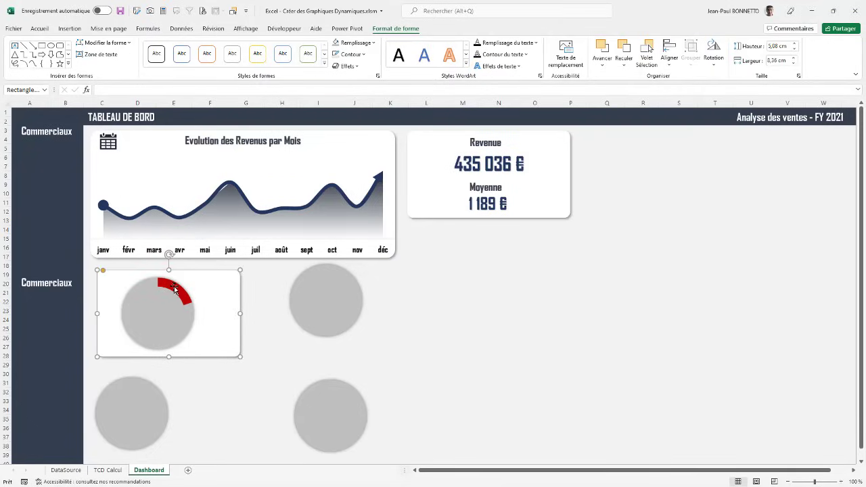
- List the sheet's objects for selection, rename the Revenue and Moyenne card group as KPI_TotalRevenue, and collapse it
click(173, 289)
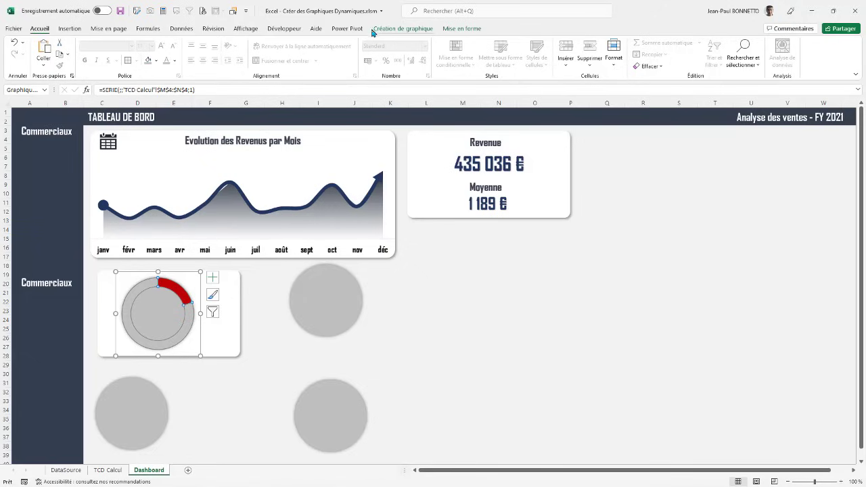
click(232, 10)
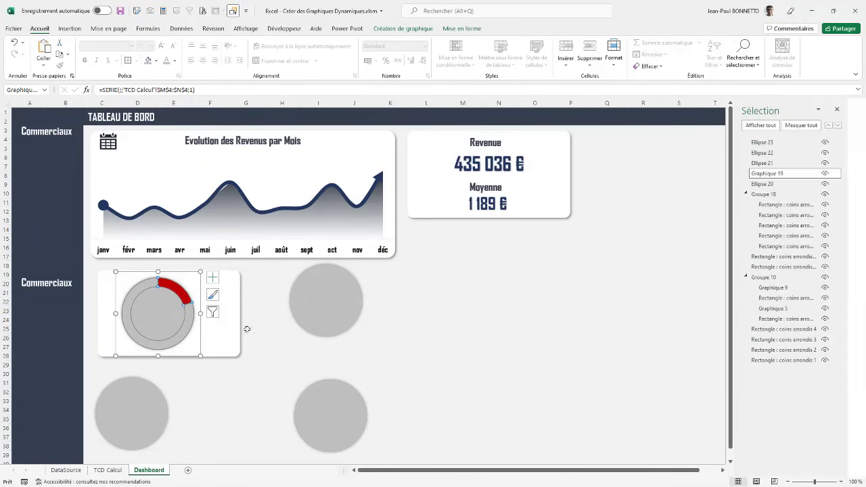
click(760, 195)
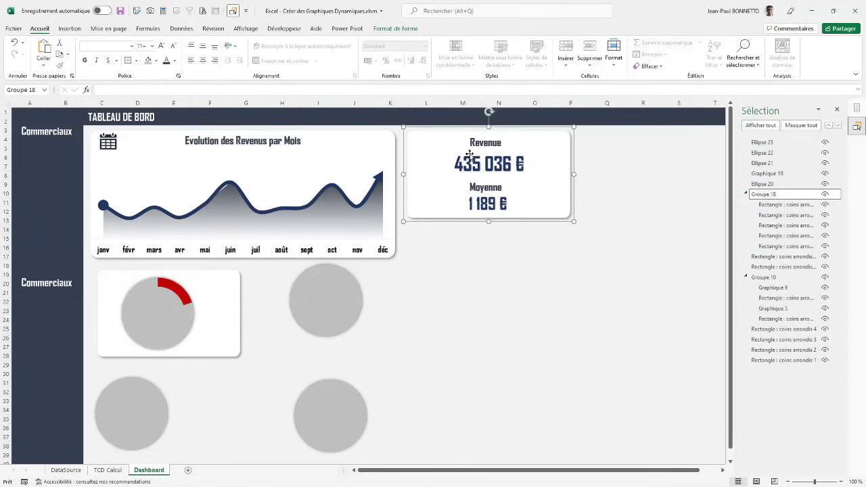
click(782, 195)
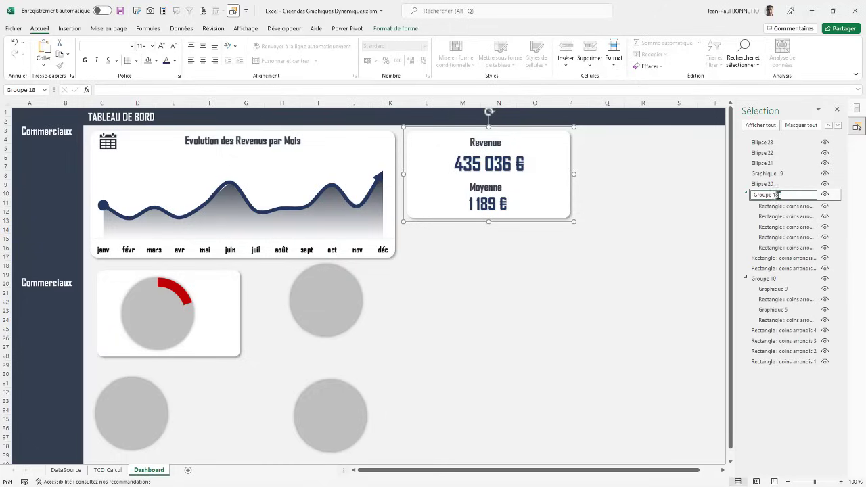
drag(779, 195, 753, 195)
text(KPI_TotalRevenue)
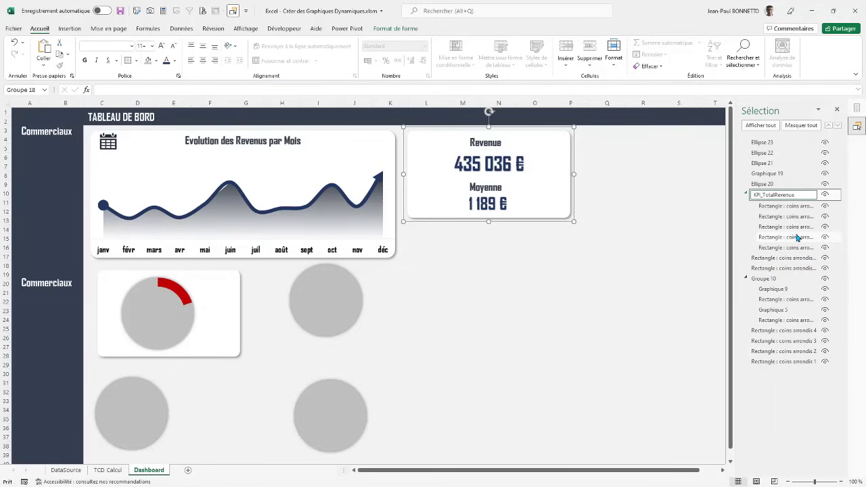
click(746, 196)
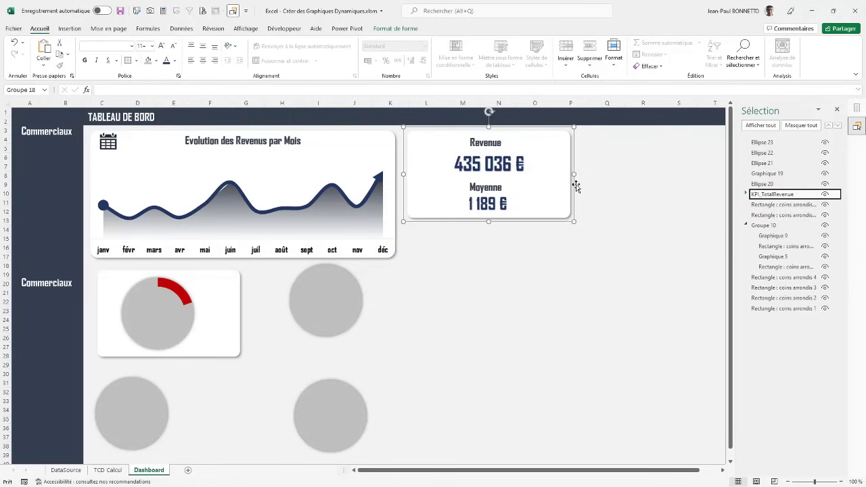
- Rename the monthly revenue chart group as KPI_REvenue_Mois and collapse both KPI groups in the object list
click(763, 225)
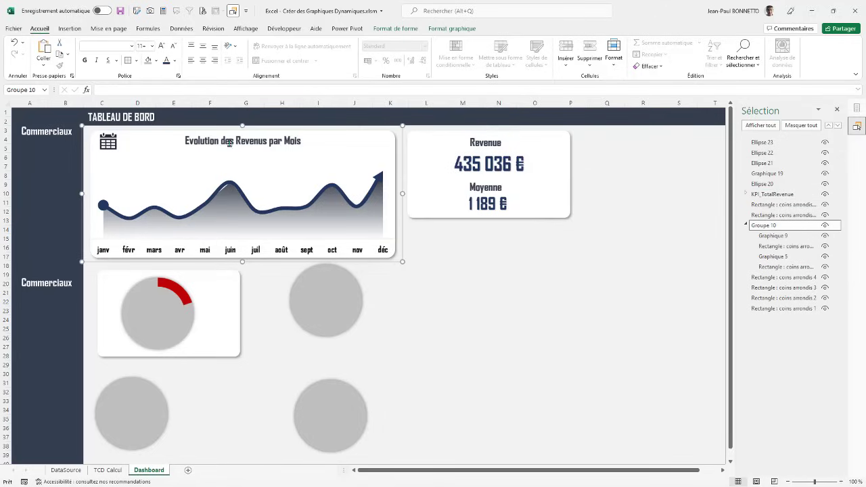
click(746, 195)
double_click(761, 278)
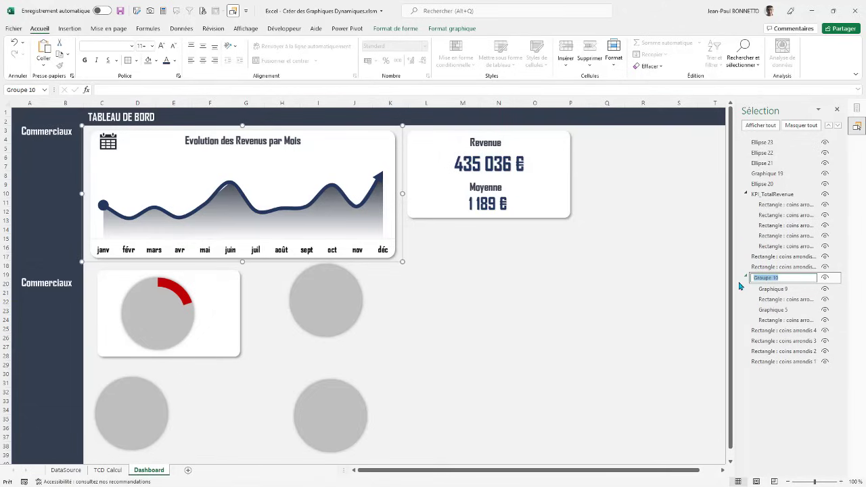
text(KPI_REvenue_Mois)
click(746, 278)
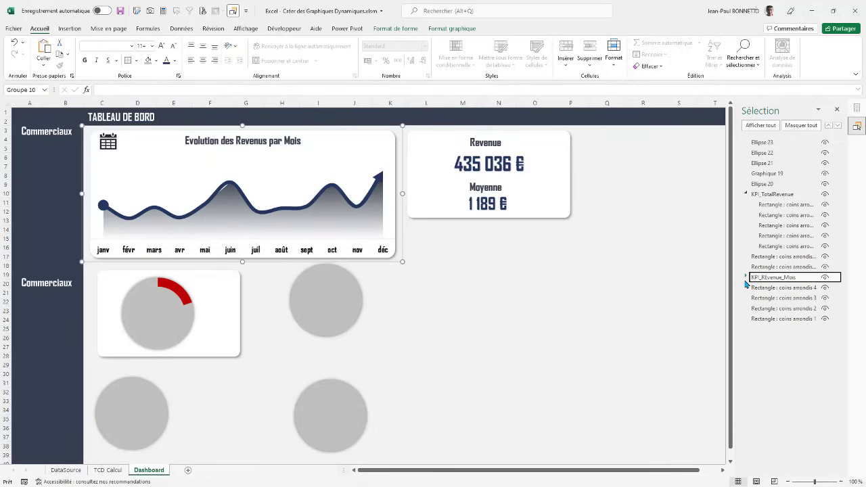
click(746, 194)
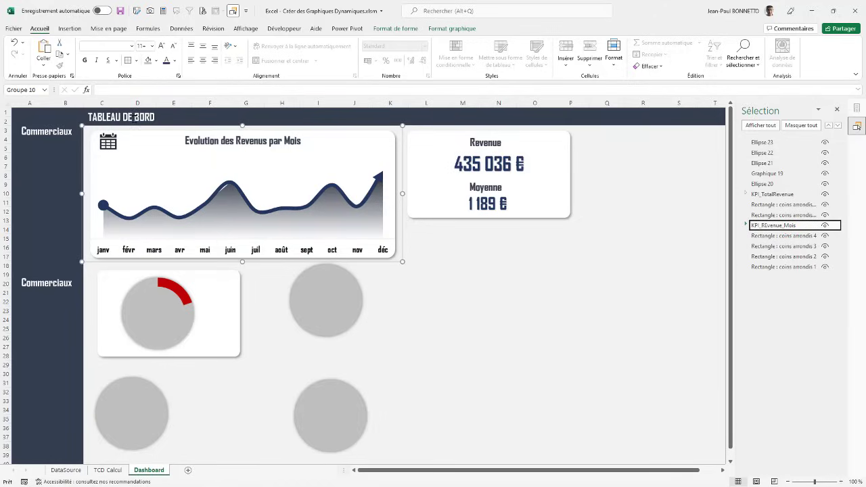
scroll(135, 120, right, 6)
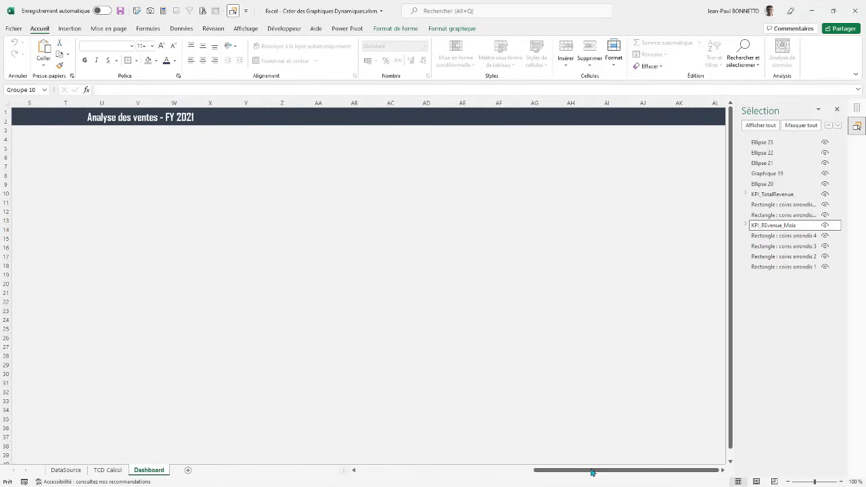
drag(591, 472, 289, 477)
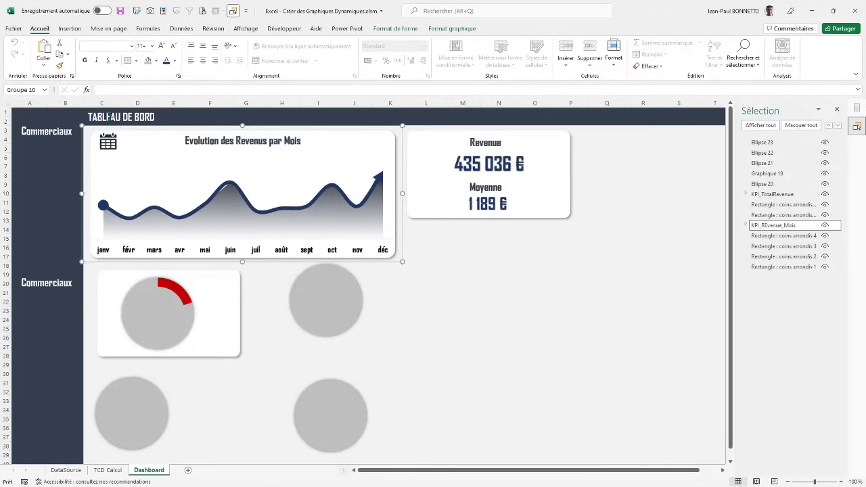
scroll(504, 257, right, 7)
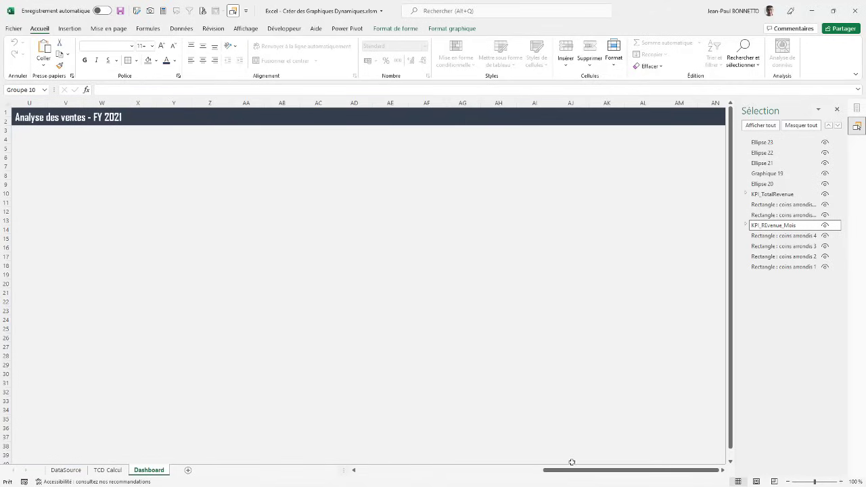
drag(574, 472, 317, 474)
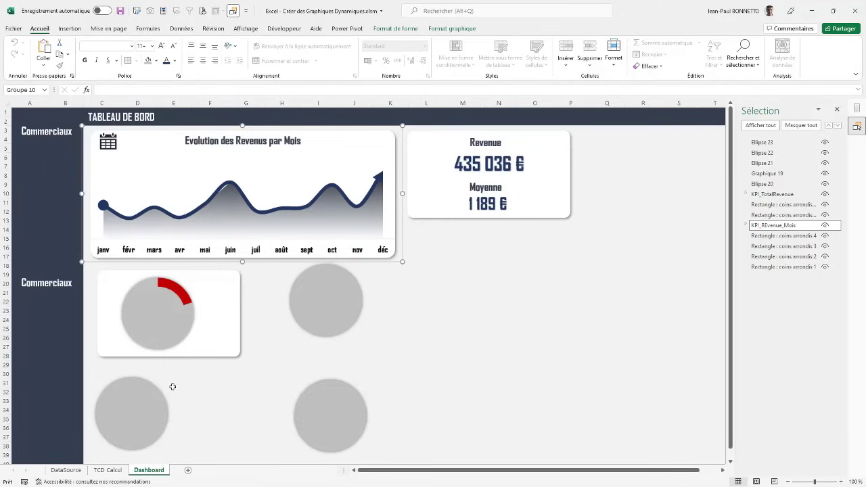
click(117, 471)
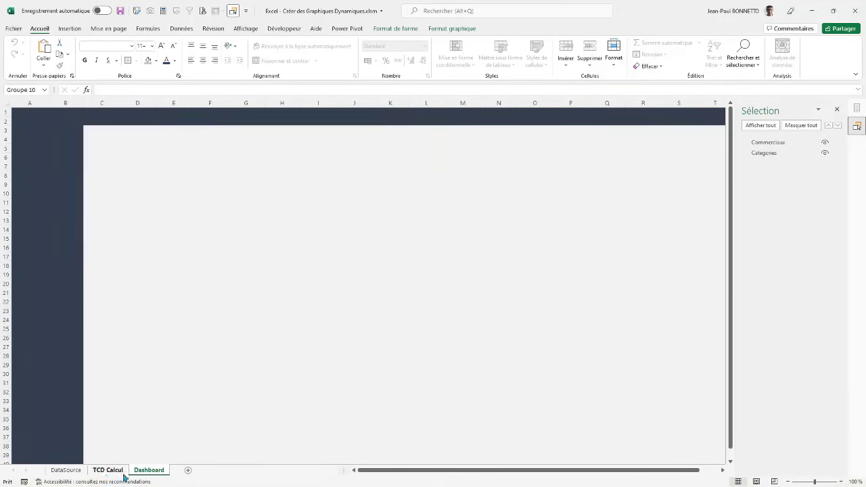
click(149, 469)
click(423, 336)
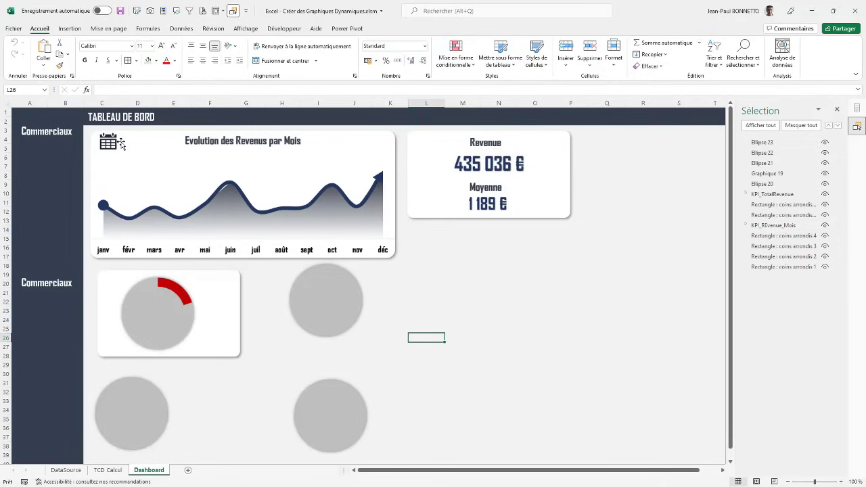
- Rename the upper Commerciaux heading shape in the sidebar as Titre_Commerciaux
click(59, 131)
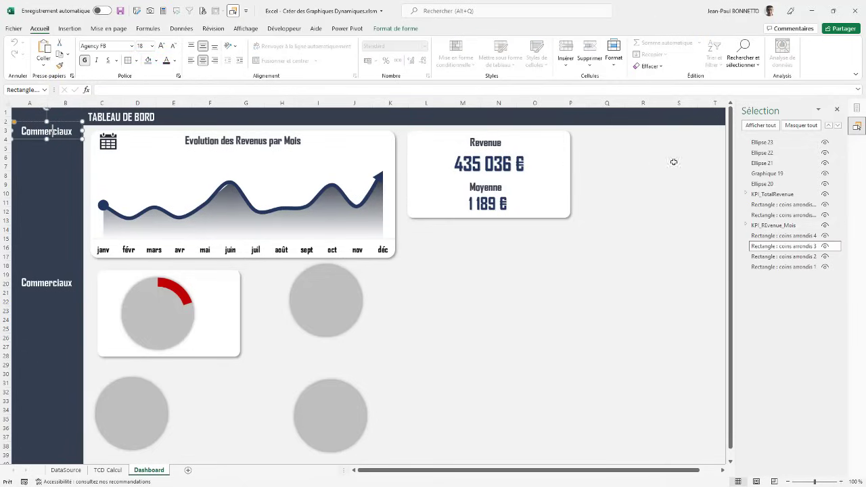
click(788, 249)
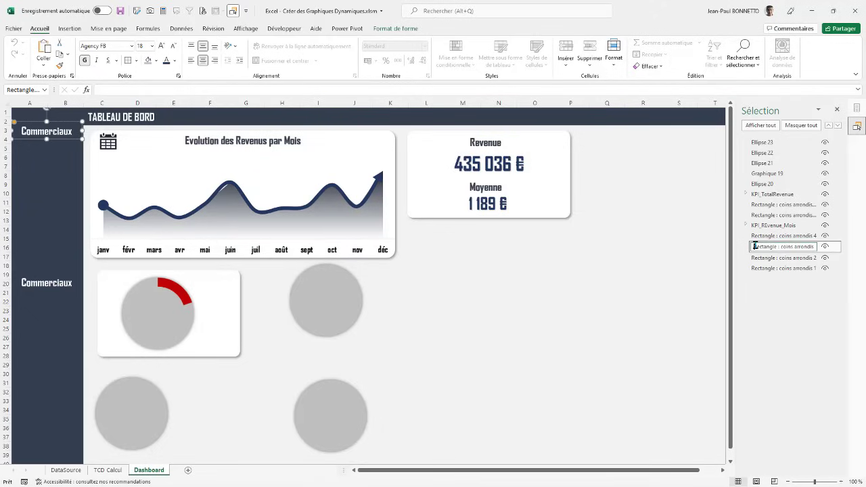
drag(755, 246, 817, 249)
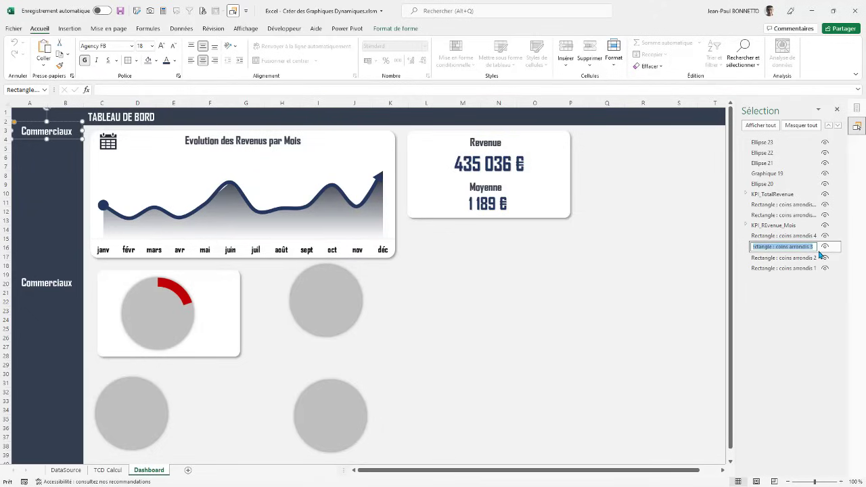
key(BackSpace)
- Replace the text of the lower Commerciaux heading in the sidebar with Catégories
click(53, 281)
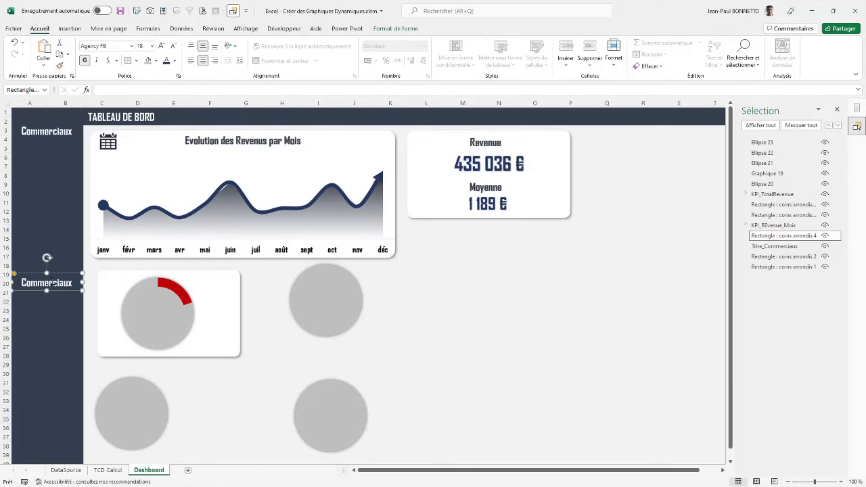
drag(24, 281, 76, 282)
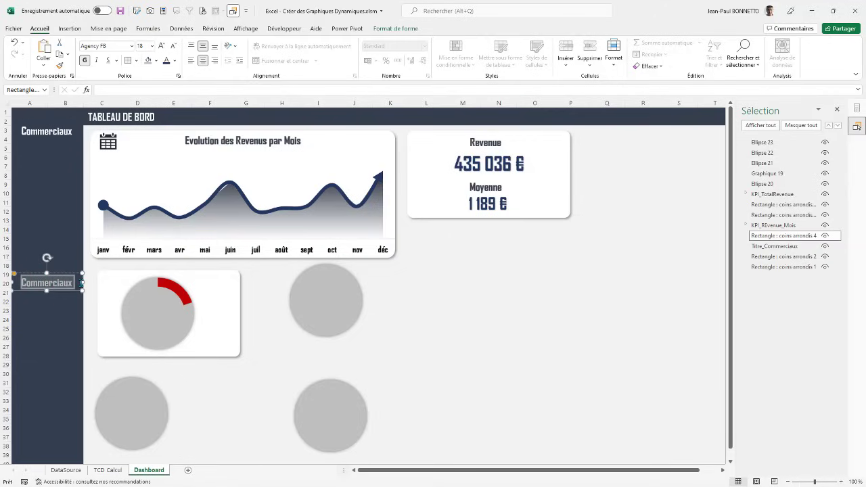
text(Cégorie)
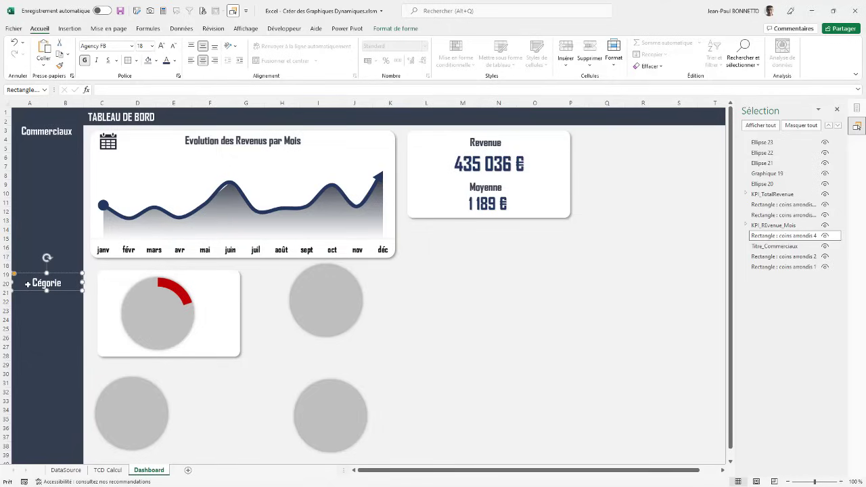
key(Left)
key(Left)
key(Left)
key(Left)
key(Left)
key(Left)
text(at)
key(End)
text(s)
- Rename the Catégories heading shape as Titre_Categorie
click(798, 239)
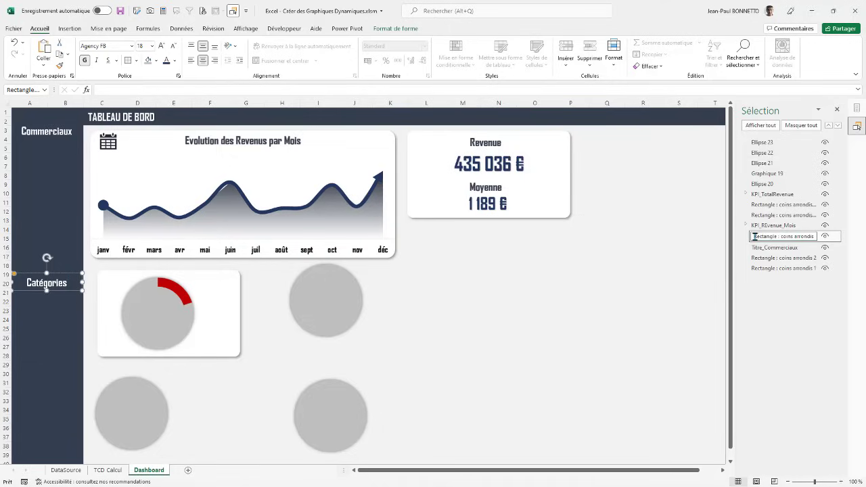
drag(755, 236, 839, 241)
text(Titre_Categorie)
- Rename the "Analyse des ventes - FY 2021" title shape in the banner as Titre_AnalyseVente
drag(697, 471, 718, 475)
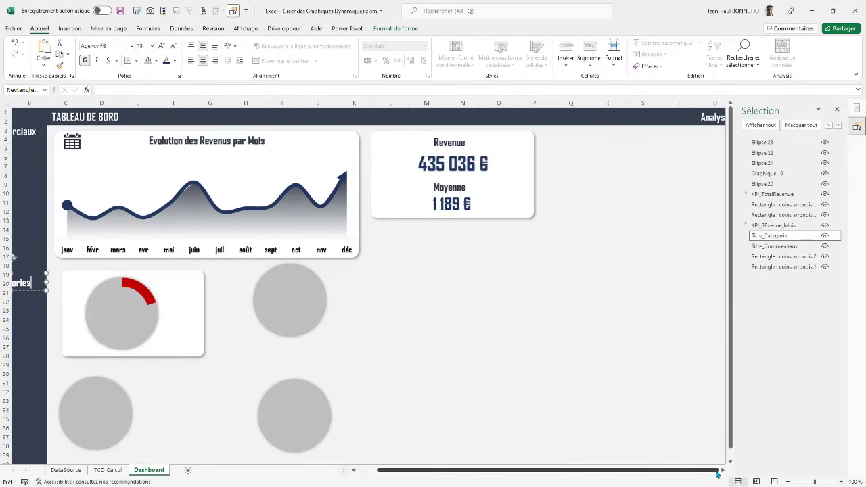
click(710, 120)
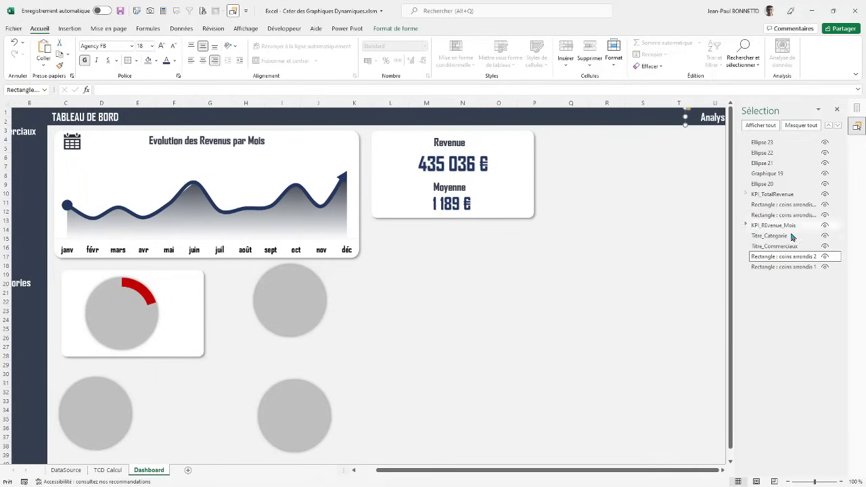
click(785, 257)
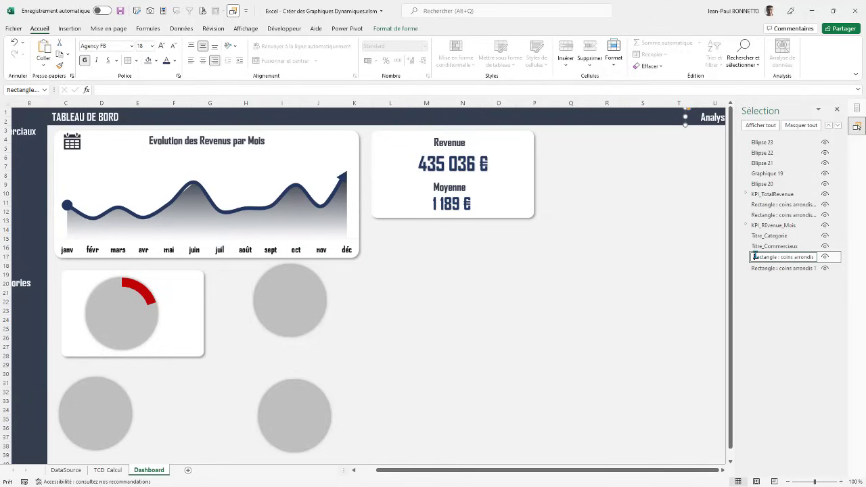
drag(754, 257, 835, 262)
text(T)
text(itre_AnalyseVente)
click(653, 472)
drag(653, 472, 633, 473)
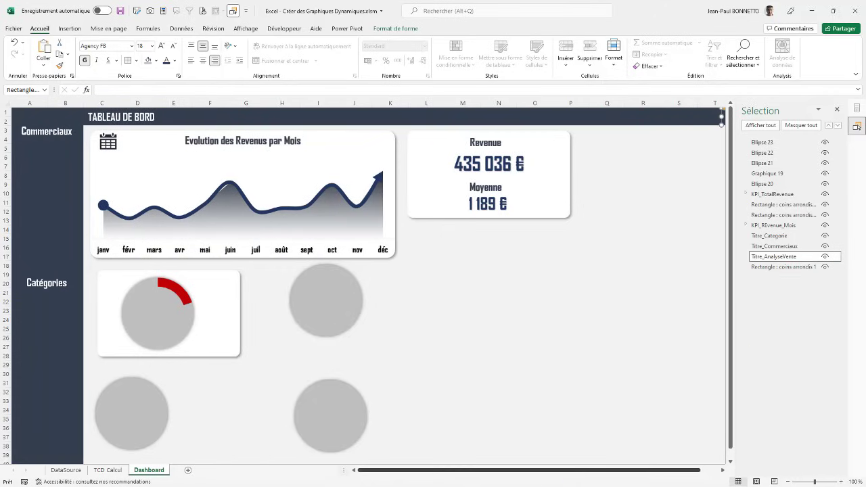
click(125, 118)
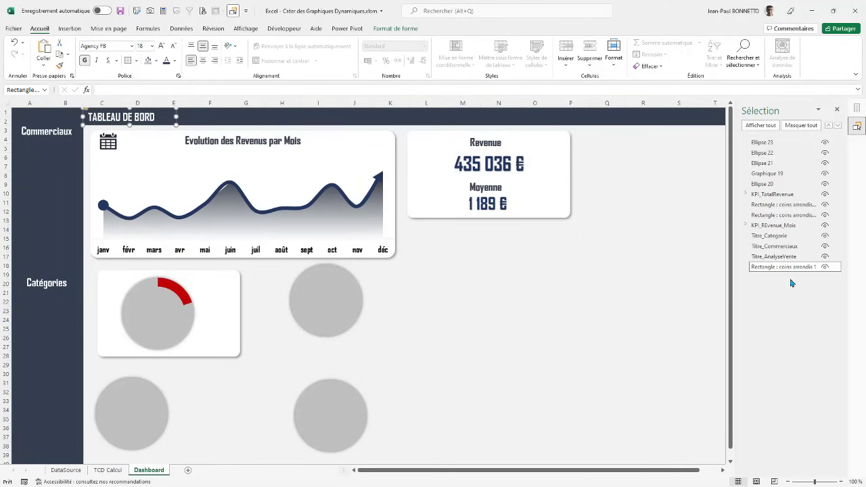
text(Te )
text(Tableau de)
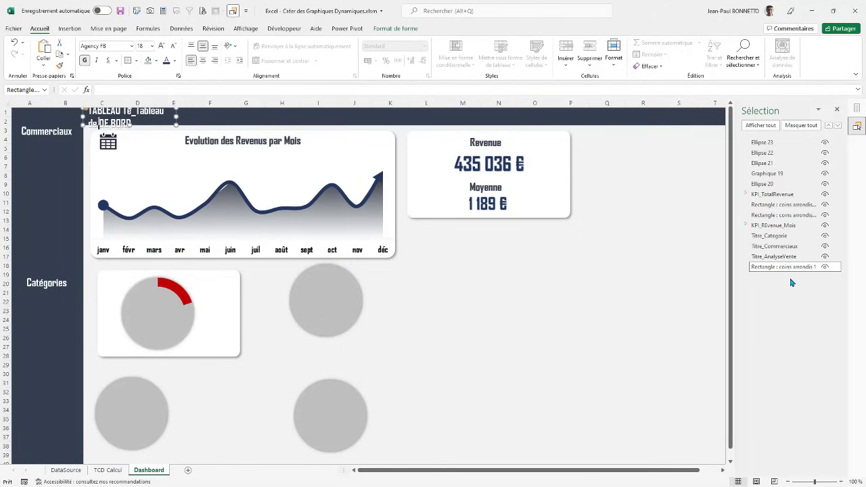
key(BackSpace)
key(BackSpace)
key(BackSpace)
key(BackSpace)
key(BackSpace)
key(BackSpace)
key(BackSpace)
key(BackSpace)
key(BackSpace)
key(BackSpace)
key(BackSpace)
key(BackSpace)
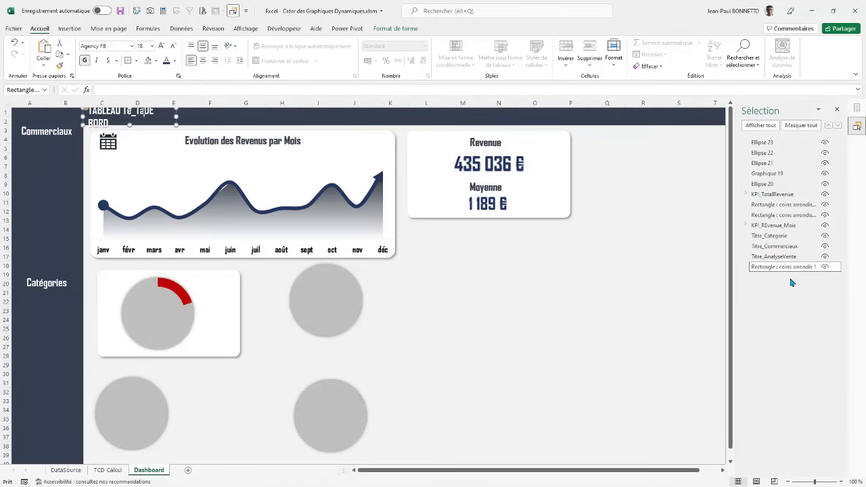
key(BackSpace)
key(BackSpace)
key(BackSpace)
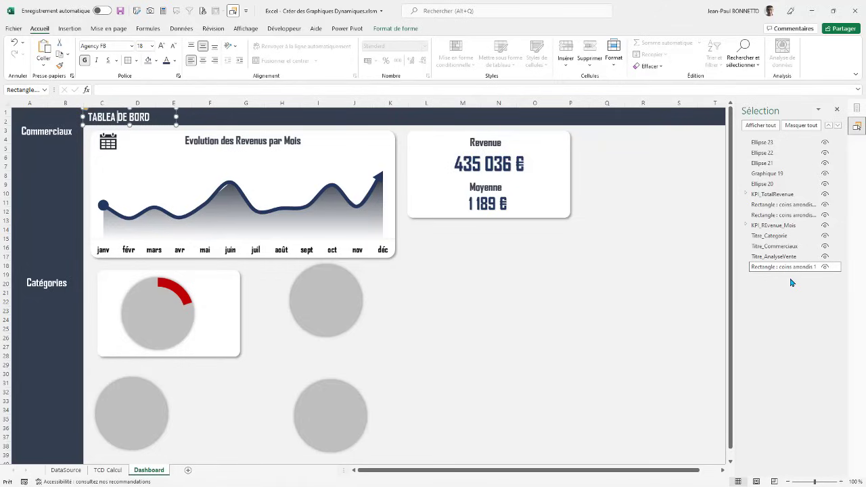
text(u)
key(BackSpace)
text(U)
- Rename the "TABLEAU DE BORD" title shape in the banner as Titre_TableauBord
click(787, 266)
text(Titre_)
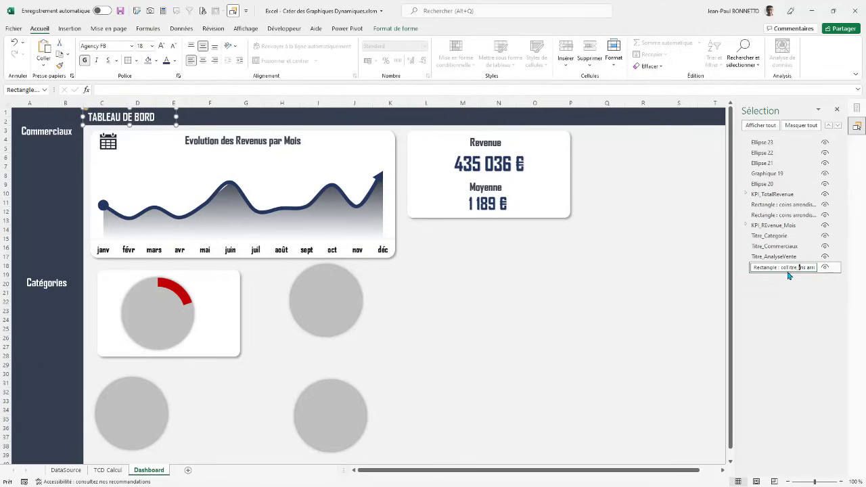
key(BackSpace)
key(BackSpace)
key(BackSpace)
key(BackSpace)
key(BackSpace)
key(BackSpace)
key(BackSpace)
key(BackSpace)
key(BackSpace)
key(BackSpace)
key(BackSpace)
key(BackSpace)
key(BackSpace)
key(BackSpace)
key(BackSpace)
key(BackSpace)
key(BackSpace)
key(BackSpace)
key(BackSpace)
key(BackSpace)
key(Delete)
key(Delete)
key(Delete)
key(Delete)
key(Delete)
key(Delete)
key(Delete)
key(Delete)
key(Delete)
key(Delete)
key(Delete)
key(Delete)
key(Delete)
key(Delete)
- Shift the grey circle beside the white card slightly and select the grey circle behind the doughnut chart
click(332, 295)
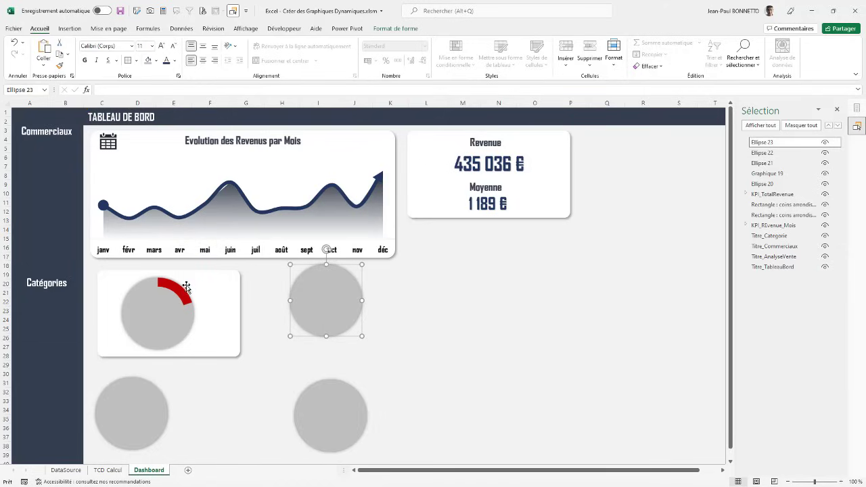
drag(337, 301, 345, 303)
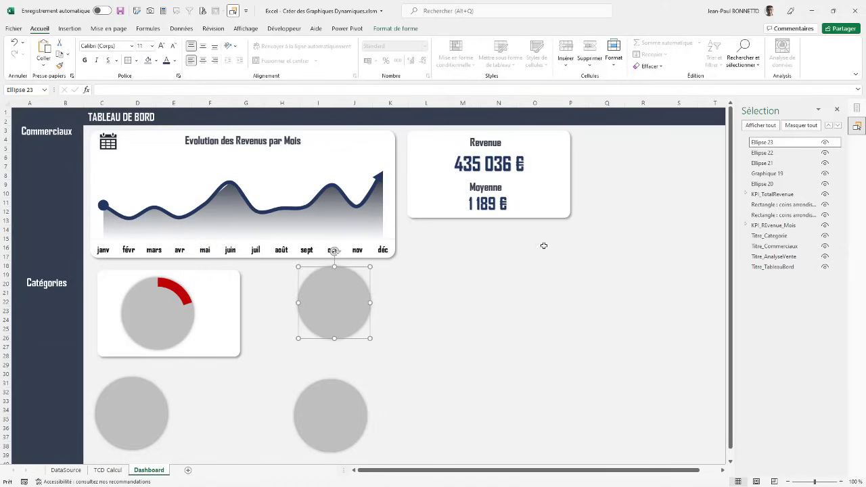
click(758, 186)
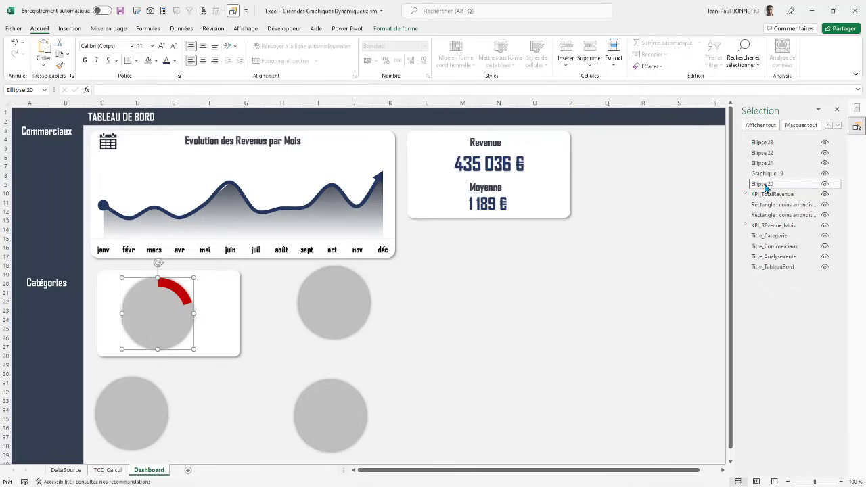
- Rename the grey circle behind the doughnut chart as FondRegionEst and the doughnut chart as Graph_Est
click(765, 187)
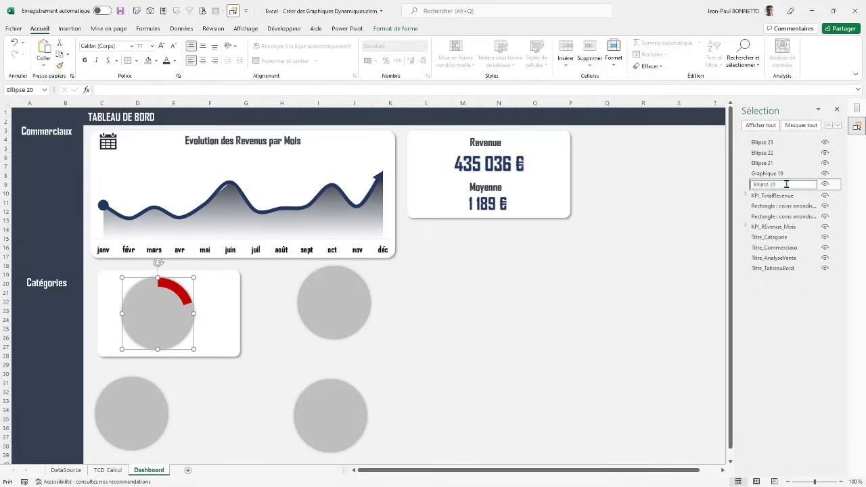
text(P)
click(772, 173)
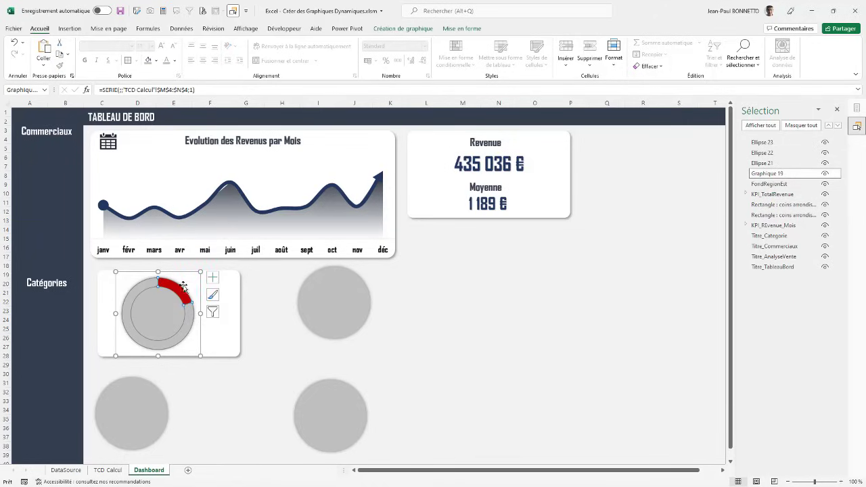
mouse_move(182, 291)
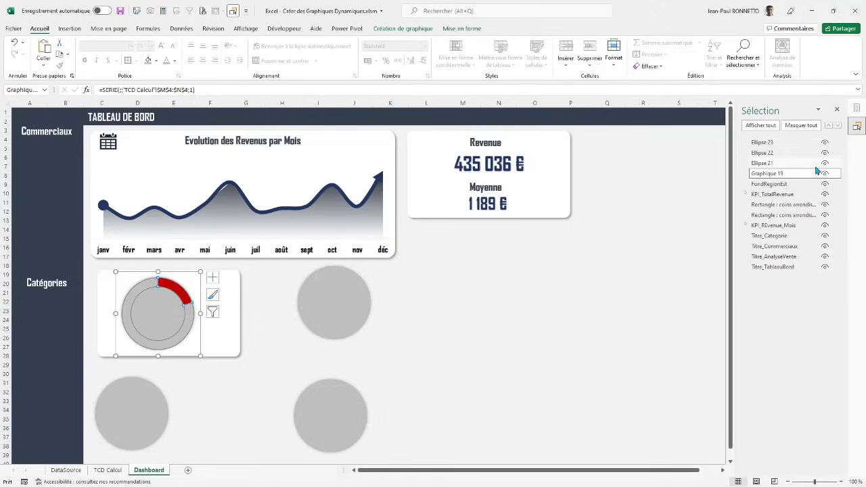
double_click(771, 173)
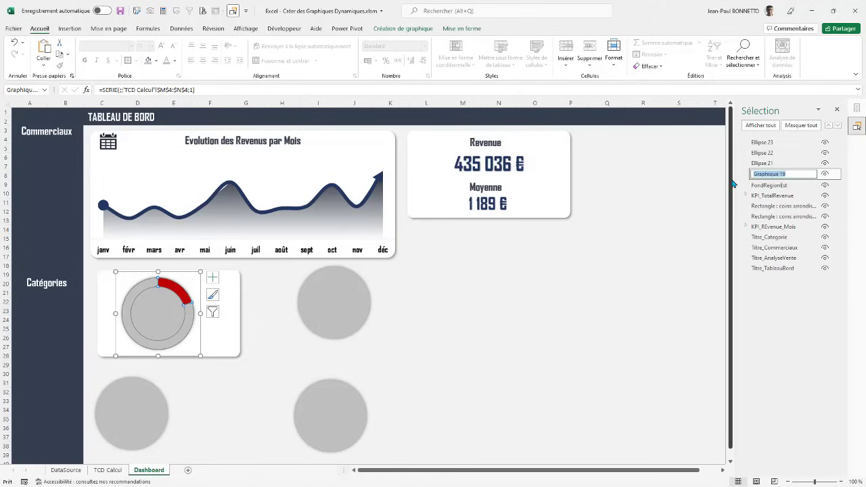
text(Graph_Est)
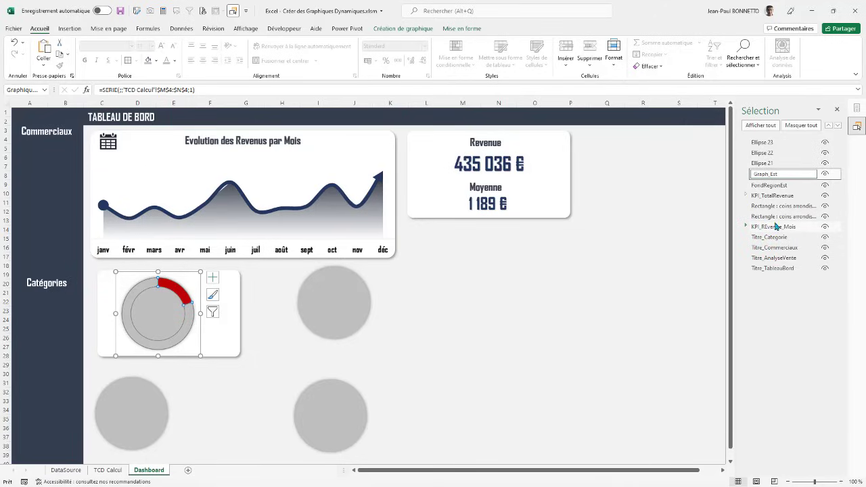
- Rename the white rounded card behind the doughnut chart as Carte_Est
click(786, 207)
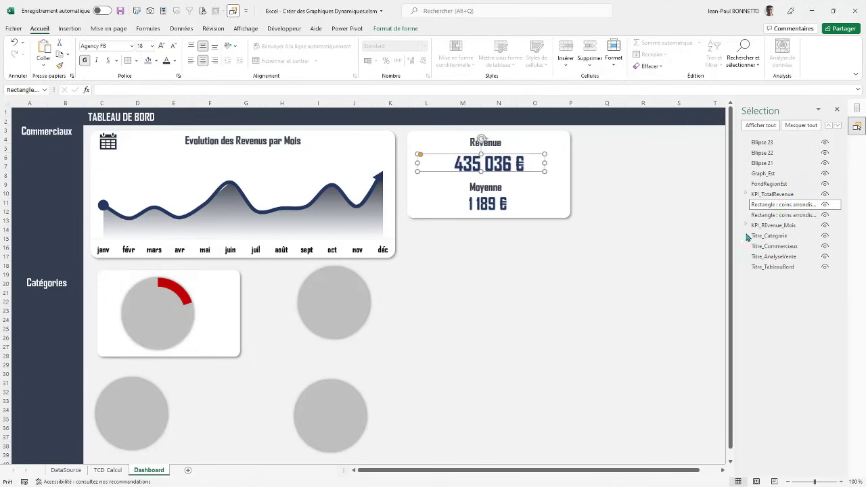
click(778, 215)
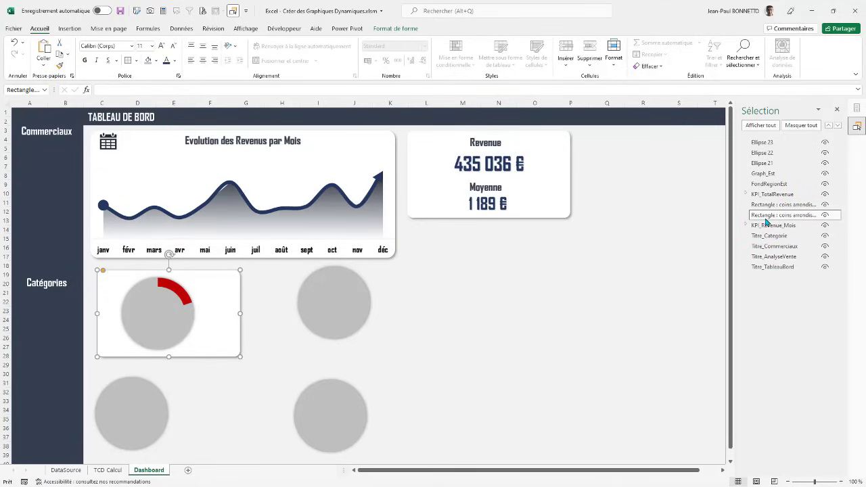
key(Return)
double_click(776, 215)
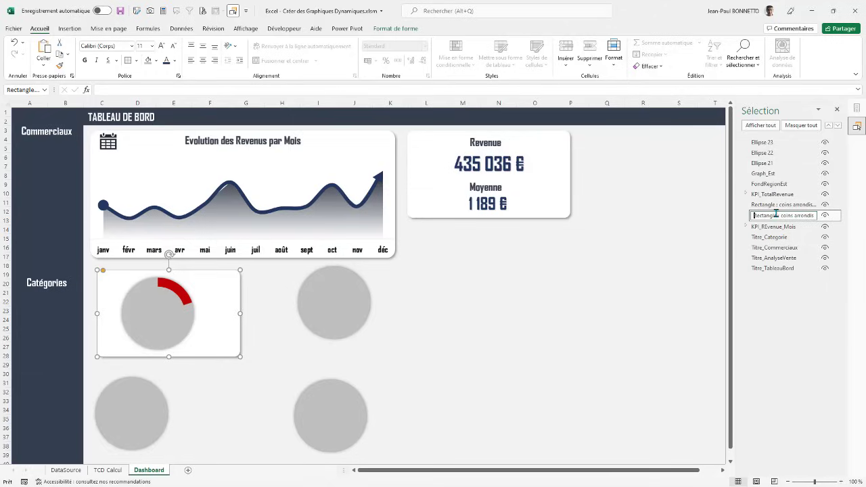
drag(755, 213, 837, 221)
text(R)
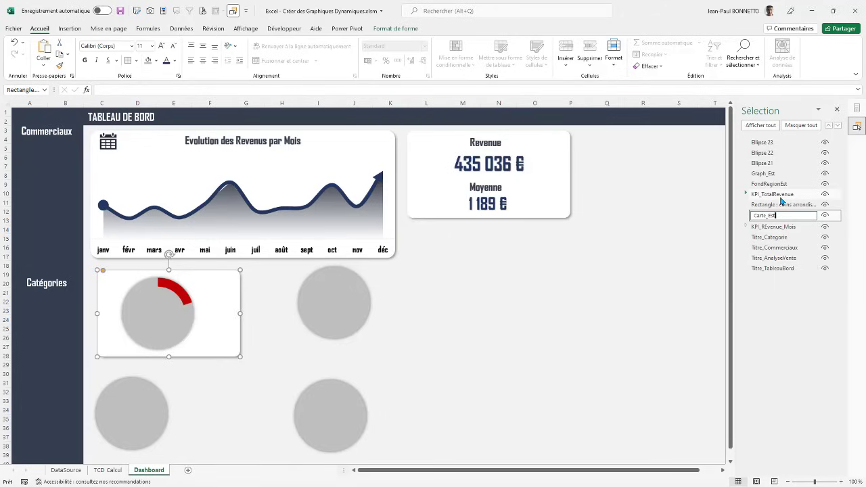
click(203, 309)
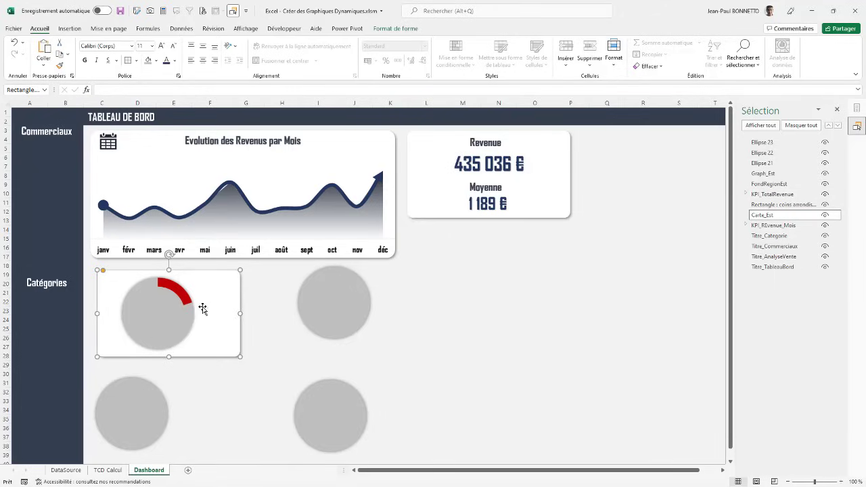
- Move Graph_Est and FondRegionEst together toward the left edge of the white card
click(766, 184)
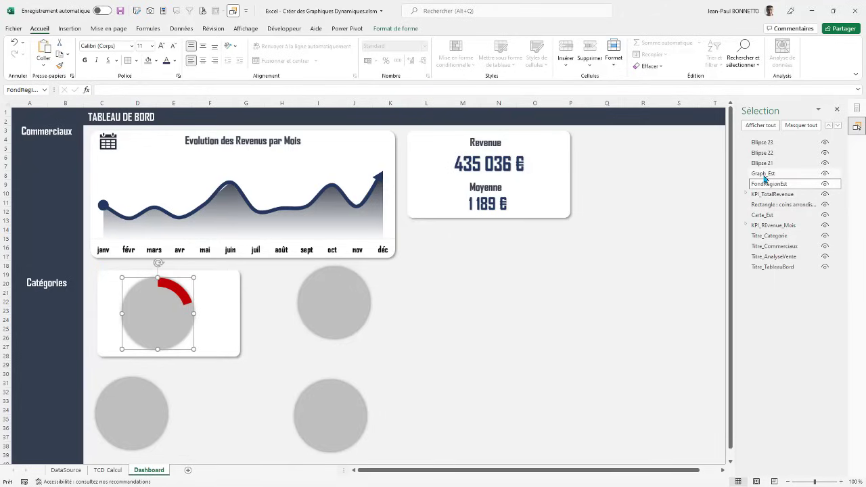
ctrl+click(764, 174)
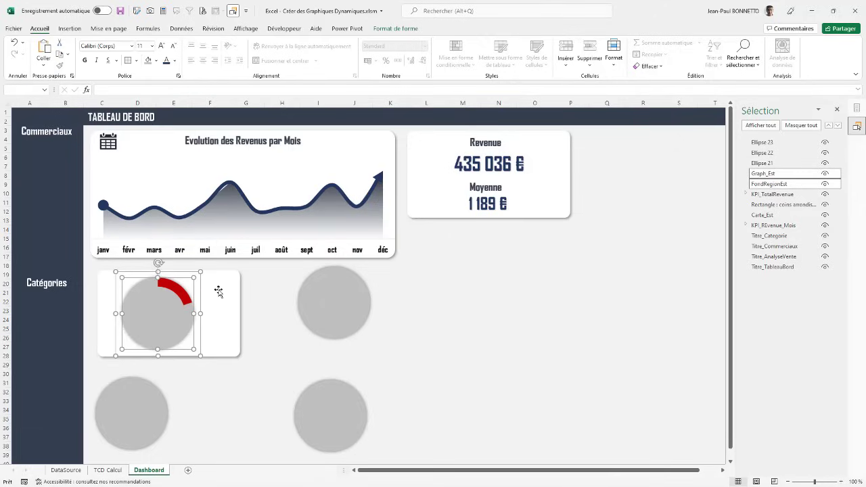
drag(200, 297, 185, 296)
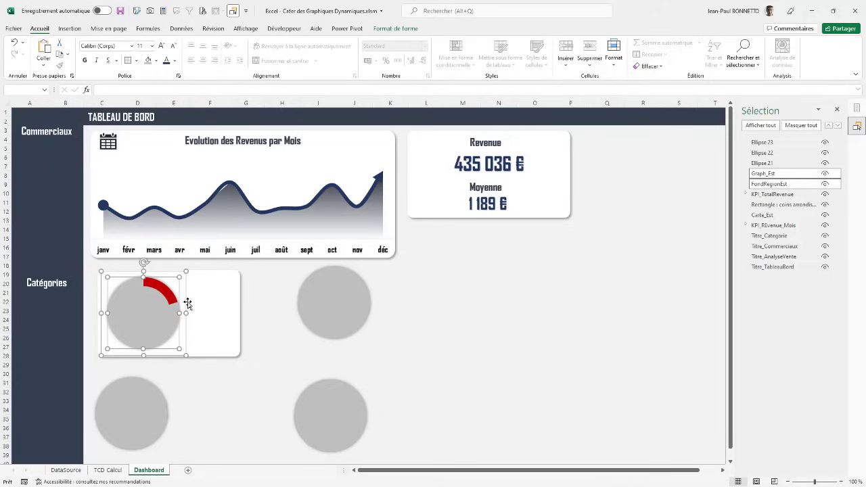
drag(186, 300, 186, 300)
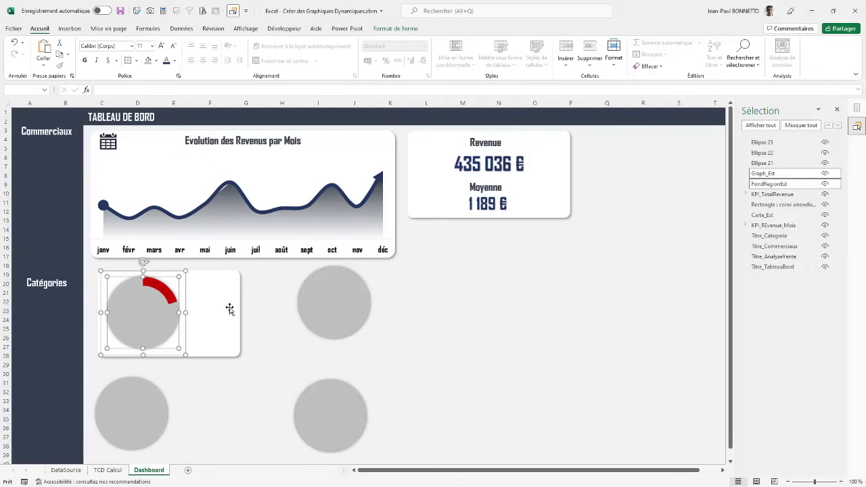
click(273, 296)
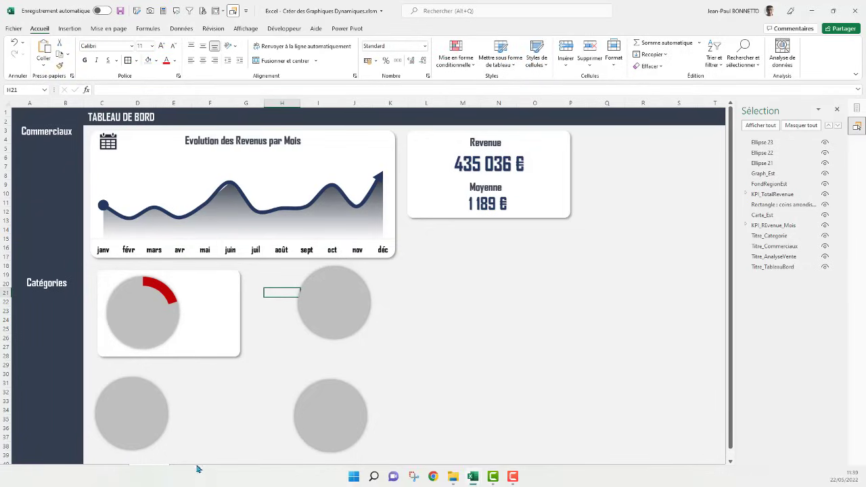
- Copy the Revenue label from the KPI card and place the copy in the upper-right part of the Carte_Est card
click(484, 143)
click(493, 145)
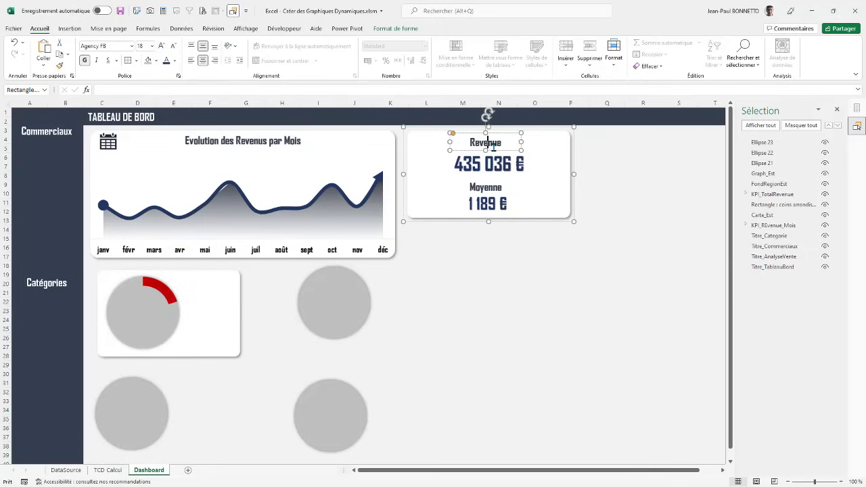
click(499, 149)
click(212, 282)
key(ctrl+v)
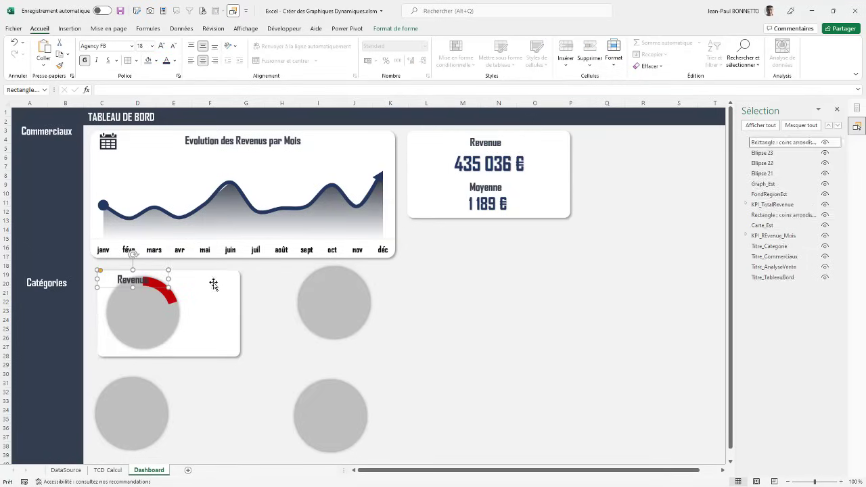
drag(149, 290, 236, 284)
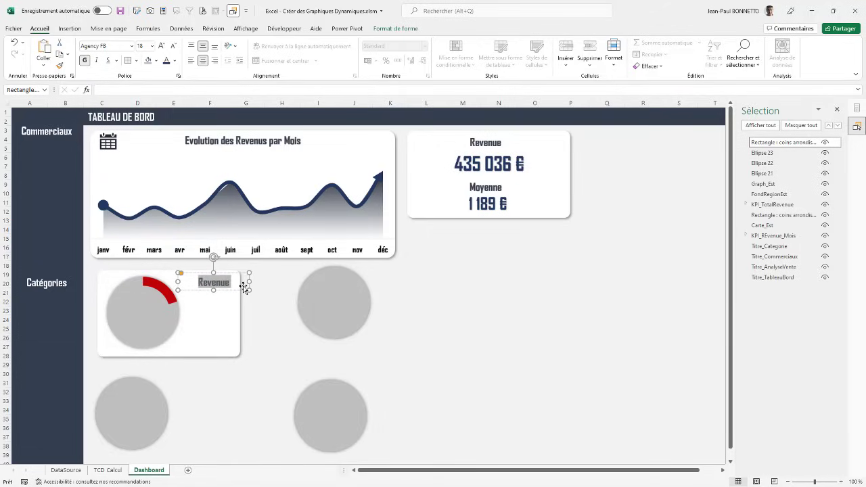
- Change the copied label's text to Est and narrow its box to fit inside the card
text(Est)
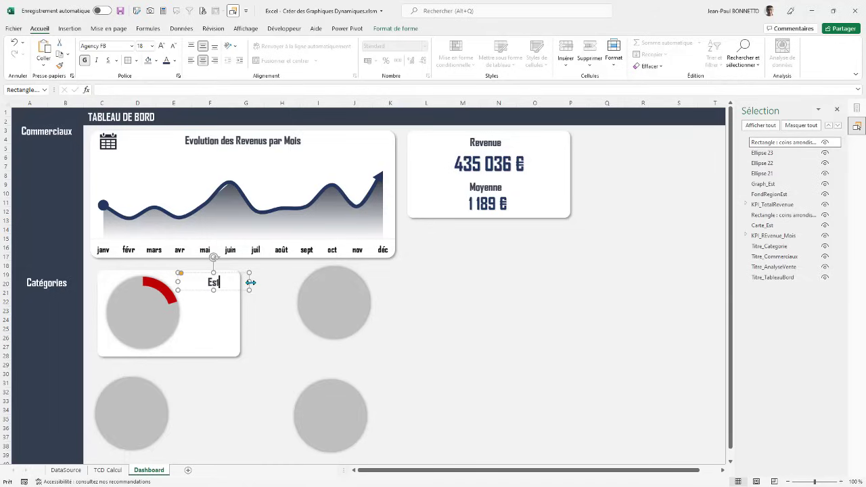
click(244, 284)
click(239, 282)
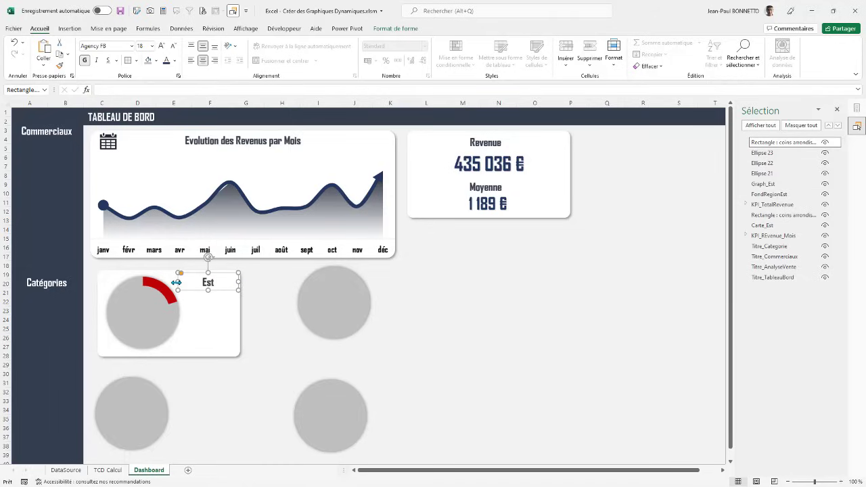
drag(179, 283, 184, 282)
- Copy the Moyenne value box into the lower-right corner of the Est card, narrow it and right-align its text
click(489, 201)
click(478, 197)
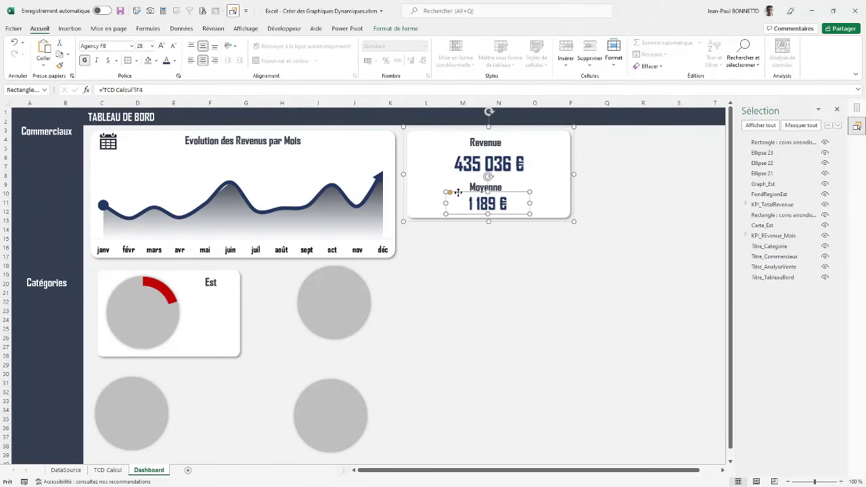
click(216, 327)
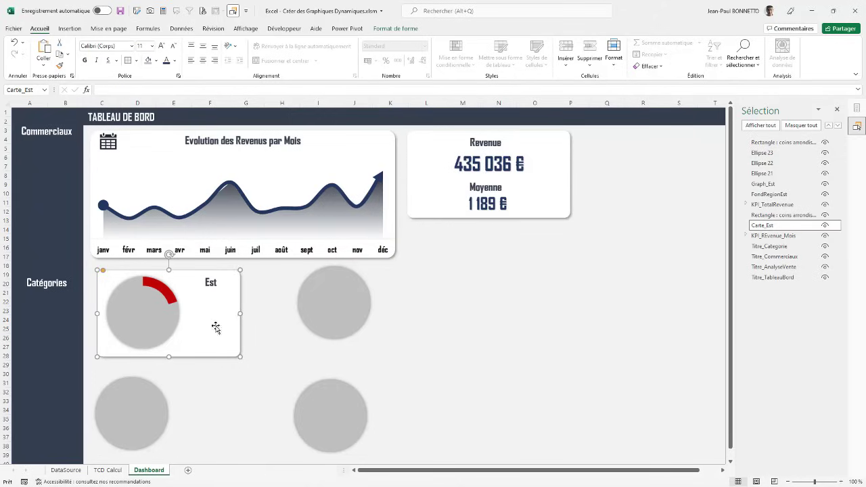
key(ctrl+v)
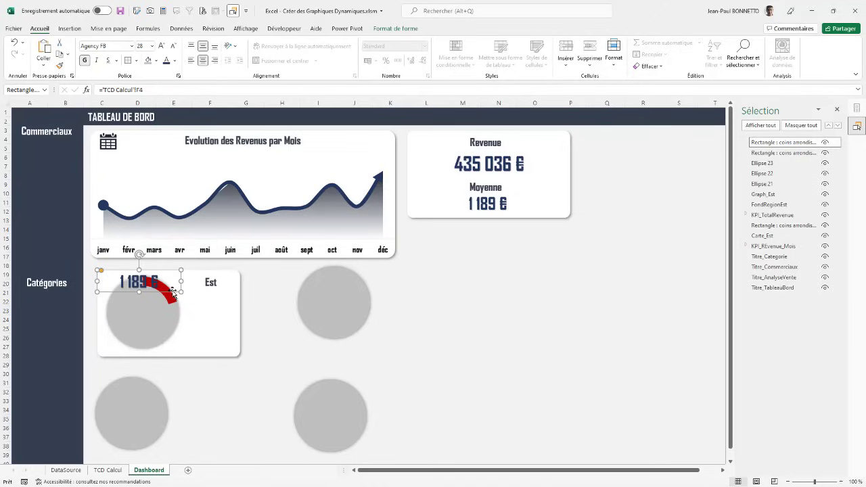
drag(174, 292, 239, 342)
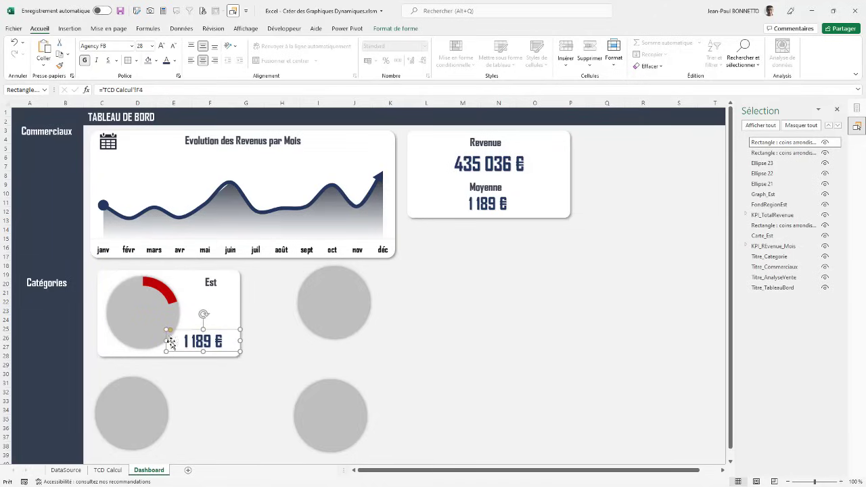
click(214, 61)
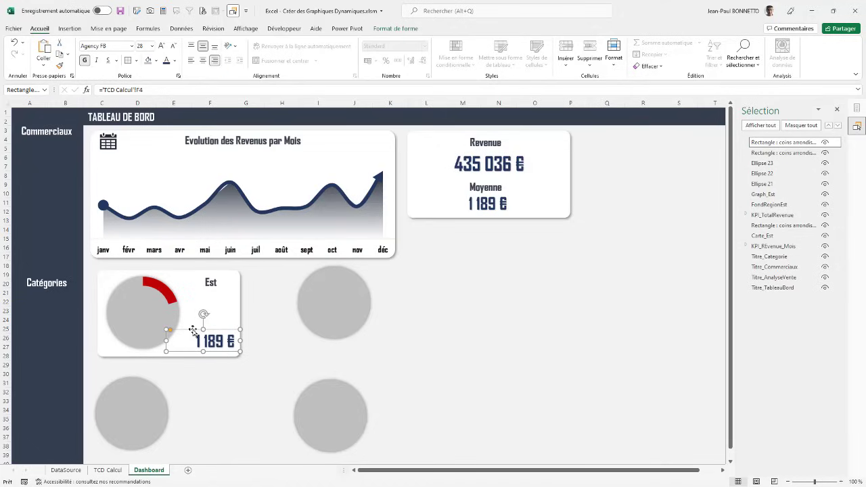
- Link the copied value box to the Est revenue in cell M4 of the TCD Calcul sheet
drag(144, 90, 83, 95)
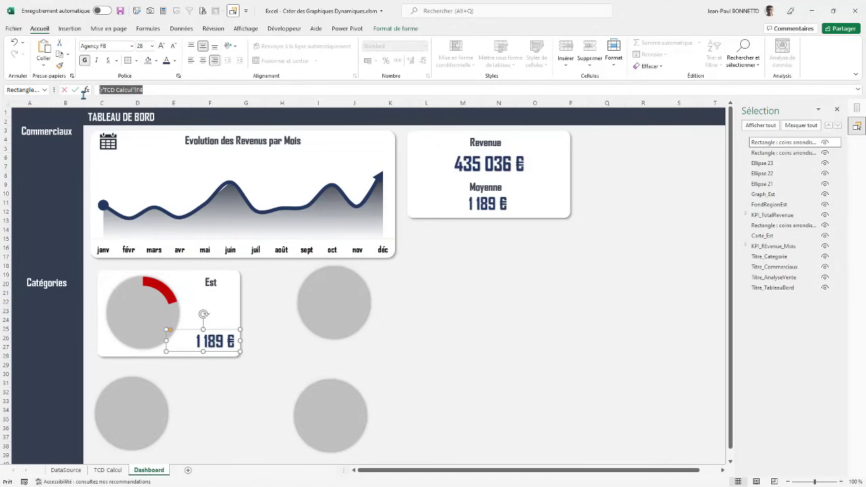
click(107, 470)
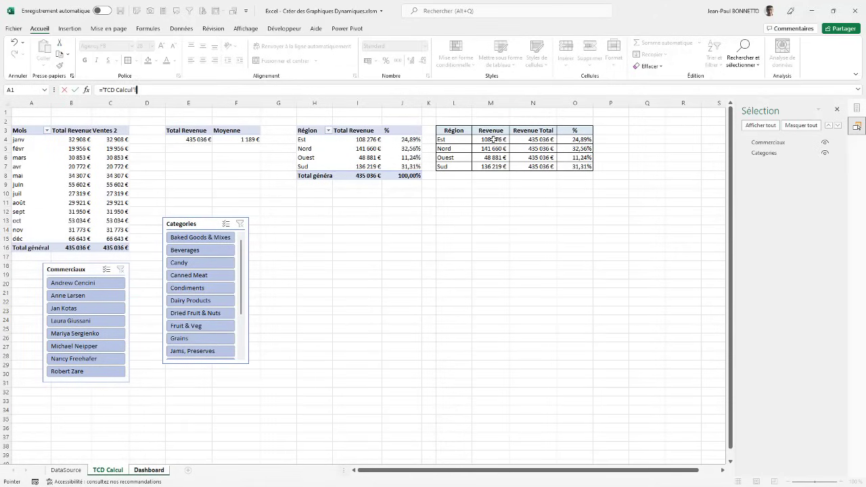
click(492, 139)
key(Return)
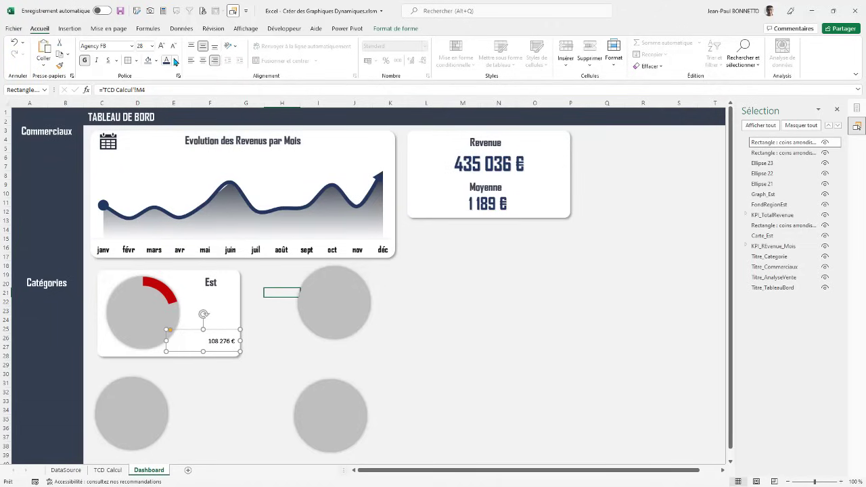
- Format the Est revenue value in Agency FB, size 24, with dark blue text
click(389, 28)
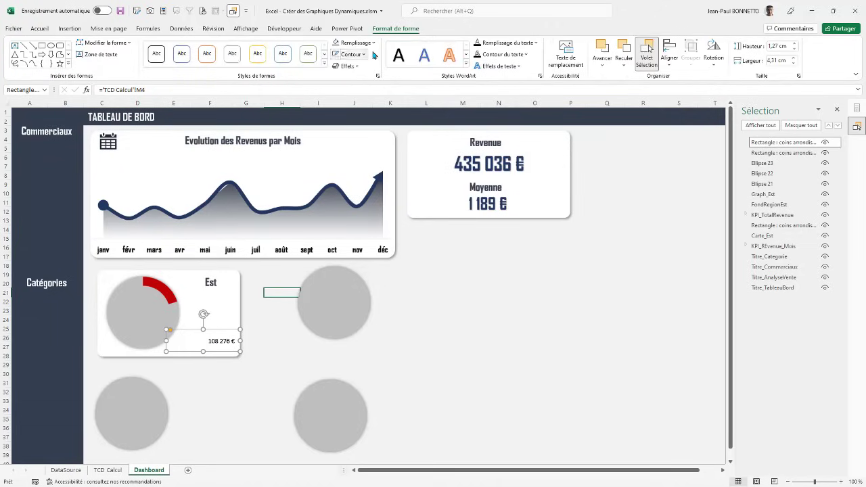
click(39, 29)
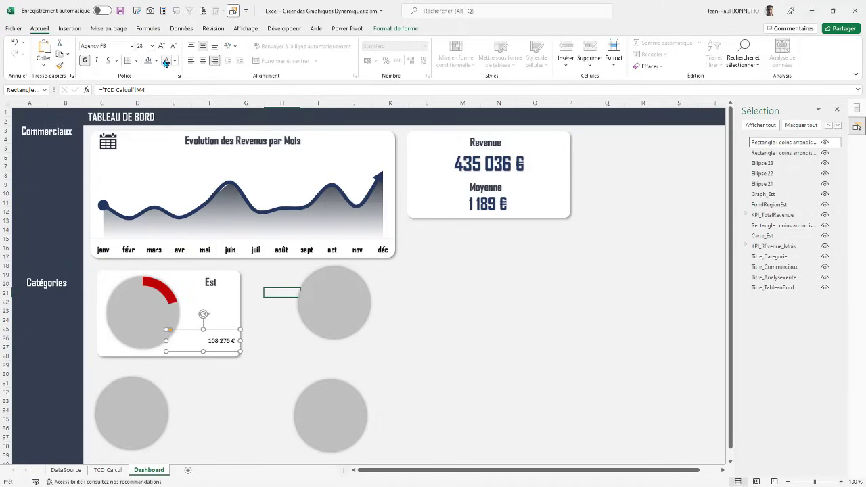
click(131, 45)
scroll(108, 128, up, 15)
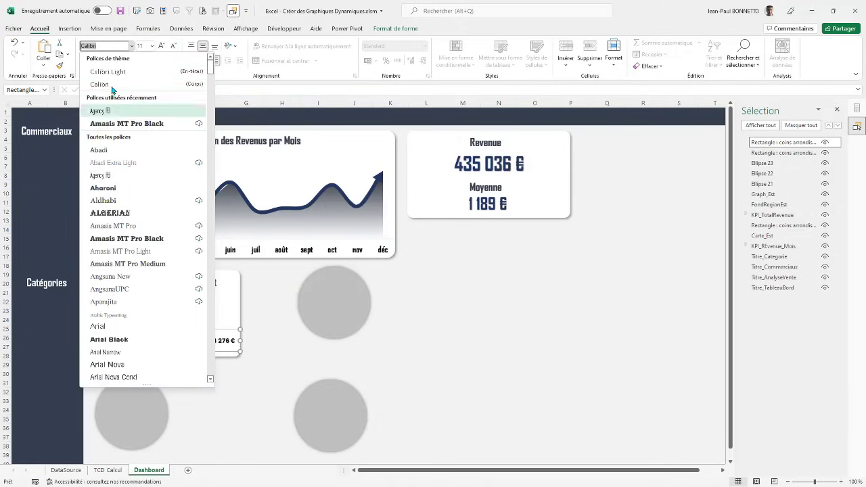
click(104, 112)
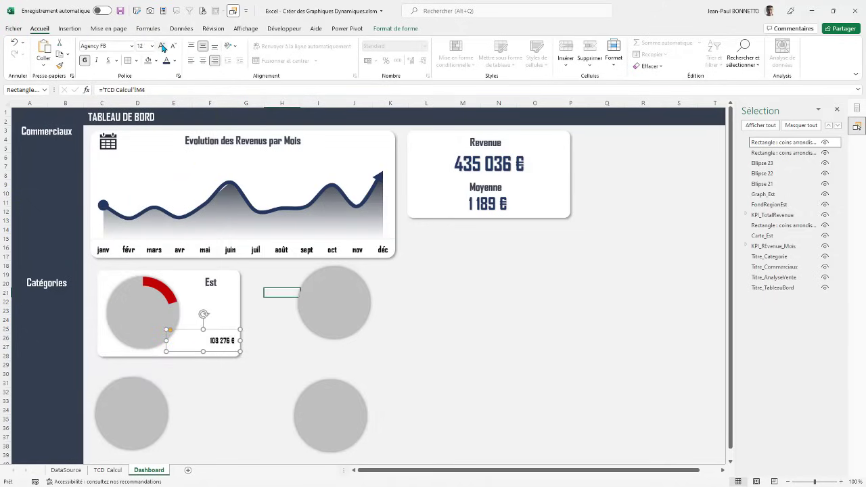
click(162, 46)
click(163, 46)
click(162, 46)
click(163, 46)
click(162, 46)
click(162, 46)
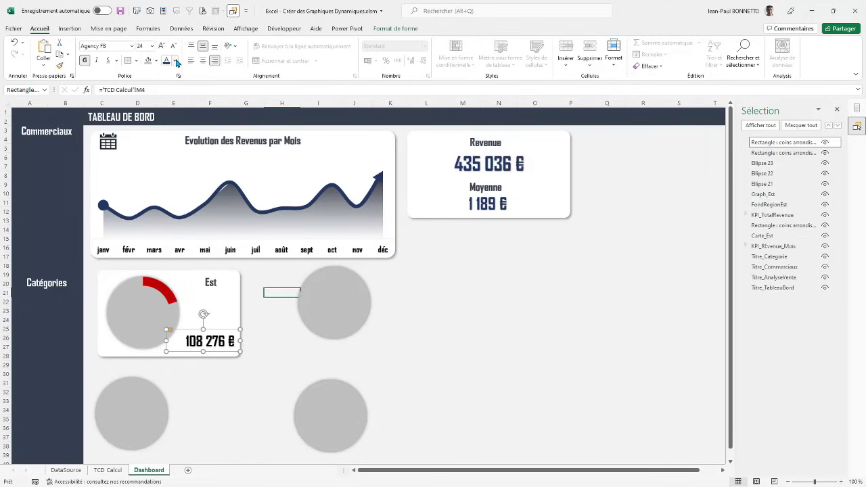
click(174, 60)
click(197, 133)
- Rename the value box in the Est card as RevenueEst
double_click(778, 143)
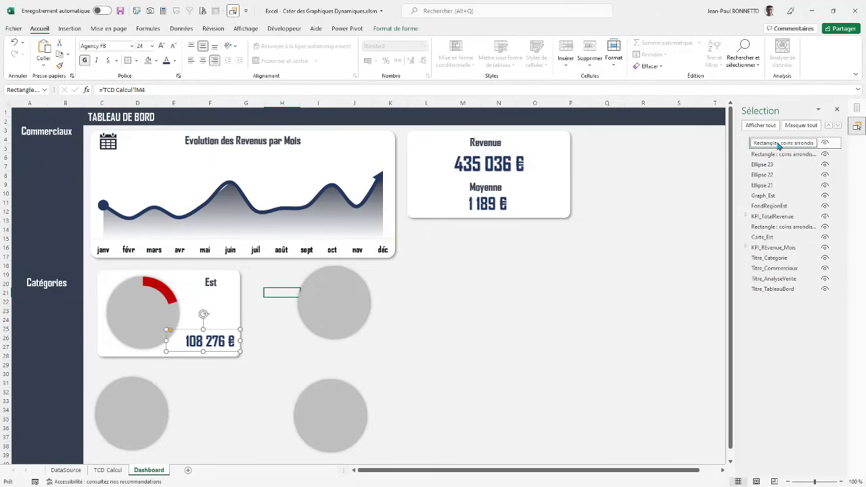
drag(754, 143, 864, 143)
text(RevenueEst)
- Rename the title box of the Est card as Titre_Est
click(778, 154)
click(759, 154)
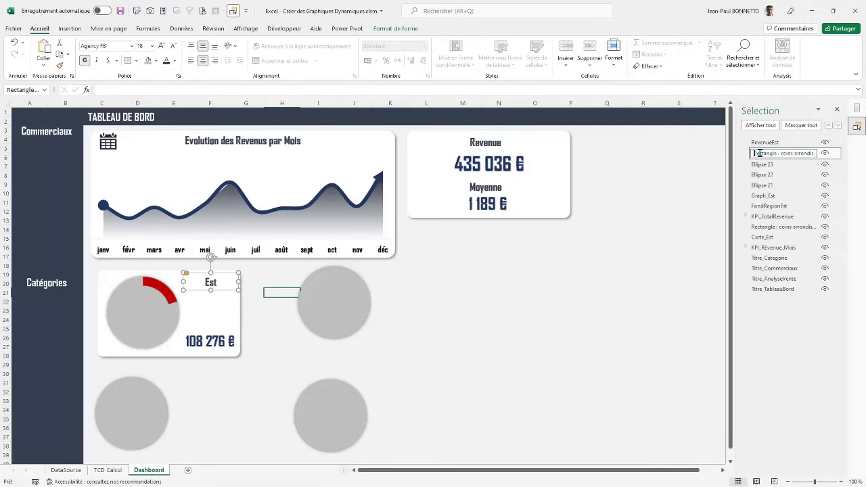
drag(755, 153, 838, 155)
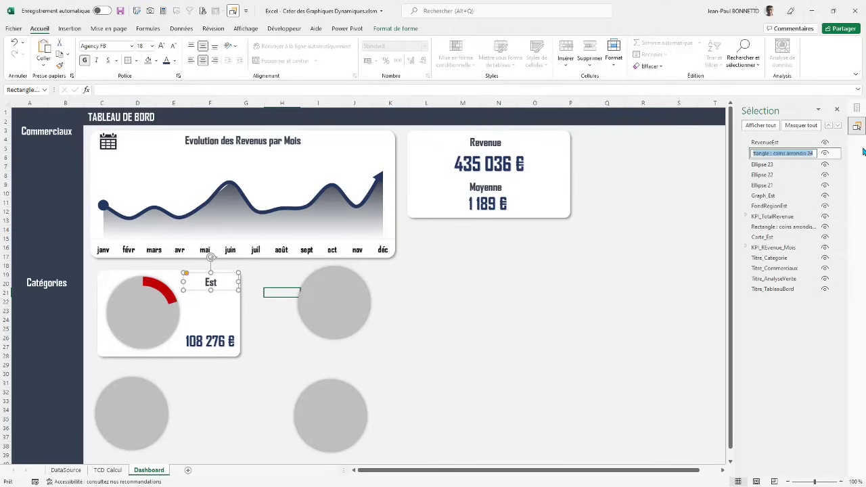
text(RTit)
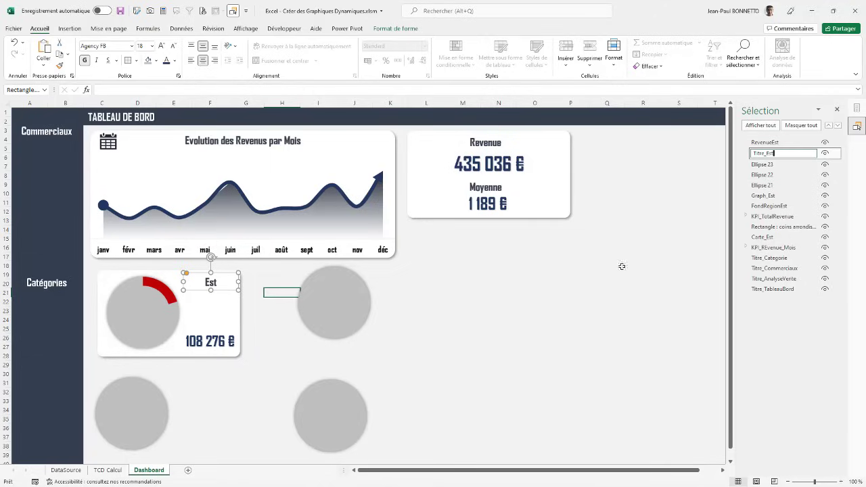
click(677, 177)
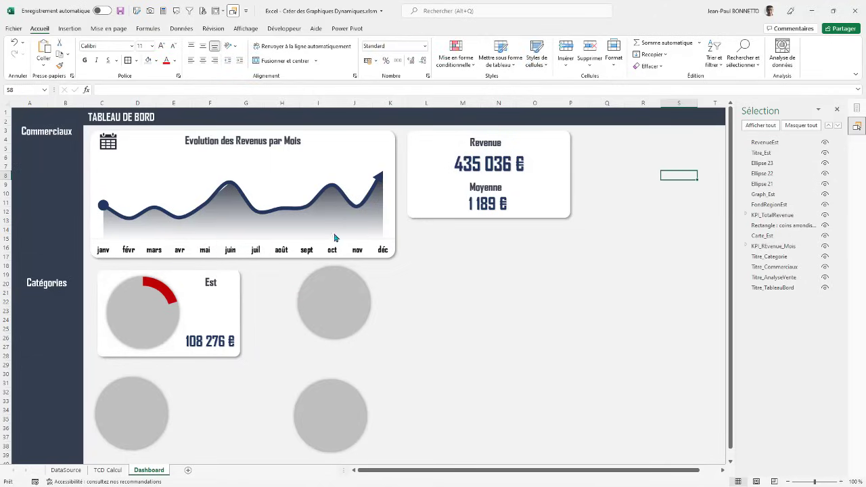
- Copy the Est title box onto the centre of the Est doughnut and widen it to span the grey circle
click(212, 282)
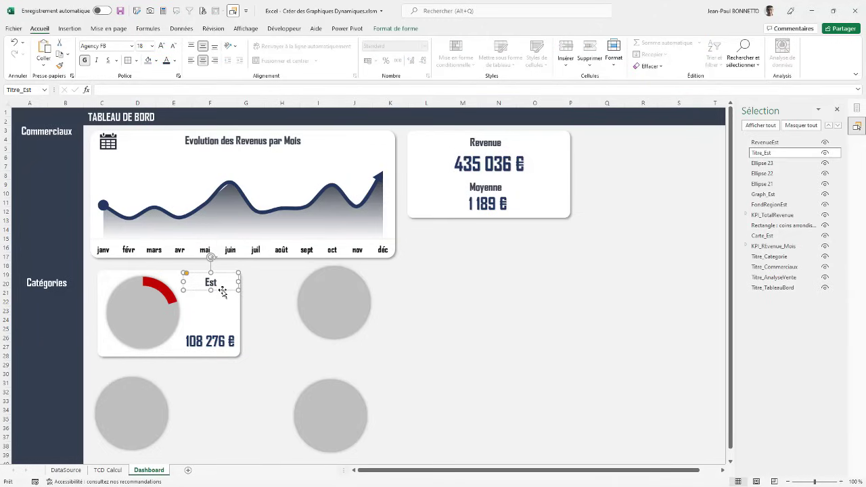
drag(222, 289, 154, 321)
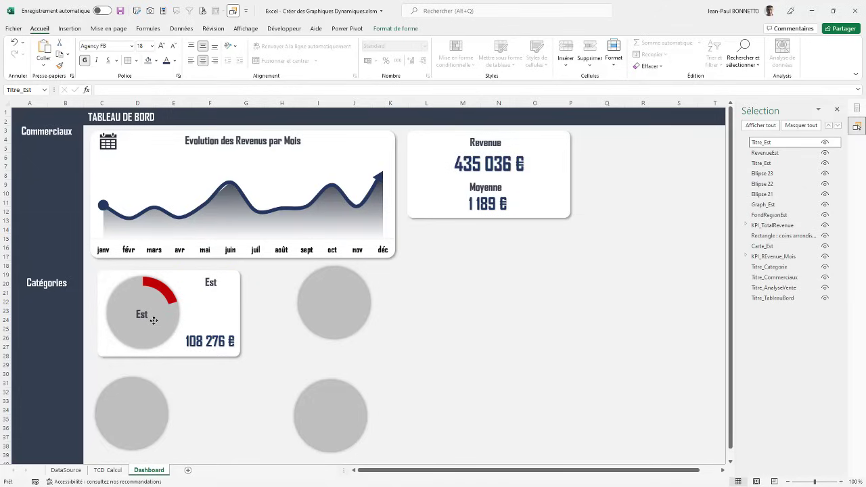
click(163, 318)
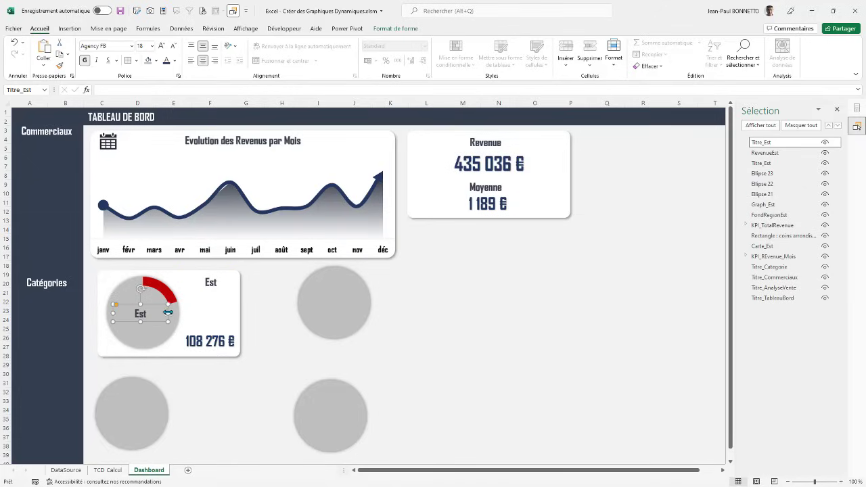
drag(167, 312, 178, 313)
drag(113, 313, 107, 314)
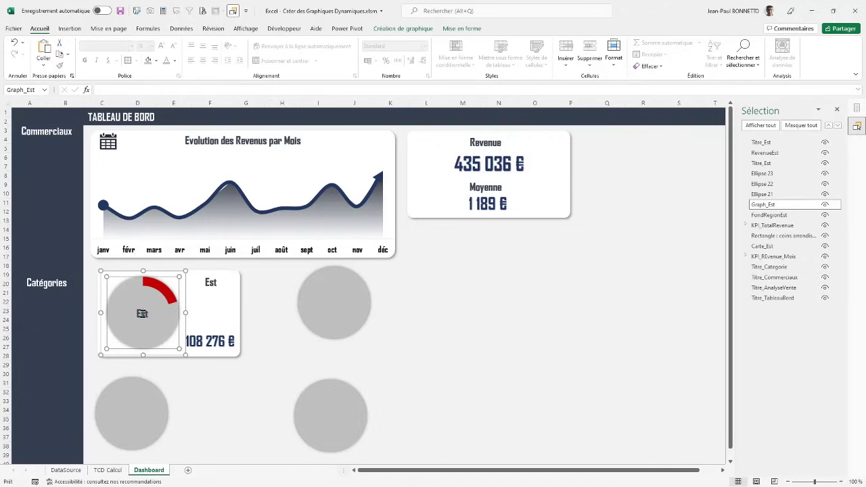
- Clear the copied box's text and link it to the Est percentage in cell O4 of the TCD Calcul sheet
click(142, 313)
double_click(142, 314)
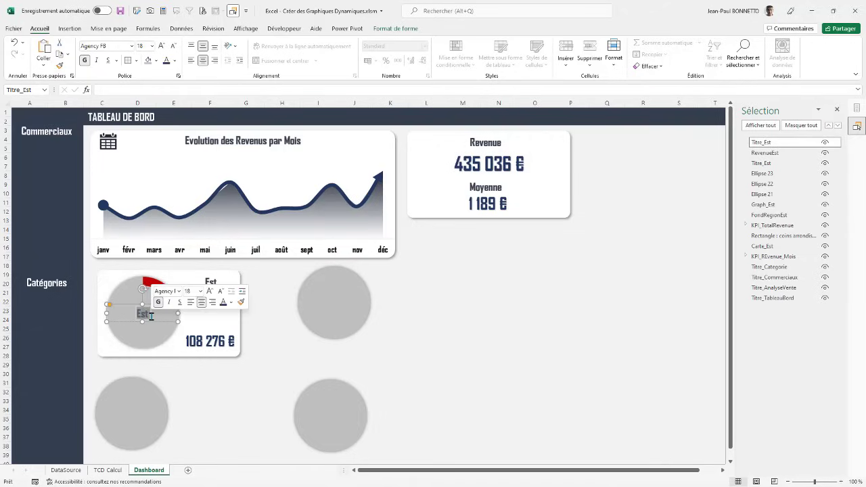
key(Delete)
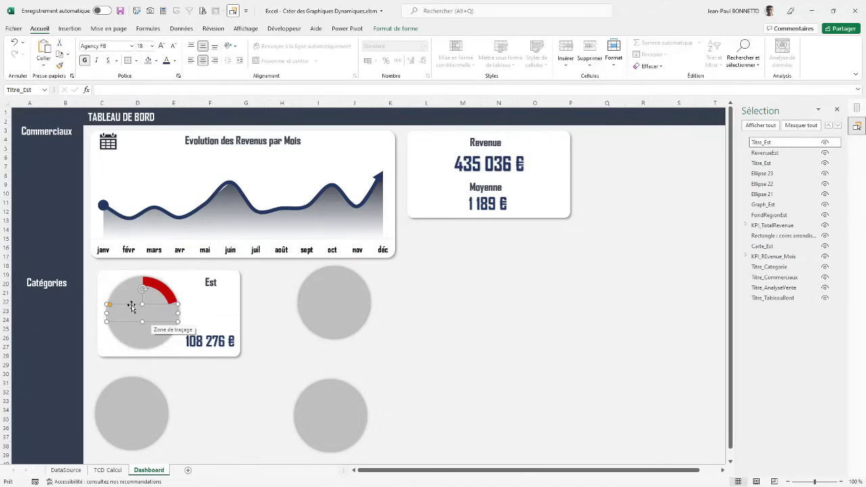
click(119, 90)
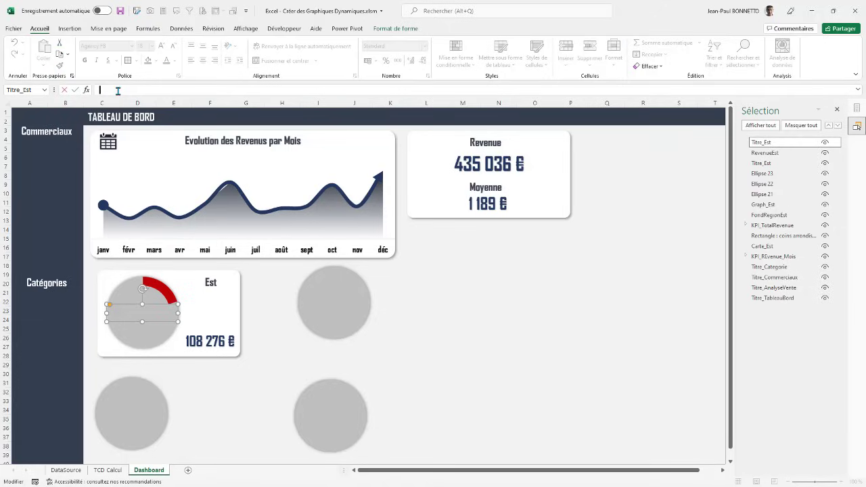
text(=)
click(111, 472)
click(575, 139)
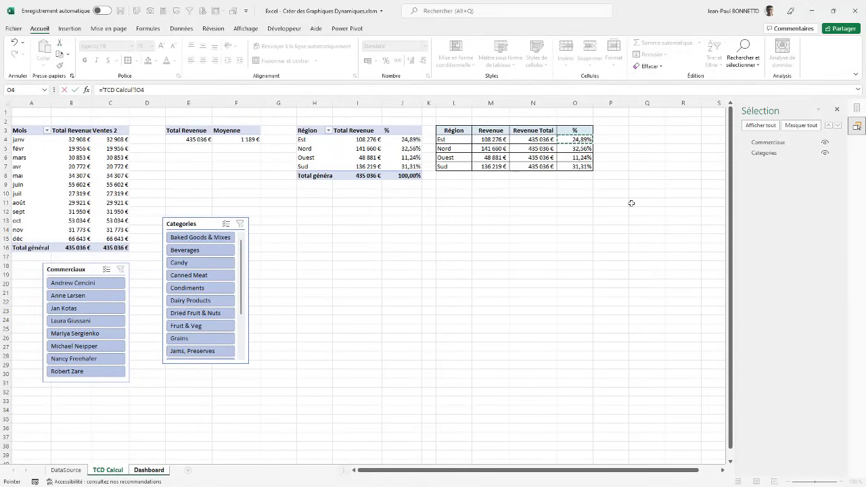
key(Return)
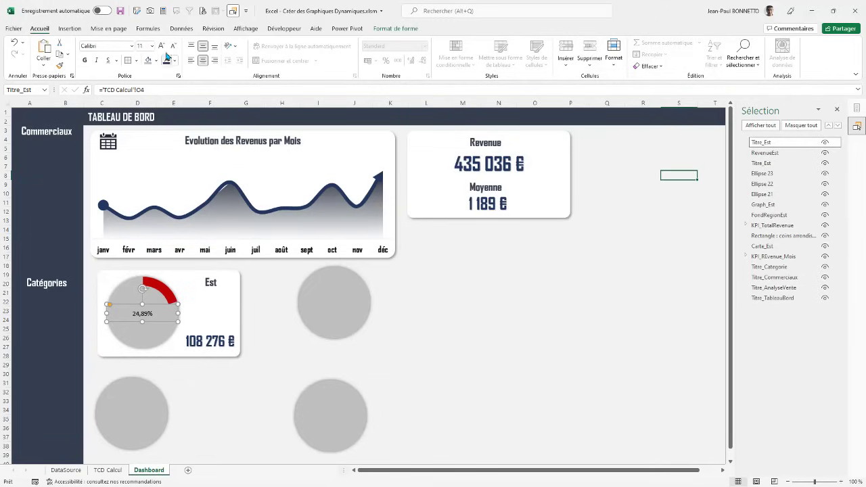
- Format the Est percentage in bold, size 24, with dark blue text
click(84, 61)
click(162, 48)
click(162, 47)
click(161, 47)
click(175, 60)
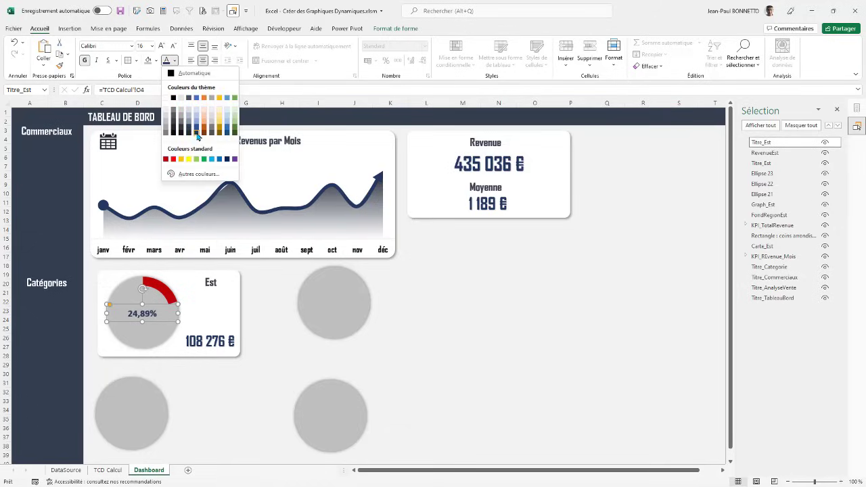
click(198, 136)
click(162, 46)
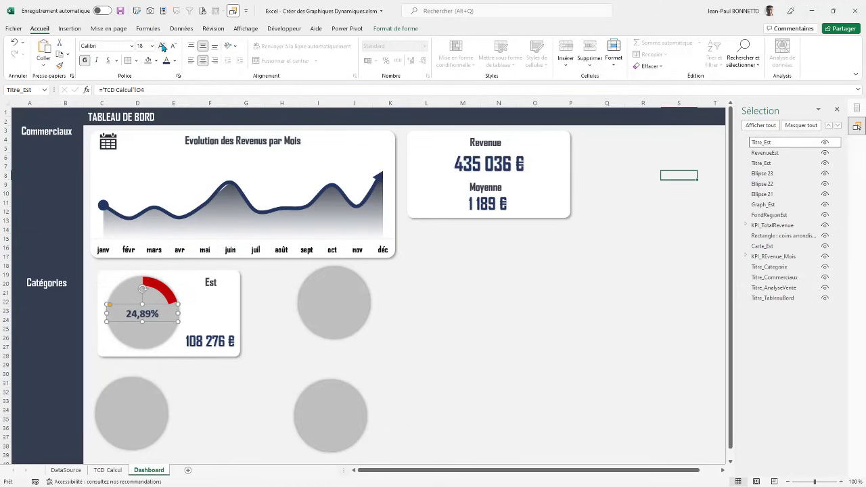
click(162, 46)
click(162, 46)
click(162, 46)
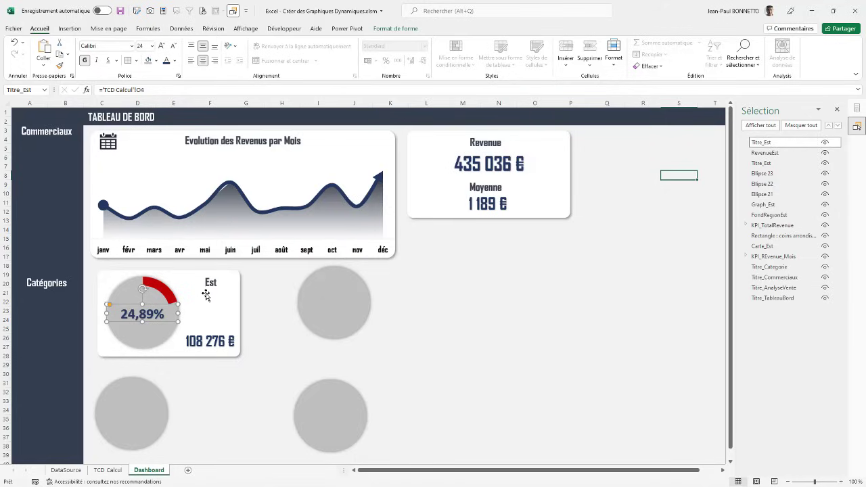
- Rename the percentage box in the Est doughnut as %Est
double_click(773, 142)
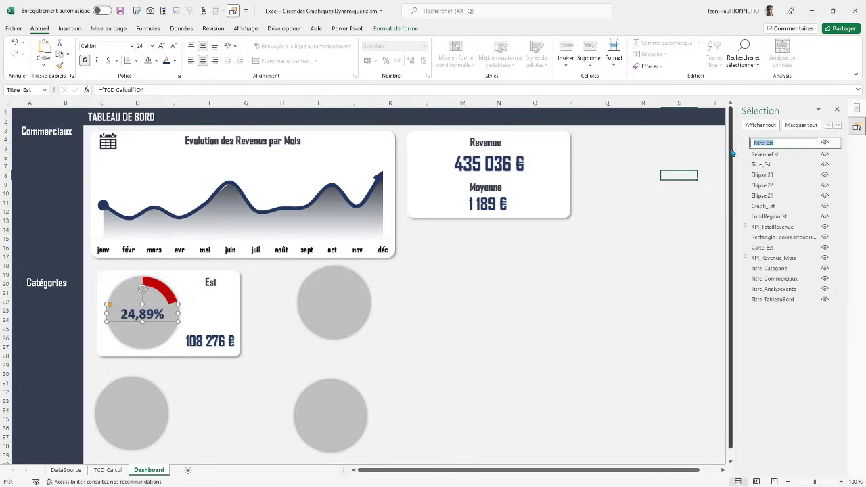
text(%)
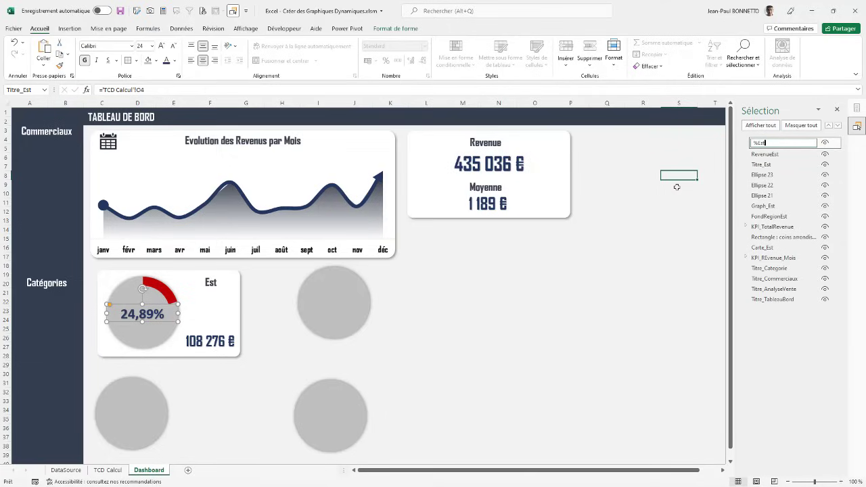
click(678, 211)
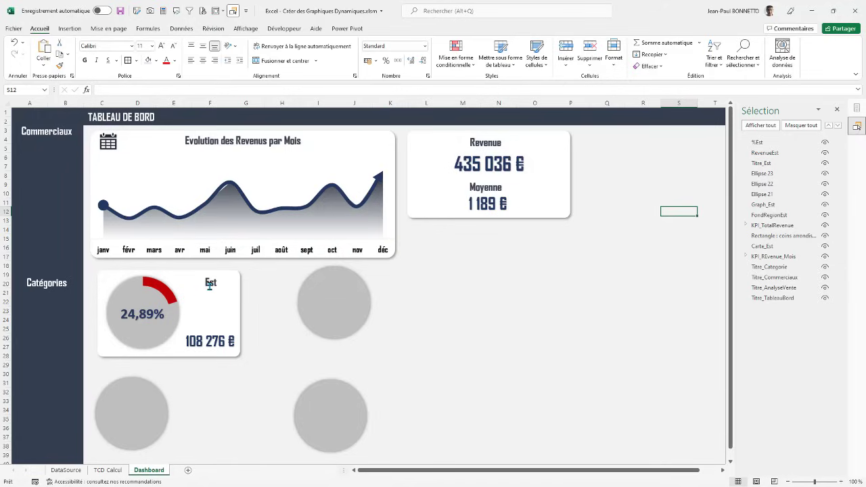
- Group %Est, RevenueEst, Titre_Est, Graph_Est, FondRegionEst and Carte_Est into one object
click(764, 144)
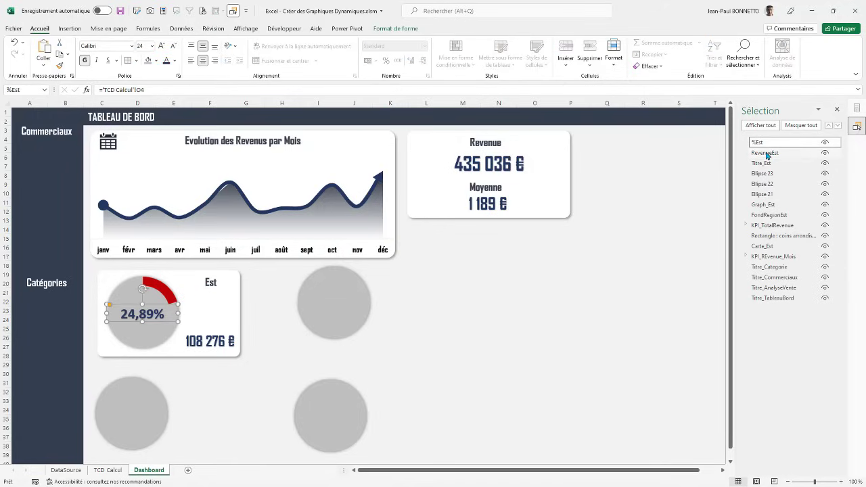
ctrl+click(766, 153)
ctrl+click(764, 164)
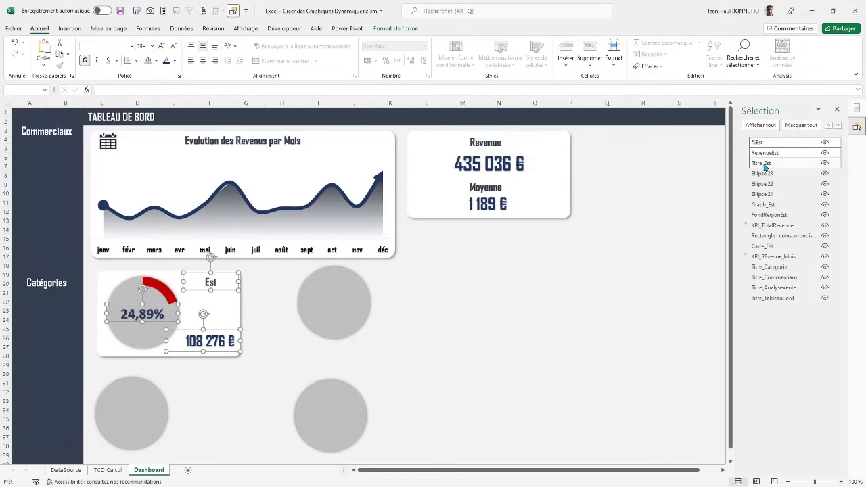
ctrl+click(766, 174)
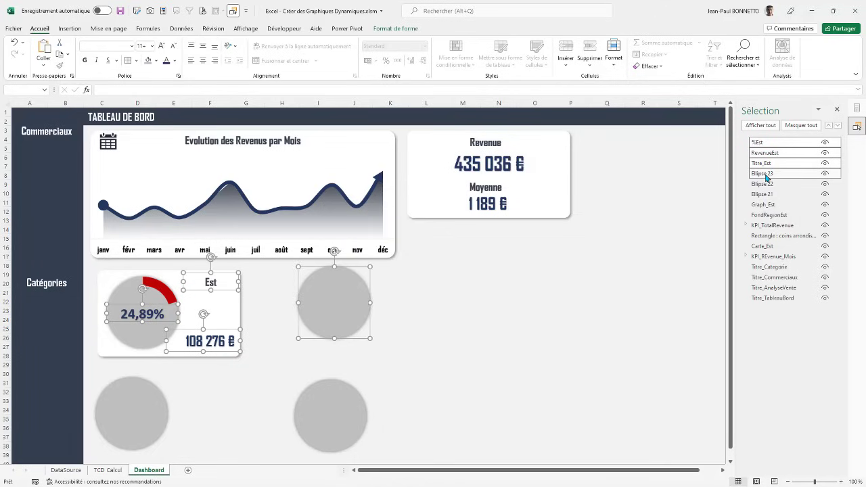
ctrl+click(766, 174)
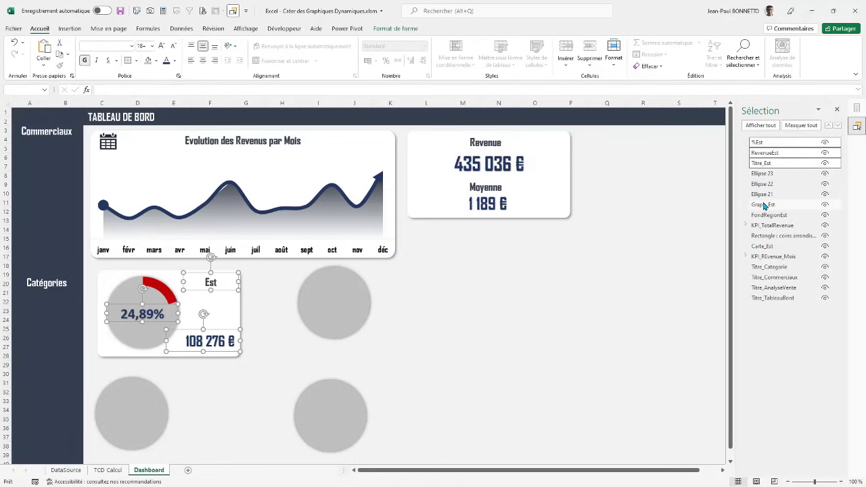
ctrl+click(764, 205)
ctrl+click(774, 216)
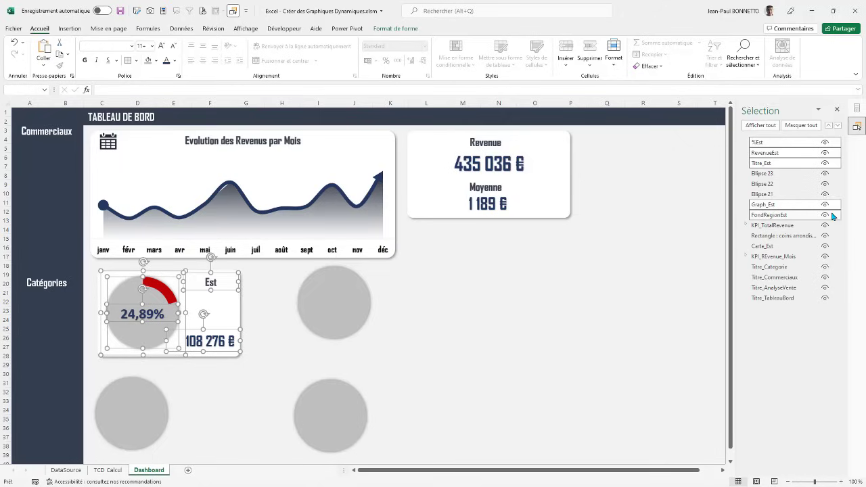
ctrl+click(768, 247)
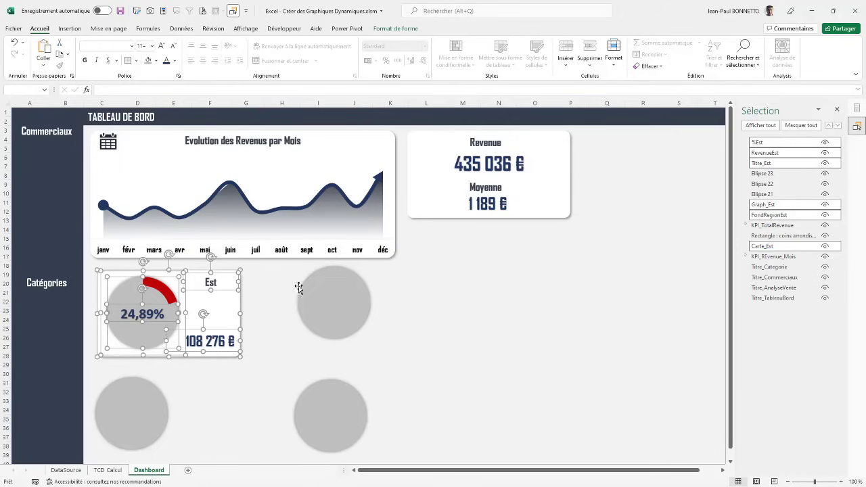
click(396, 29)
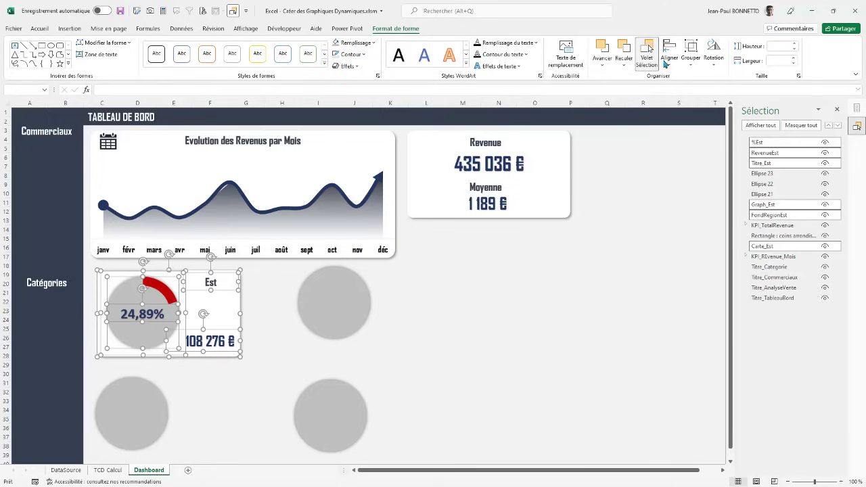
click(690, 62)
click(703, 81)
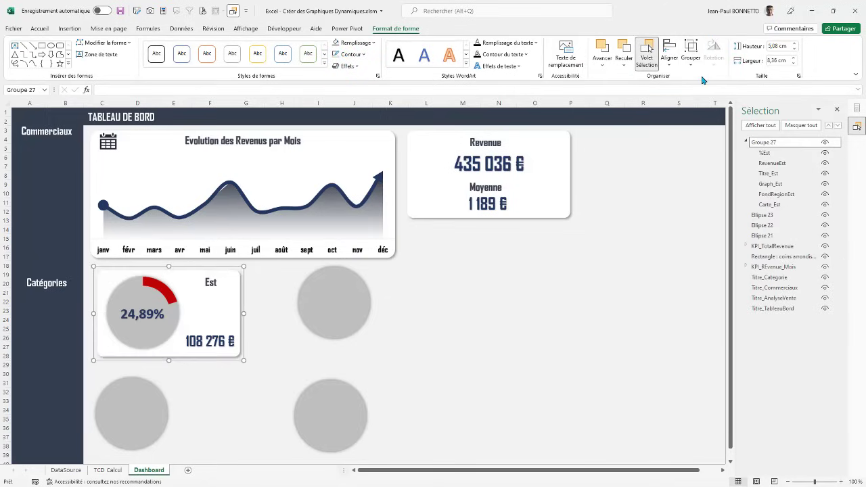
- Rename the new Est card group as KPI_Est and collapse its list of members
double_click(768, 143)
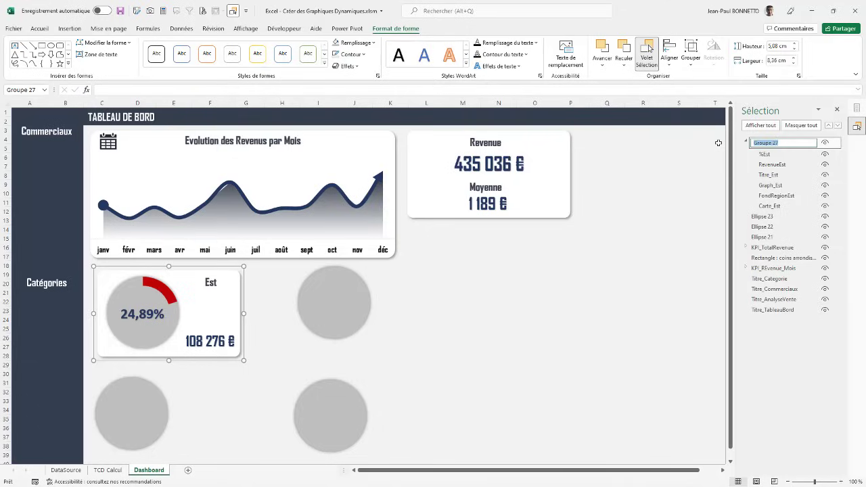
text(KPI_Est)
click(698, 194)
click(747, 143)
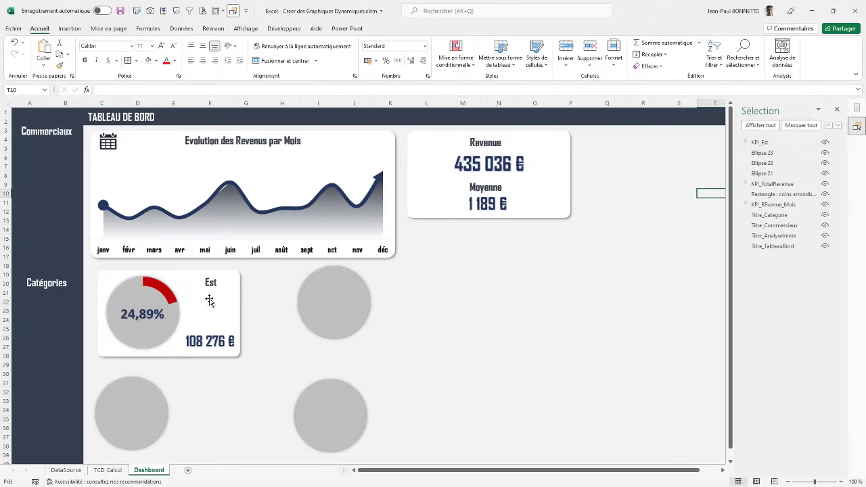
- Move the grey circle beside the Est card so it lines up horizontally with the Est doughnut
drag(335, 304, 339, 309)
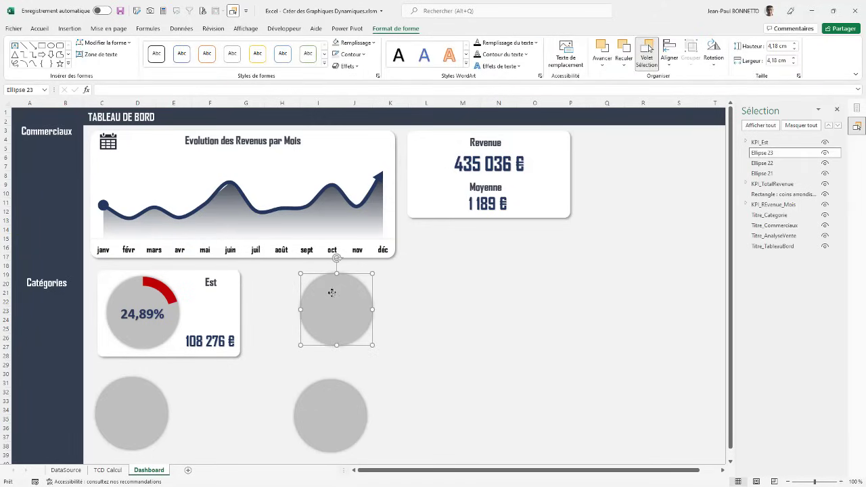
drag(329, 292, 319, 295)
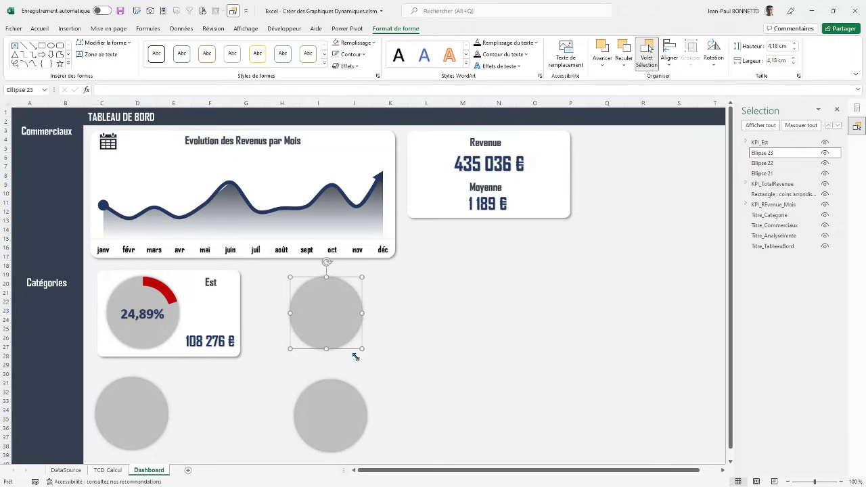